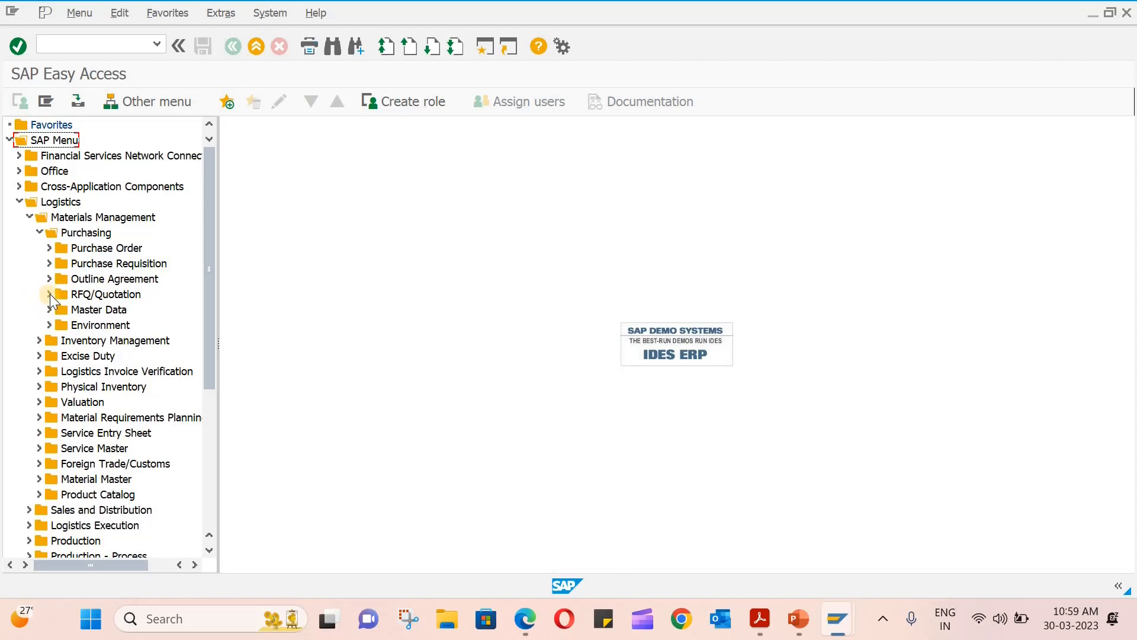
Open the ME41 transaction for creating a request for quotation under Purchasing, RFQ/Quotation.
left_click(50, 294)
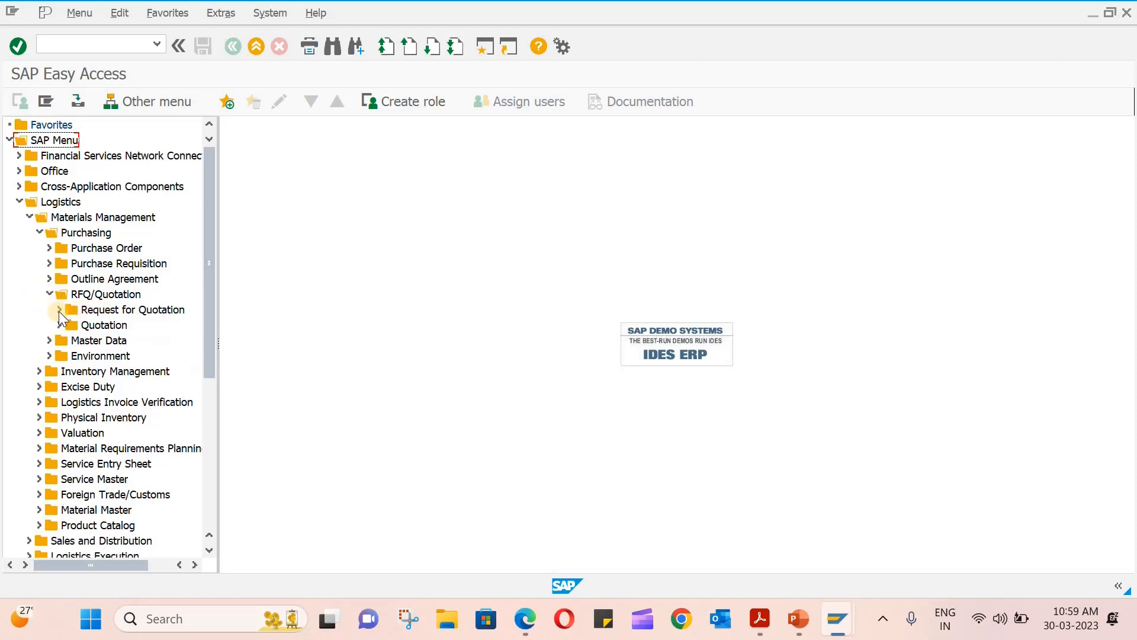
left_click(58, 310)
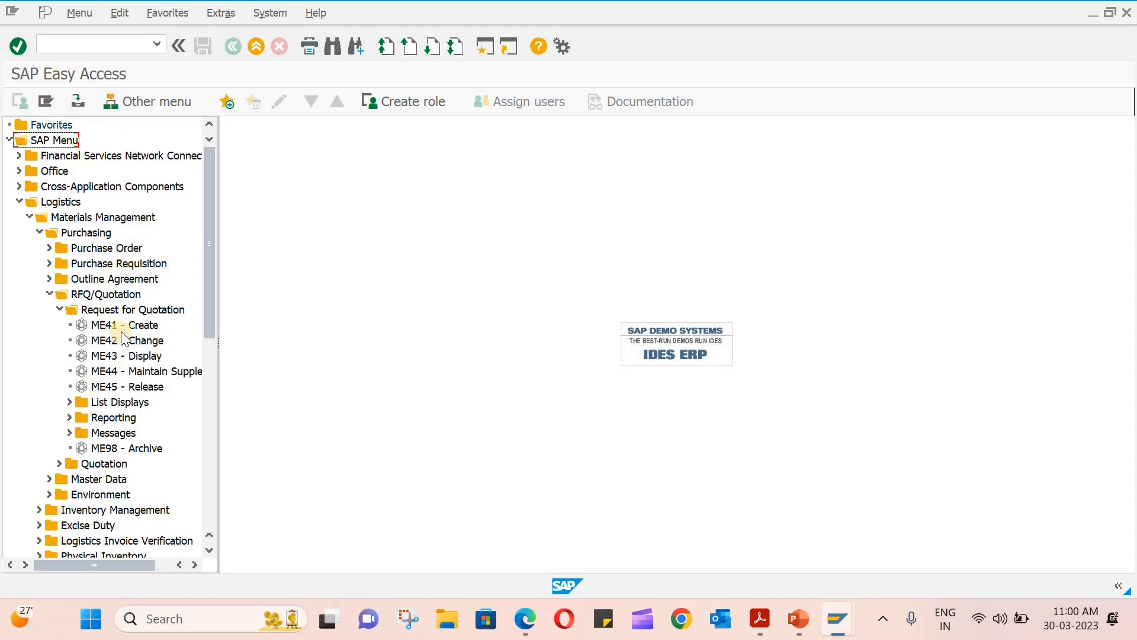
double_click(149, 324)
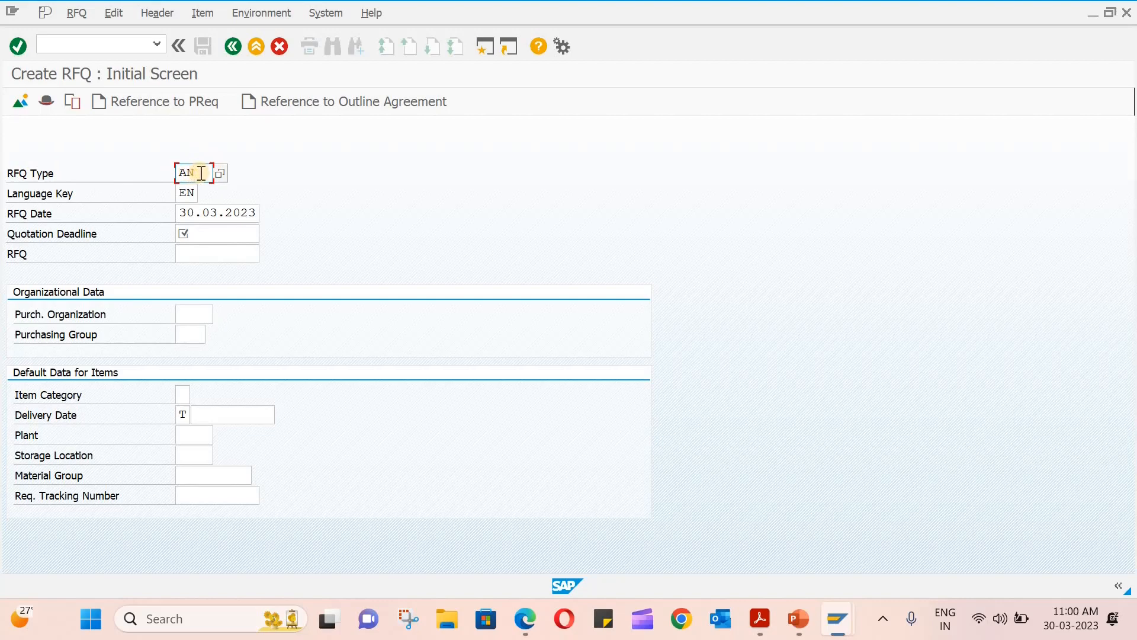
Review the available RFQ types without changing type AN, and set the quotation deadline to 06.04.2023.
left_click(222, 172)
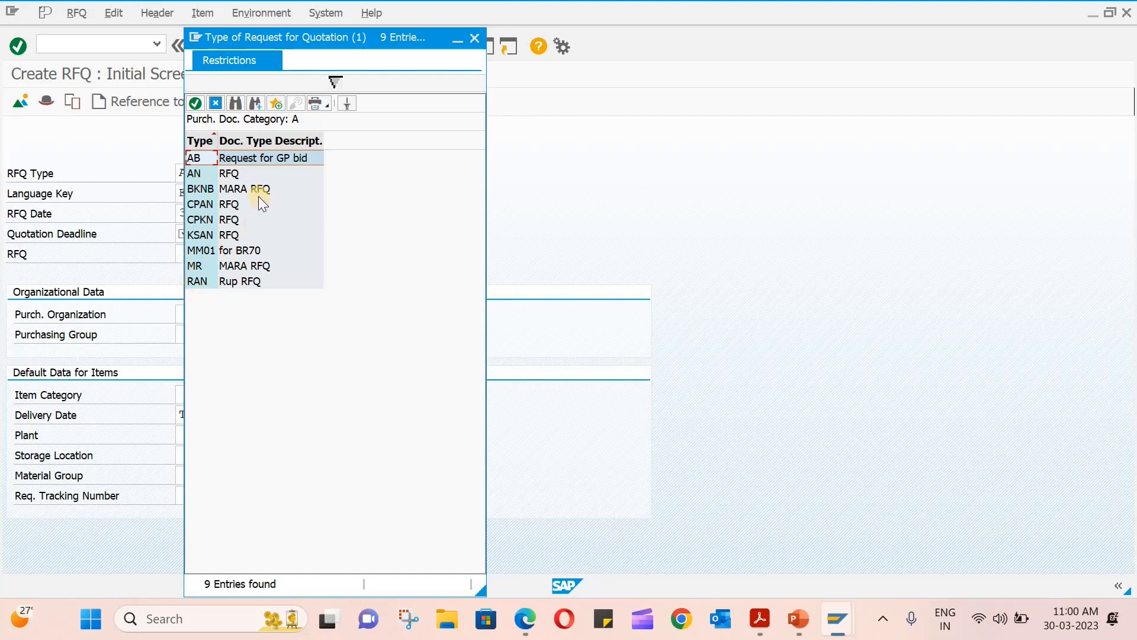
left_click(475, 38)
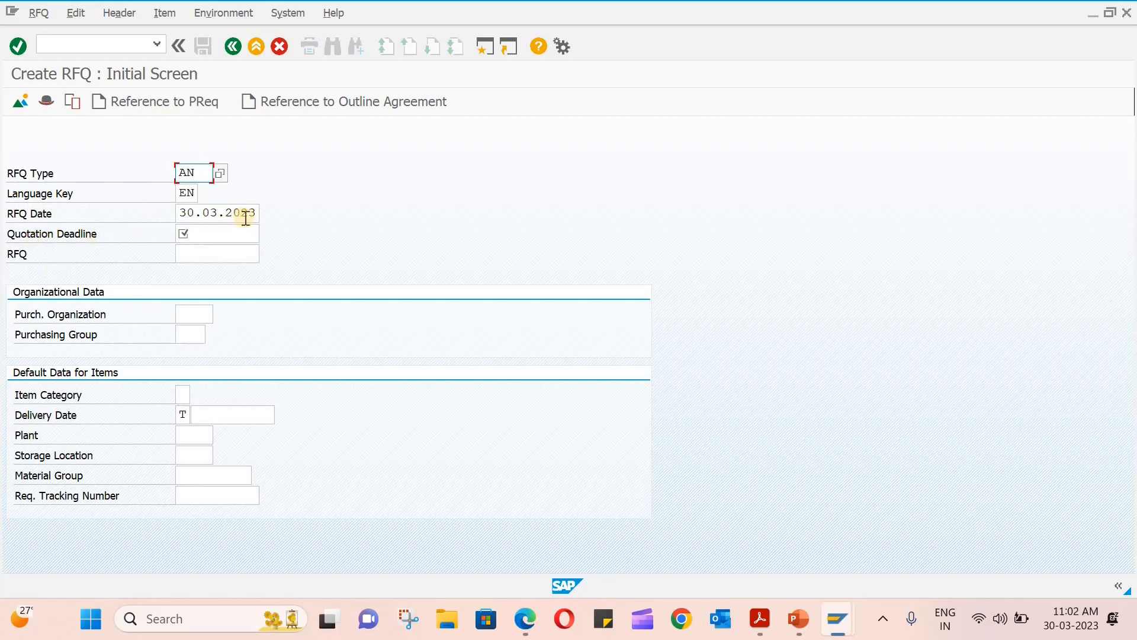
left_click(229, 232)
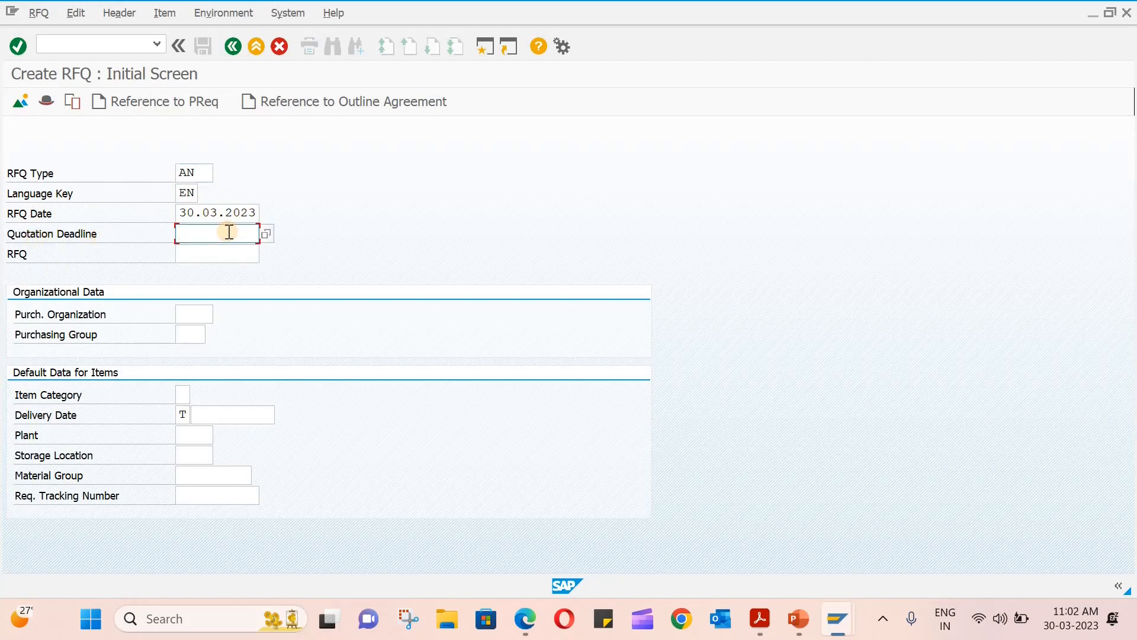
left_click(266, 236)
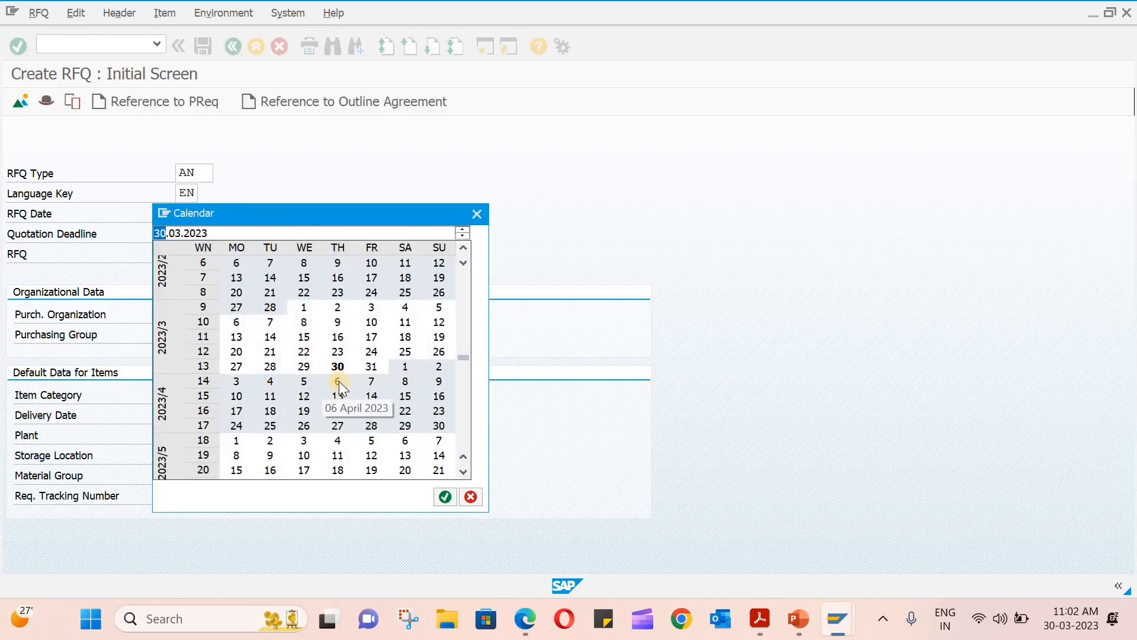
double_click(339, 382)
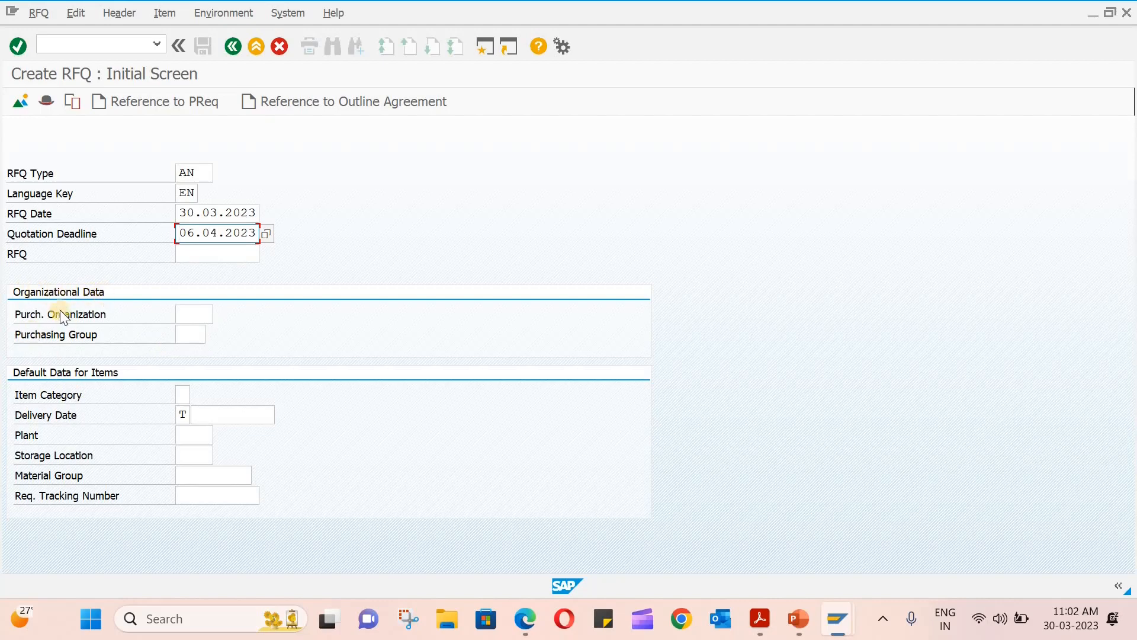
Enter purchasing organization ABPO and purchasing group ABP in the RFQ's organizational data.
left_click(193, 316)
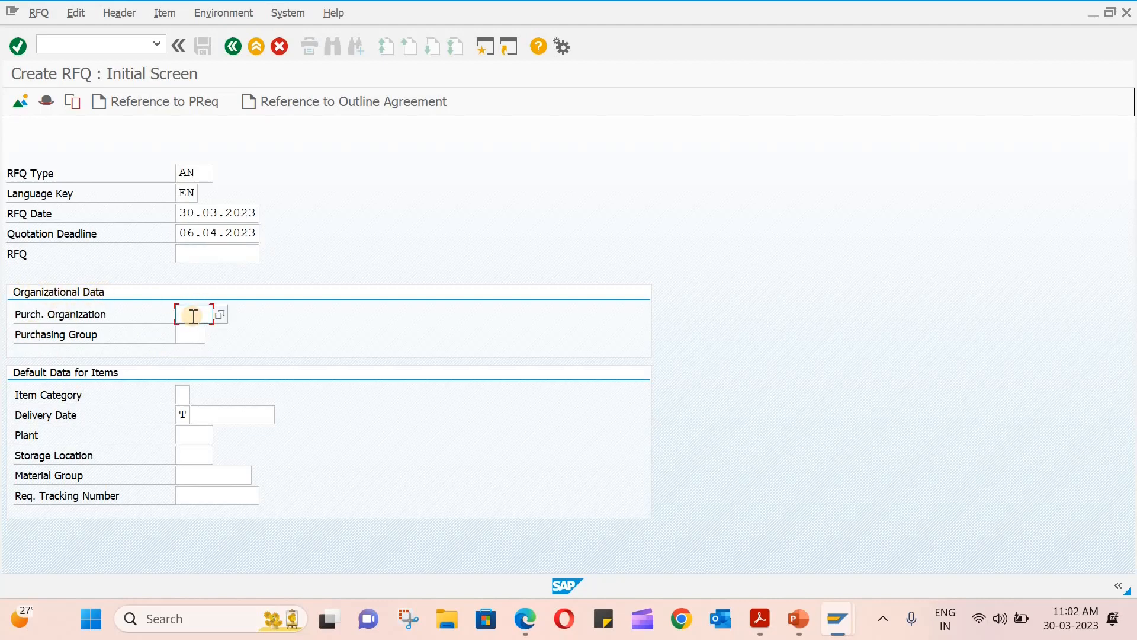
type("abpo")
left_click(192, 335)
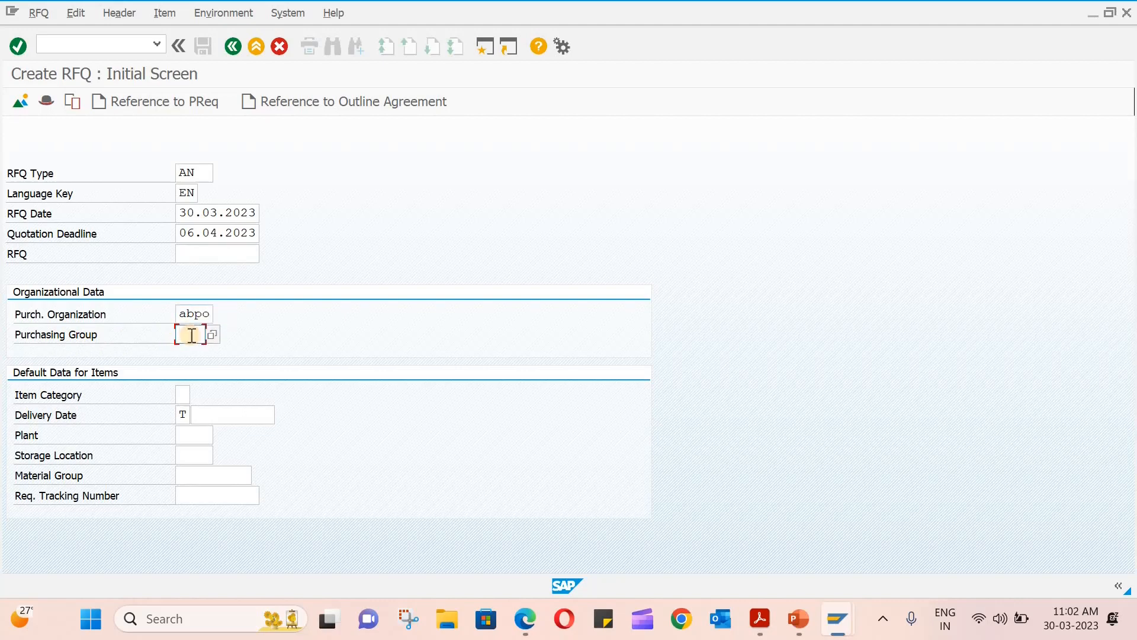
type("abp")
left_click(193, 434)
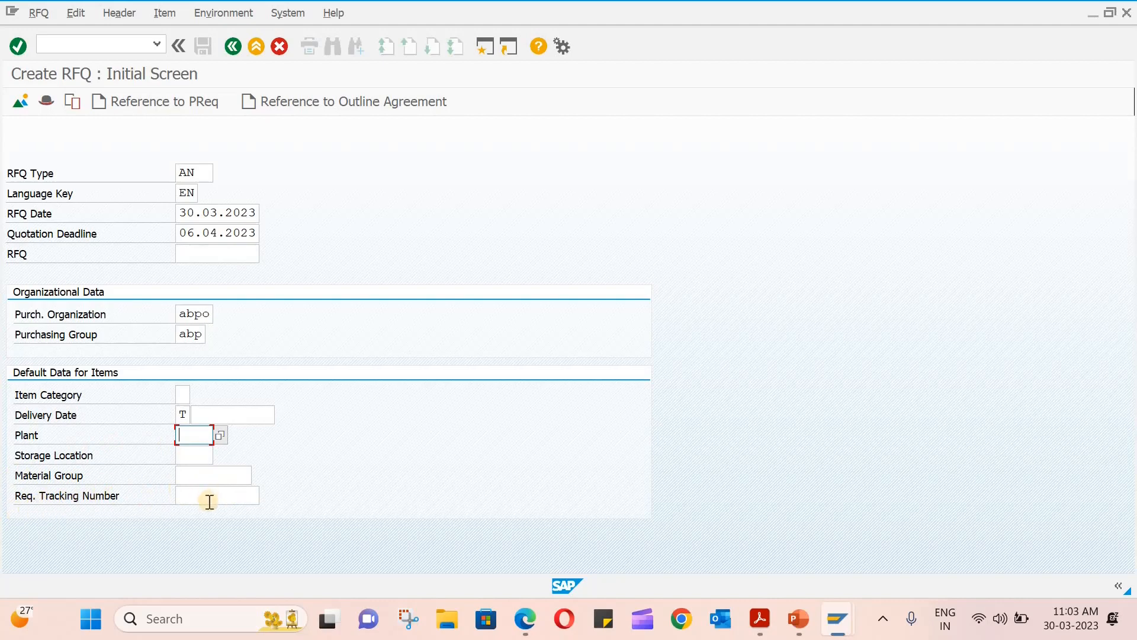
Look up a reference purchase requisition by purchasing group ABP, pick the one for ABPO, and cancel the requisition selection.
left_click(145, 101)
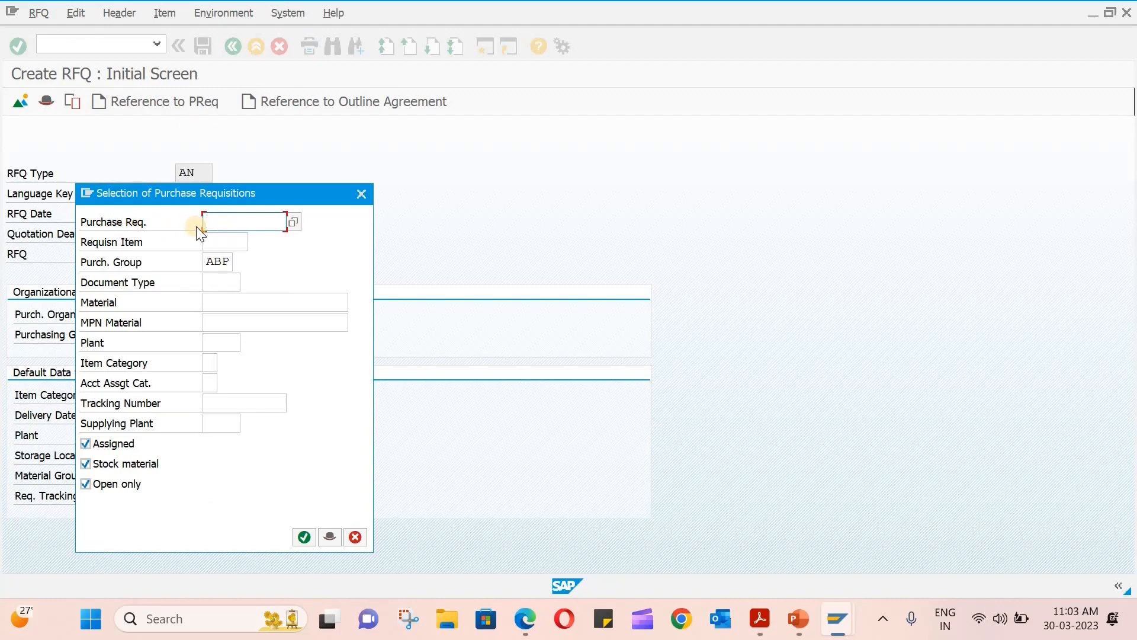
left_click(291, 226)
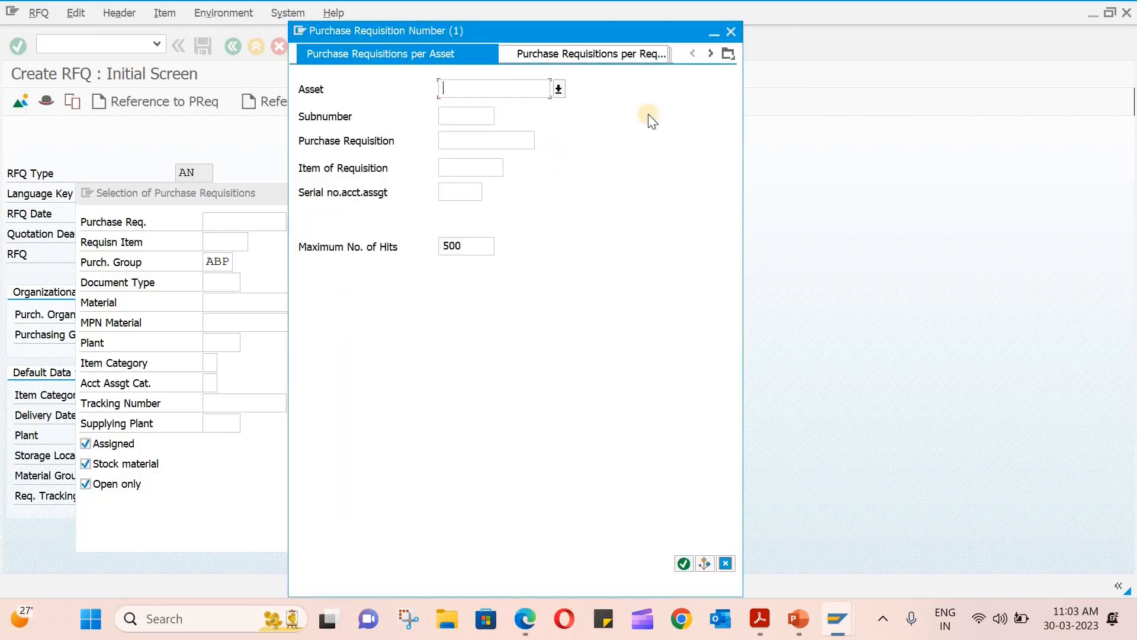
left_click(732, 58)
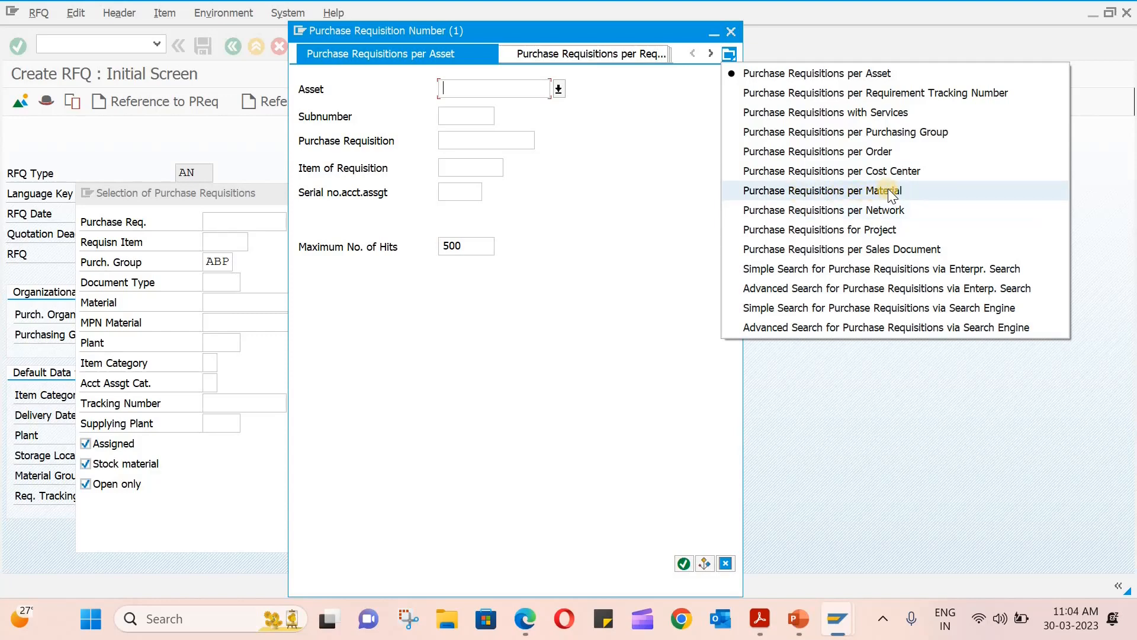
left_click(887, 131)
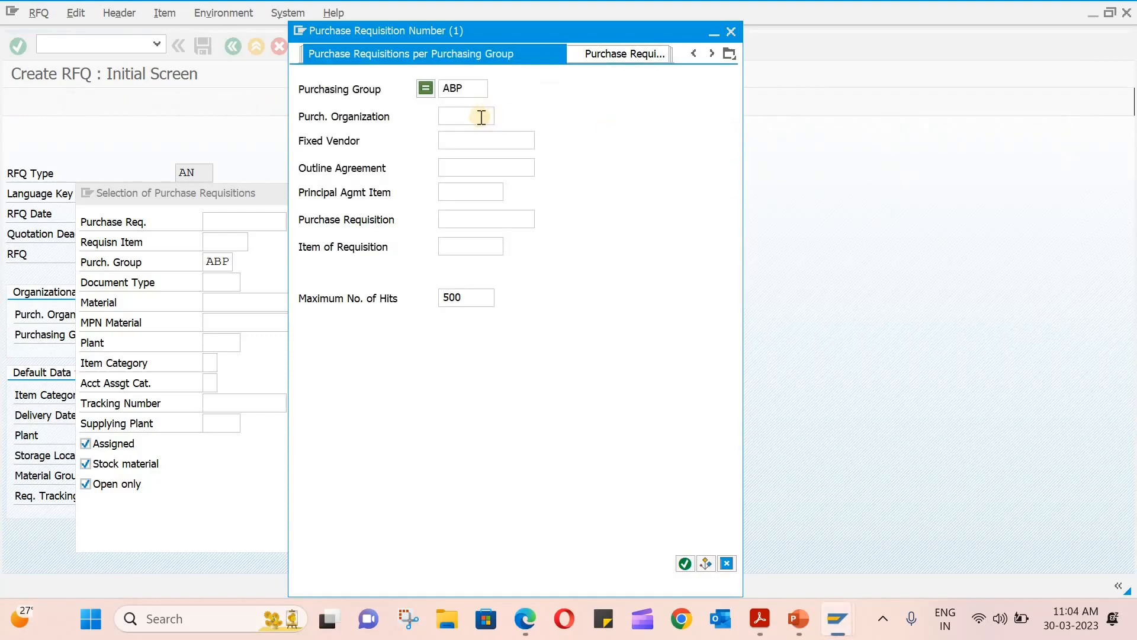
double_click(453, 89)
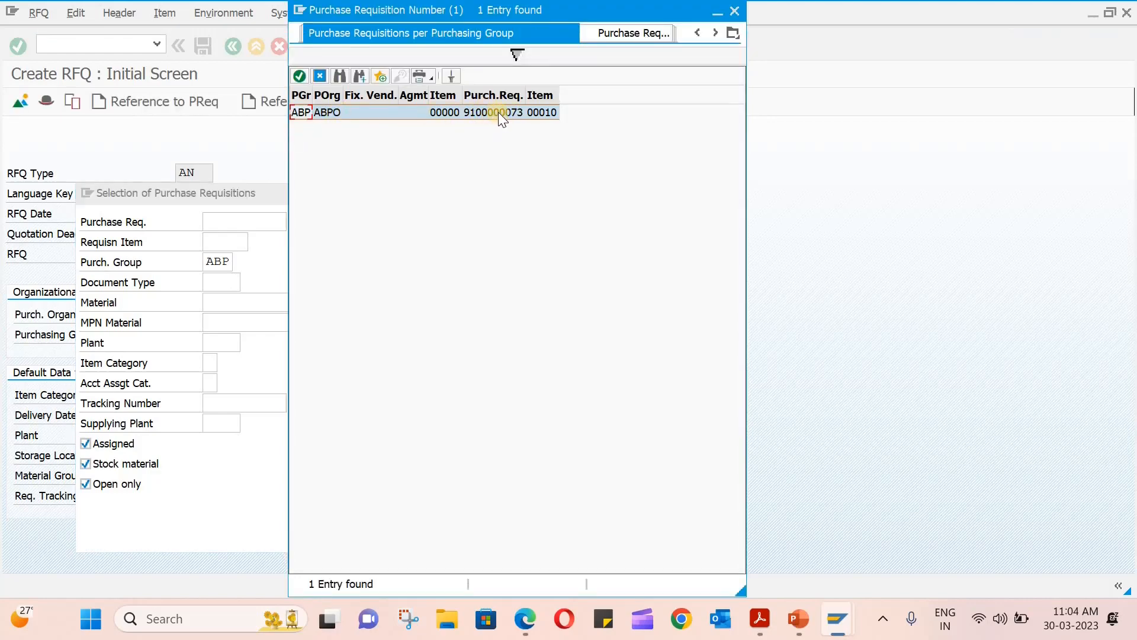
double_click(498, 112)
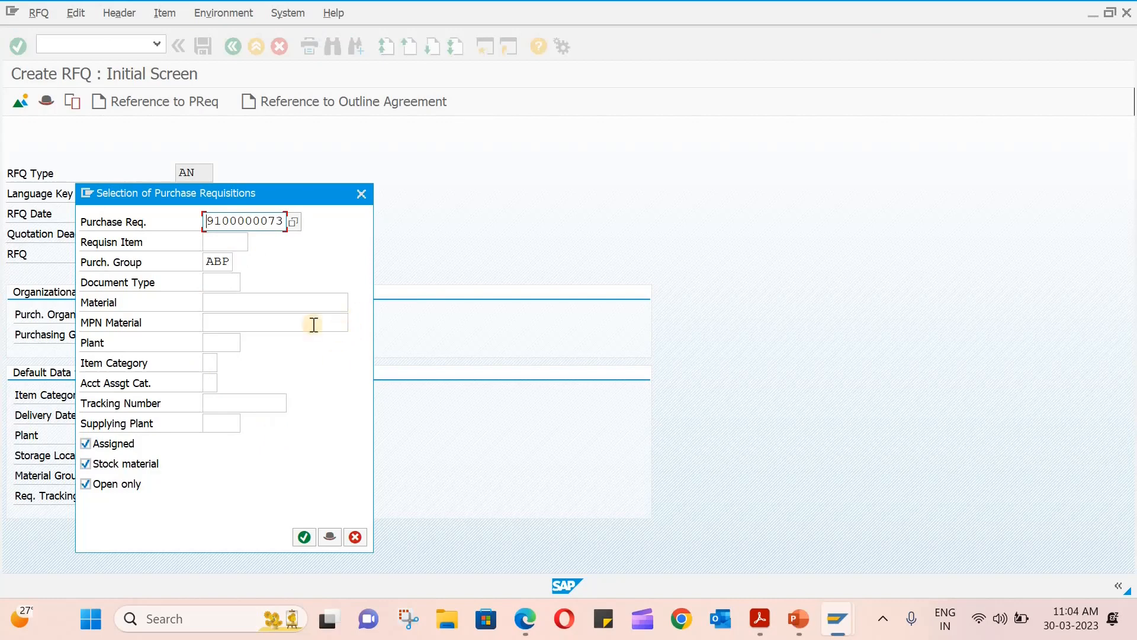
left_click(361, 192)
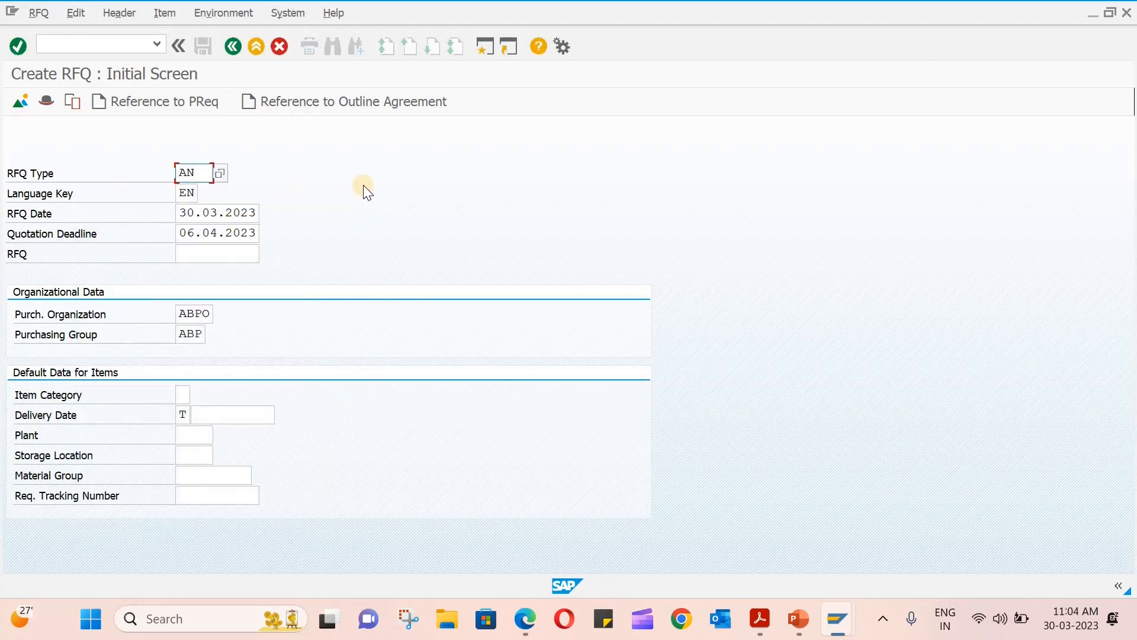
Continue to the RFQ item overview, supplying company code ABCO for the purchasing organization.
key("Return")
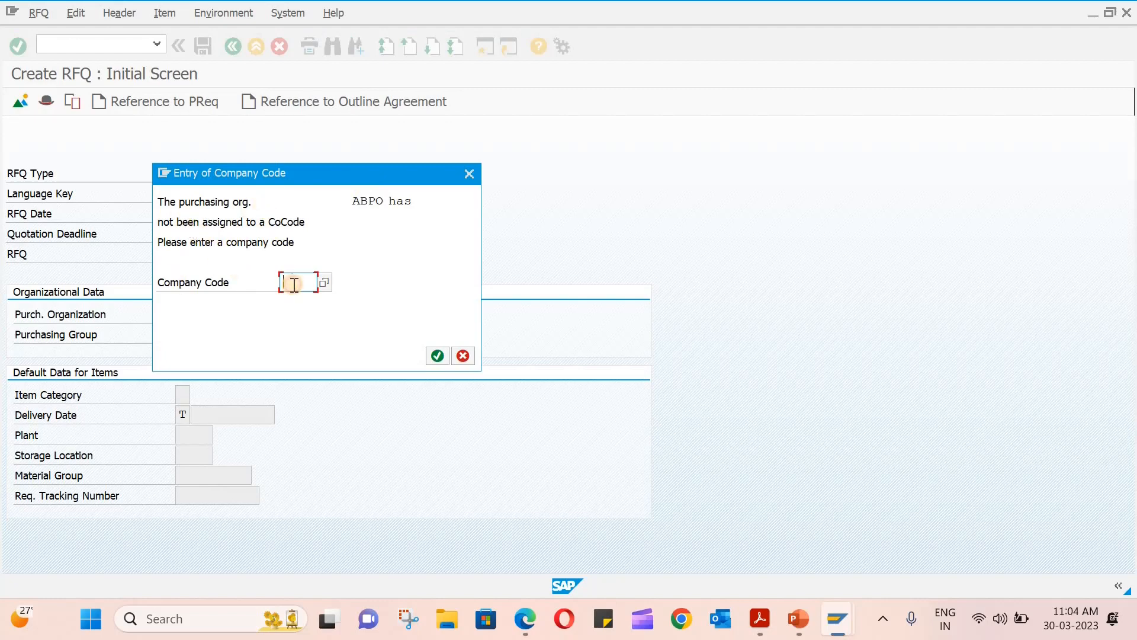
type("abco")
key("Return")
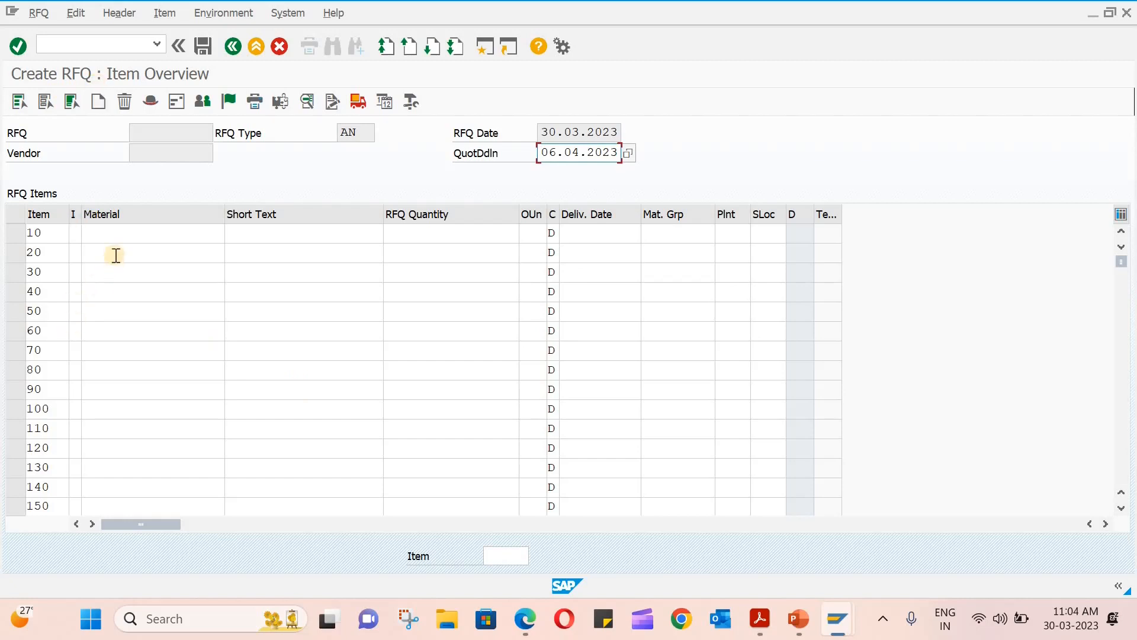
Enter material CLUTCH-1 as item 10 with an RFQ quantity of 100.
left_click(115, 231)
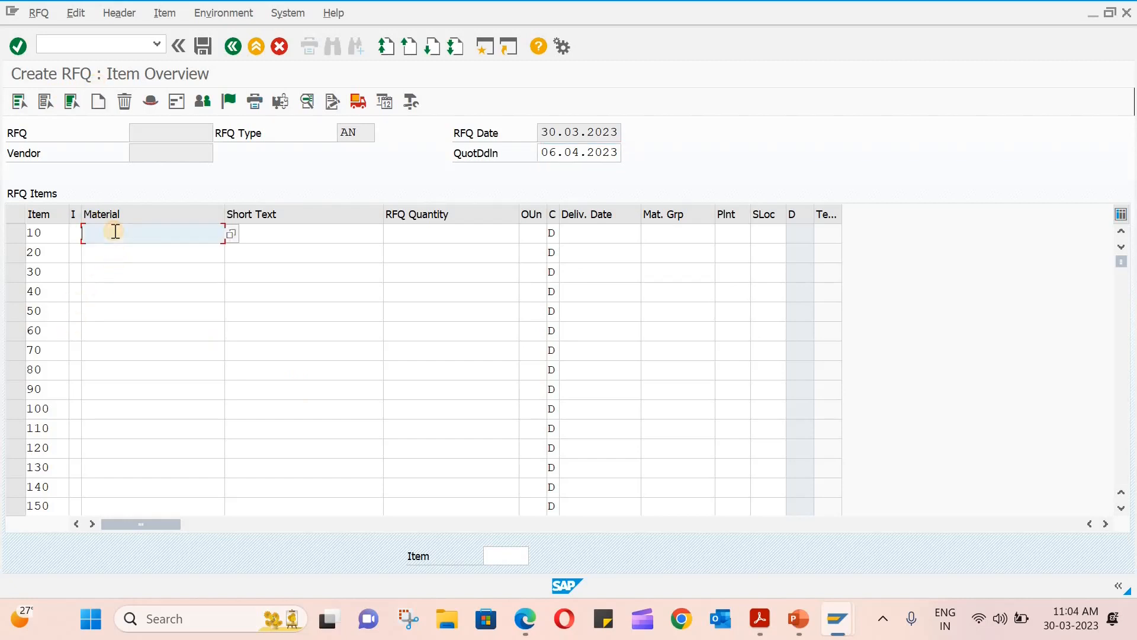
type("clutch-1")
key("Return")
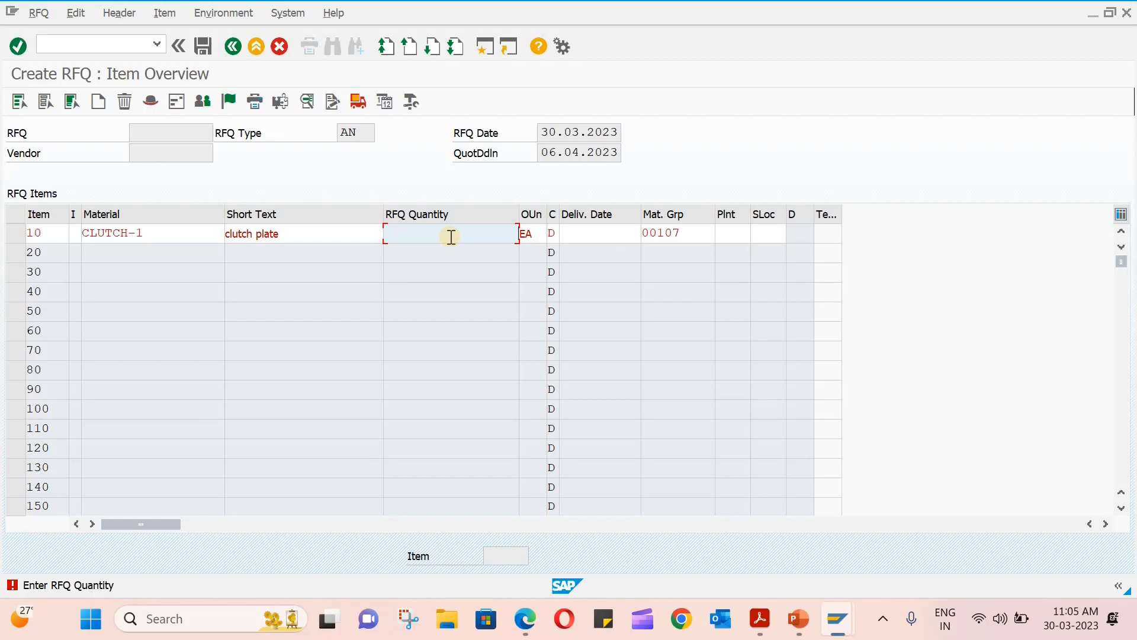
type("100")
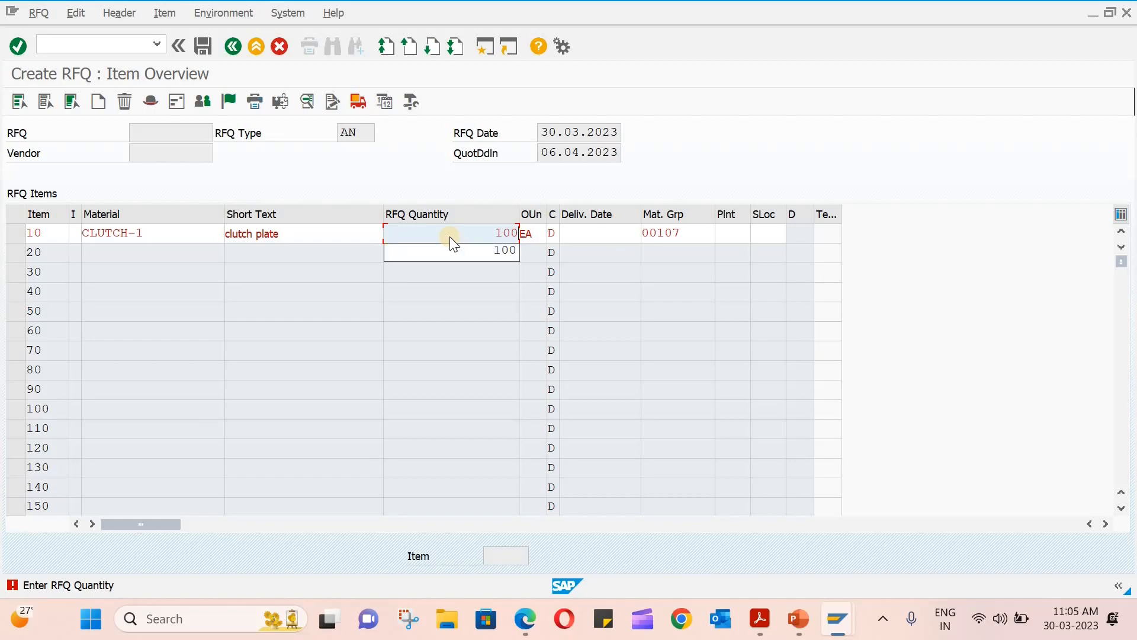
key("Return")
key("Return")
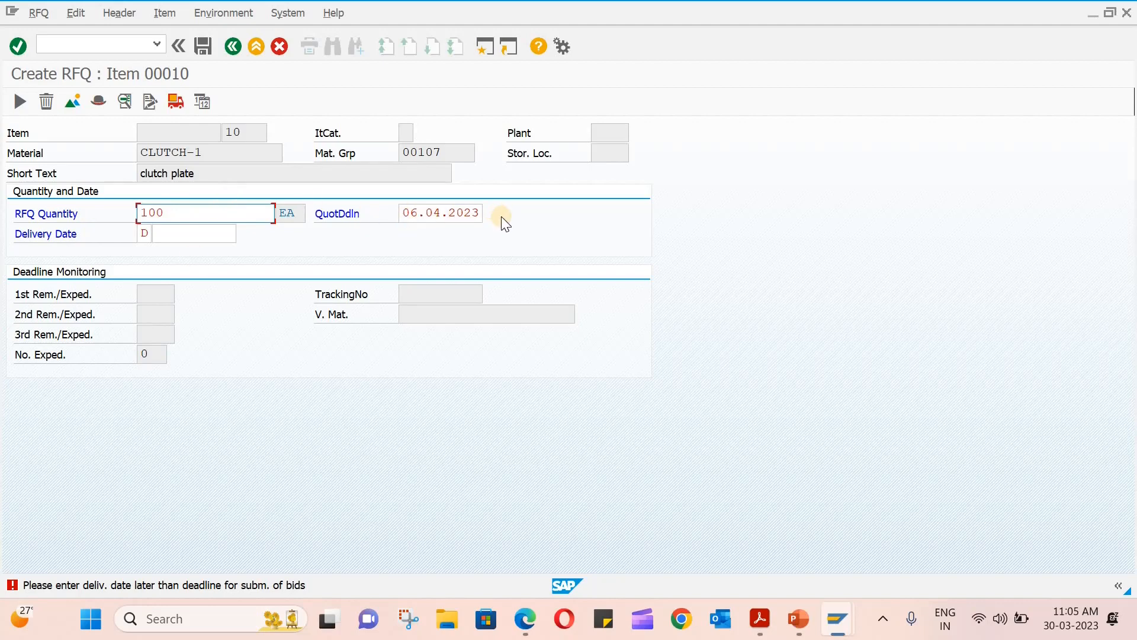
Set item 10's delivery date to 30.04.2023 and return to the item overview.
left_click(169, 232)
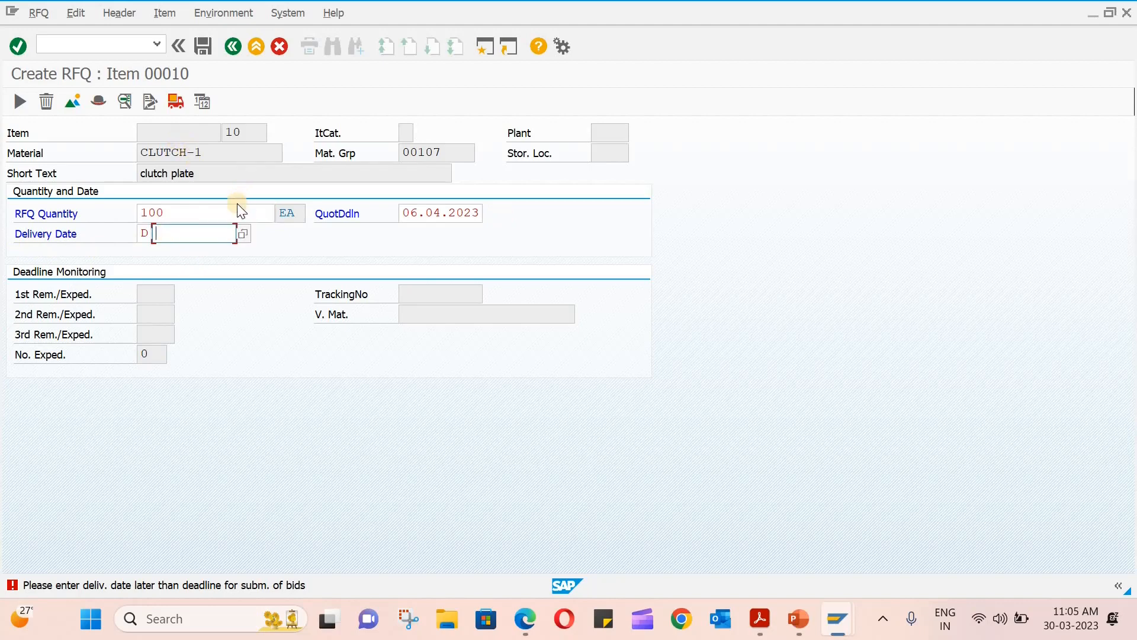
left_click(244, 234)
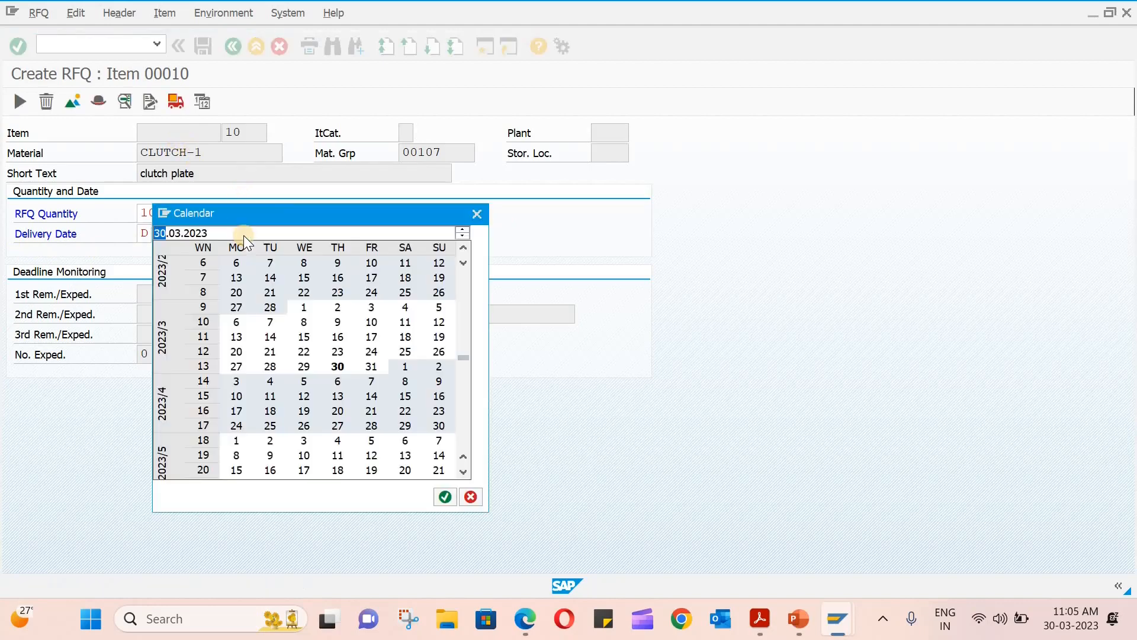
double_click(439, 426)
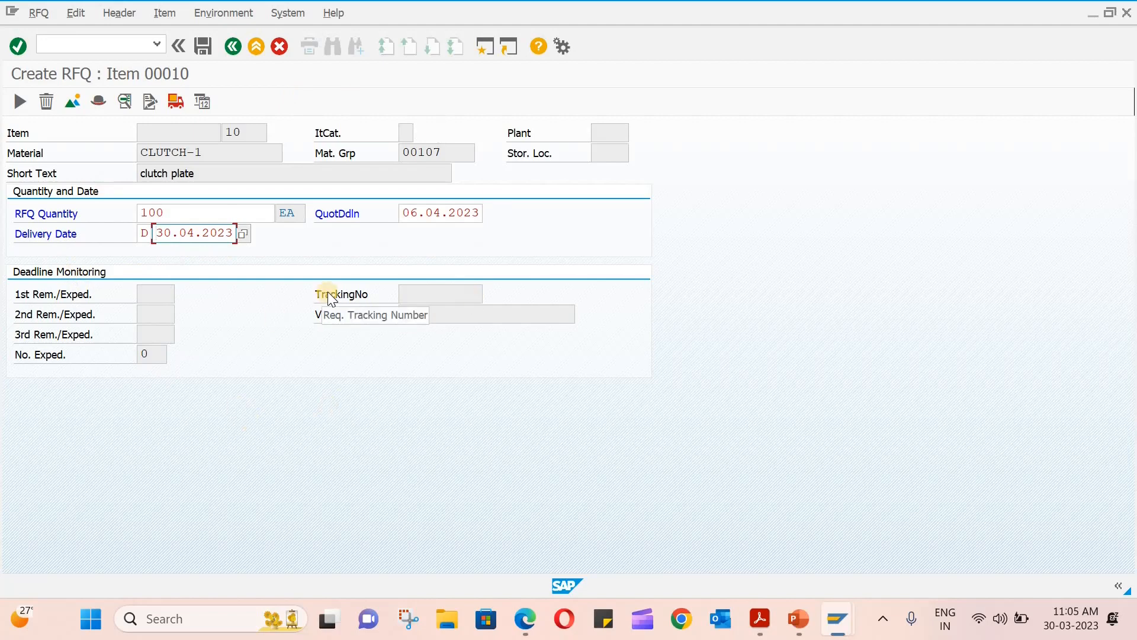
key("F3")
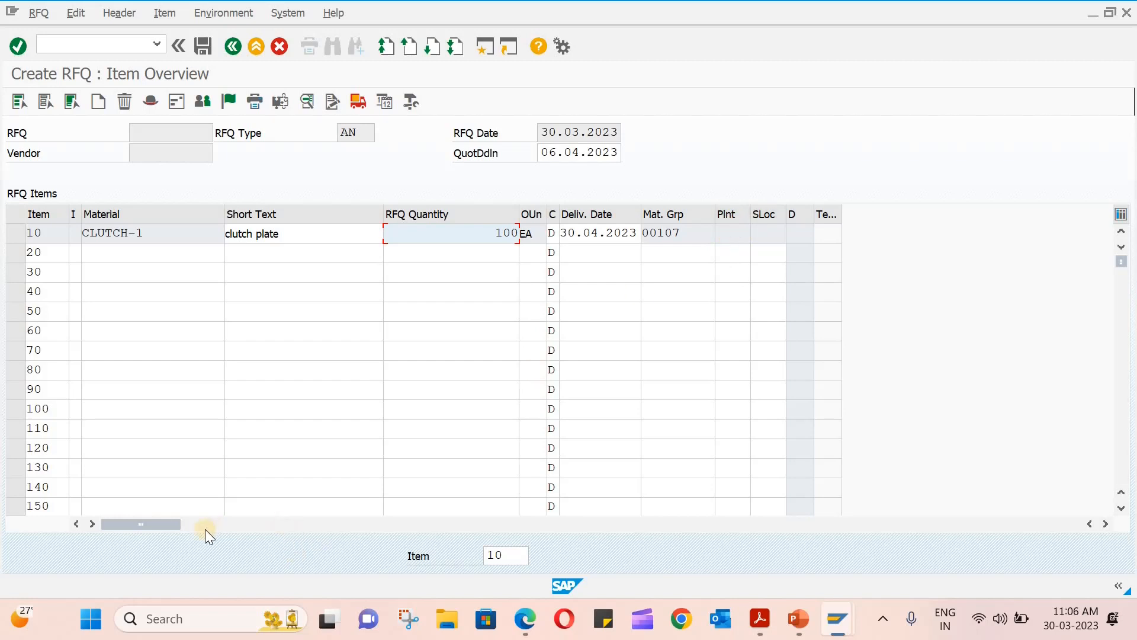
left_click_drag(173, 523, 211, 516)
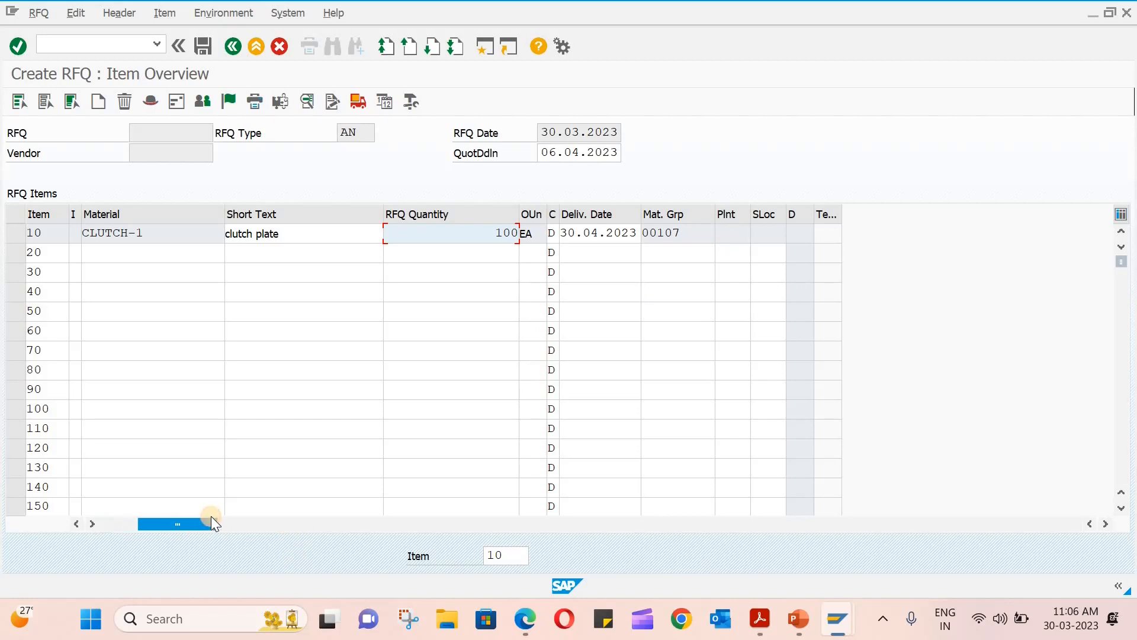
left_click(1105, 524)
left_click(1106, 524)
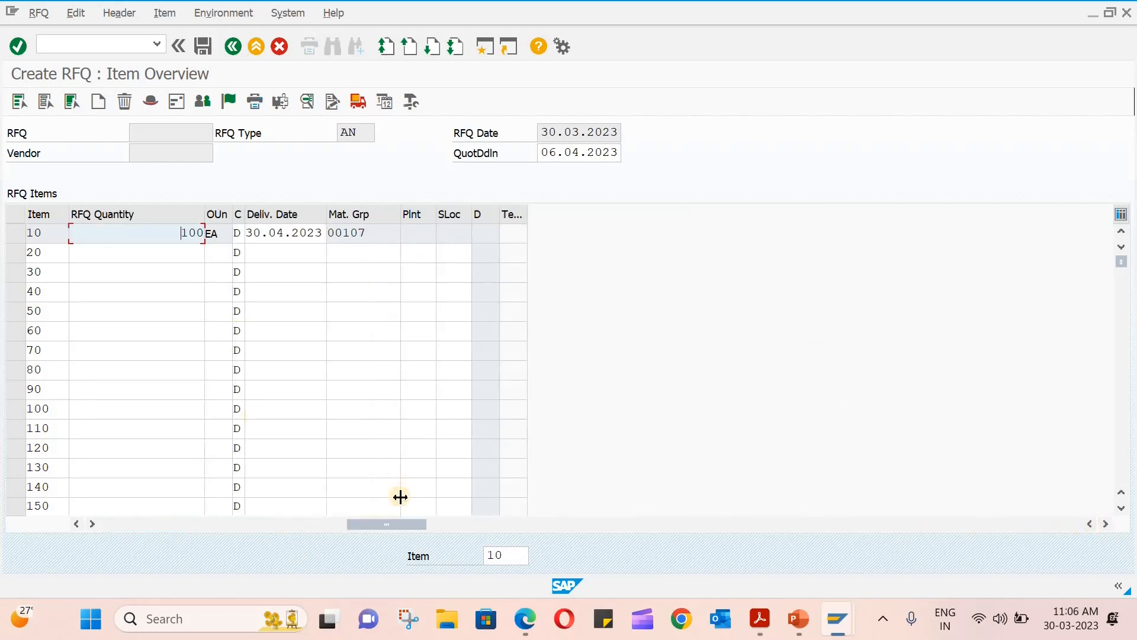
left_click_drag(378, 527, 3, 524)
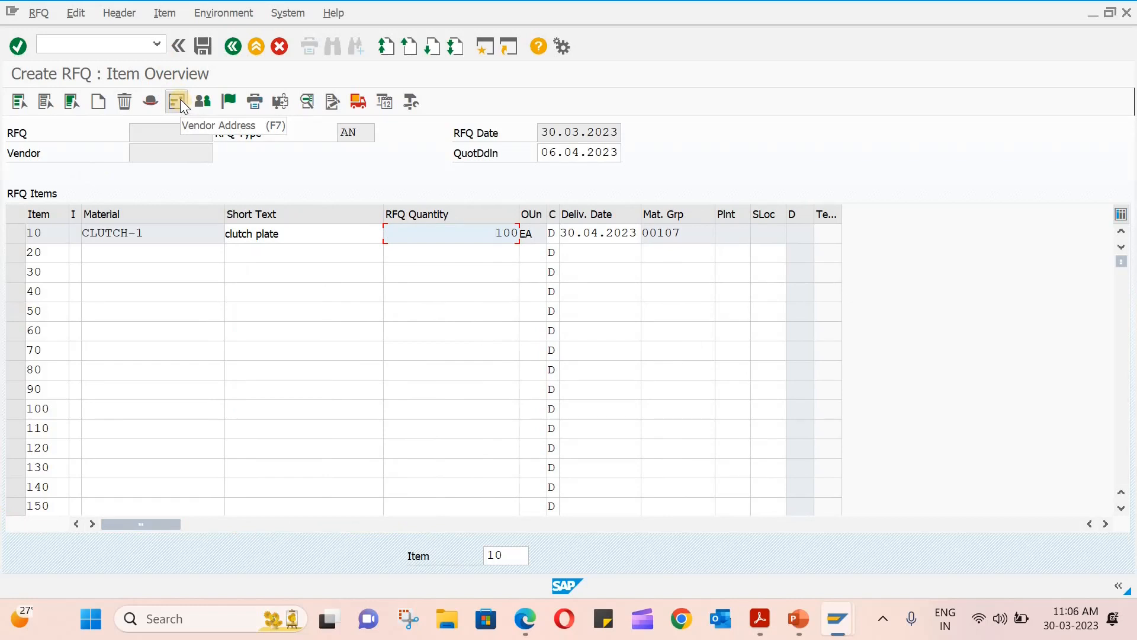
Open the details of the CLUTCH-1 item to view them, and return to the item overview.
left_click(17, 236)
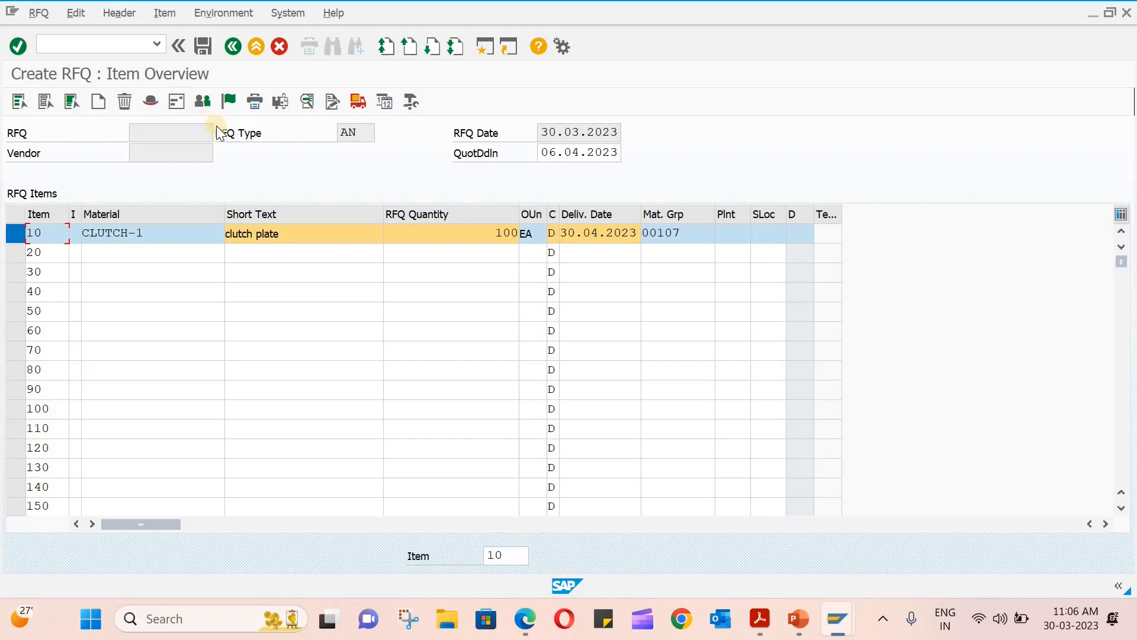
left_click(281, 103)
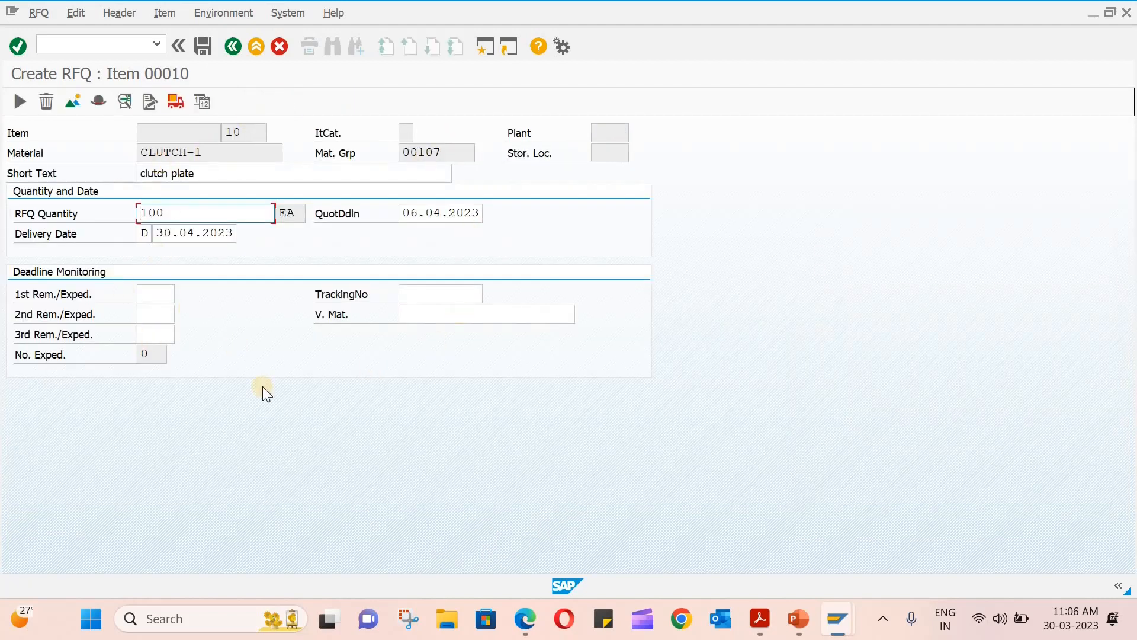
left_click(232, 45)
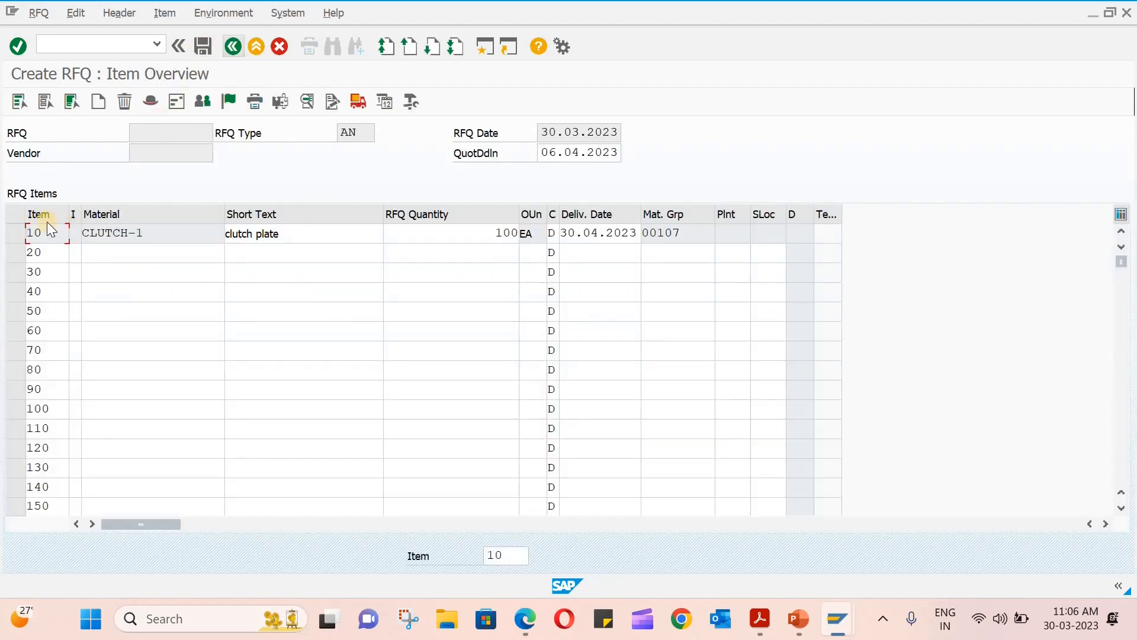
Set the planned delivery time to 5 in item 10's additional data and return to the item overview.
left_click(13, 233)
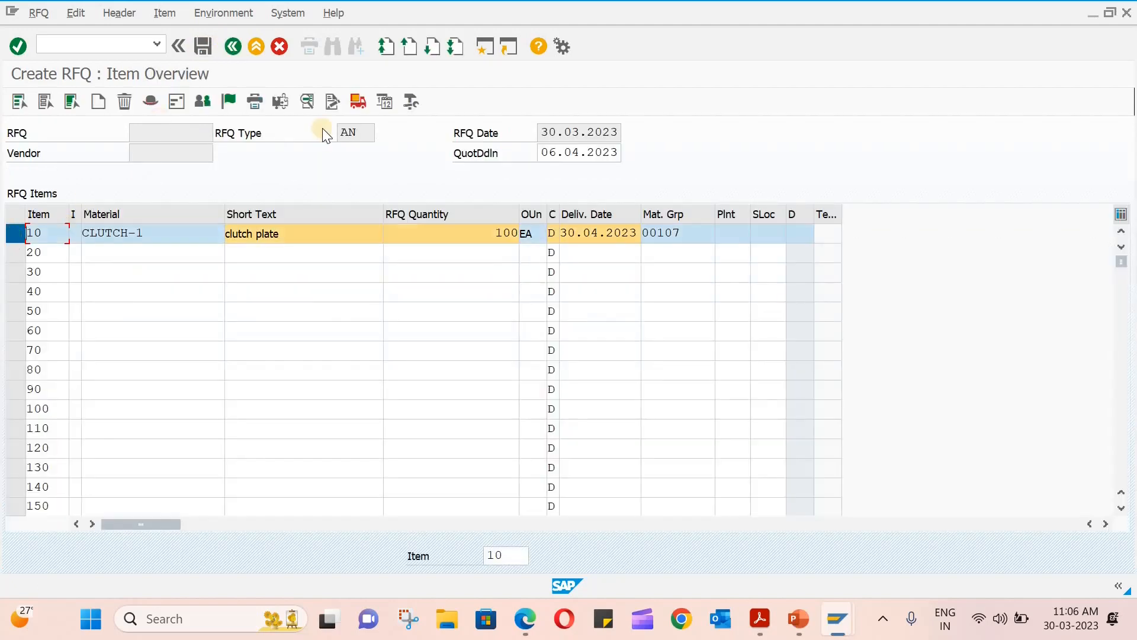
left_click(307, 102)
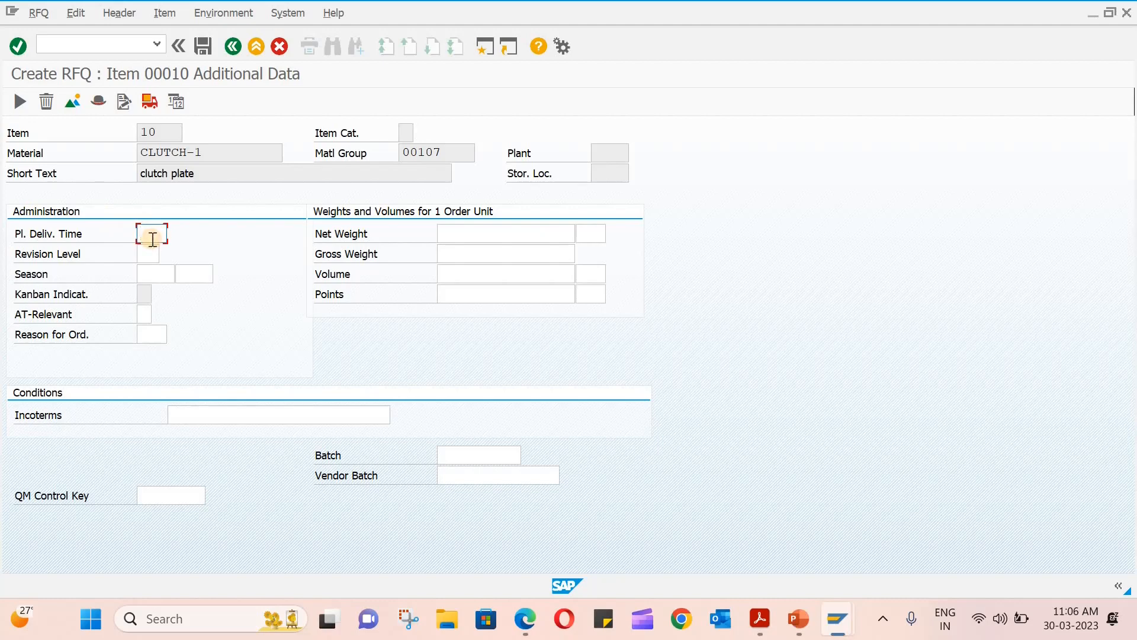
type("5")
left_click(232, 53)
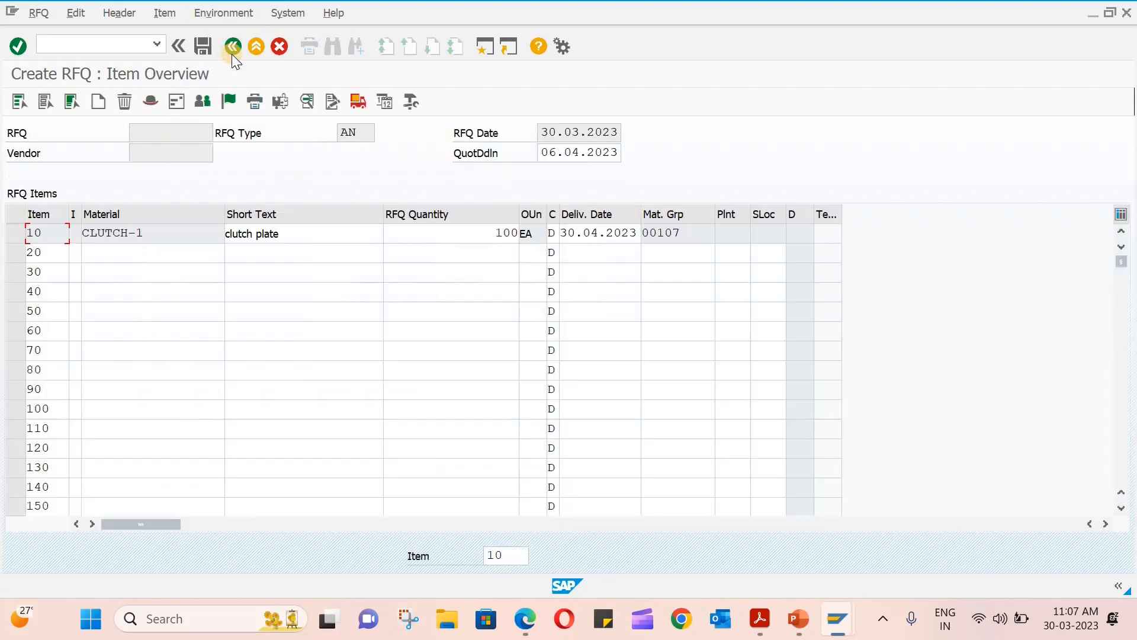
Open the delivery address of item 10 to view its fields, and close it without entering anything.
left_click(16, 237)
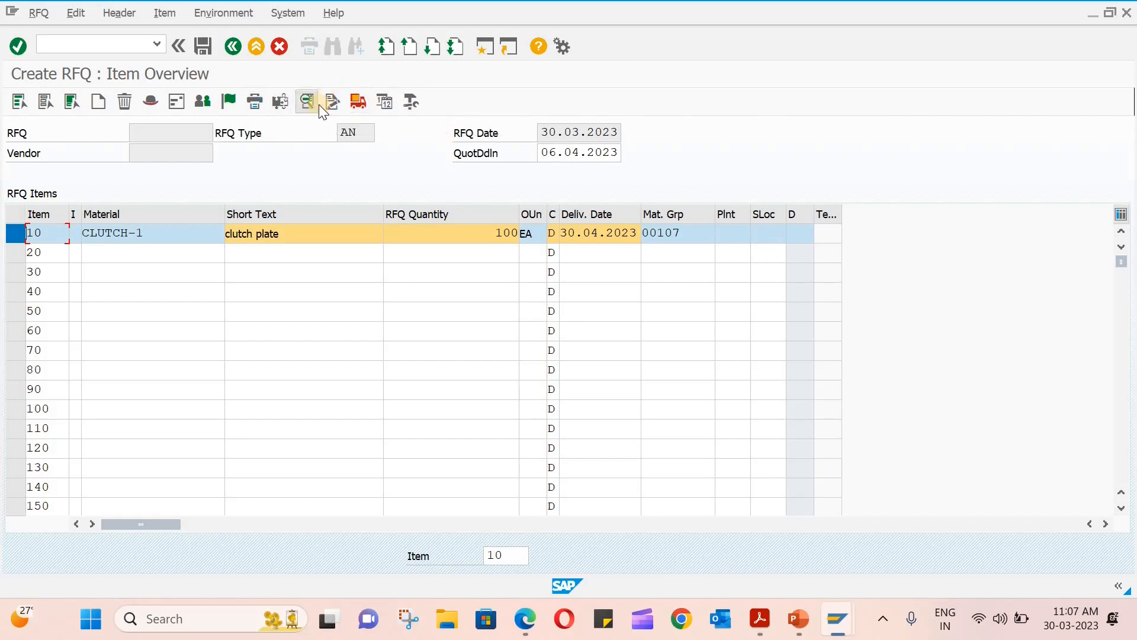
left_click(358, 102)
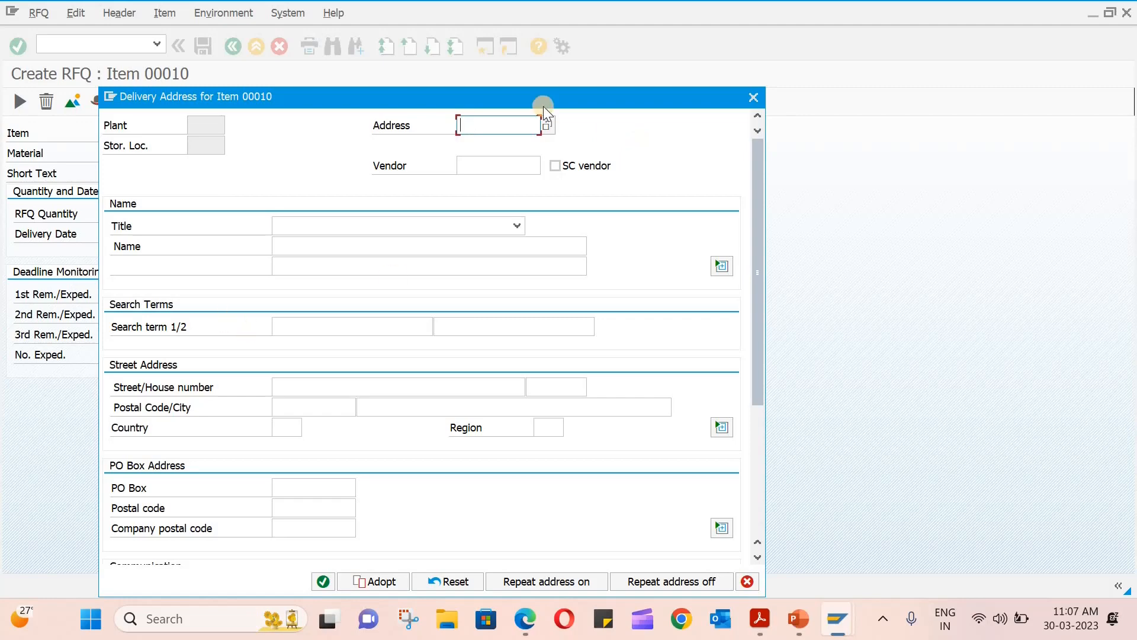
left_click(754, 97)
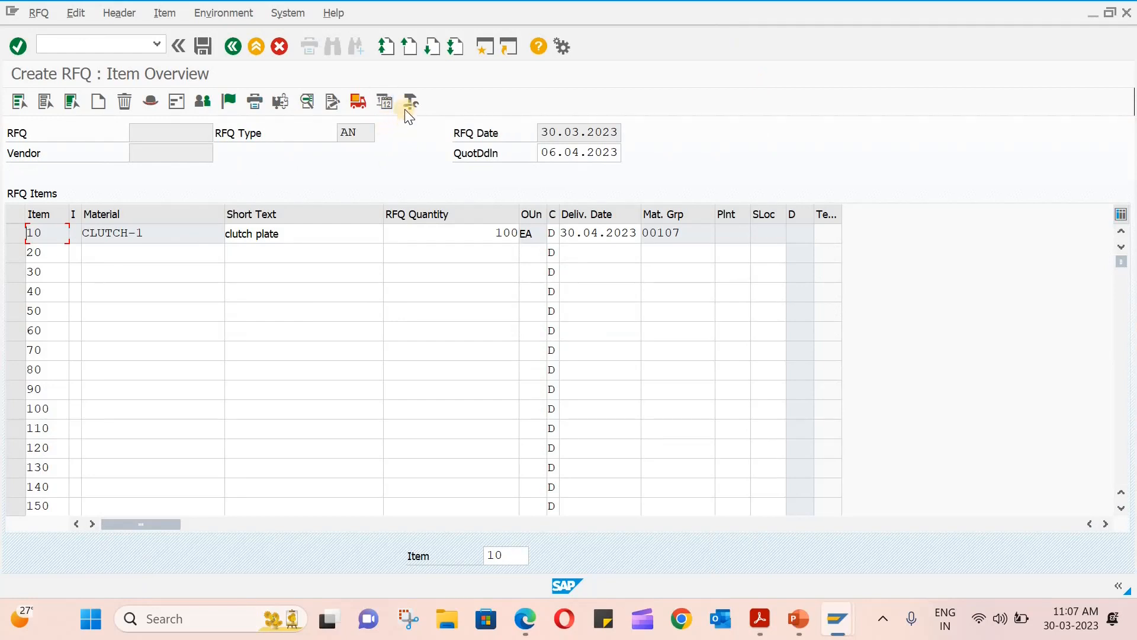
Enter collective number T-200 in the RFQ header data and try to save the document while exiting.
left_click(16, 234)
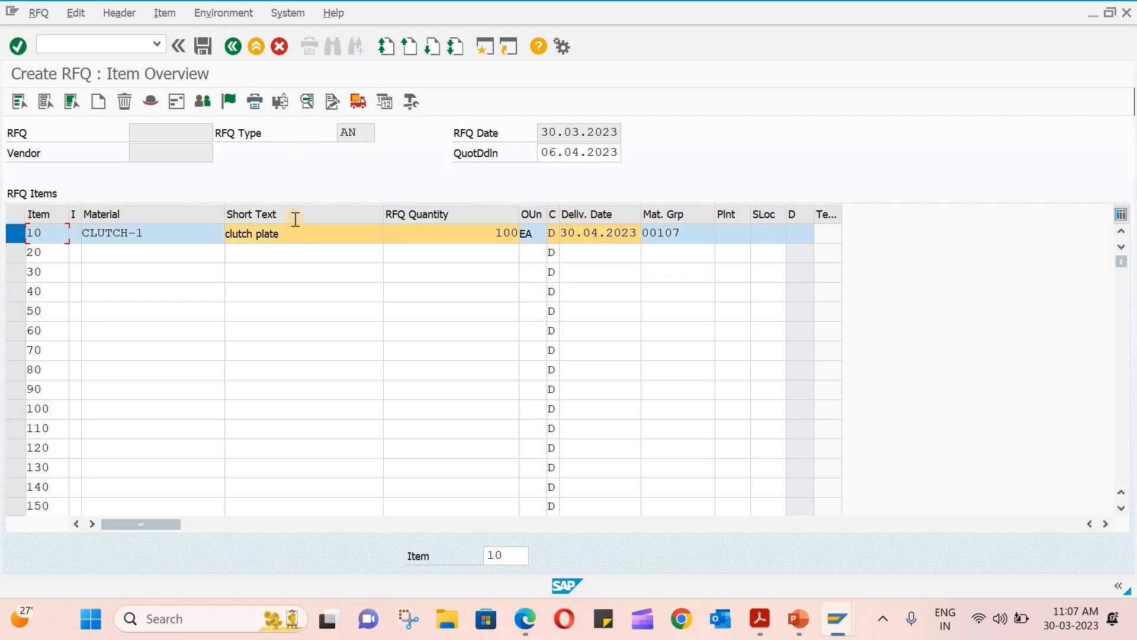
left_click(151, 105)
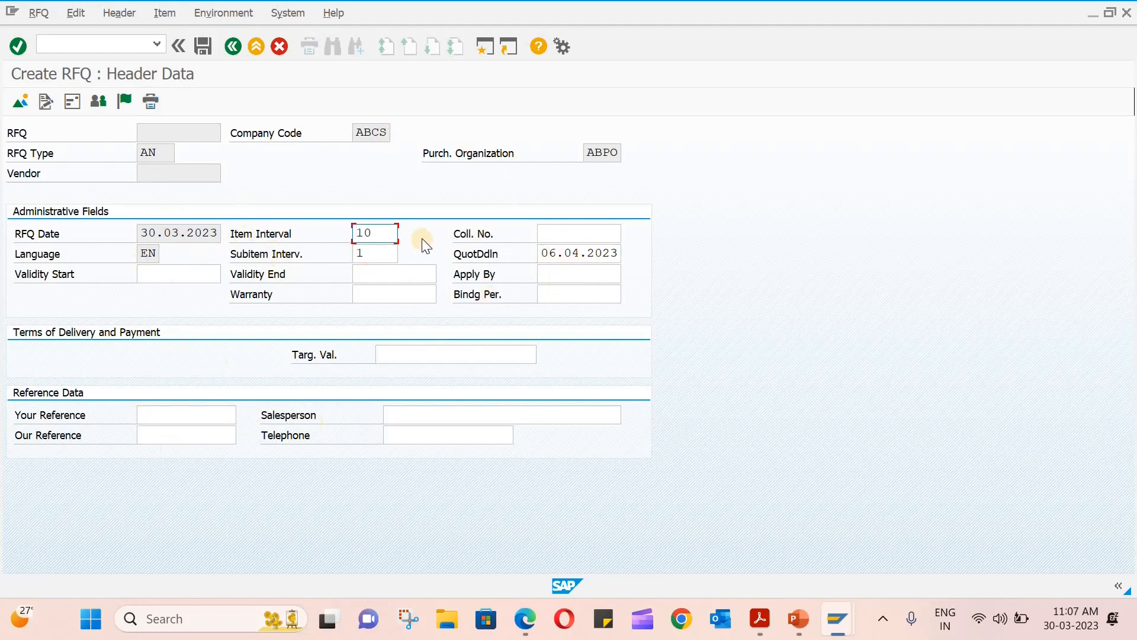
left_click(546, 227)
type("t")
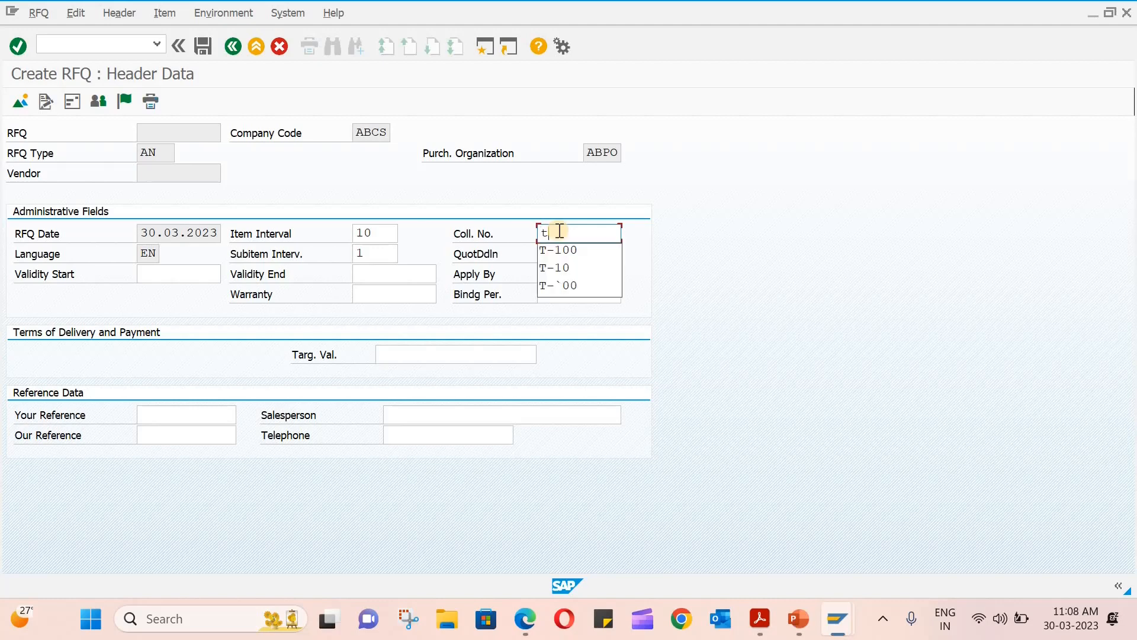
type("-200")
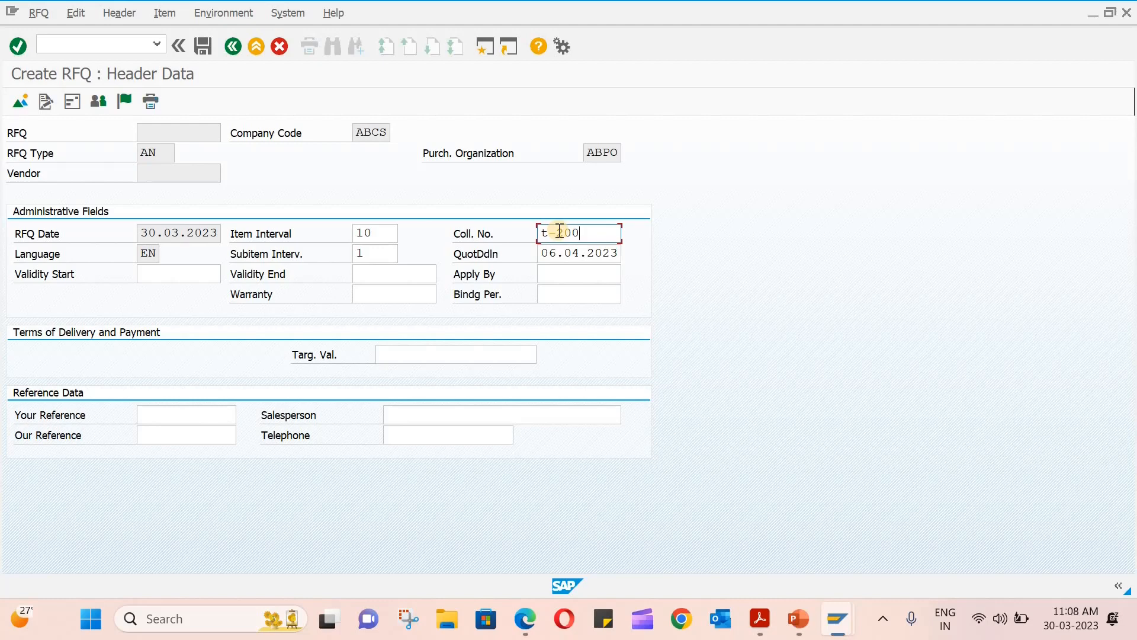
key("Return")
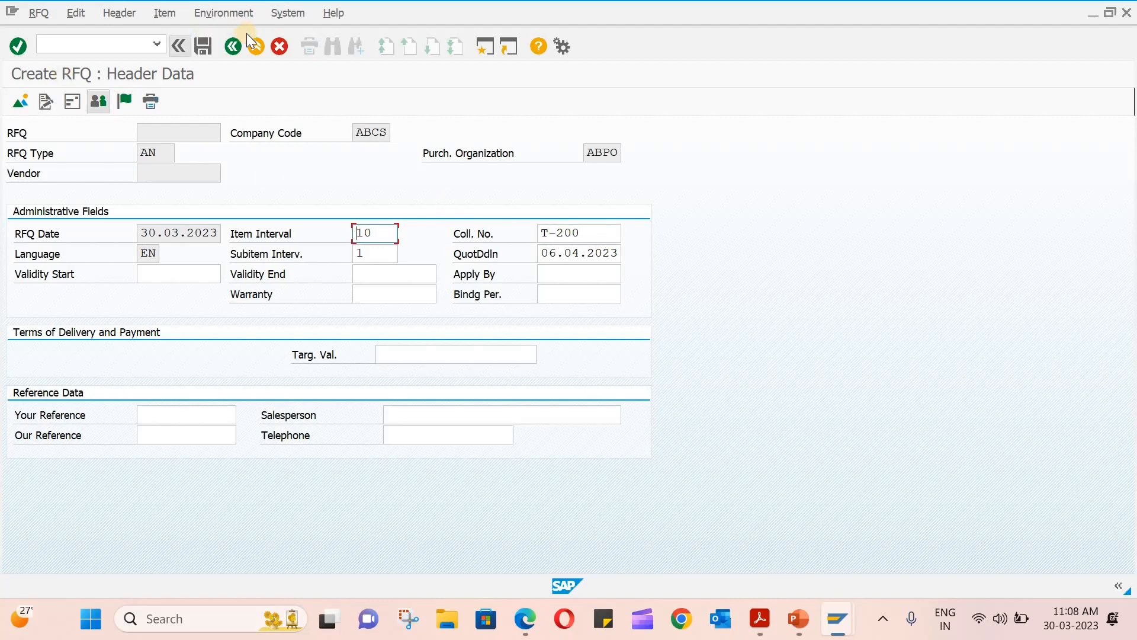
left_click(232, 47)
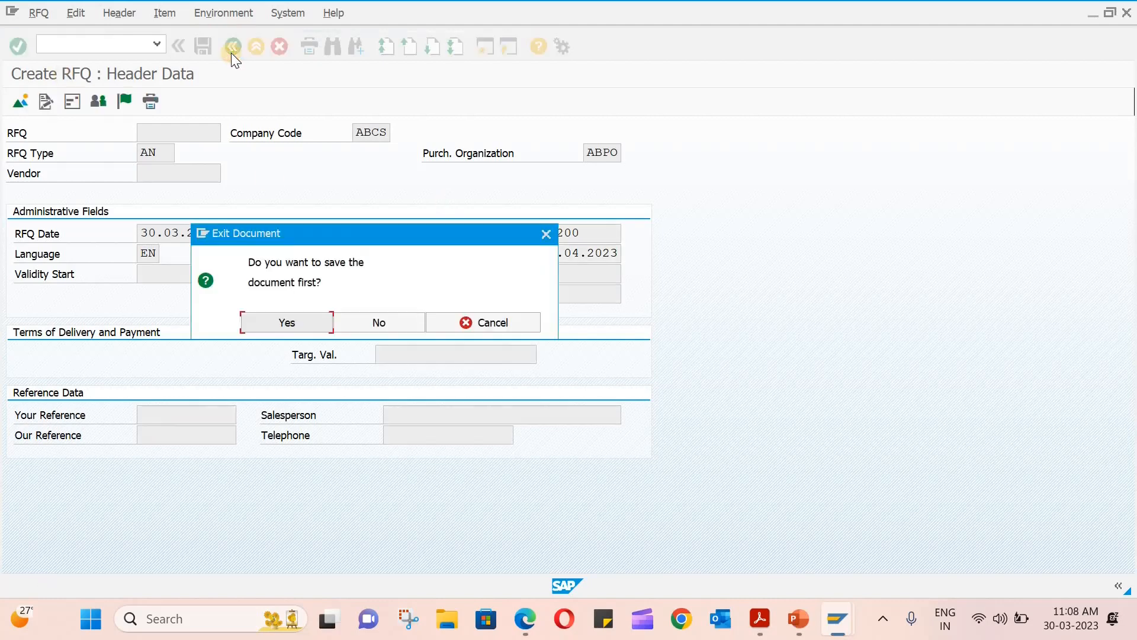
left_click(292, 321)
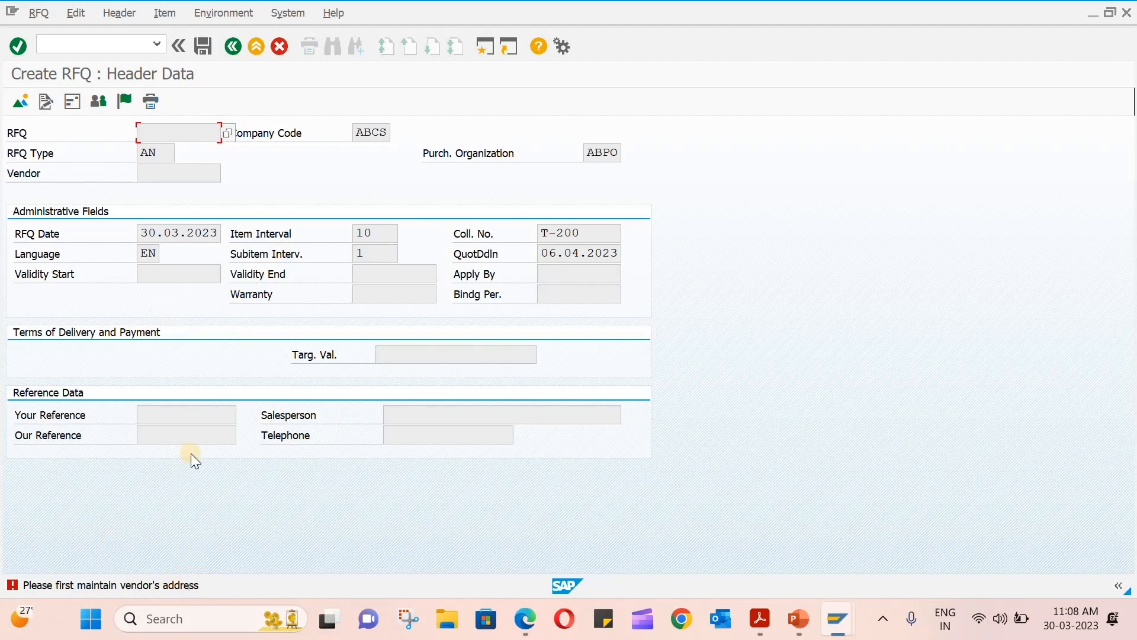
Assign vendor VK Suppliers on the vendor address screen, review its address details, and save the RFQ without a message record.
left_click(73, 108)
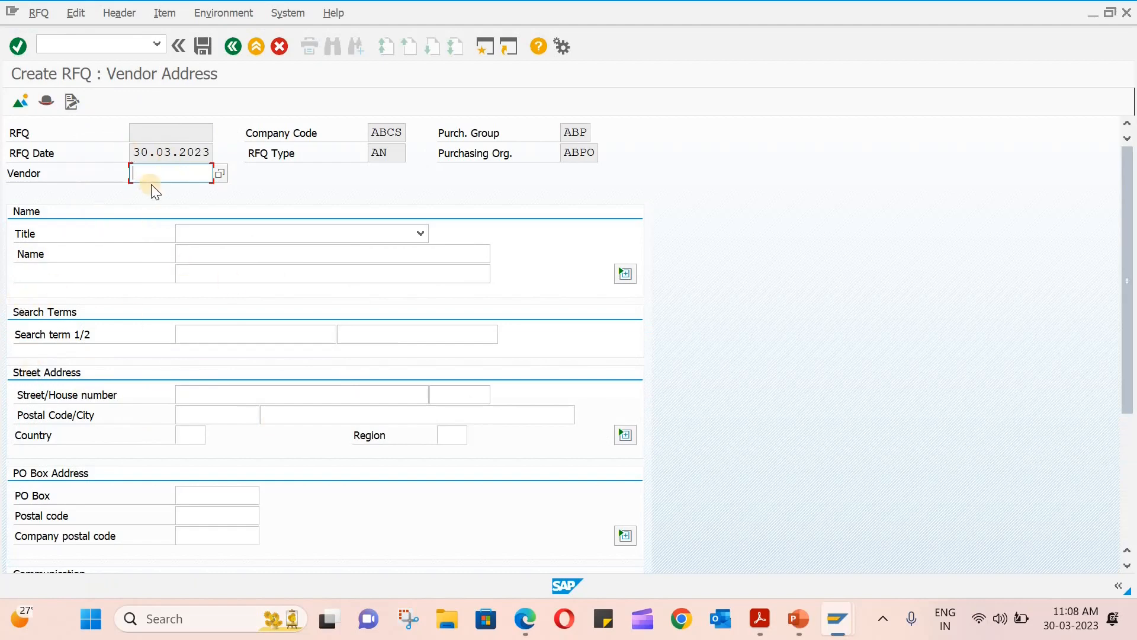
left_click(220, 176)
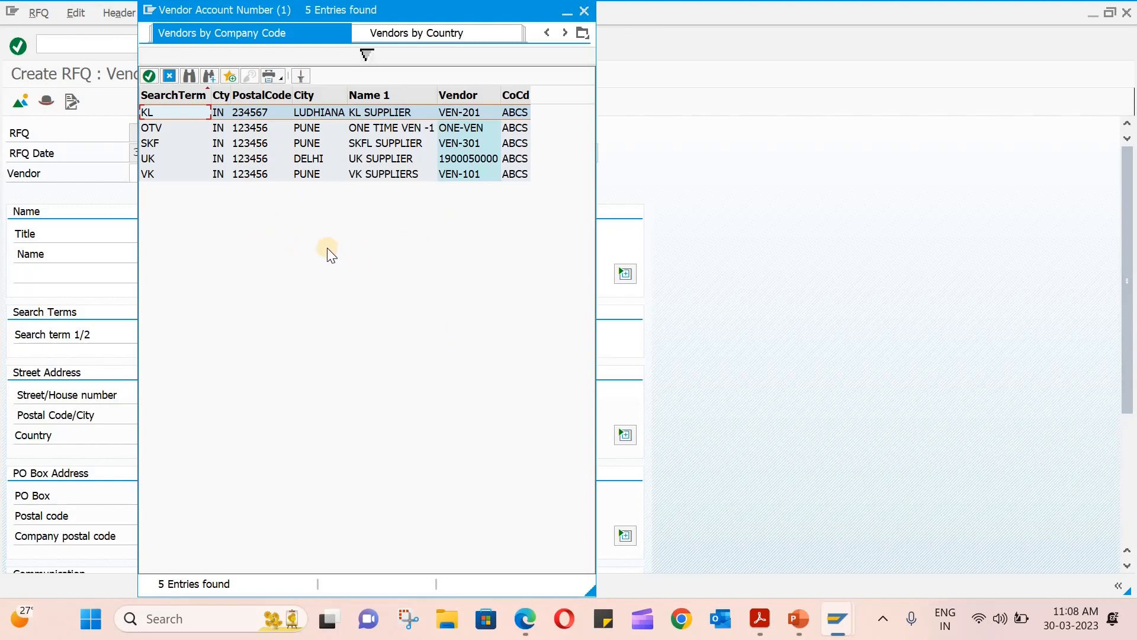
left_click(474, 172)
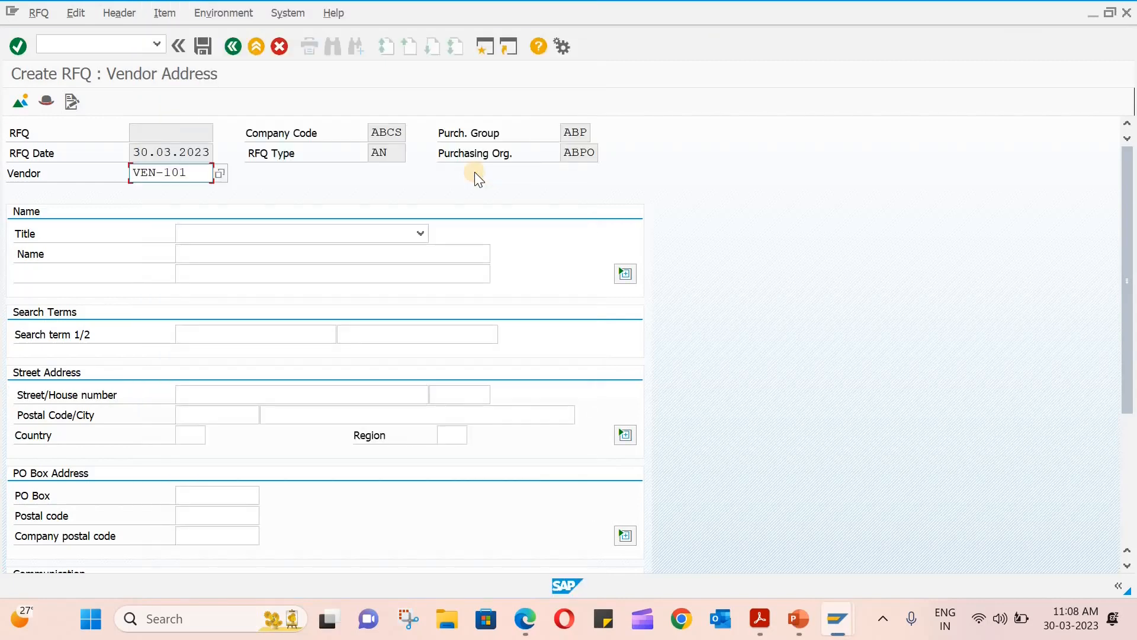
key("Return")
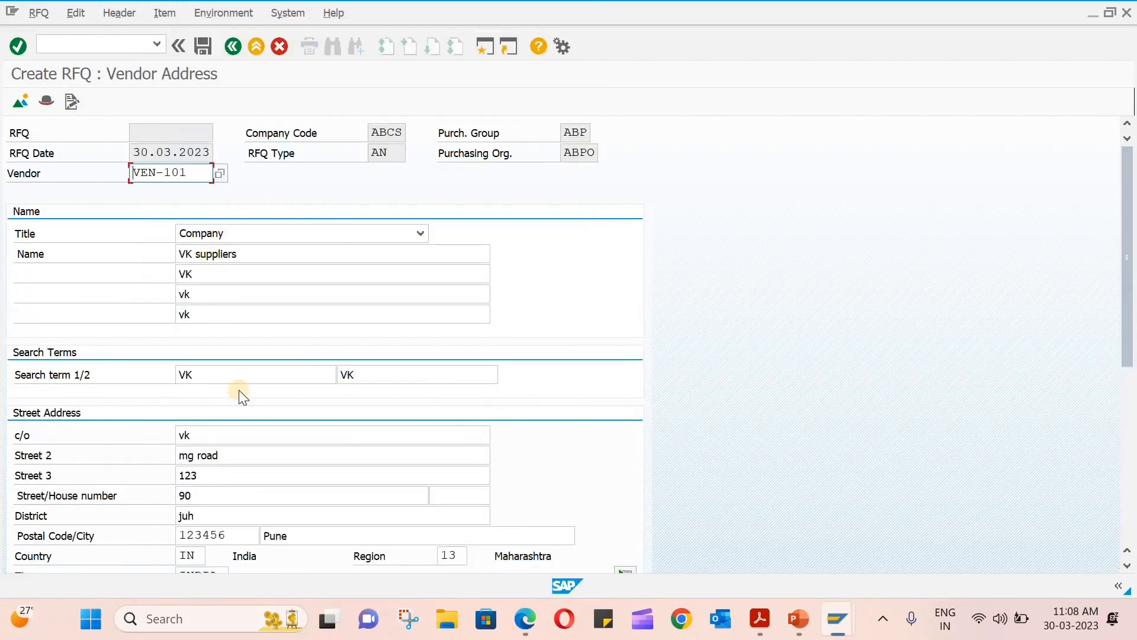
scroll(280, 475, "down", 5)
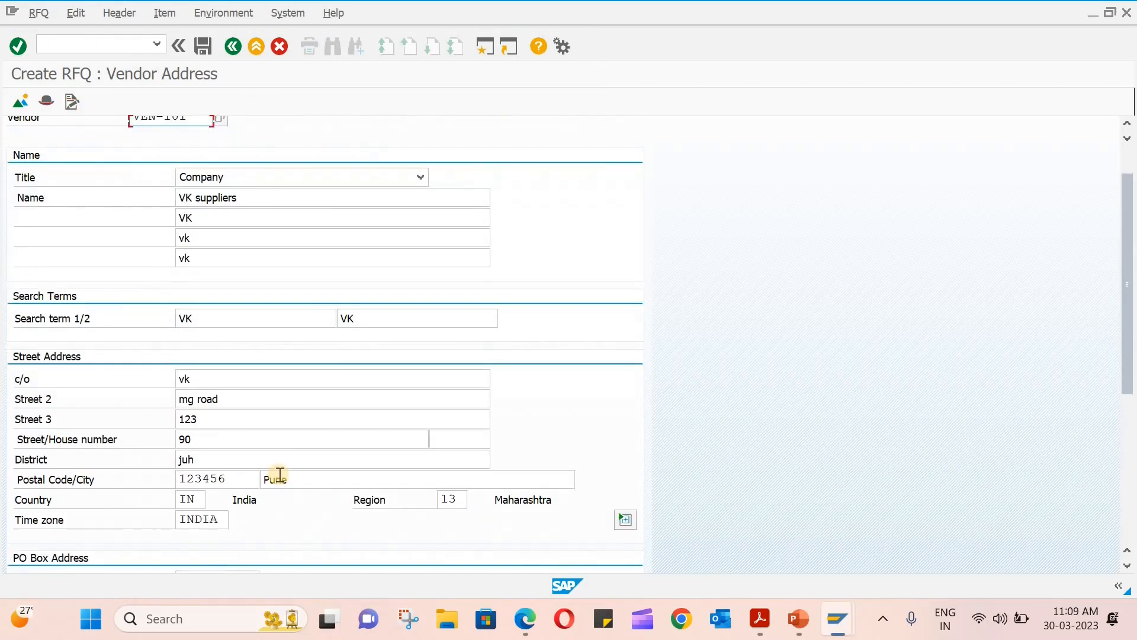
scroll(278, 474, "down", 3)
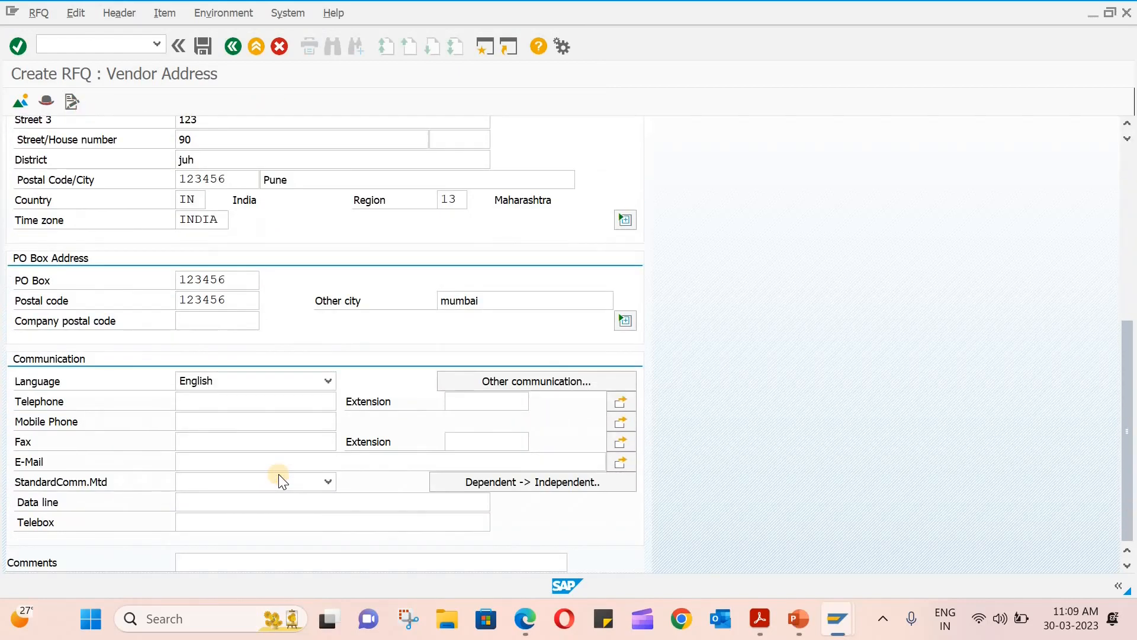
scroll(278, 474, "up", 3)
scroll(278, 474, "up", 5)
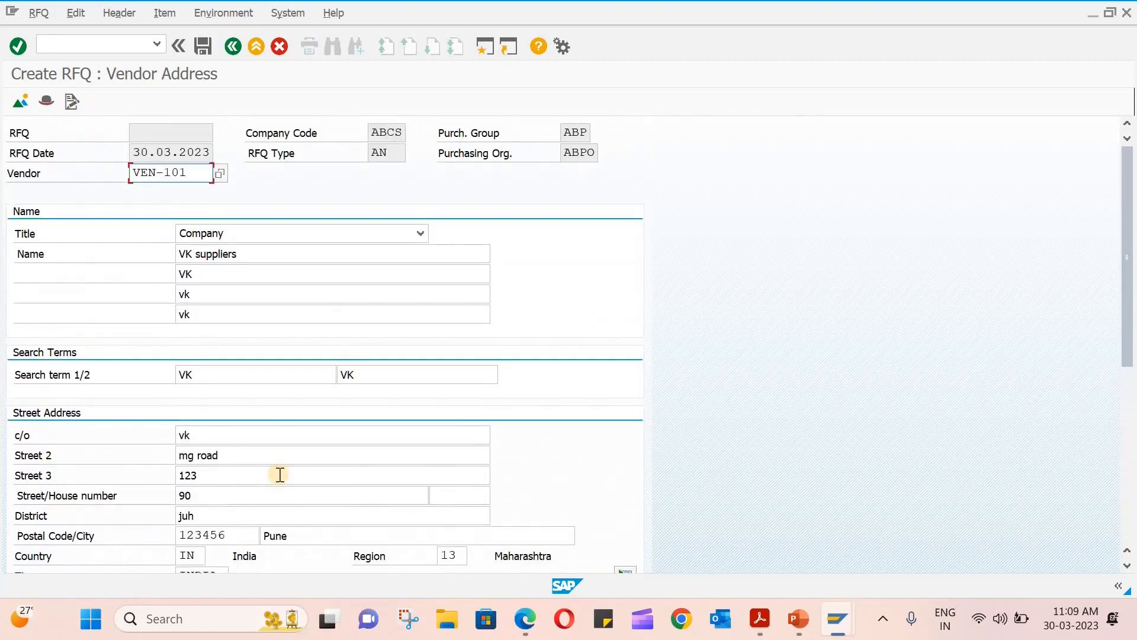
left_click(201, 48)
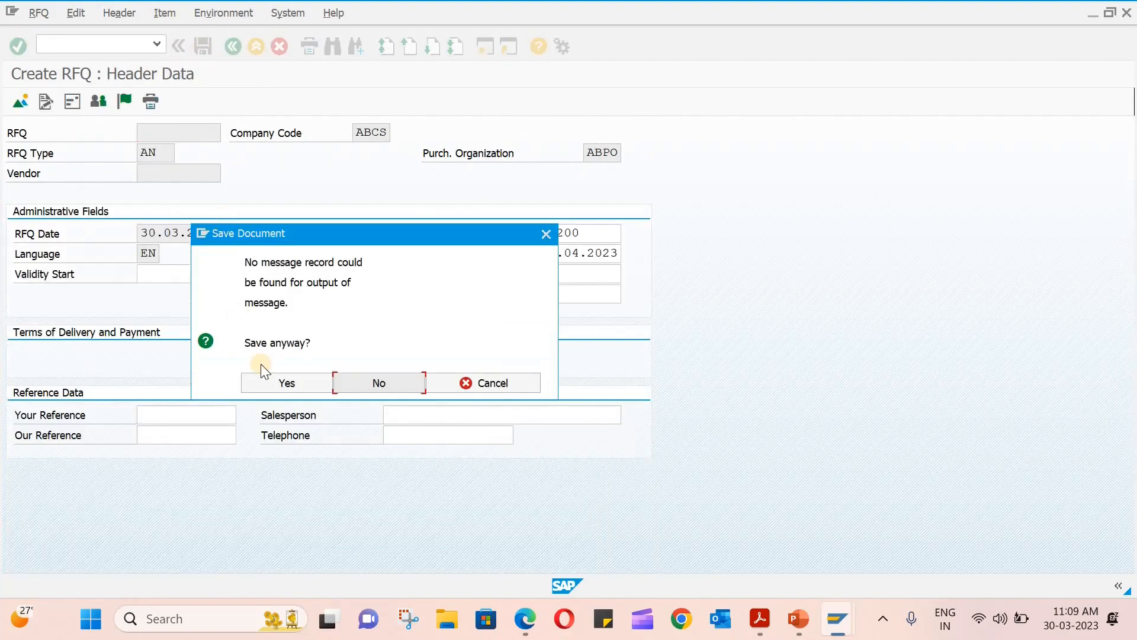
left_click(287, 386)
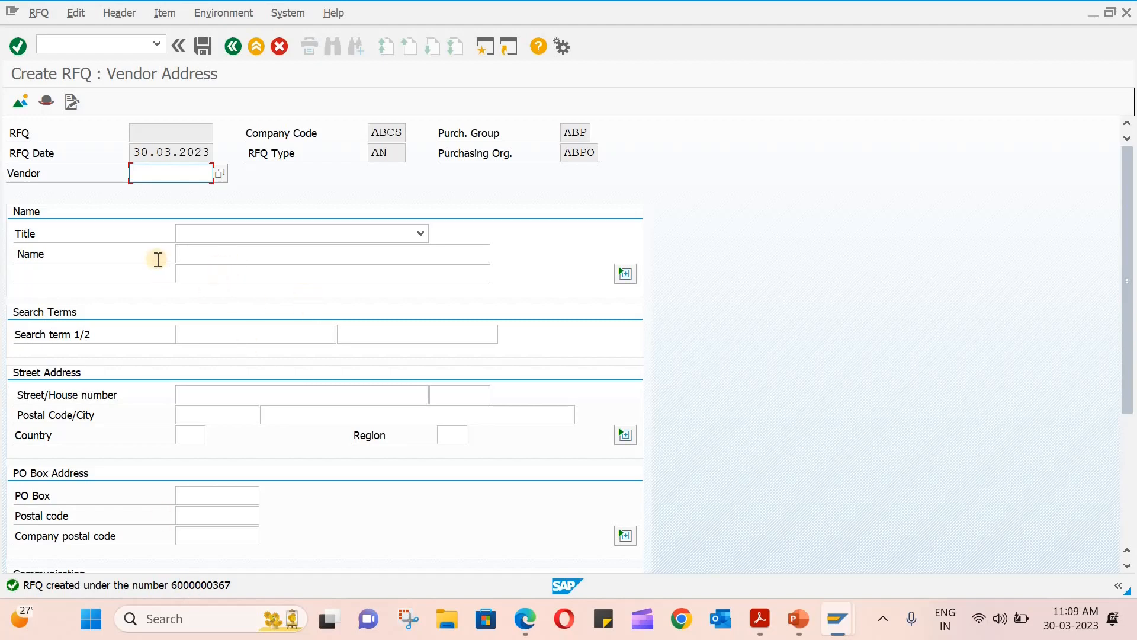
Assign vendor KL Supplier from the vendor list and save its RFQ without a message record.
left_click(218, 178)
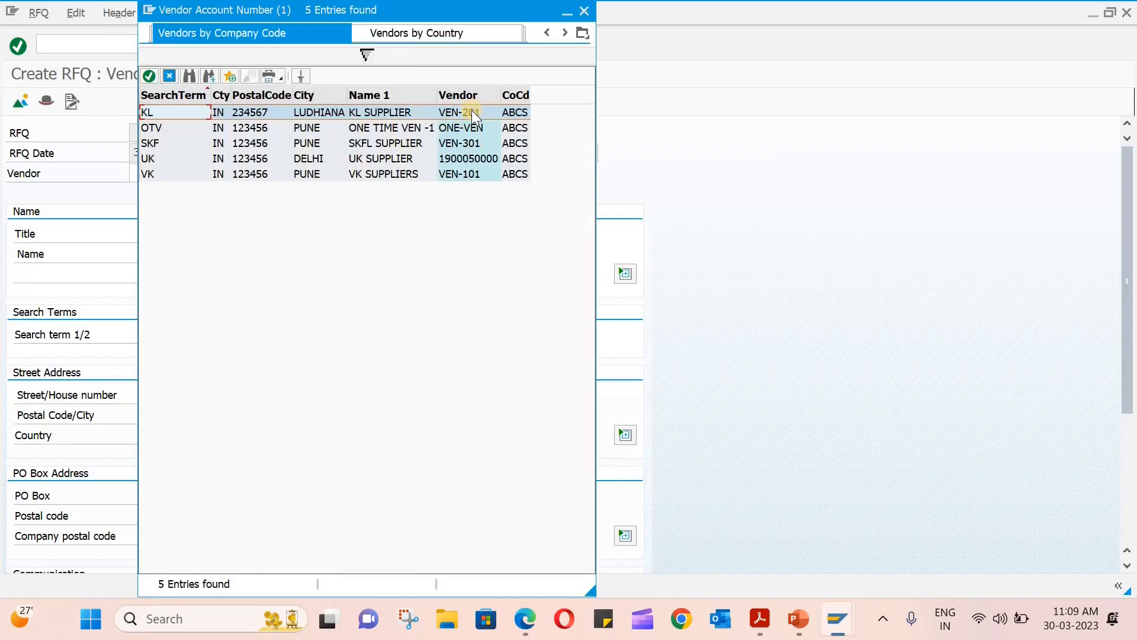
double_click(472, 112)
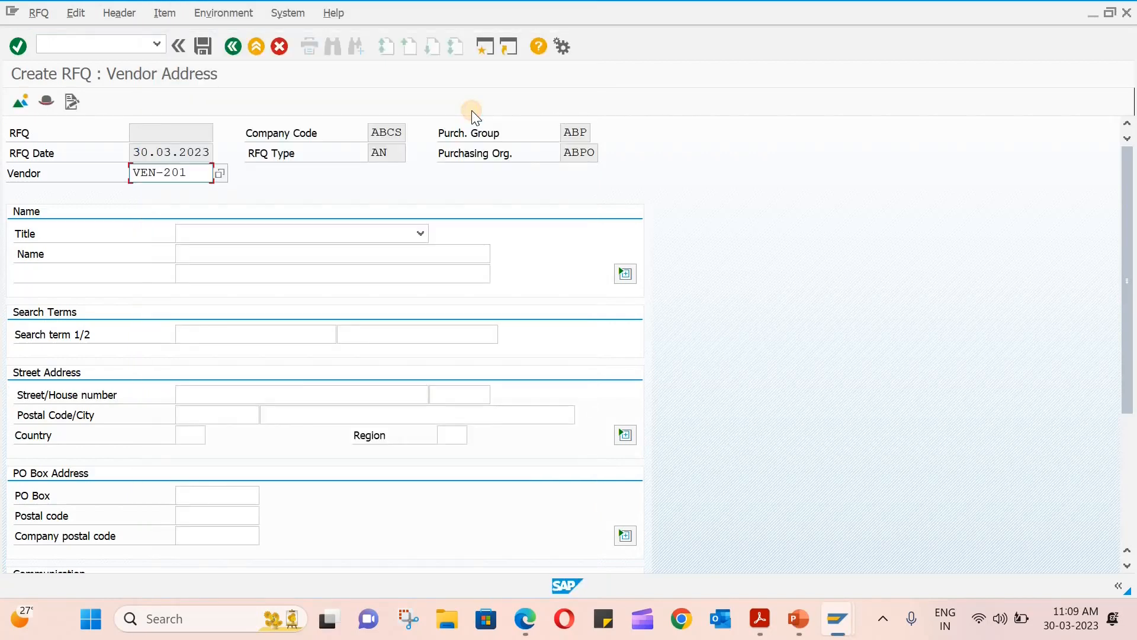
key("Return")
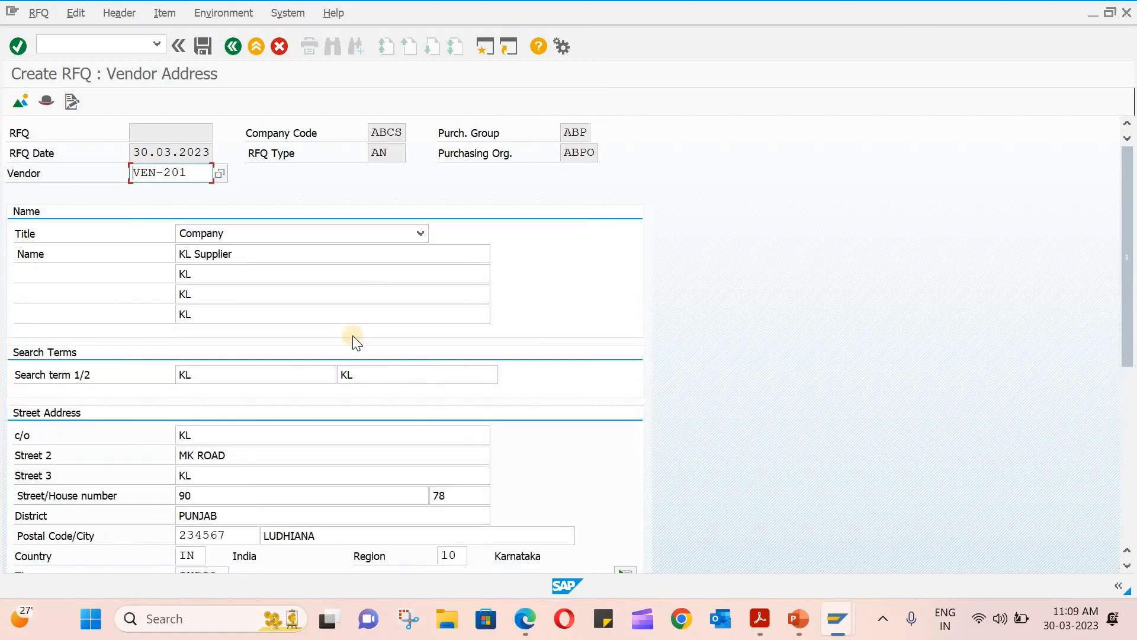
scroll(354, 337, "down", 5)
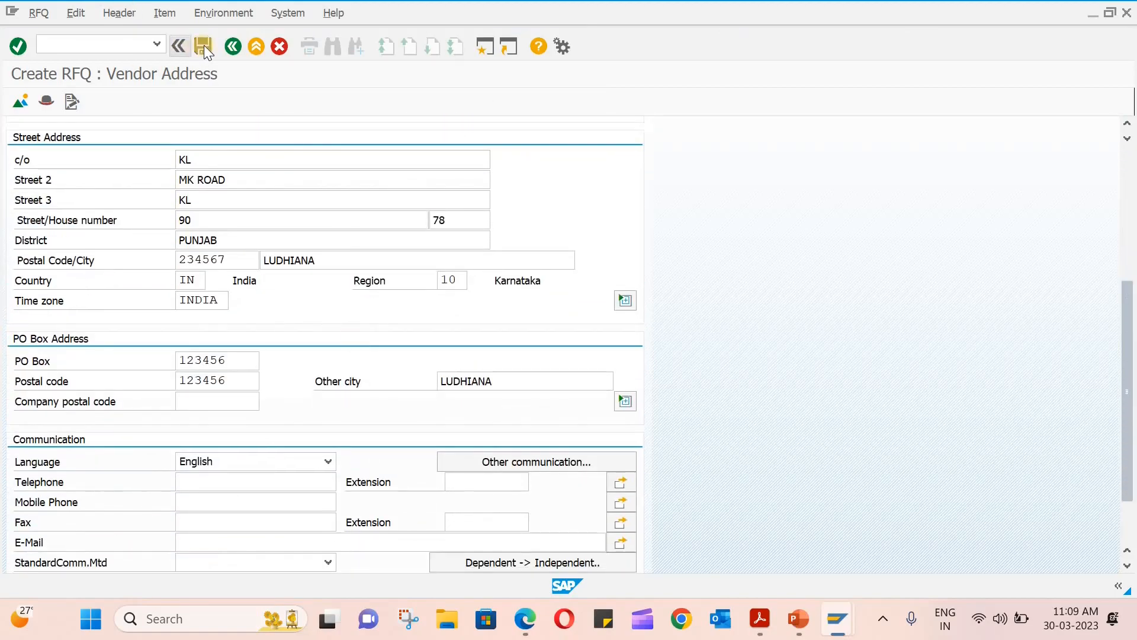
left_click(204, 45)
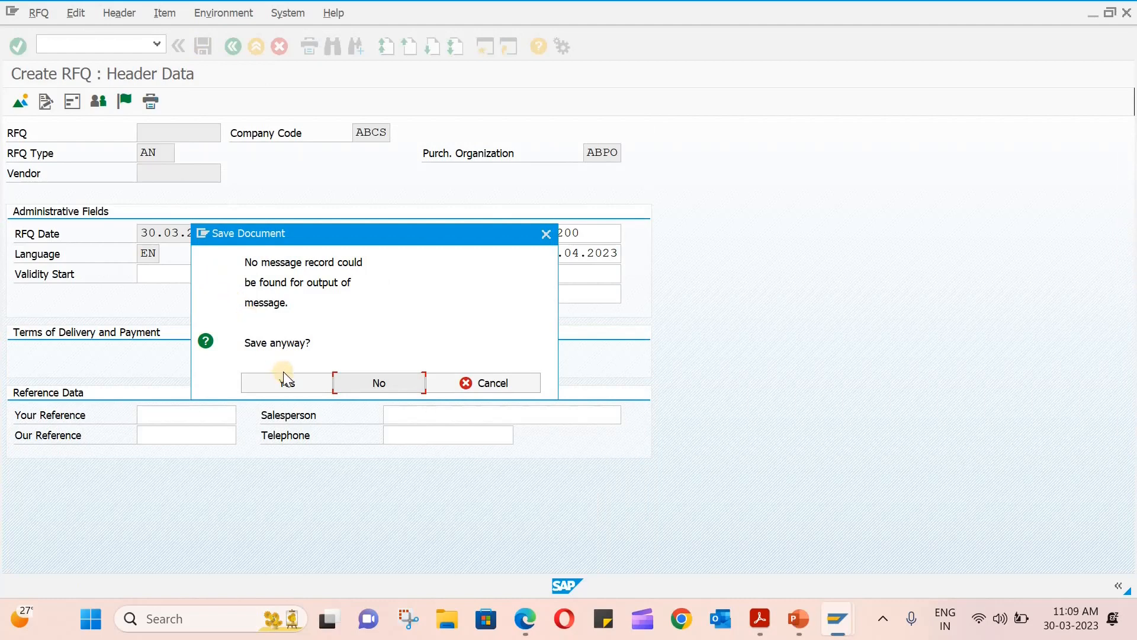
left_click(285, 381)
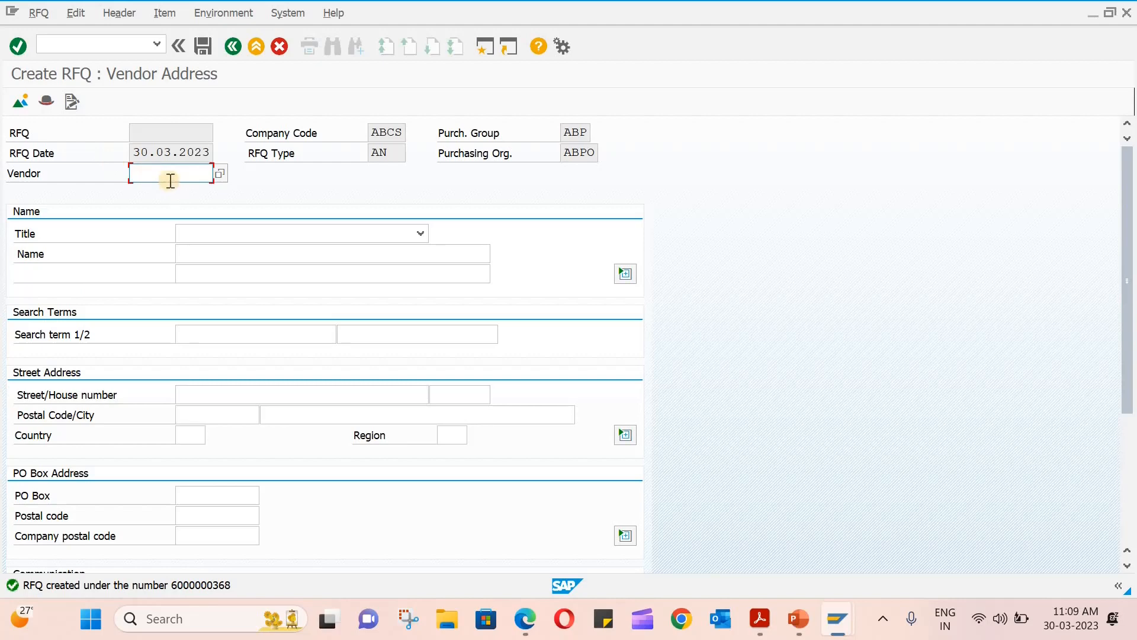
Assign vendor SKFL Supplier (VEN-301) from the vendor list, save its RFQ without a message record, and exit RFQ creation.
left_click(220, 173)
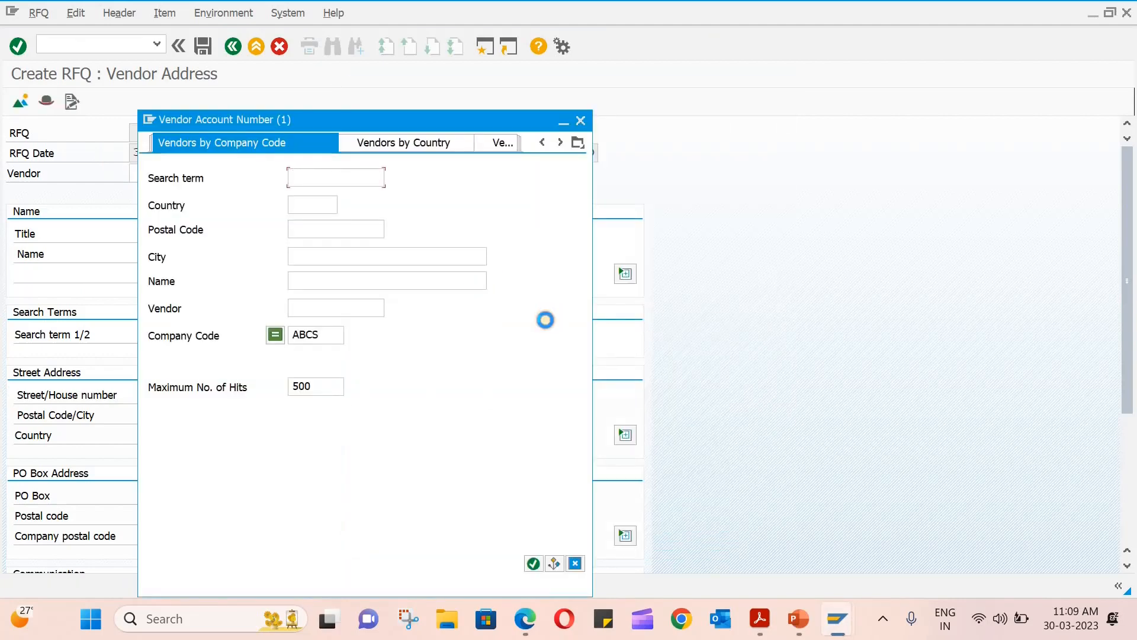
key("Return")
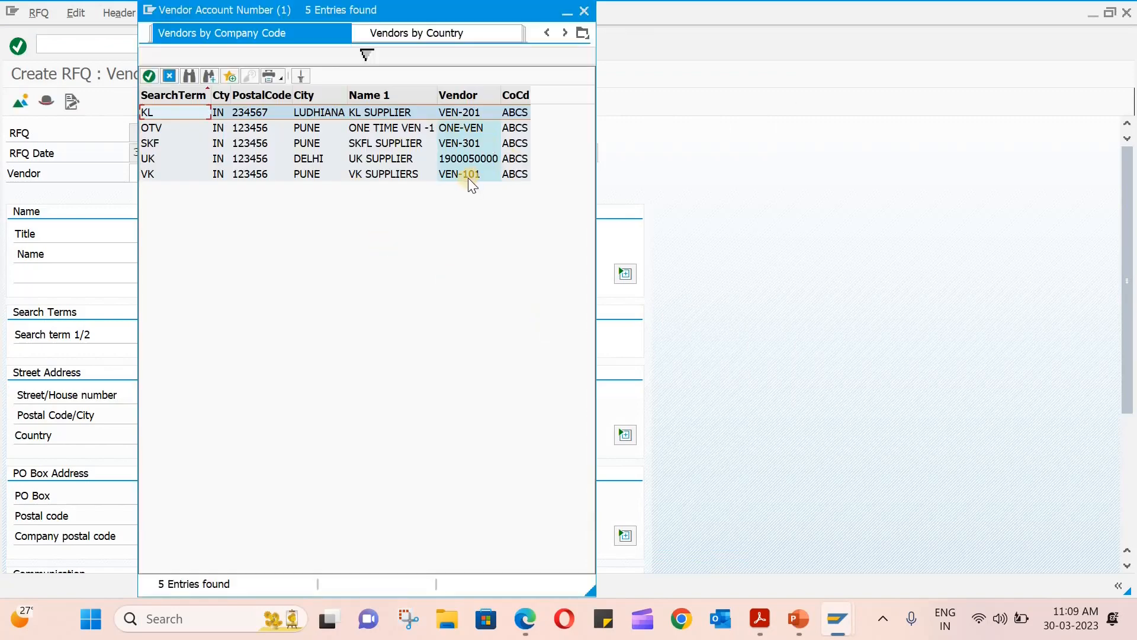
double_click(467, 143)
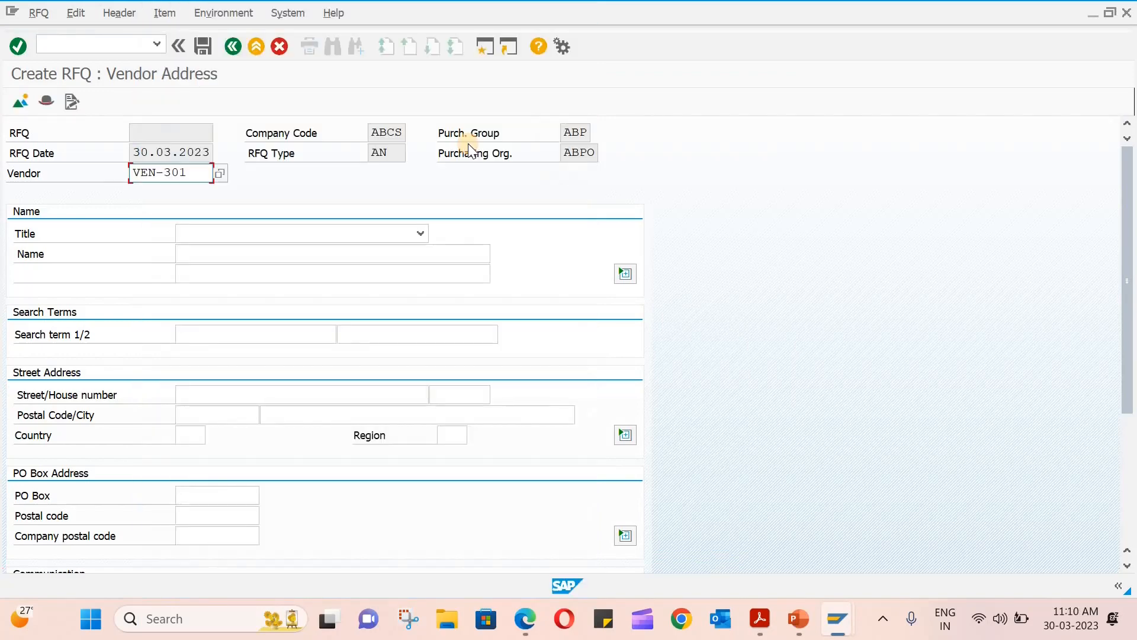
key("Return")
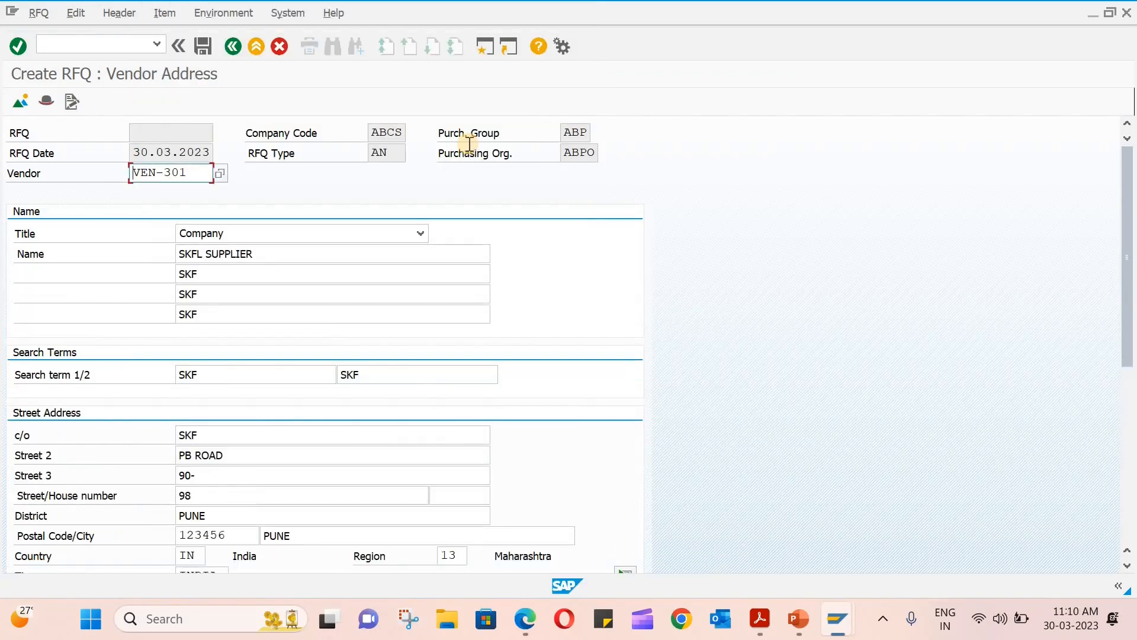
scroll(468, 143, "down", 5)
scroll(467, 143, "up", 4)
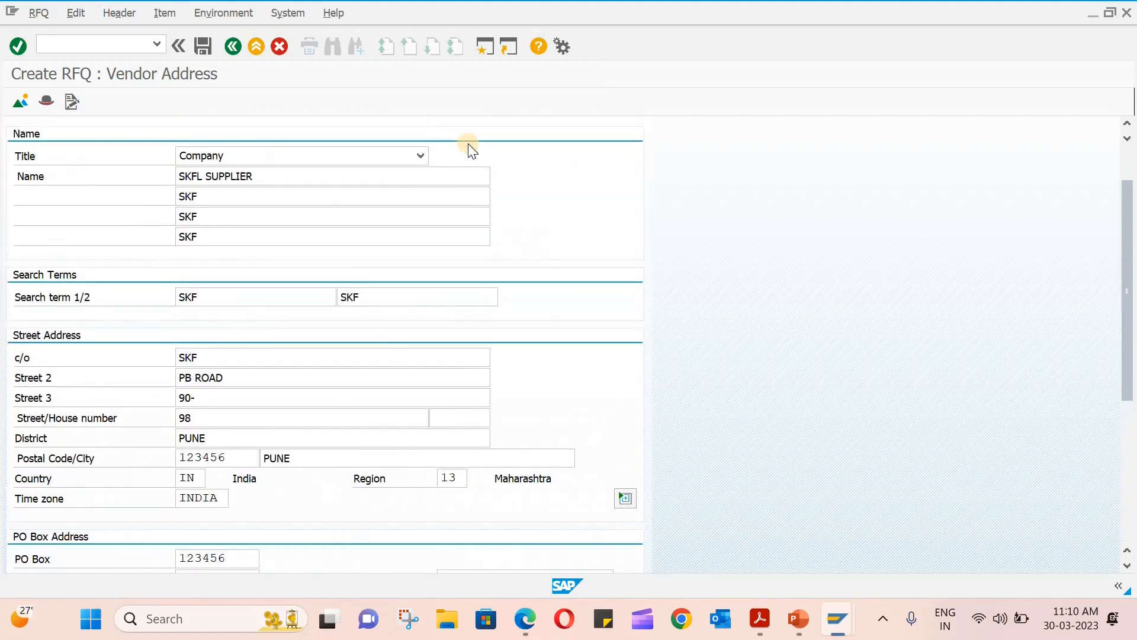
scroll(467, 143, "up", 2)
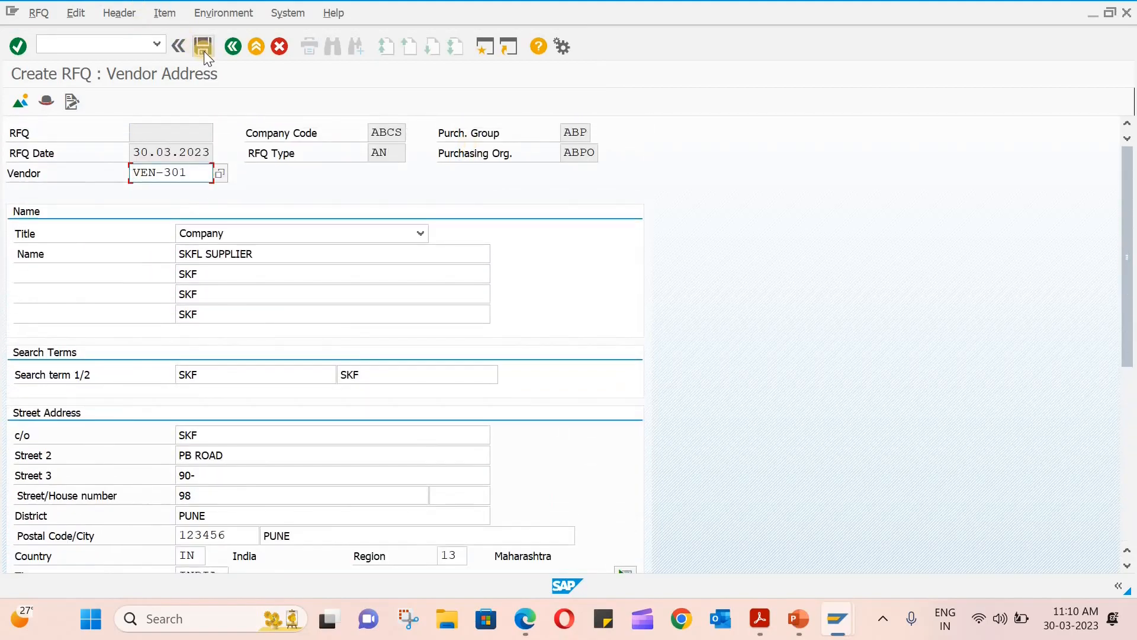
left_click(204, 51)
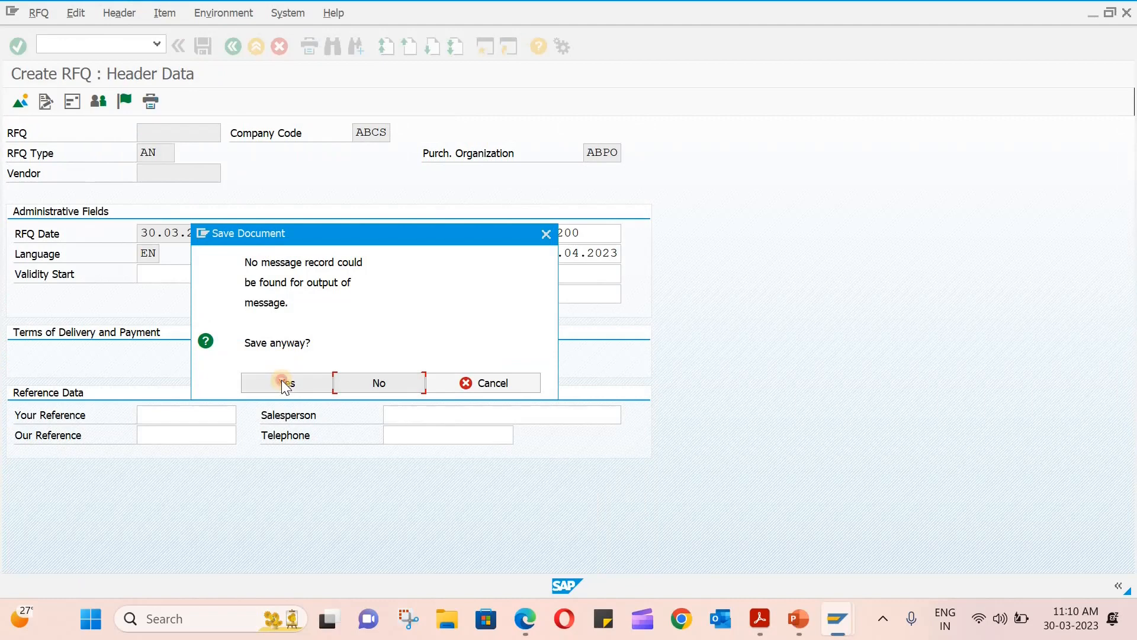
left_click(282, 382)
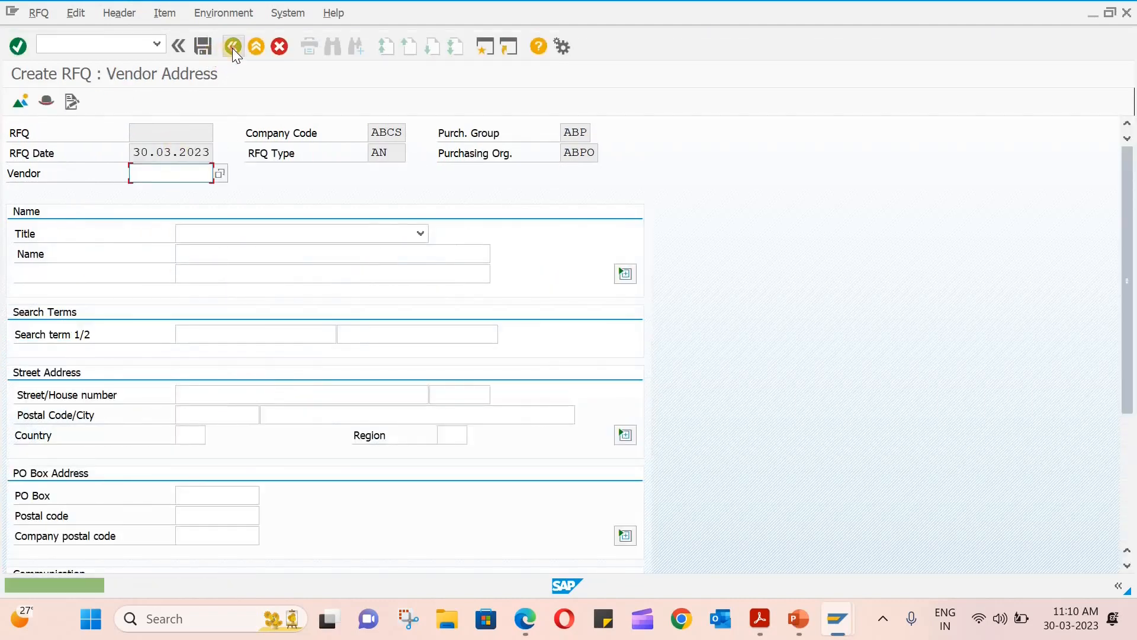
left_click(253, 50)
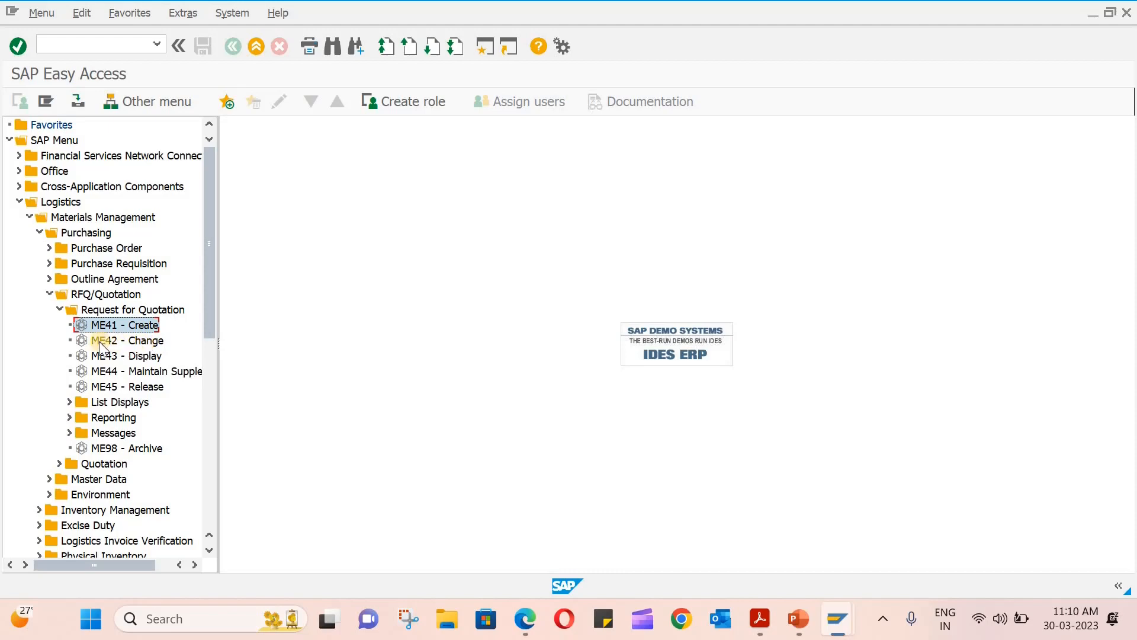
double_click(144, 356)
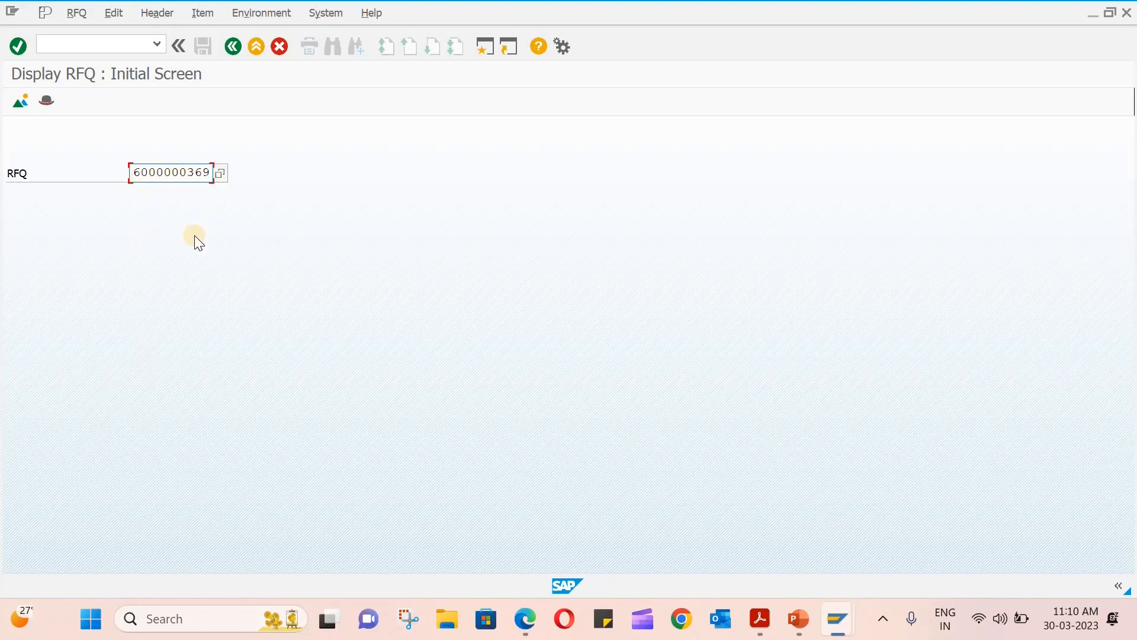
key("Return")
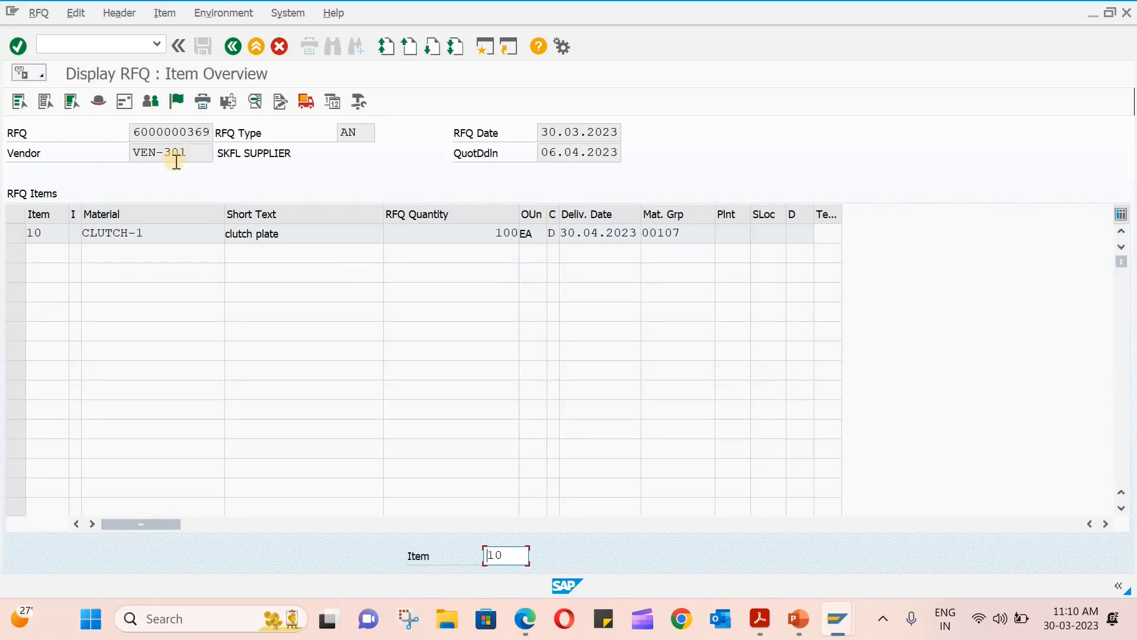
left_click(232, 46)
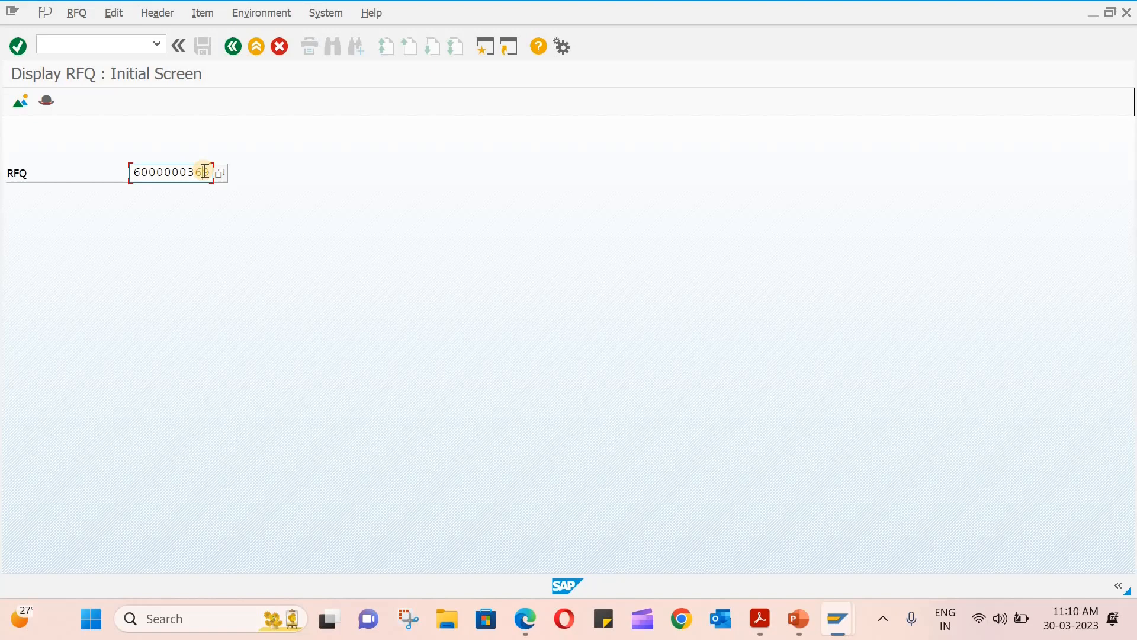
type("8")
key("Return")
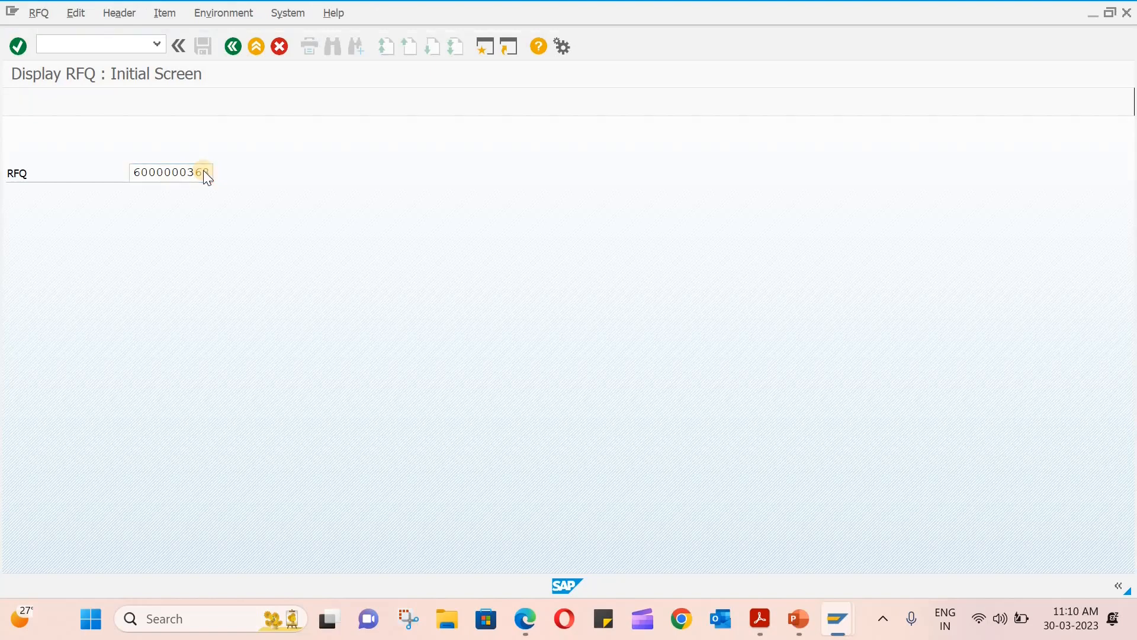
left_click(229, 50)
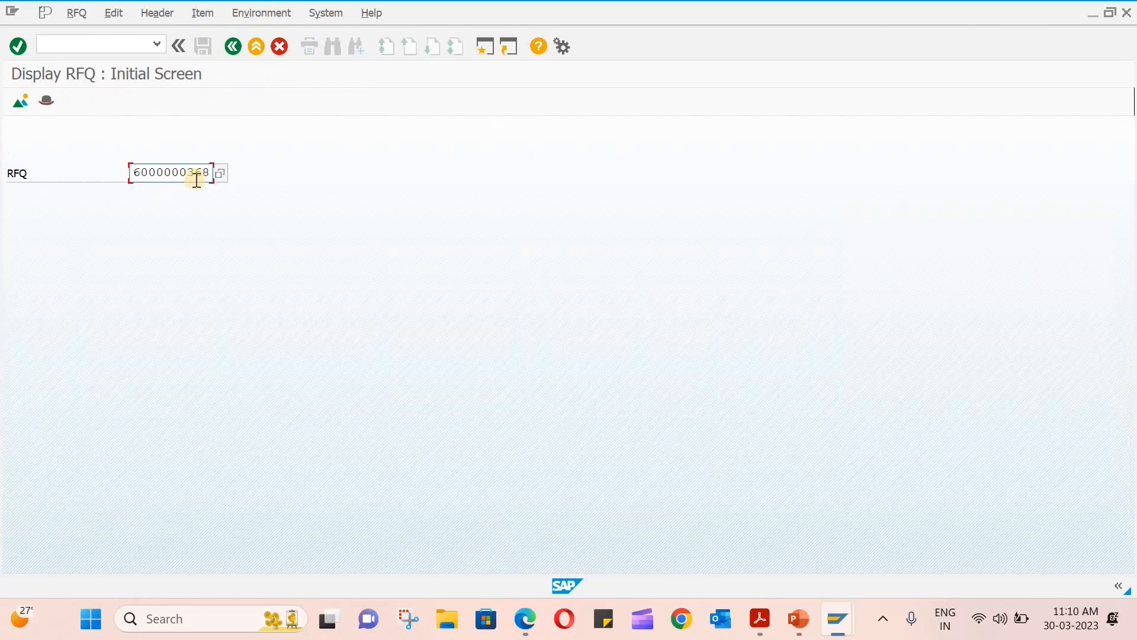
left_click(207, 172)
key("BackSpace")
type("7")
key("Return")
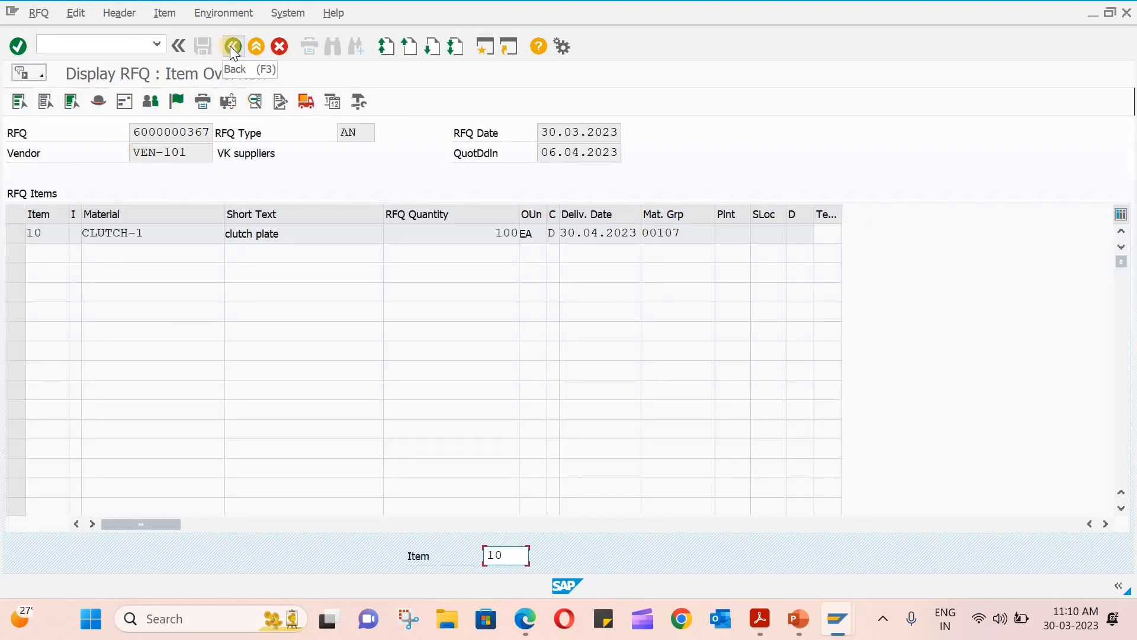
left_click(230, 46)
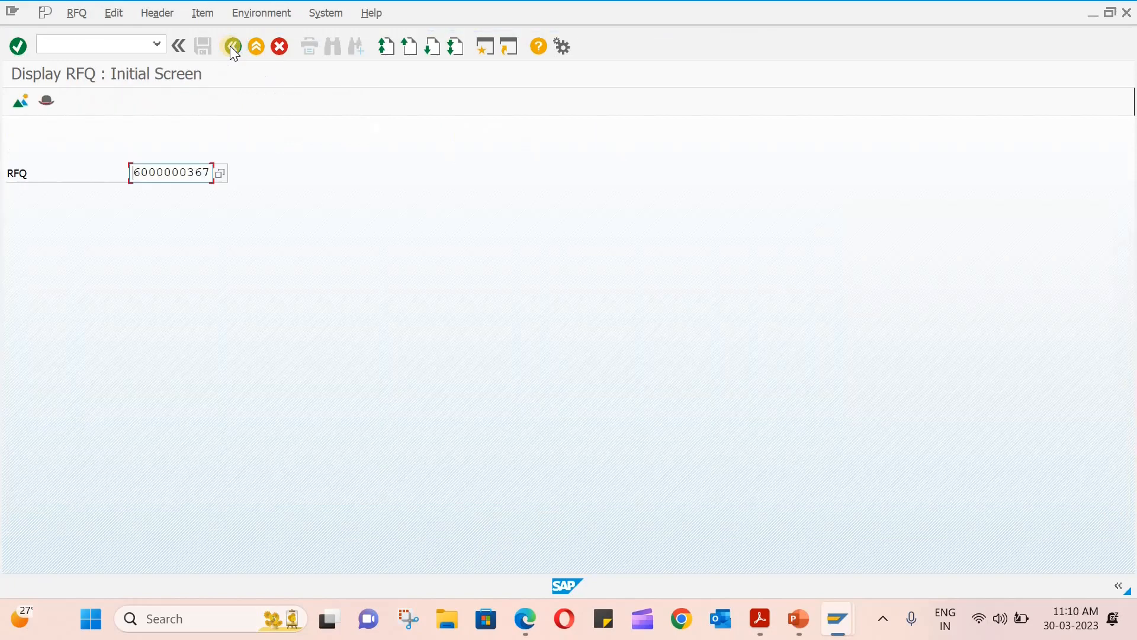
left_click(231, 47)
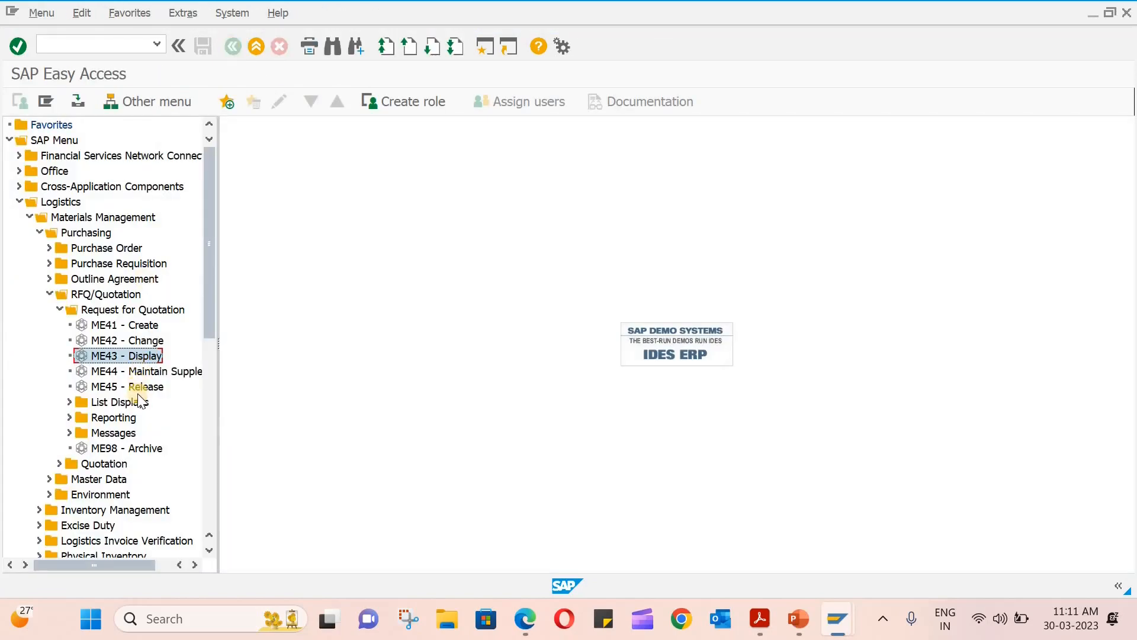
Run the ME4S list of RFQs for collective number T-200.
left_click(69, 402)
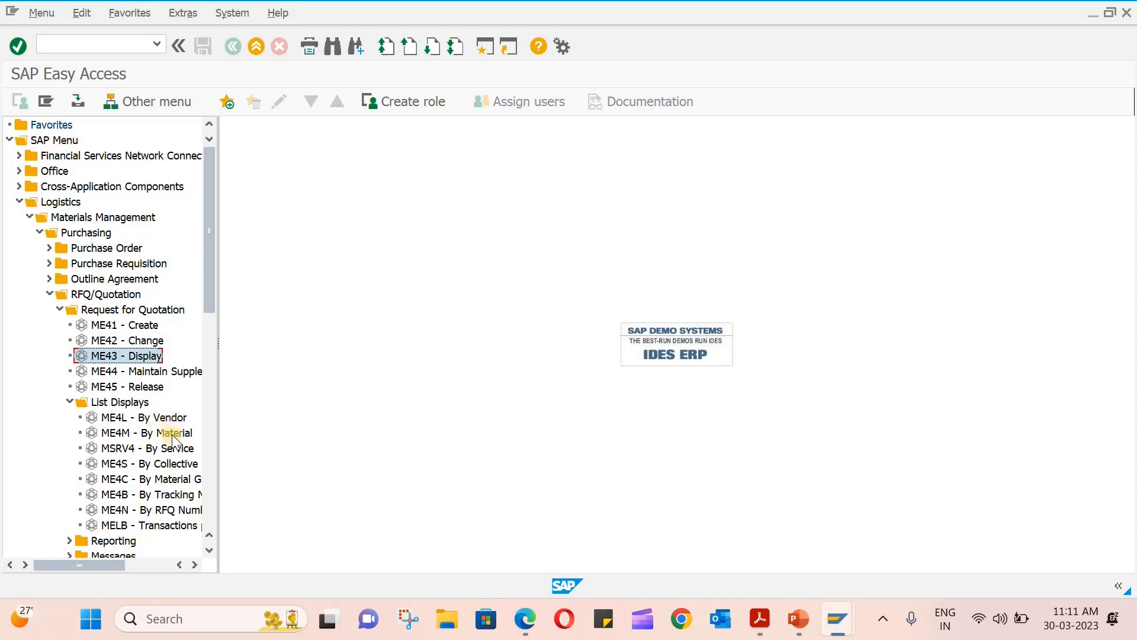
double_click(168, 465)
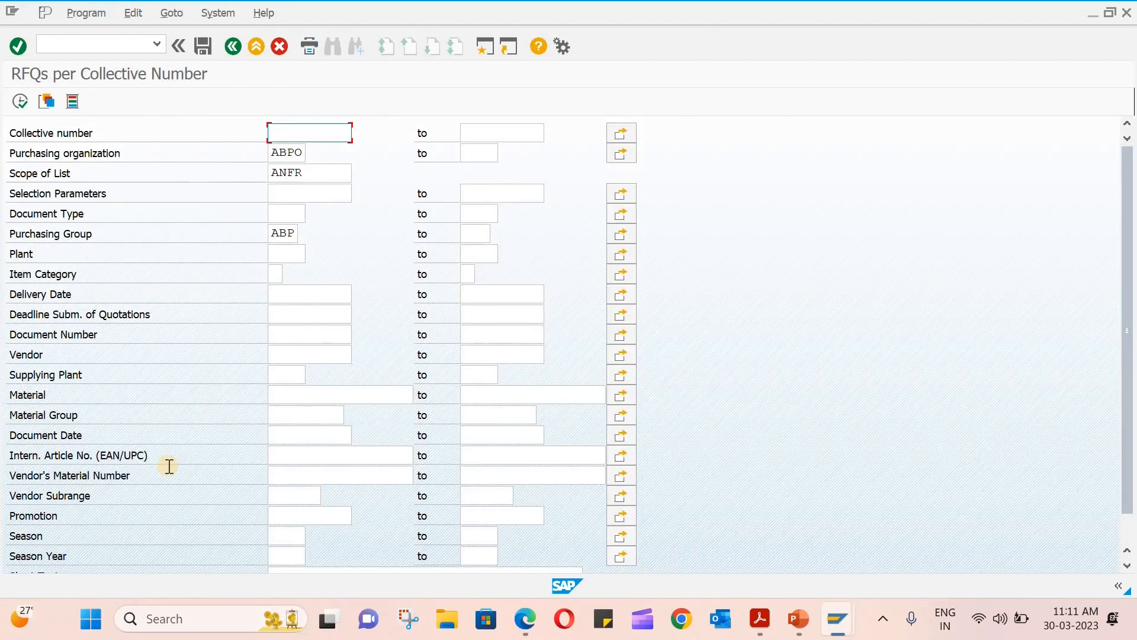
left_click(302, 137)
type("T-200")
left_click(17, 103)
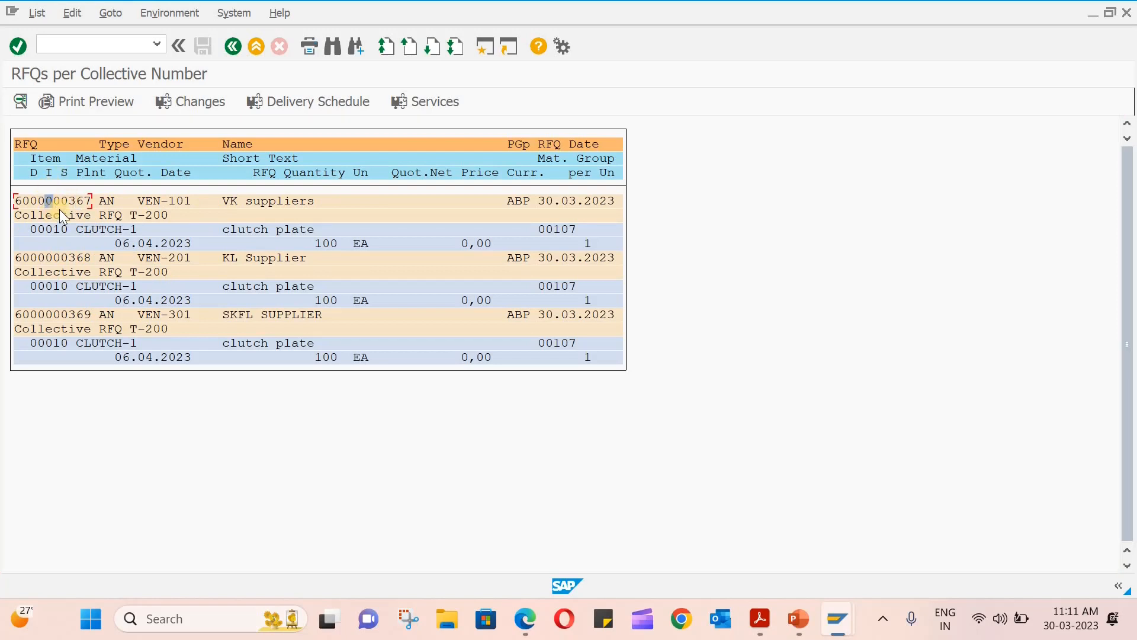
Examine the listed RFQs' numbers, document types and vendors, and the first RFQ's date, collective number, material and quantity.
left_click(74, 258)
left_click(68, 315)
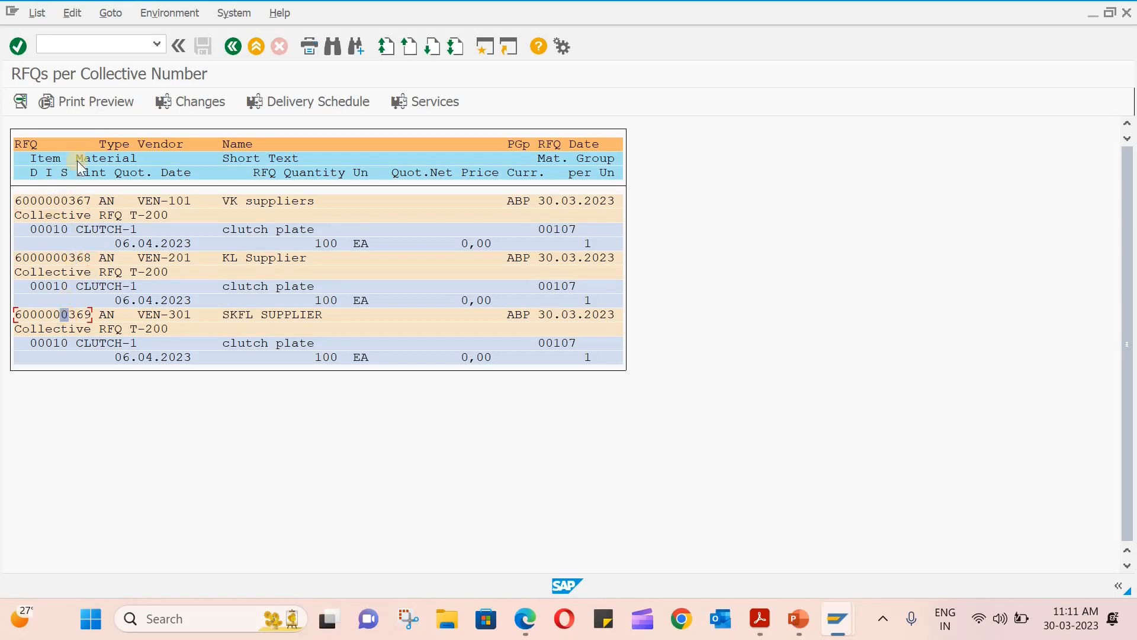
left_click(109, 200)
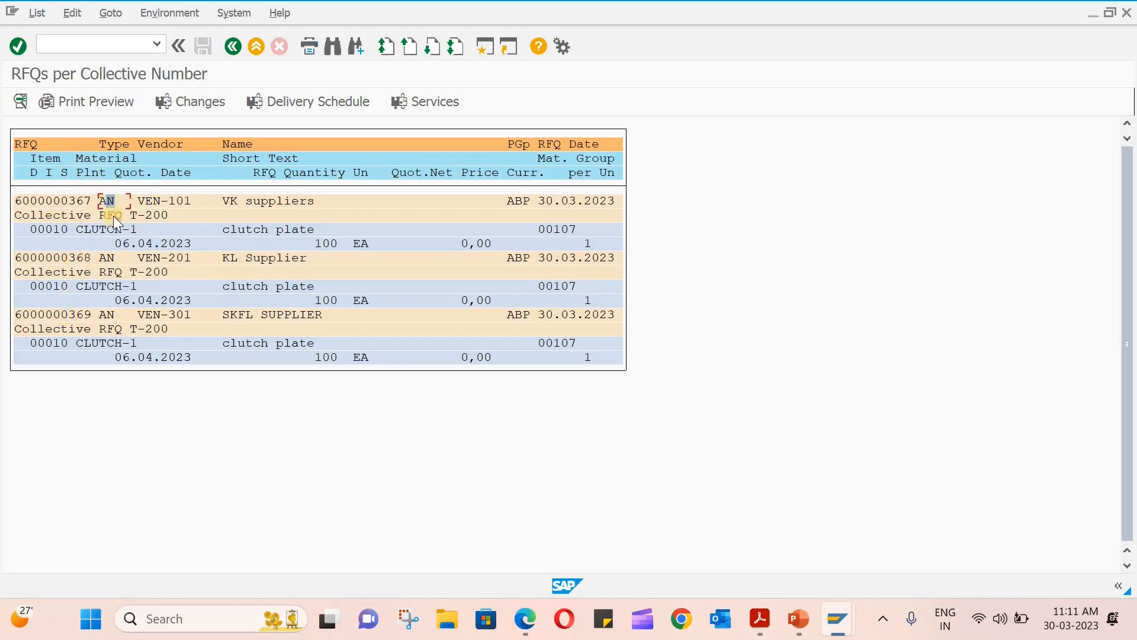
left_click(112, 255)
left_click(109, 315)
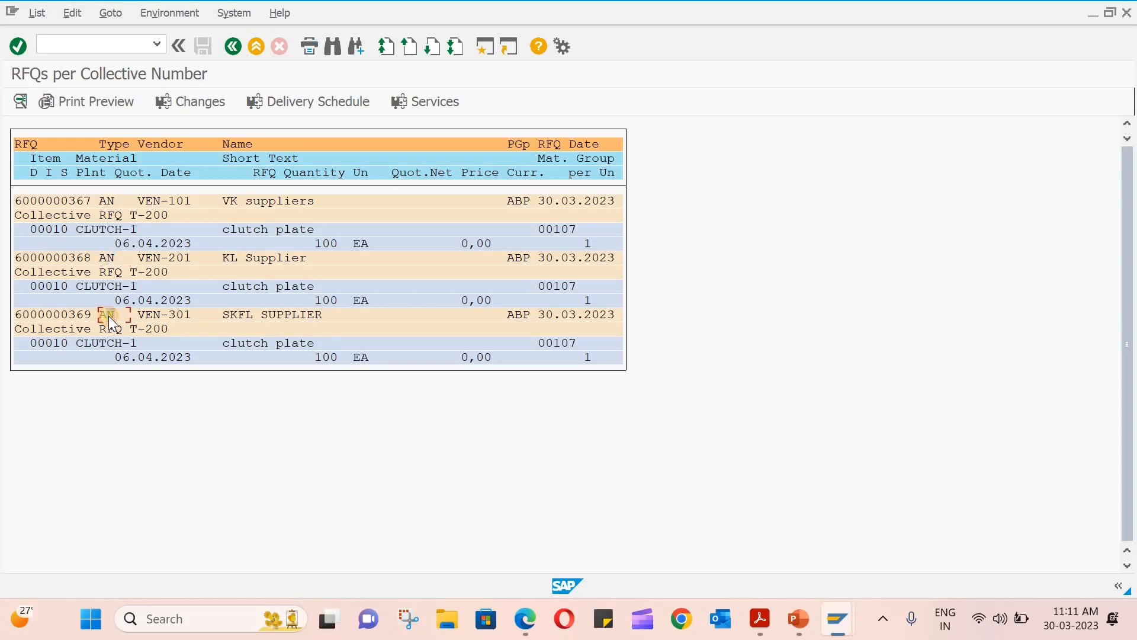
left_click(165, 200)
left_click(166, 258)
left_click(167, 314)
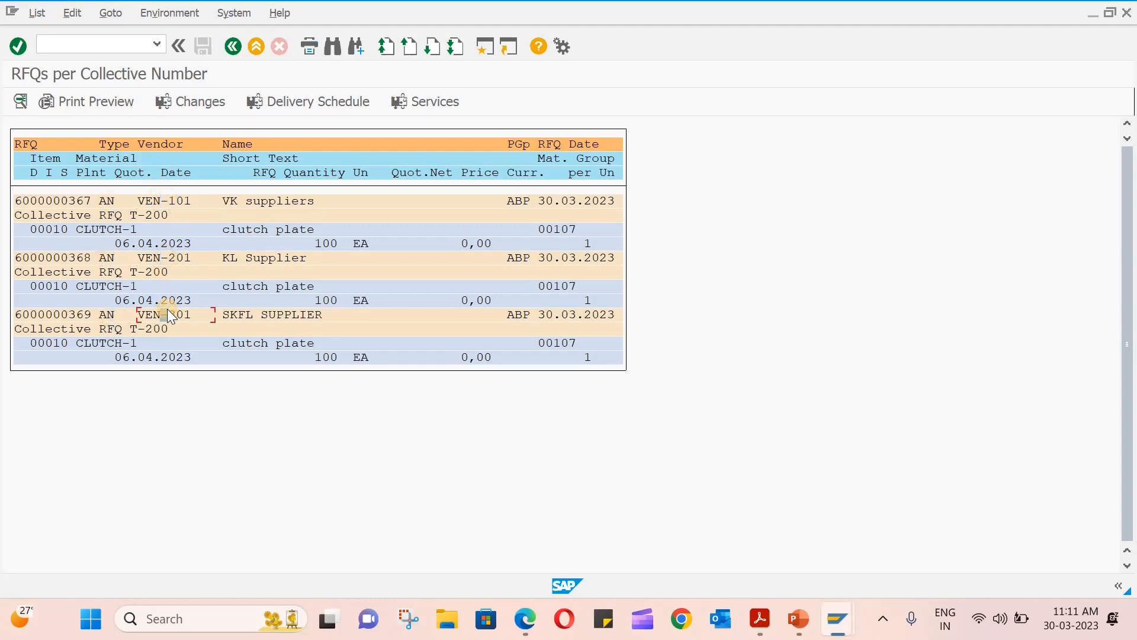
left_click(265, 203)
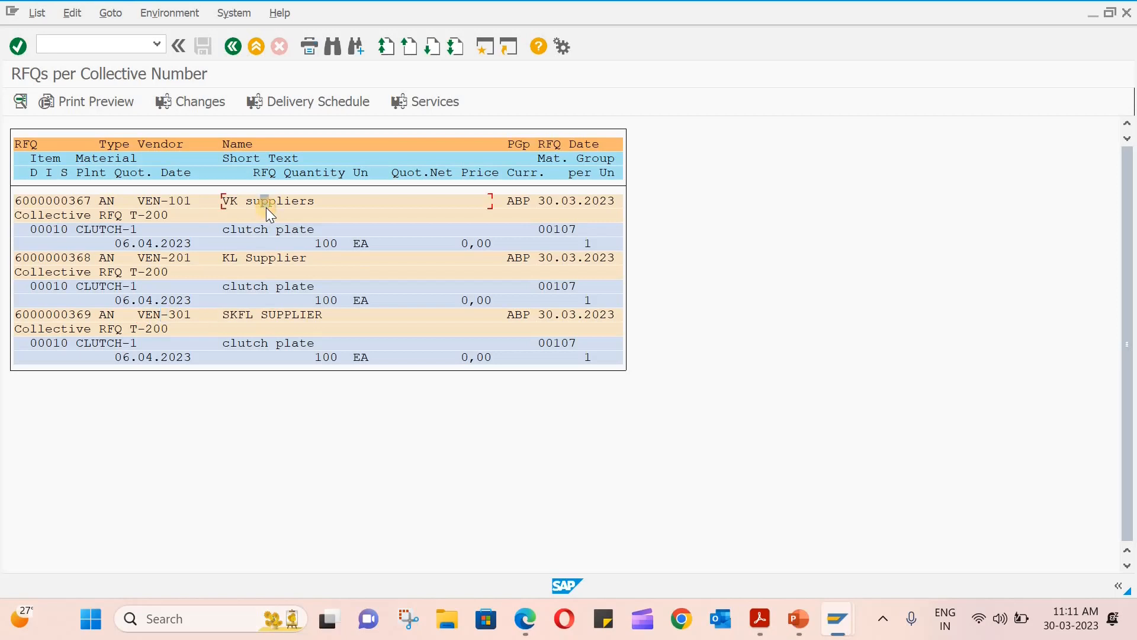
left_click(567, 215)
left_click(81, 220)
left_click(102, 231)
left_click(329, 246)
Open the VK Suppliers RFQ from the collective list to view its item overview, return to the list, and exit the report.
left_click(19, 102)
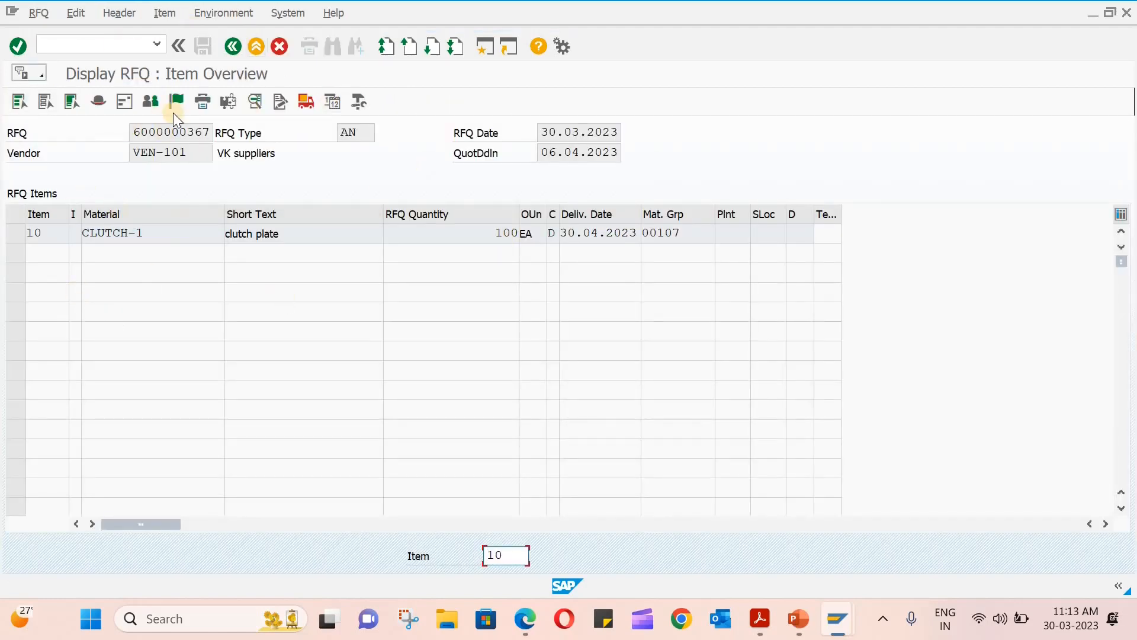
left_click(237, 51)
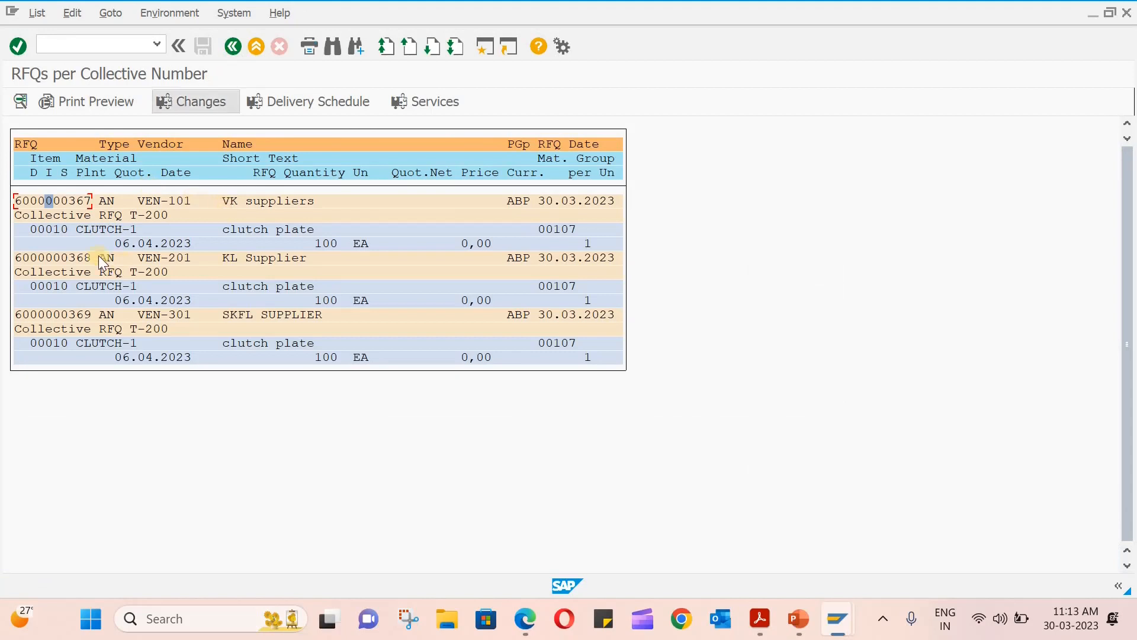
left_click(71, 257)
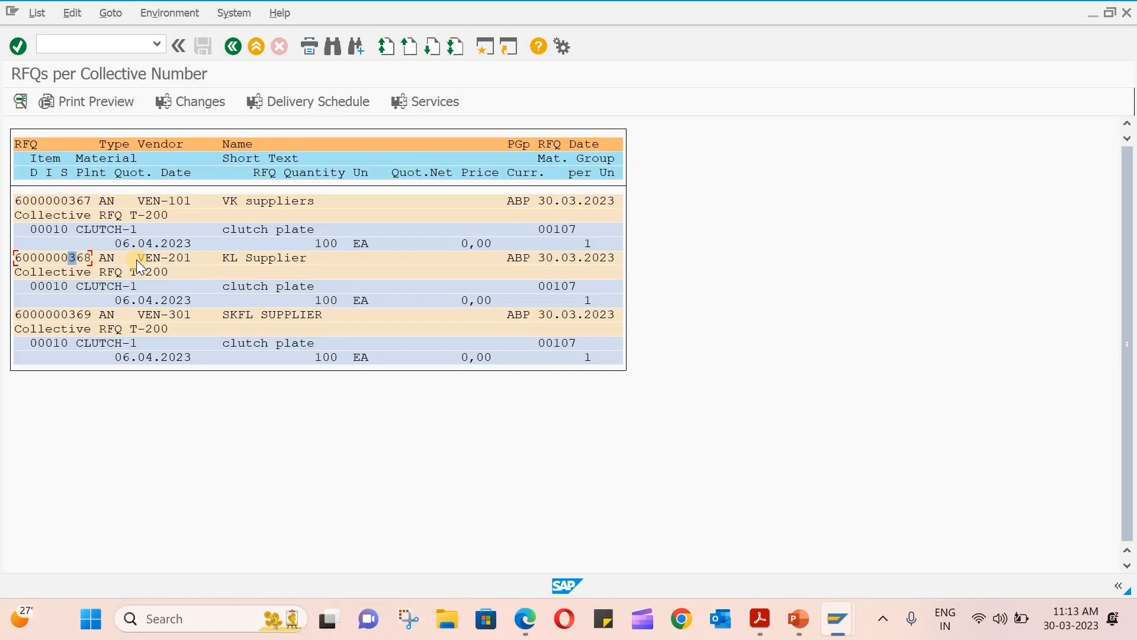
left_click(232, 45)
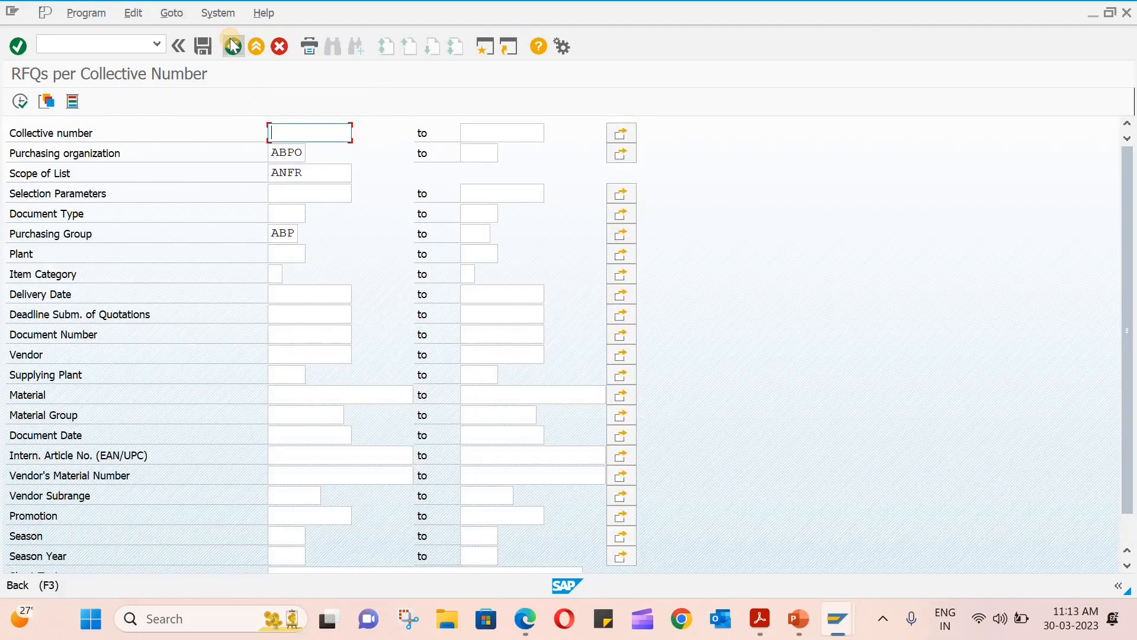
left_click(230, 40)
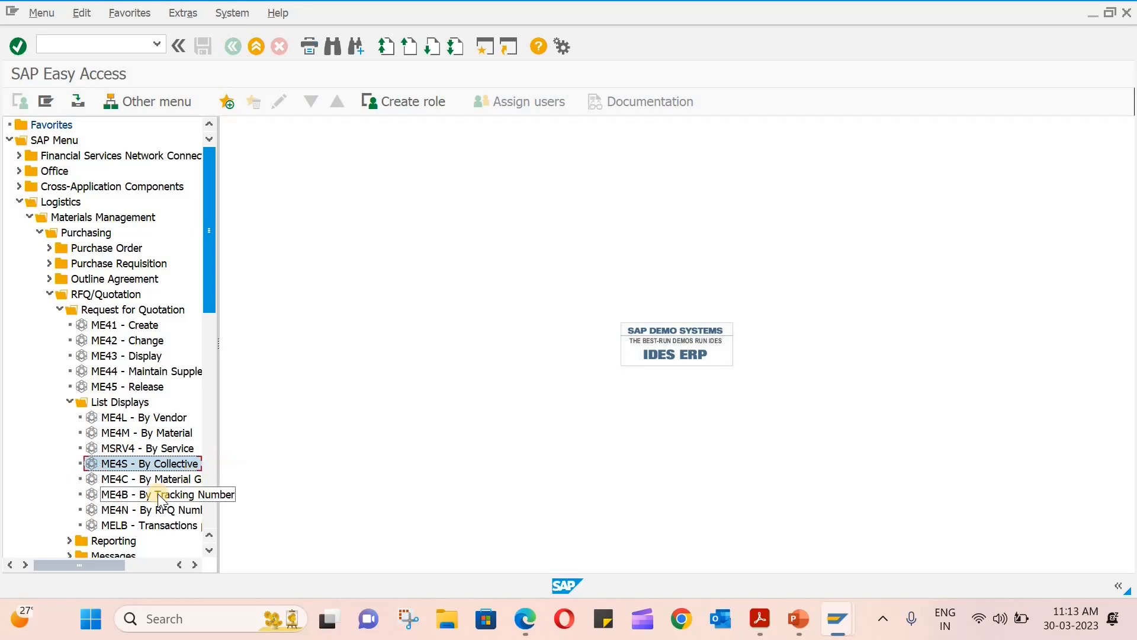
Collapse the request for quotation entries and start the ME47 Maintain transaction for quotations.
left_click(68, 402)
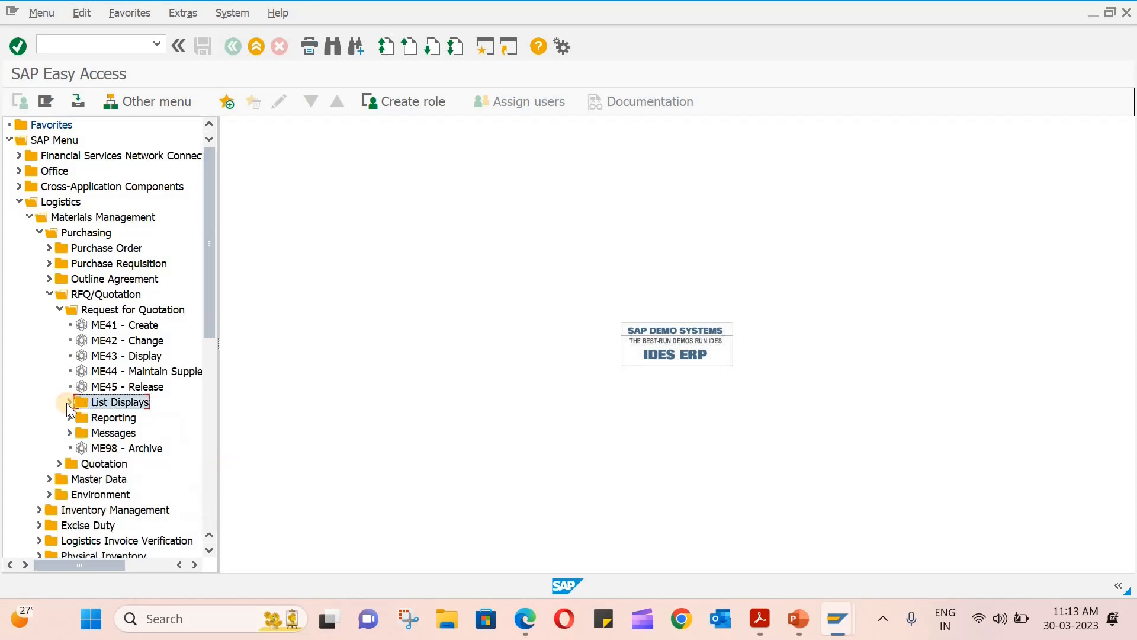
left_click(60, 310)
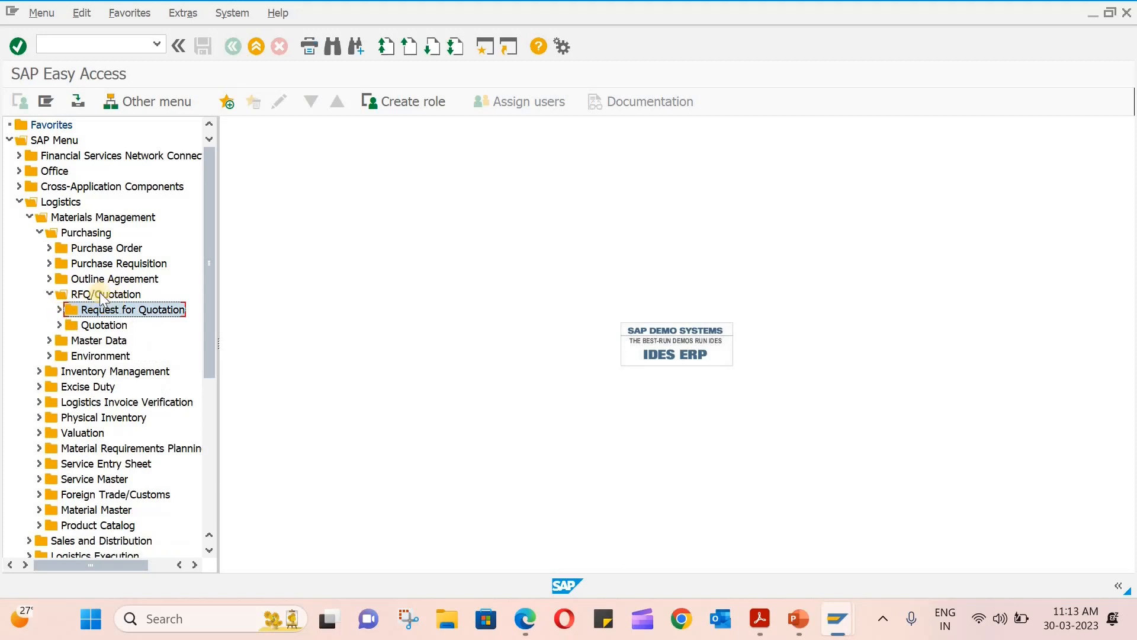
left_click(59, 325)
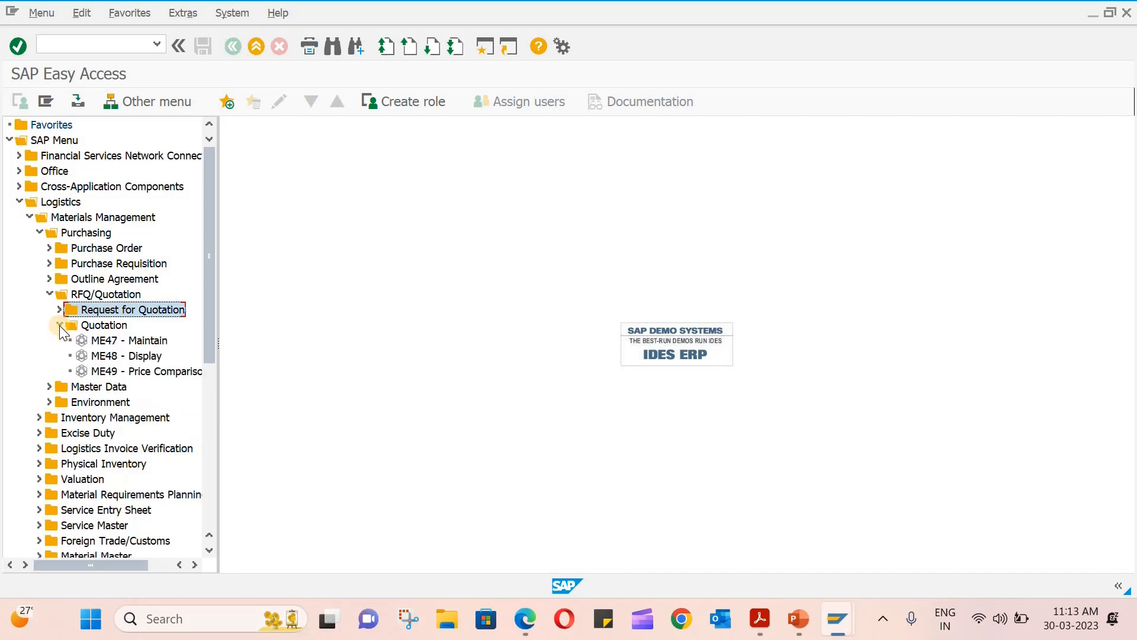
double_click(122, 343)
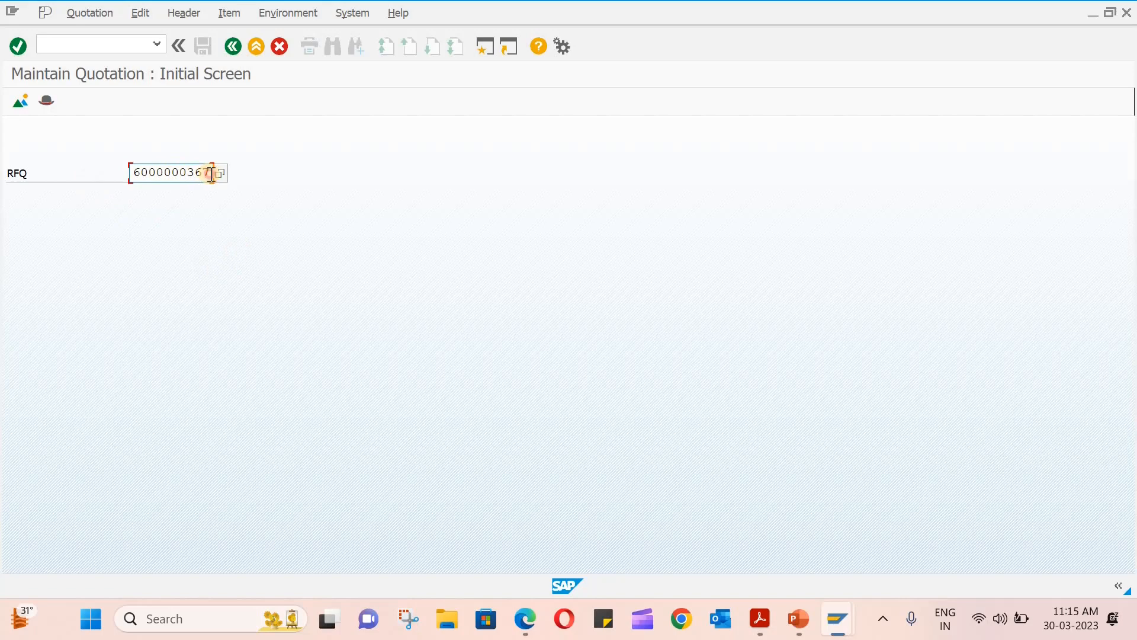
key("ctrl+a")
key("BackSpace")
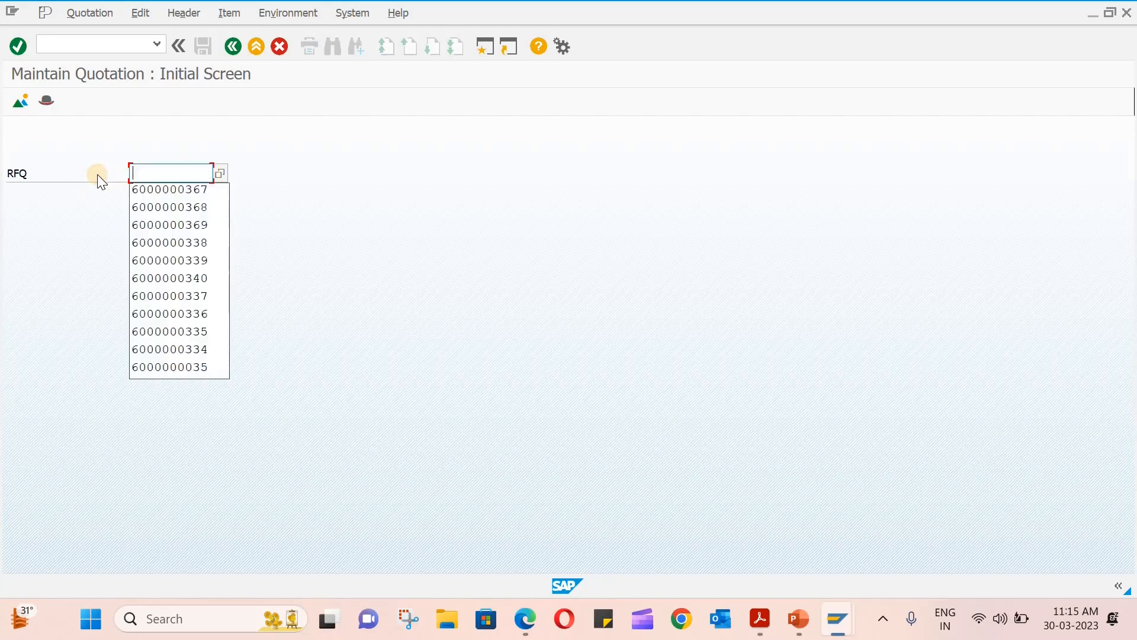
left_click(166, 142)
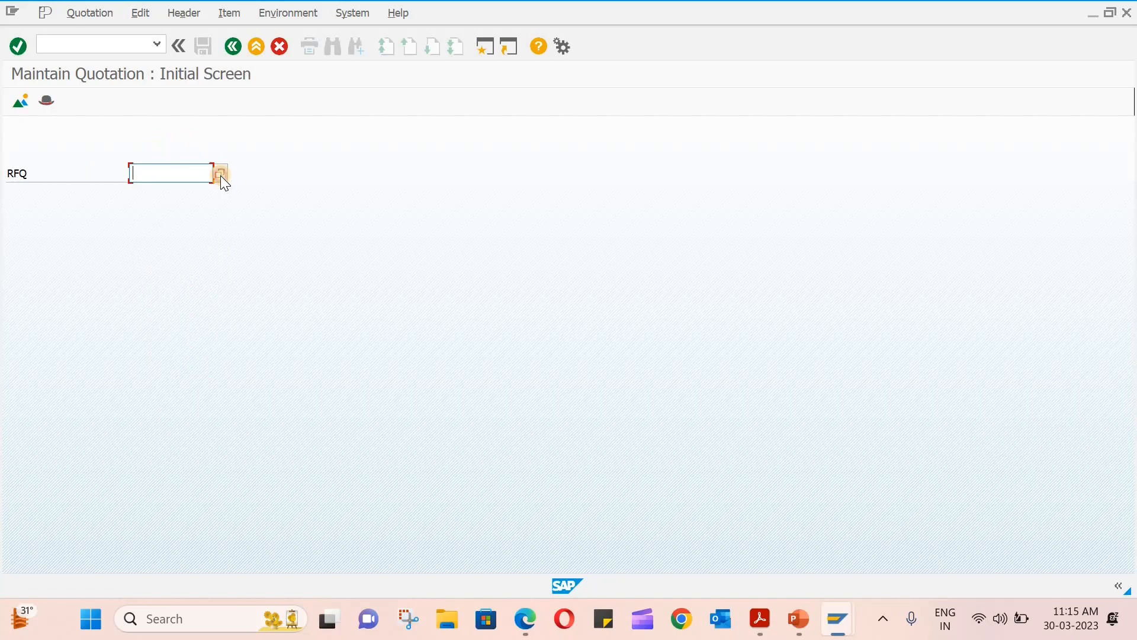
left_click(220, 174)
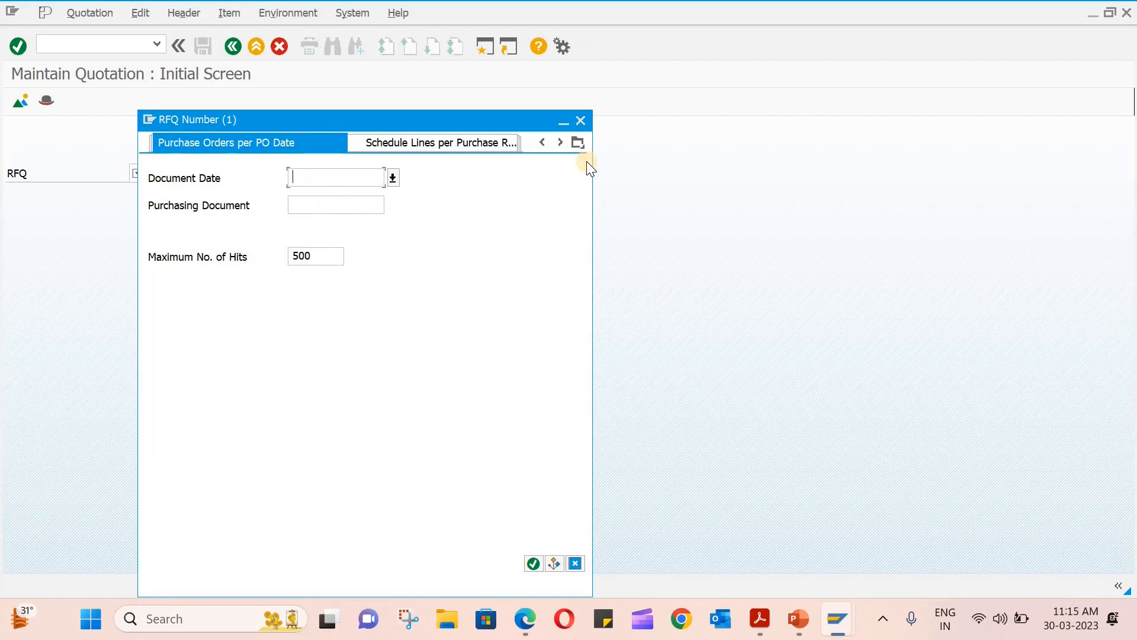
left_click(579, 142)
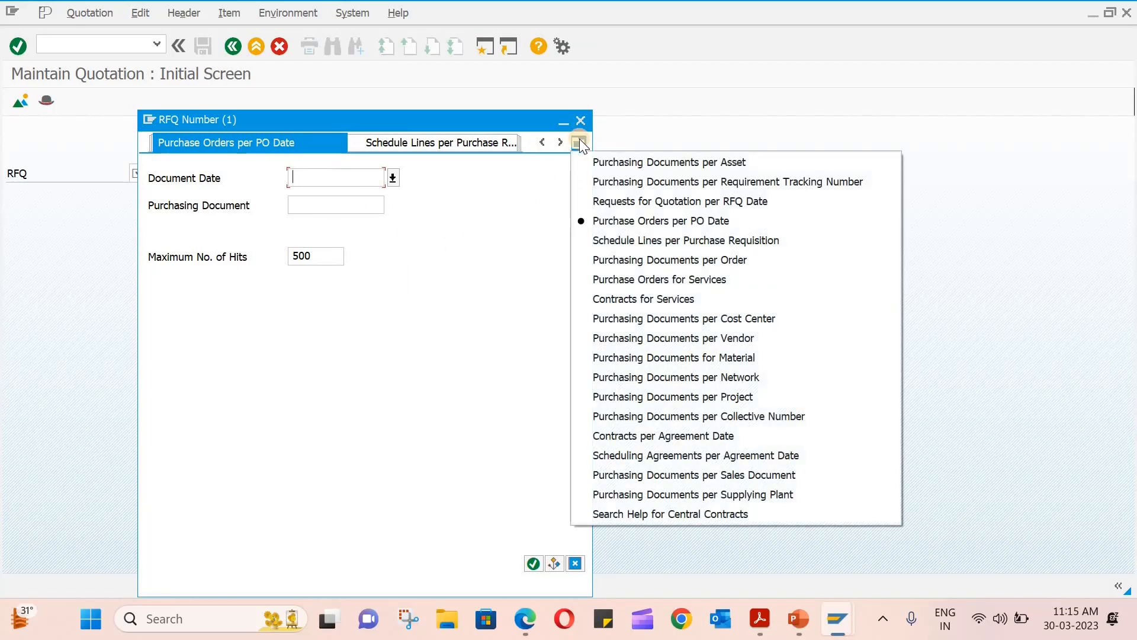
left_click(724, 417)
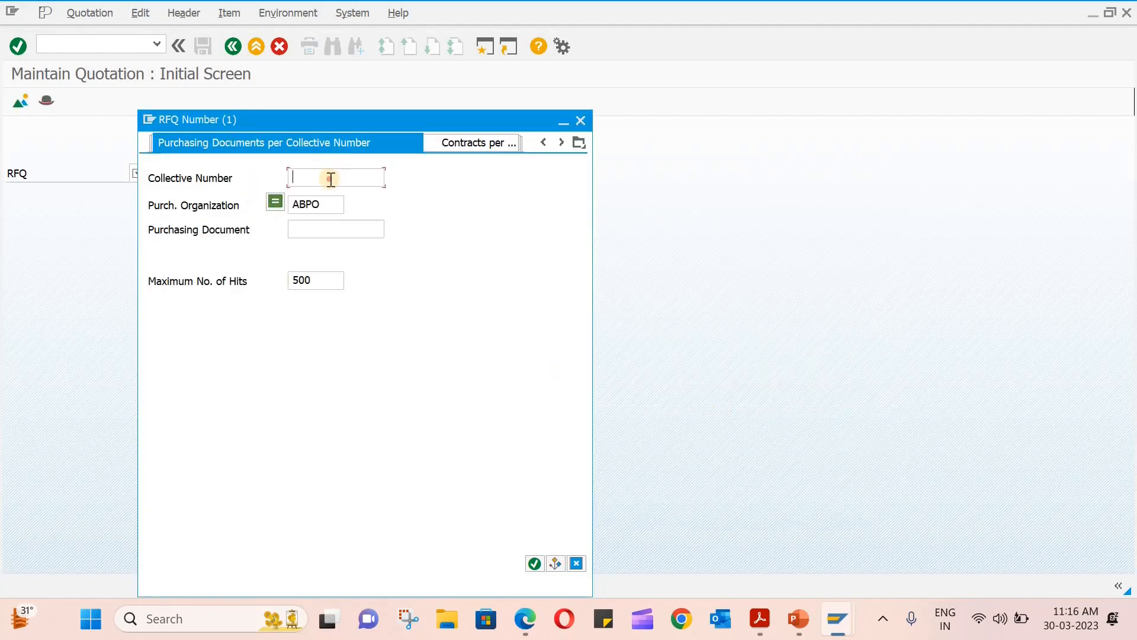
type("t-200")
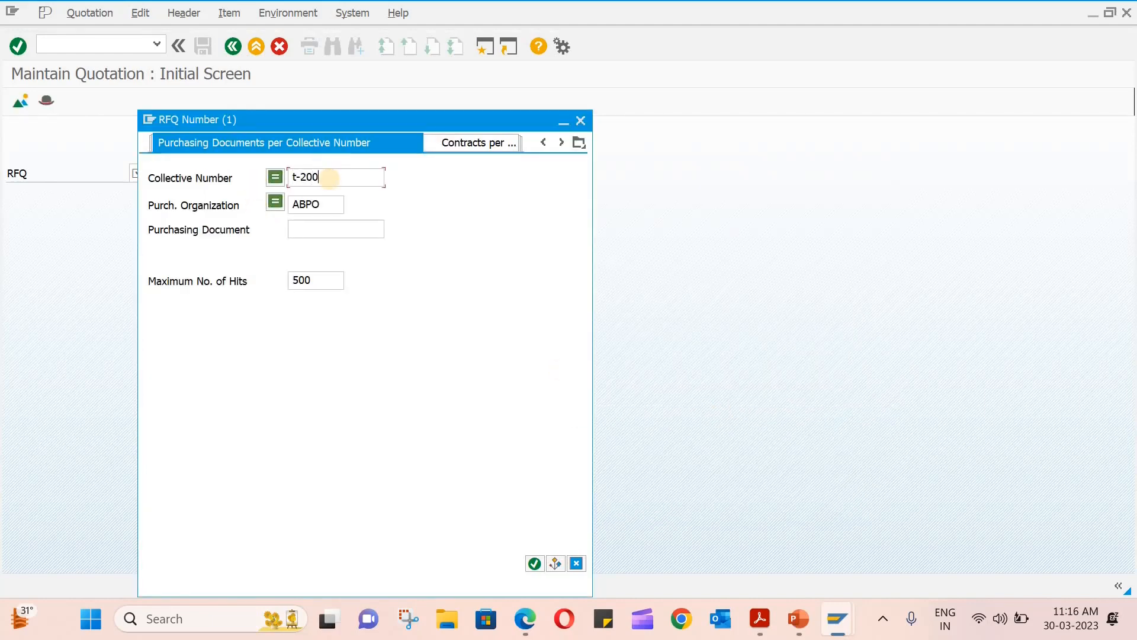
key("Return")
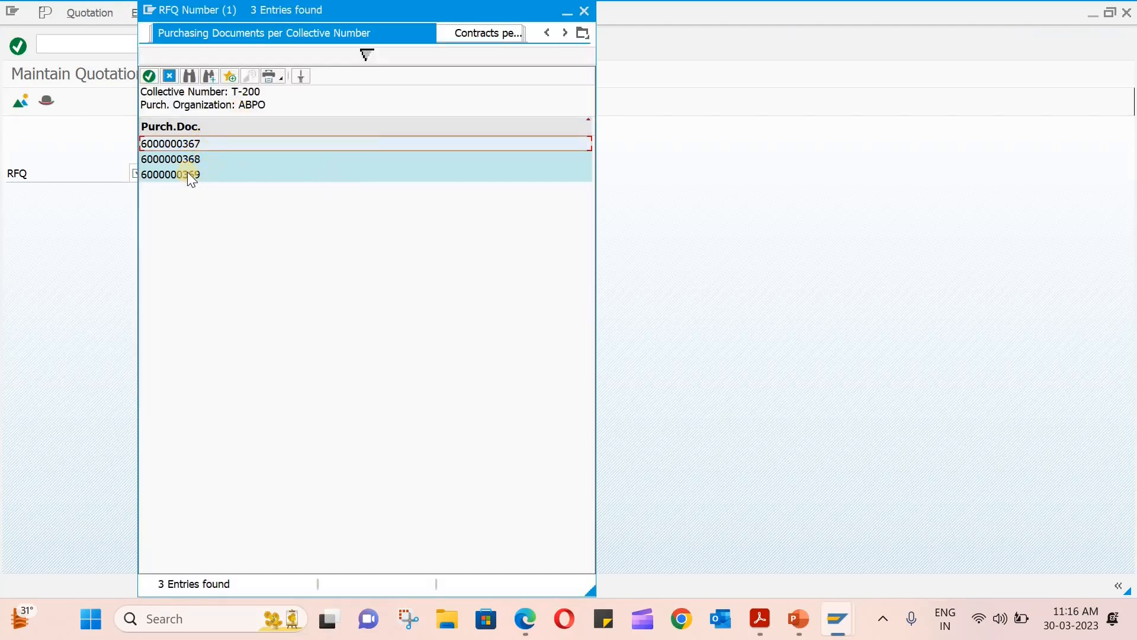
double_click(194, 145)
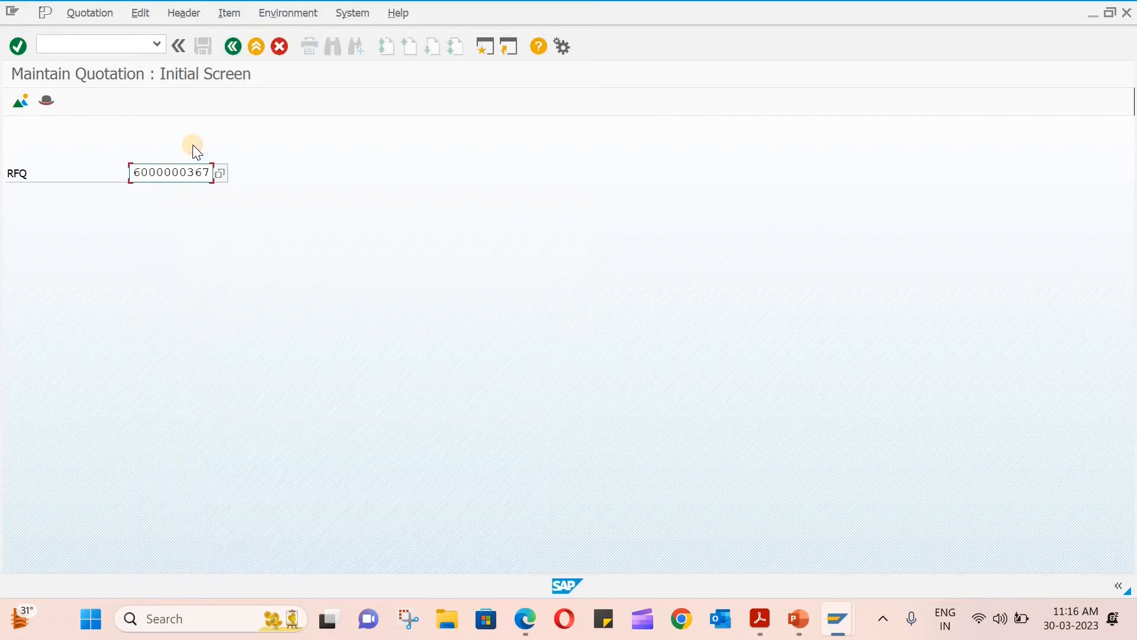
key("Return")
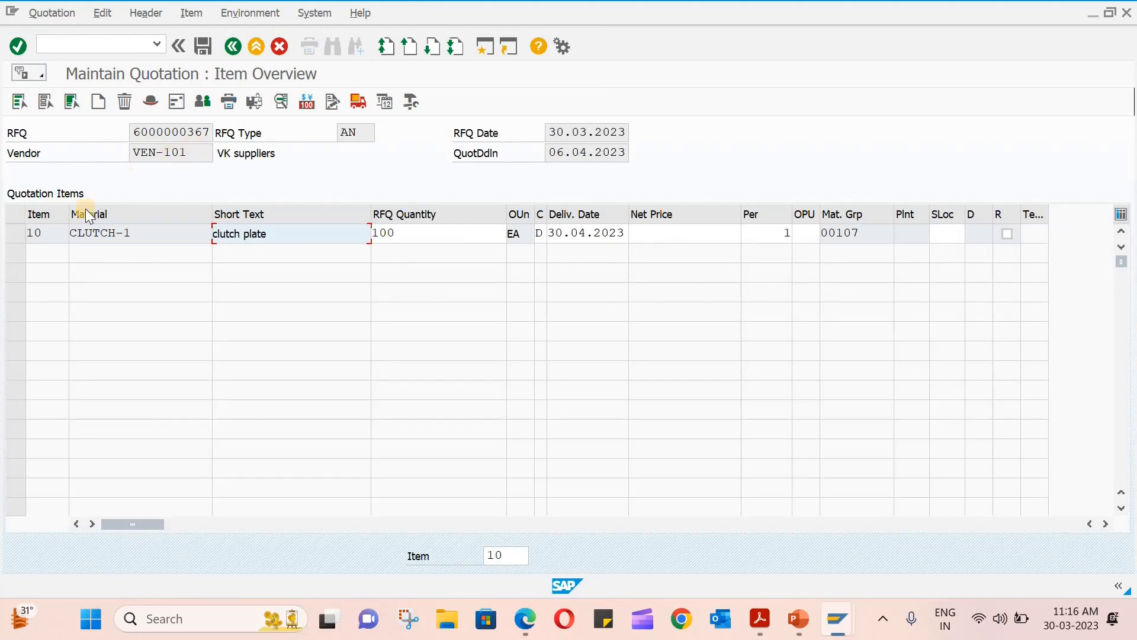
Set the net price of item 10, CLUTCH-1, to 90 in the VK suppliers quotation.
left_click(15, 231)
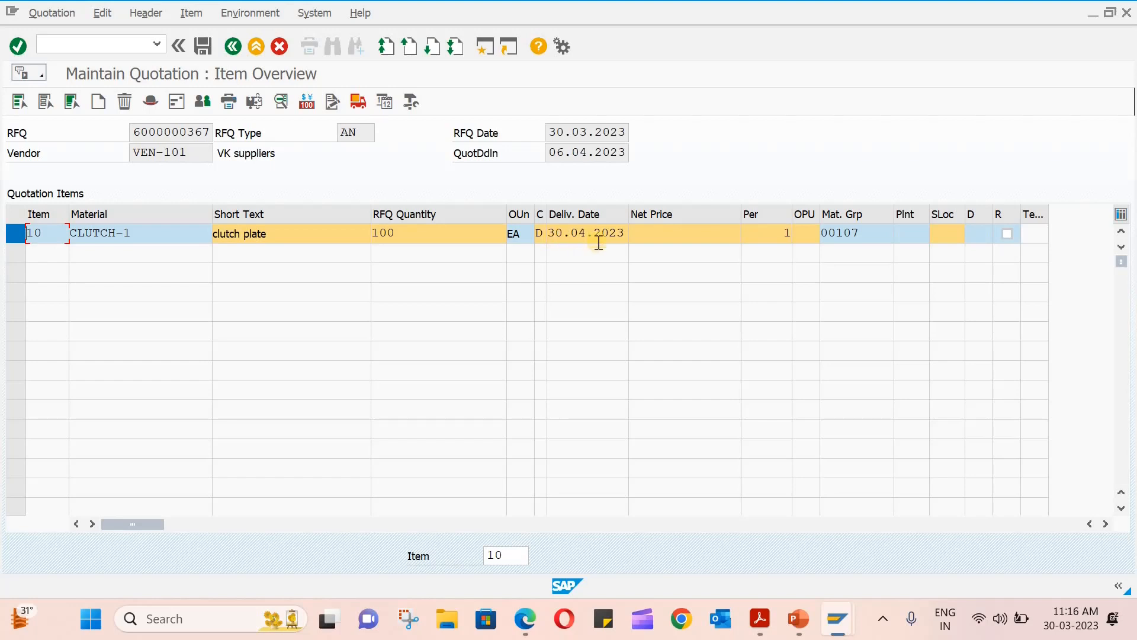
left_click(688, 235)
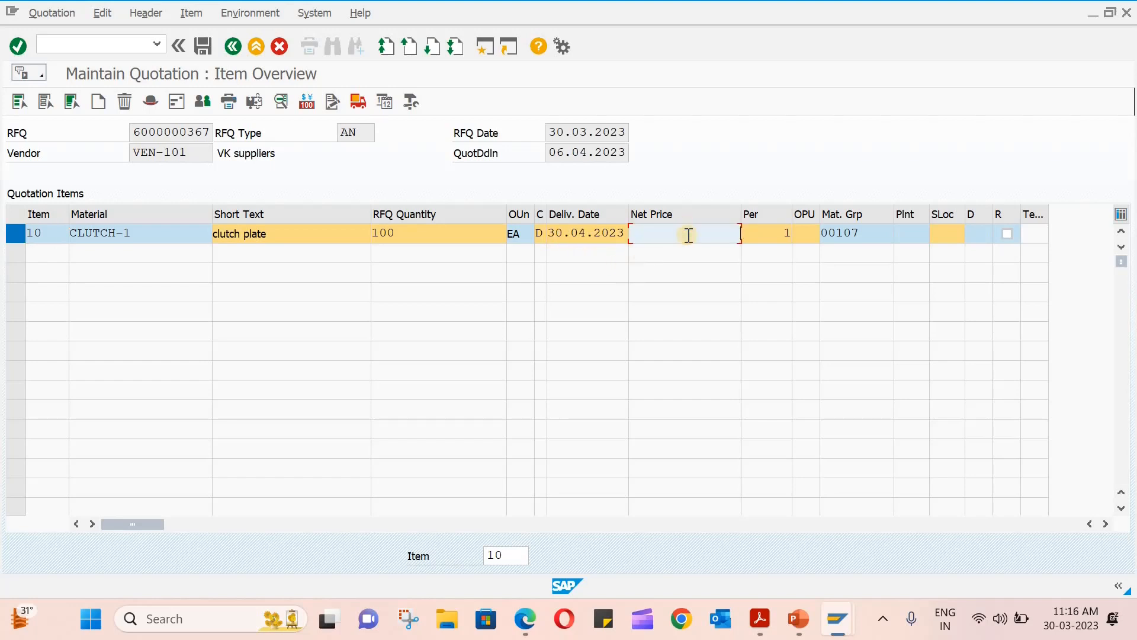
left_click(16, 240)
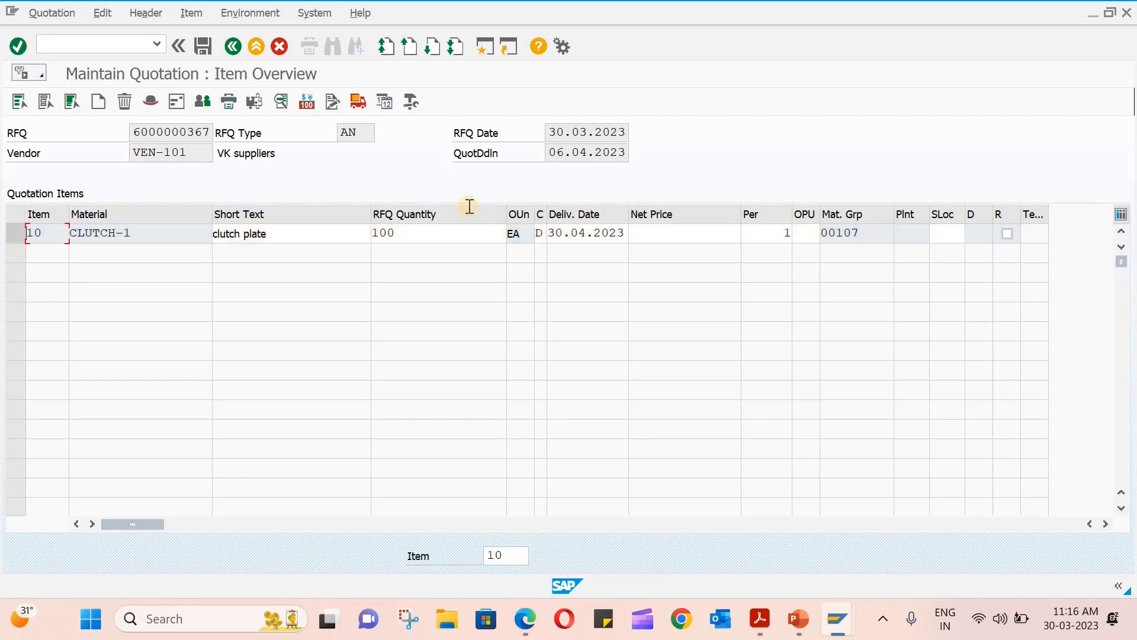
left_click(672, 233)
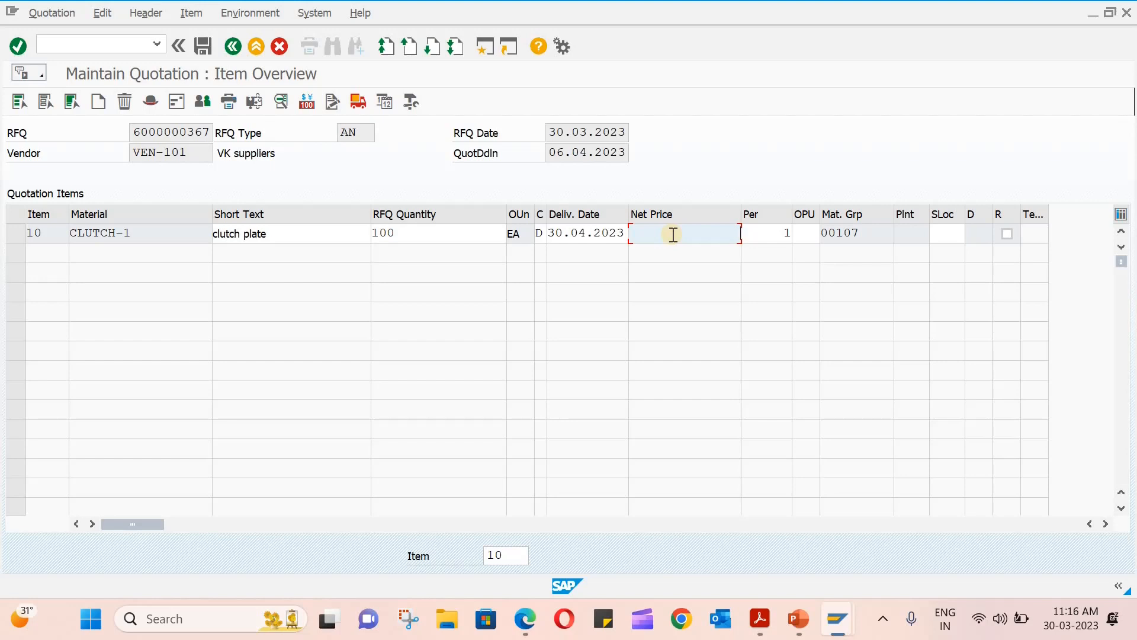
type("90")
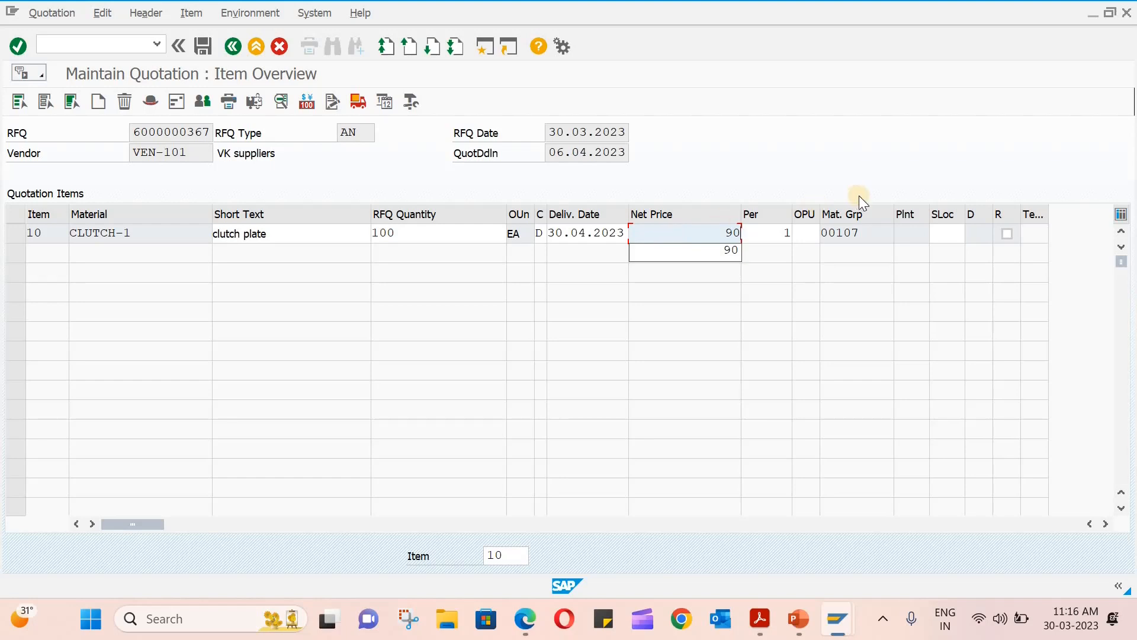
left_click(816, 172)
key("Return")
Add condition type FRB1, Freight (Value), with an amount of 10 INR to item 10's conditions and return to the item overview.
left_click(16, 232)
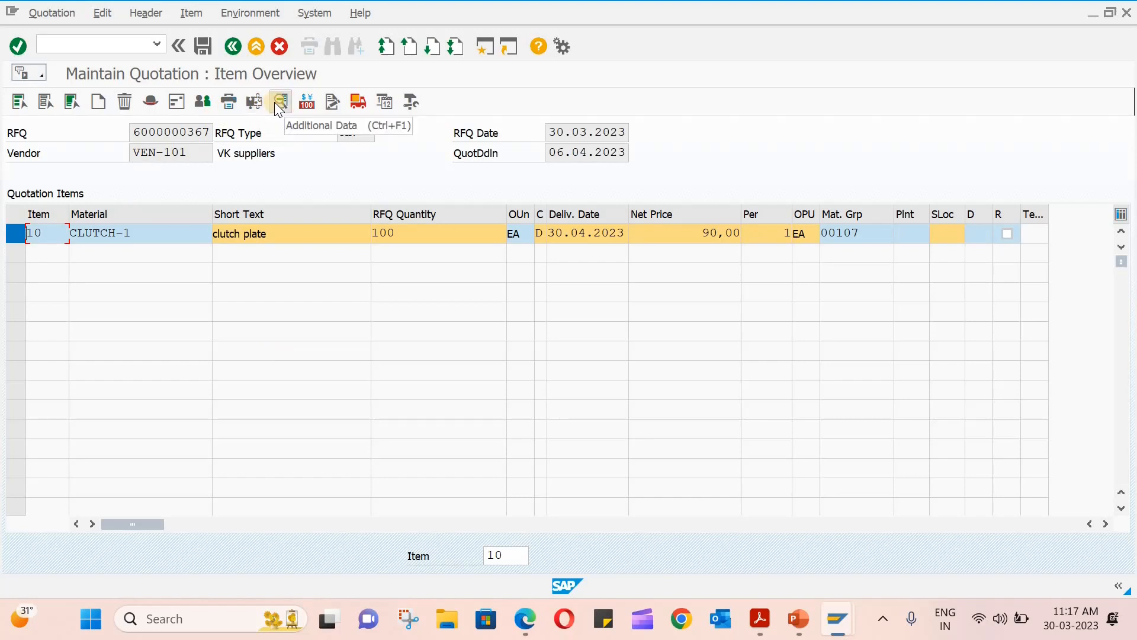
left_click(311, 102)
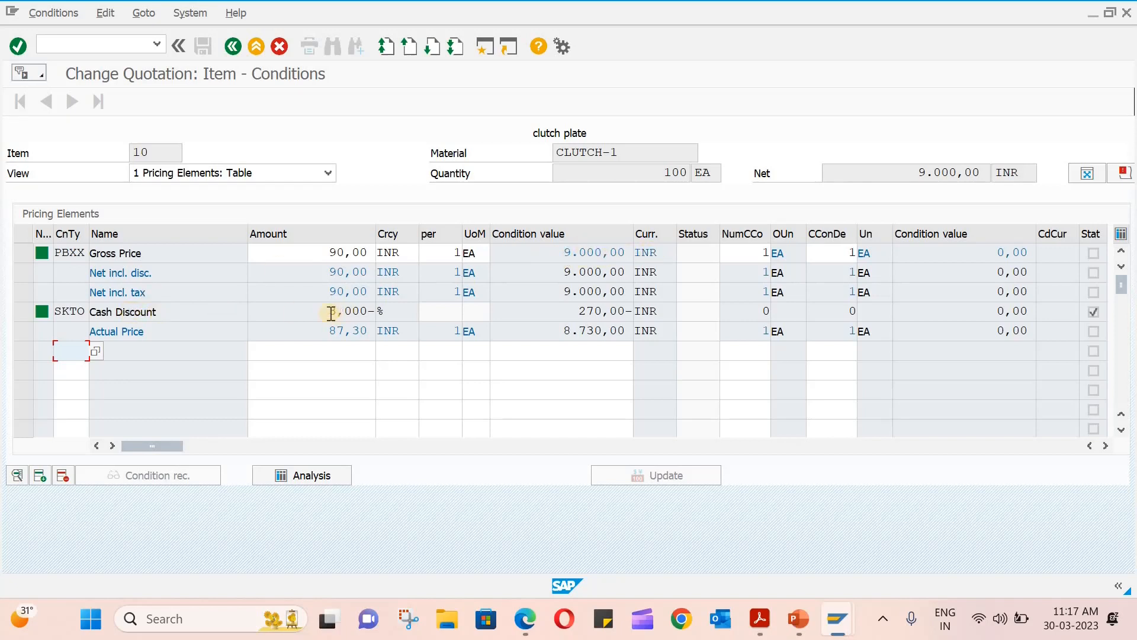
left_click(95, 352)
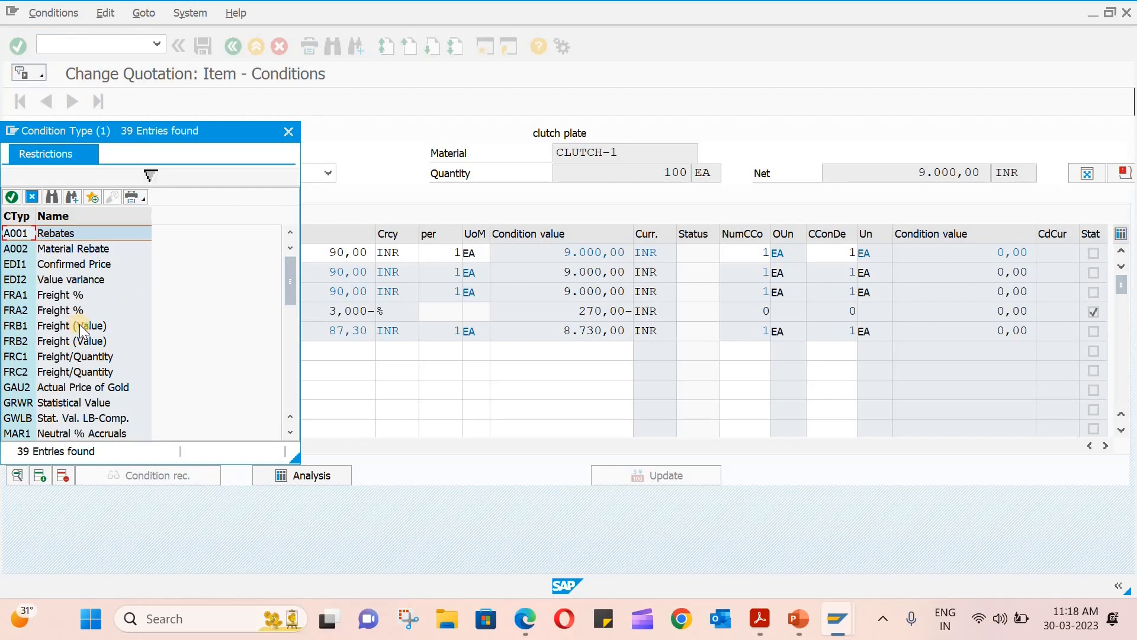
double_click(80, 324)
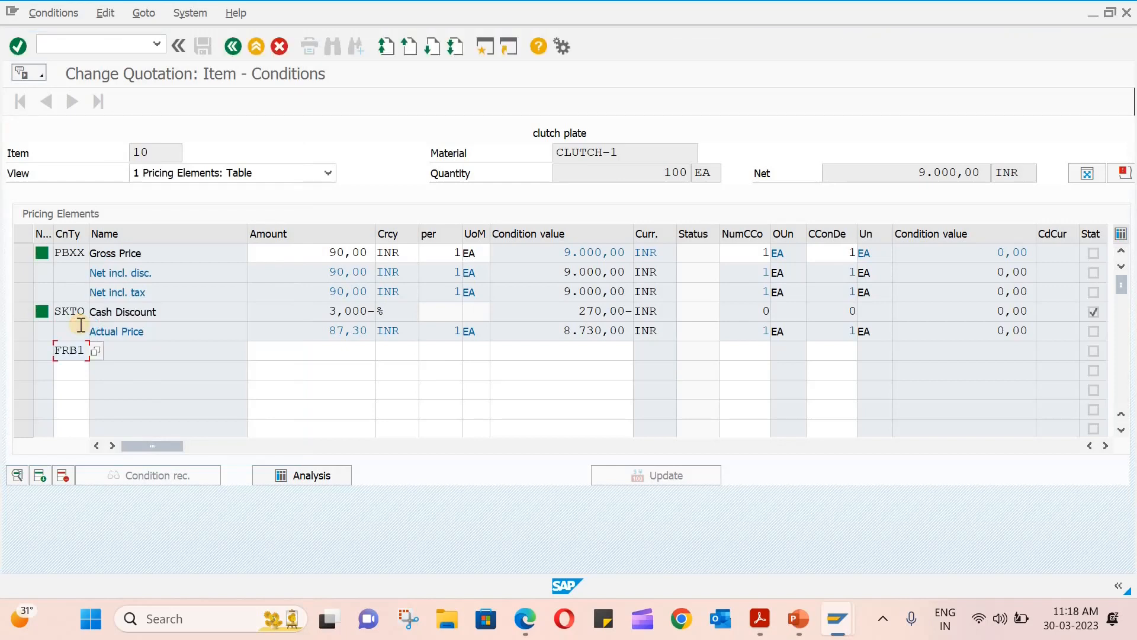
key("Return")
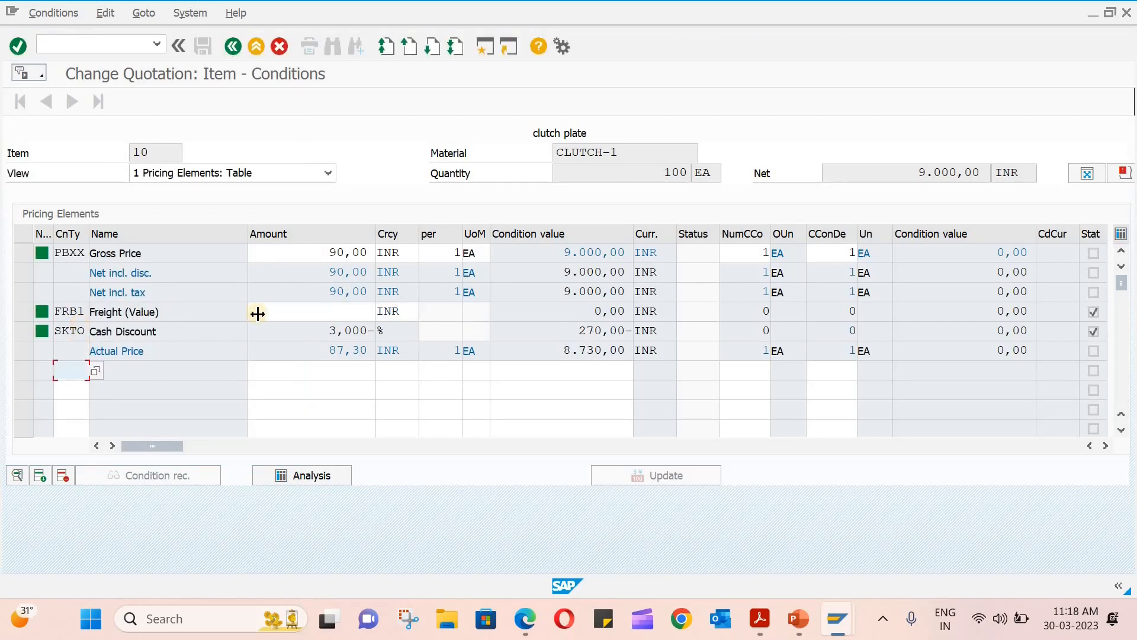
left_click(302, 312)
type("10")
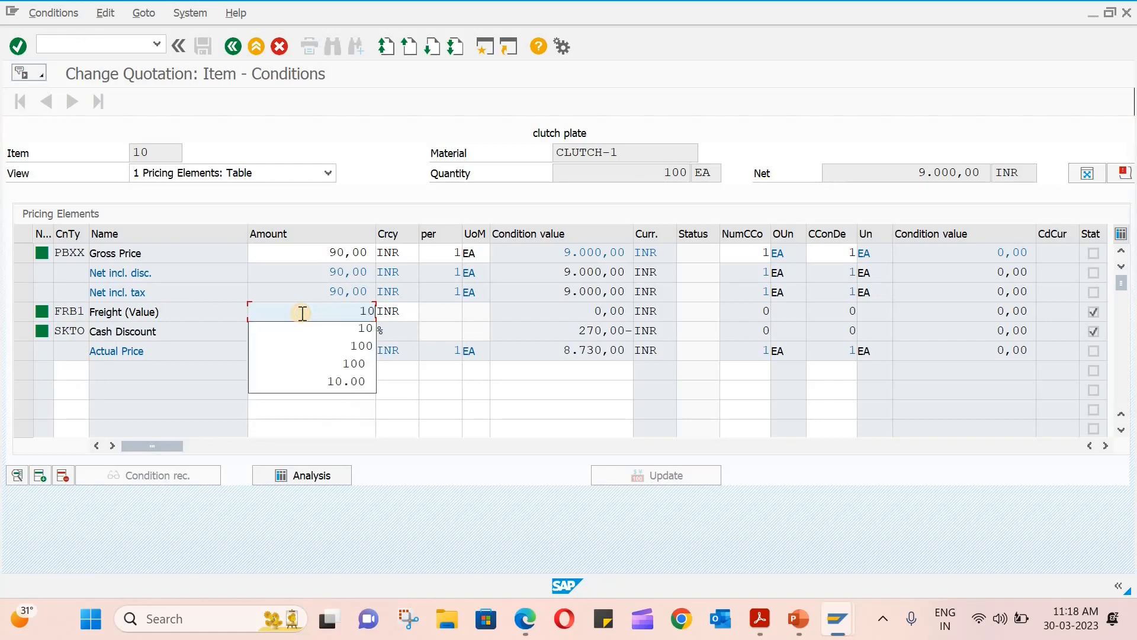
key("Return")
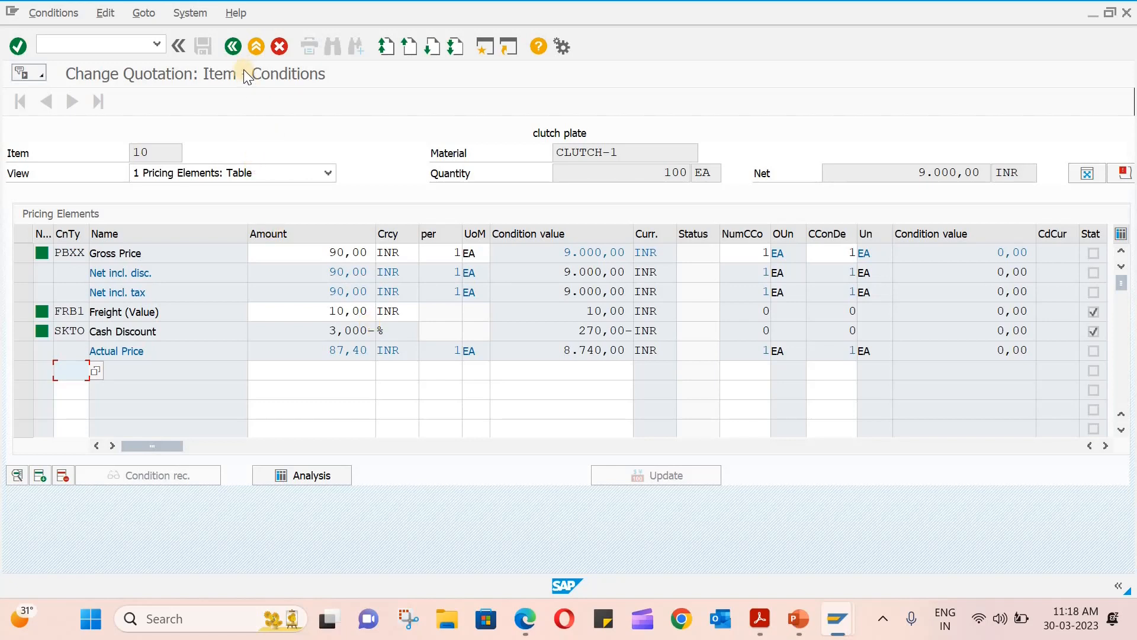
left_click(234, 47)
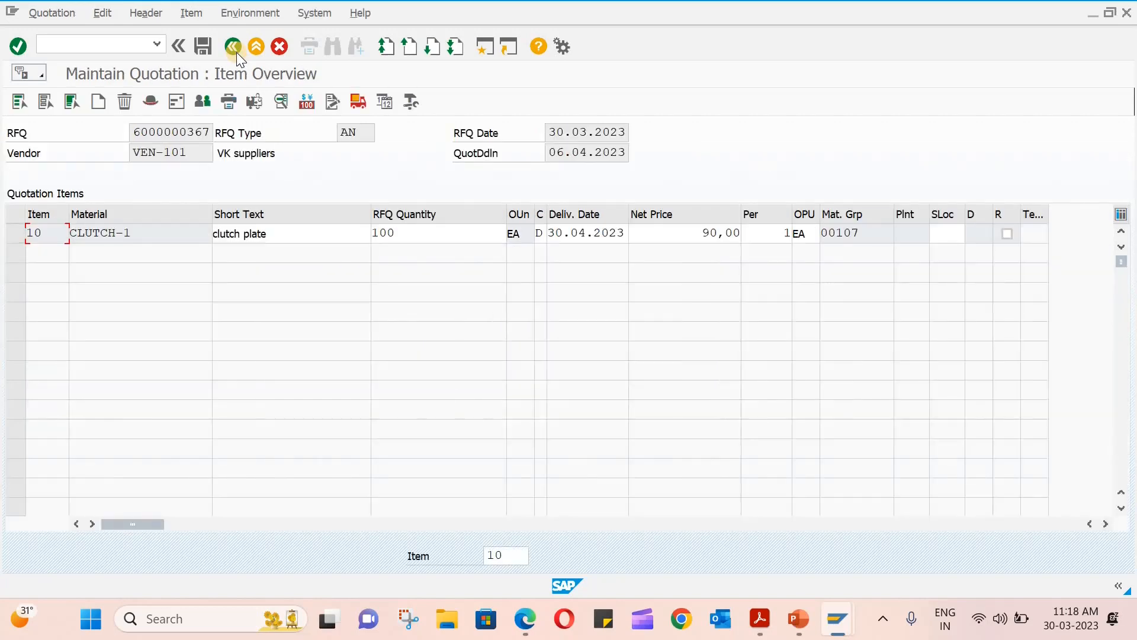
Review the additional data of item 10, including administration, conditions and GR control, and return to the item overview.
left_click(15, 235)
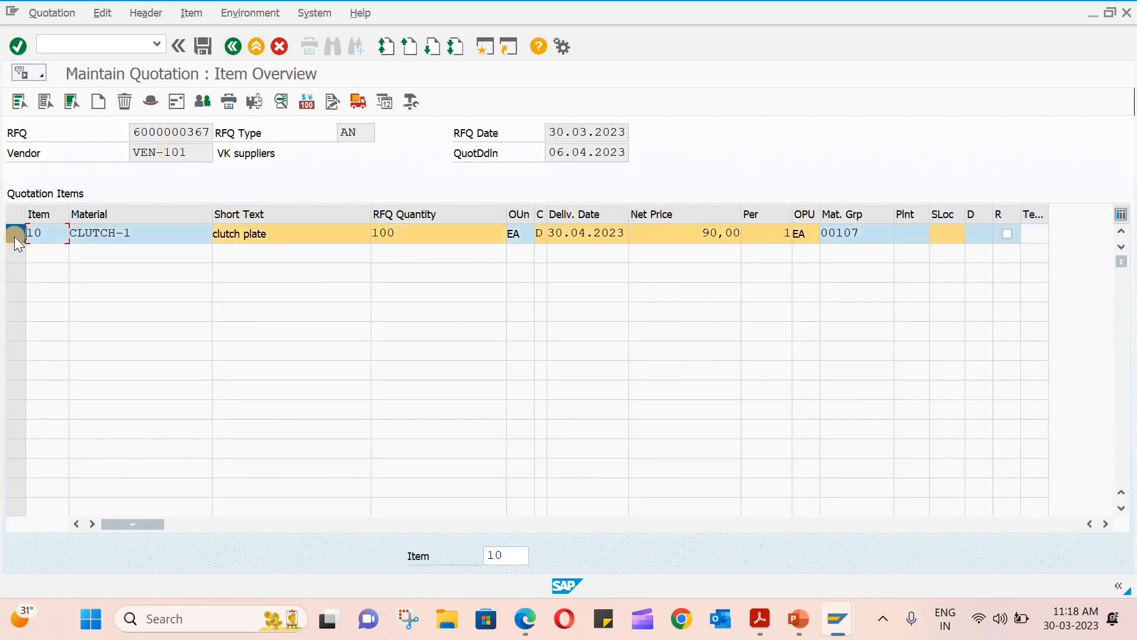
left_click(279, 103)
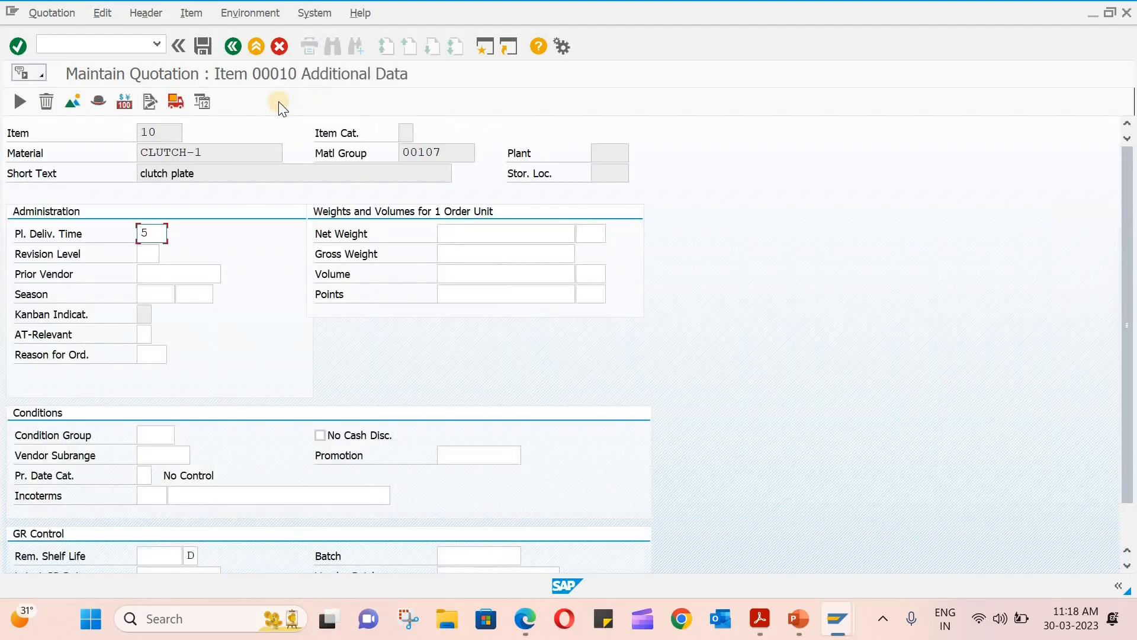
scroll(439, 433, "down", 2)
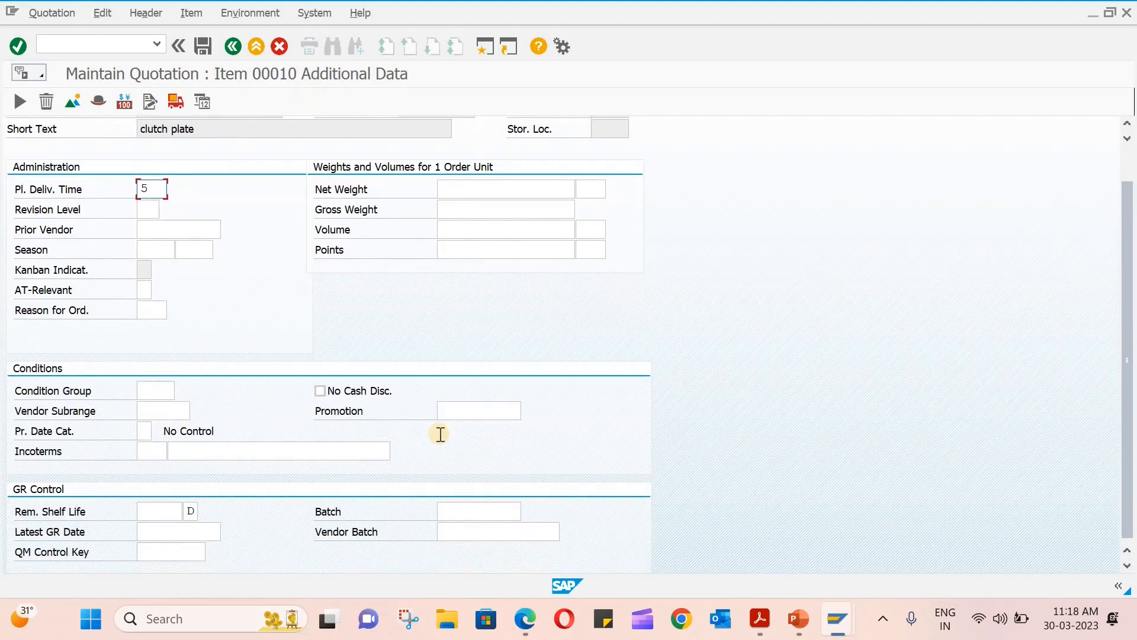
scroll(440, 434, "up", 1)
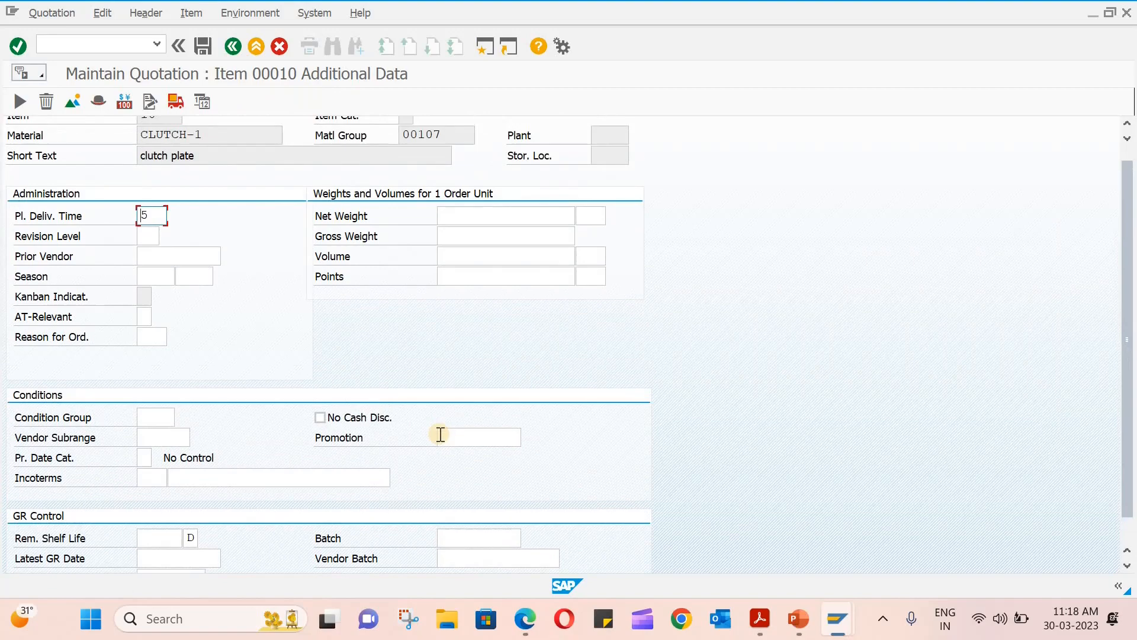
left_click(231, 50)
Open the item details of item 10, CLUTCH-1, in the VK suppliers quotation.
left_click(15, 231)
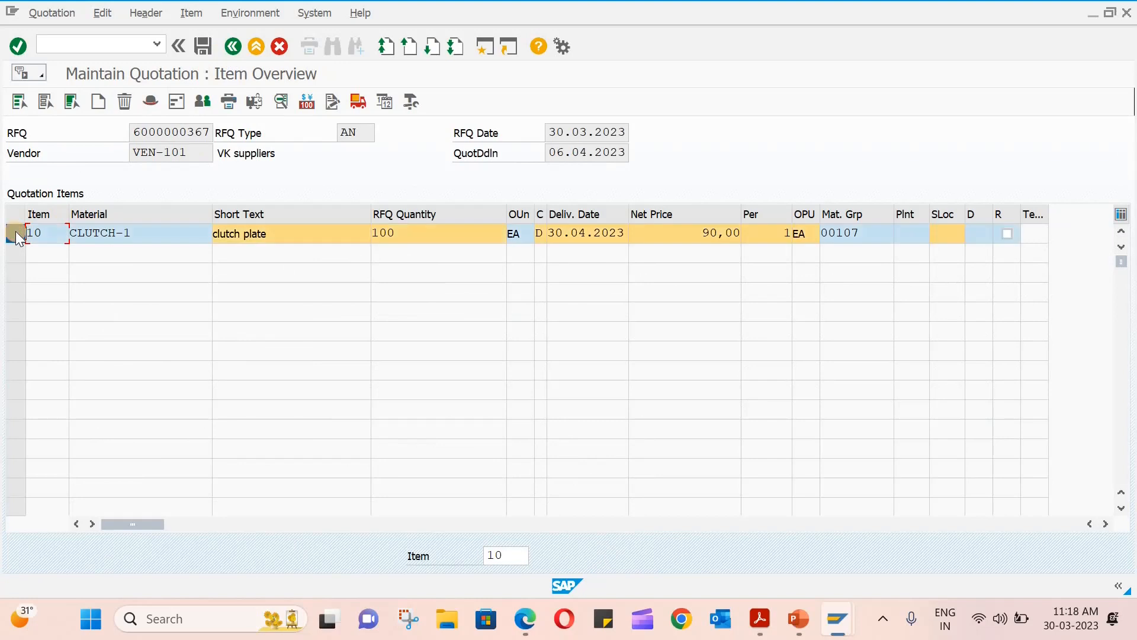
left_click(255, 99)
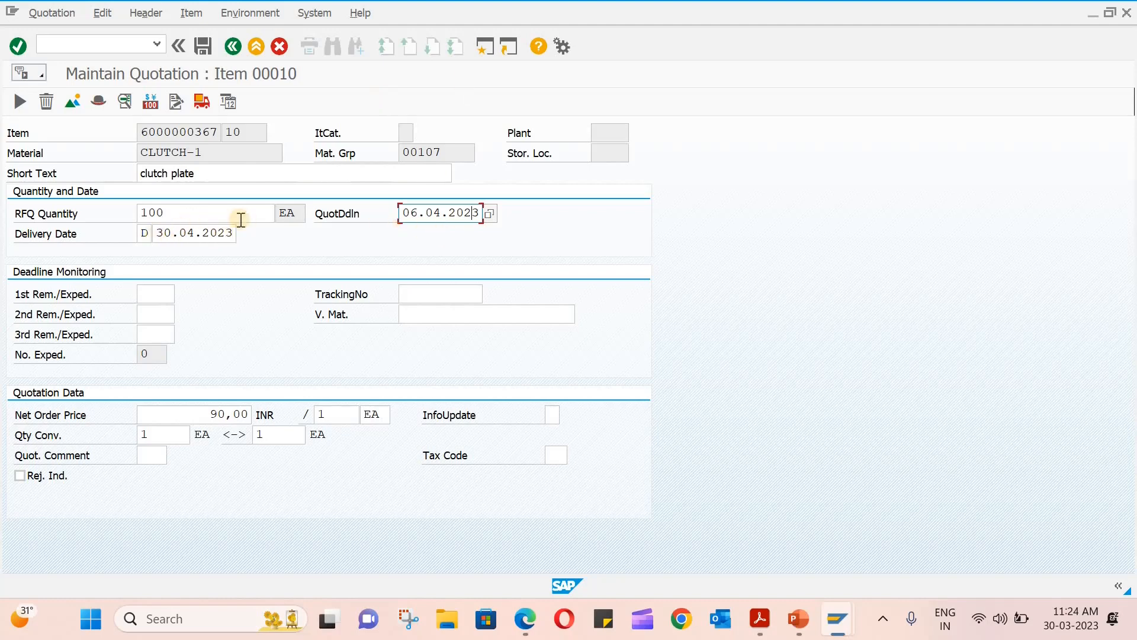
Set the delivery date of item 10 to 28.03.2023 from the calendar.
left_click(219, 231)
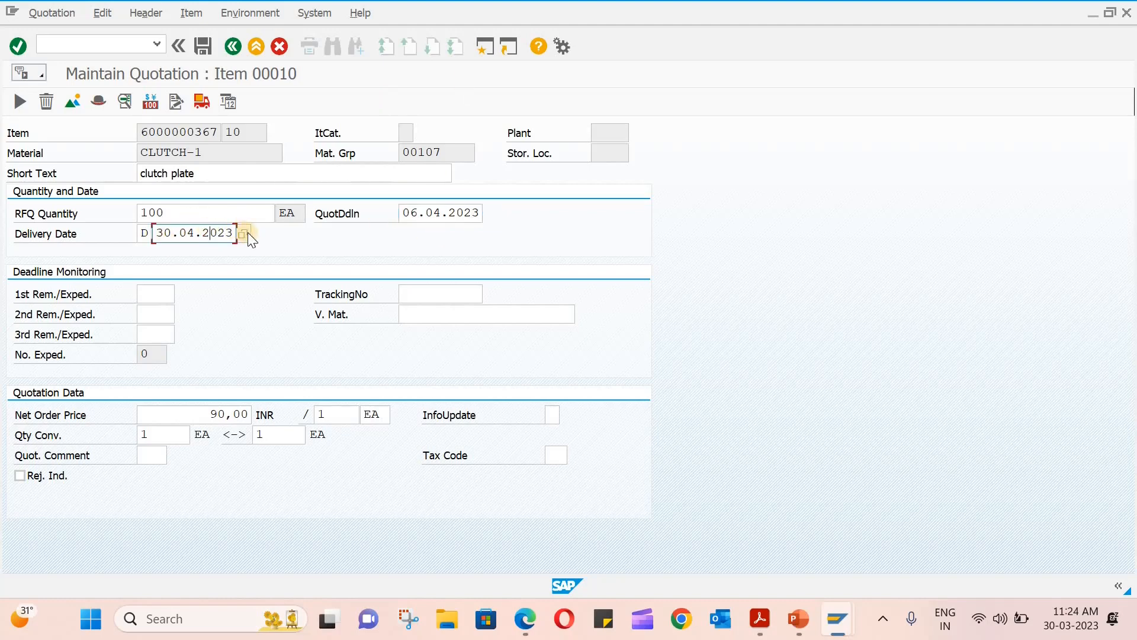
left_click(244, 233)
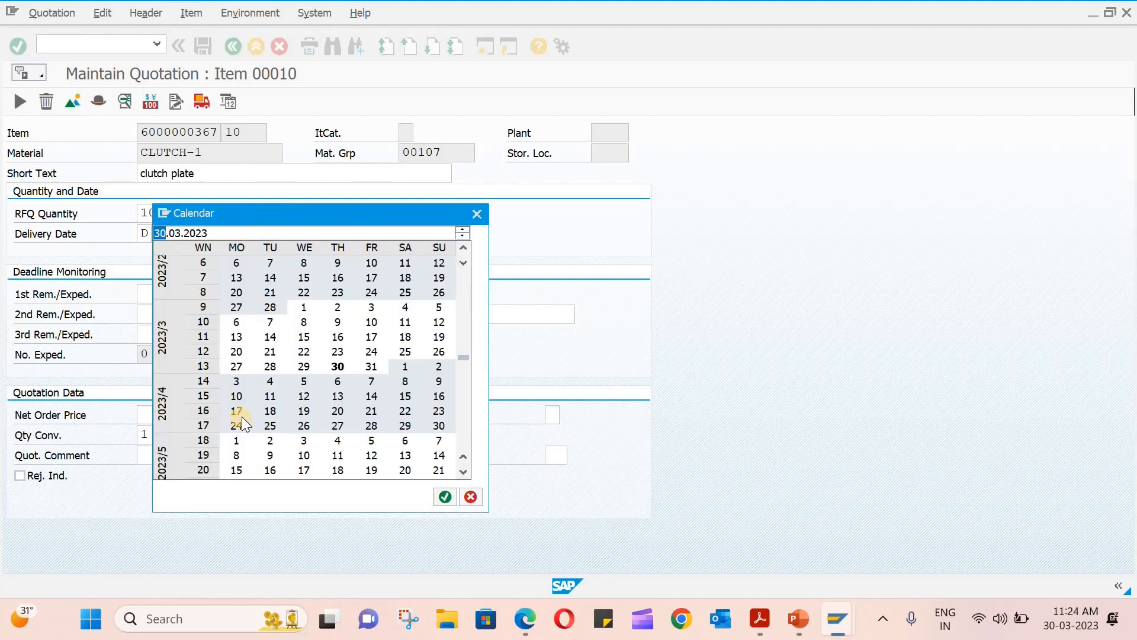
left_click(265, 361)
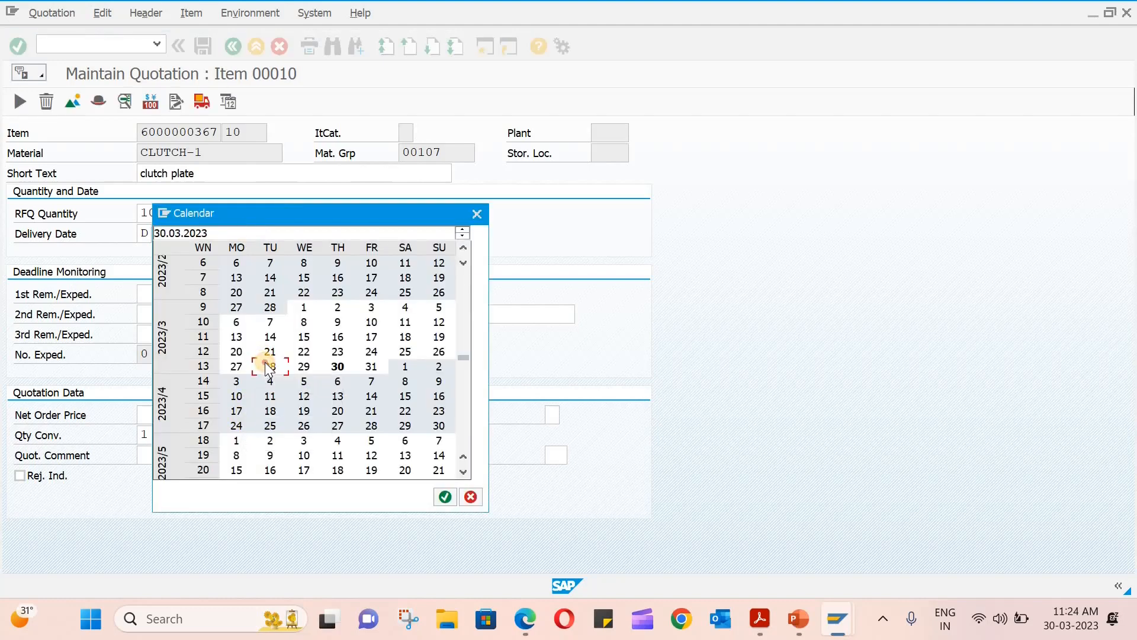
left_click(264, 362)
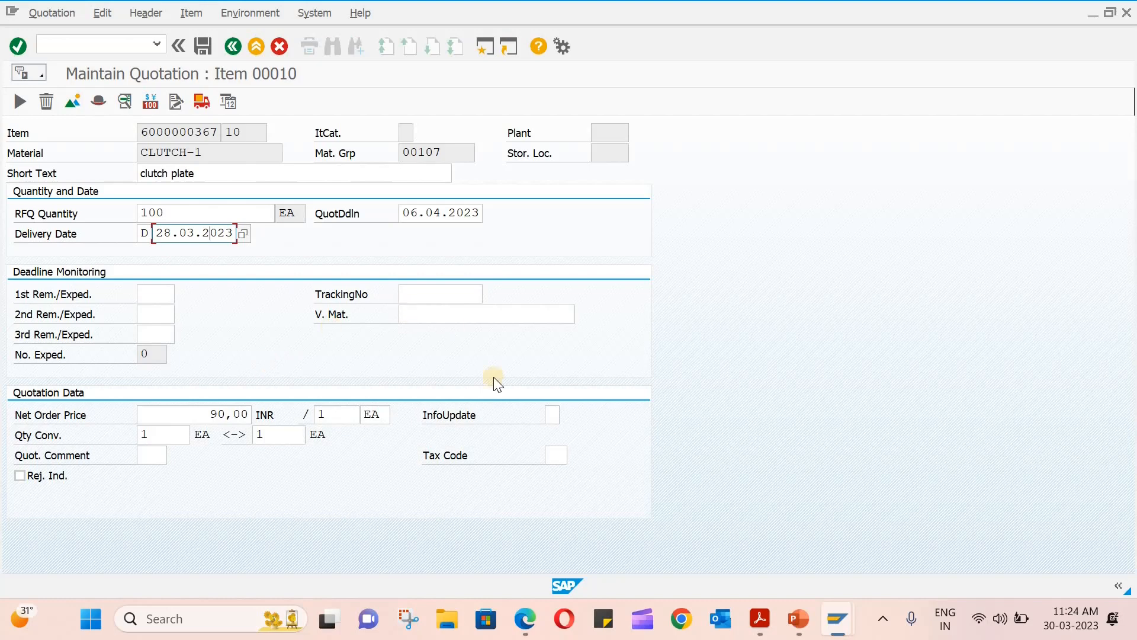
Set item 10's info record update indicator to A, Update with or without plant, and try to return to the item overview.
left_click(556, 415)
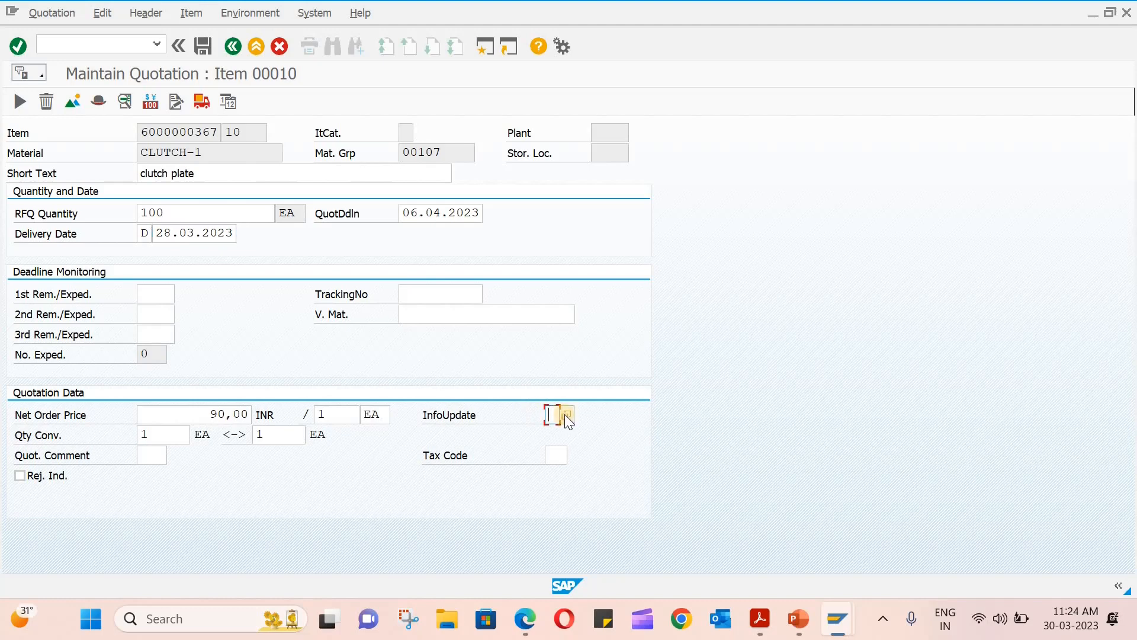
left_click(567, 416)
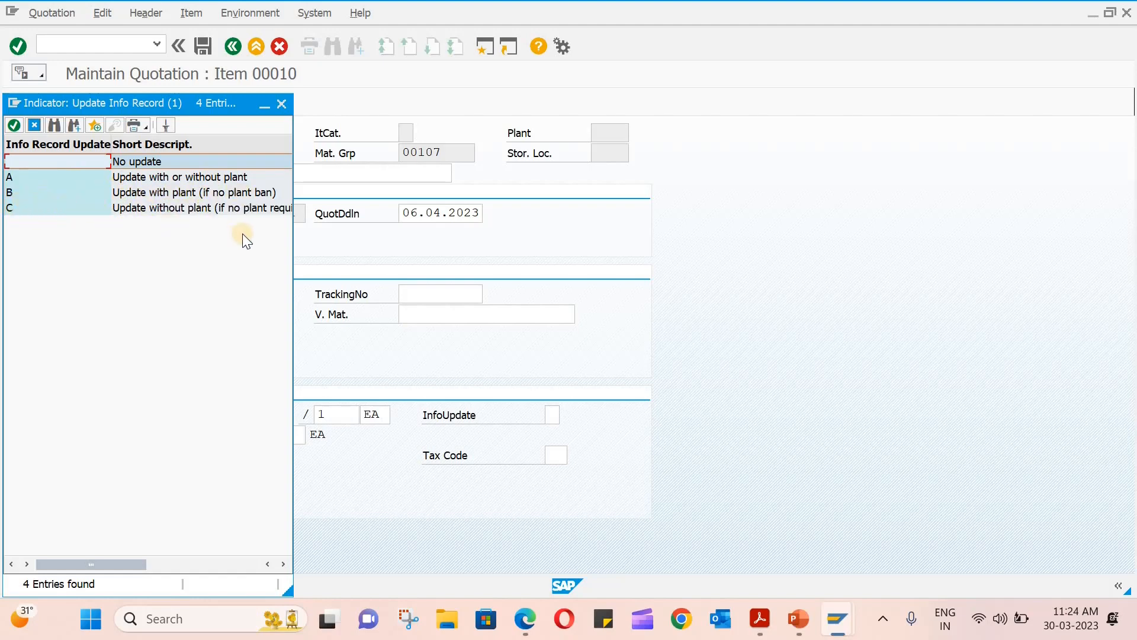
mouse_move(292, 244)
left_mouse_down()
mouse_move(447, 249)
mouse_move(303, 243)
mouse_move(315, 243)
left_mouse_up()
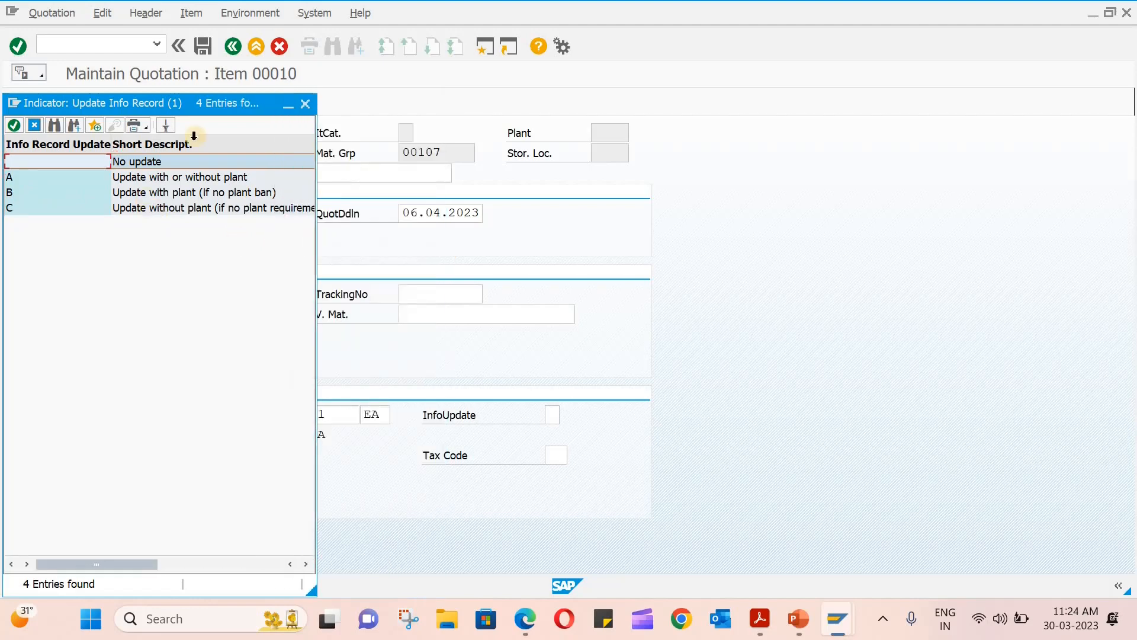
double_click(187, 179)
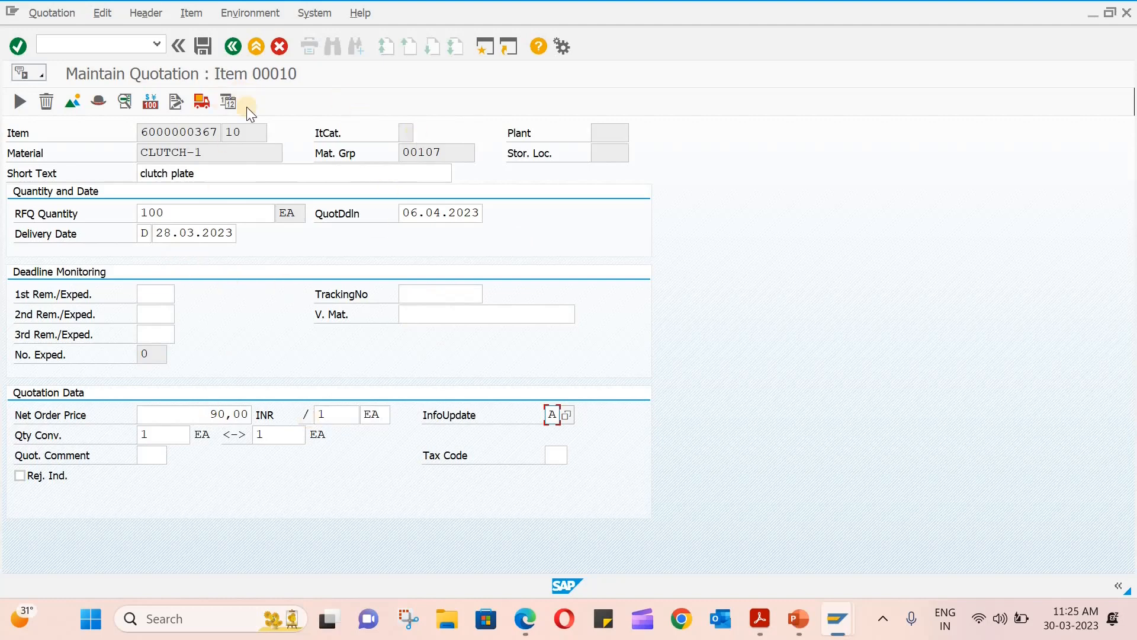
left_click(230, 45)
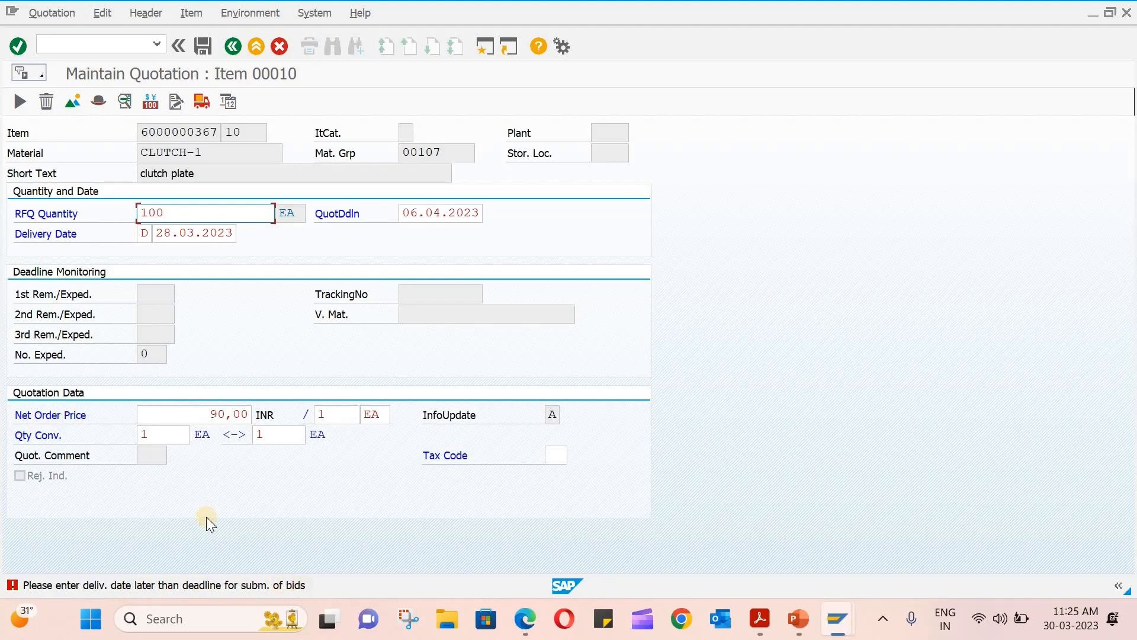
Set the delivery date of item 10 to 28.04.2023, return to the item overview and save the VK suppliers quotation.
left_click(228, 234)
left_click(242, 235)
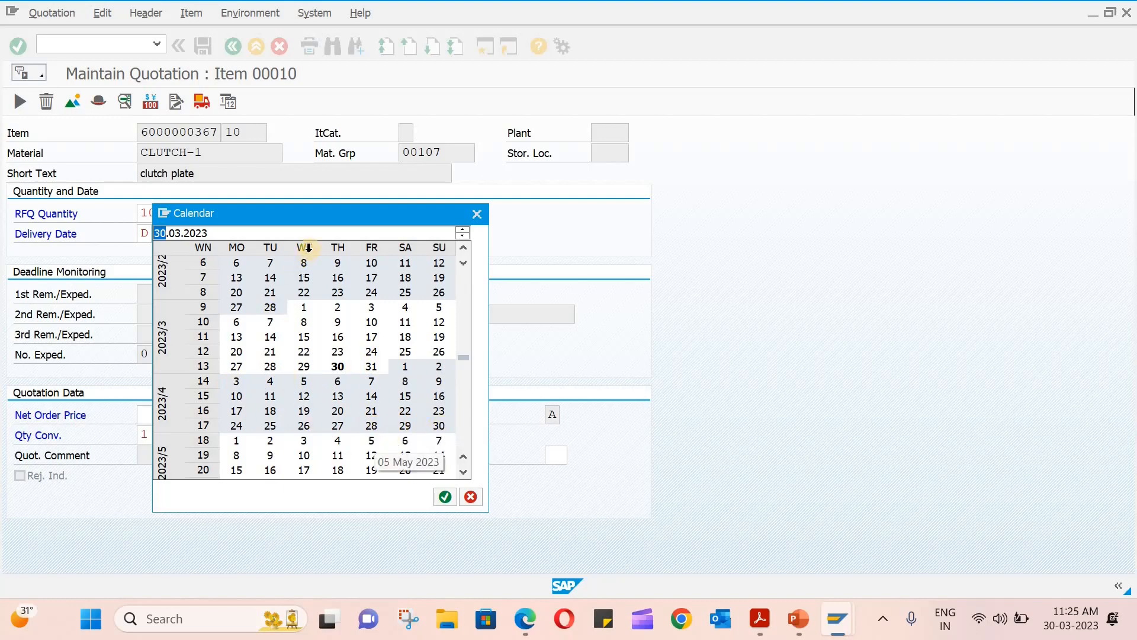
left_click_drag(312, 213, 631, 137)
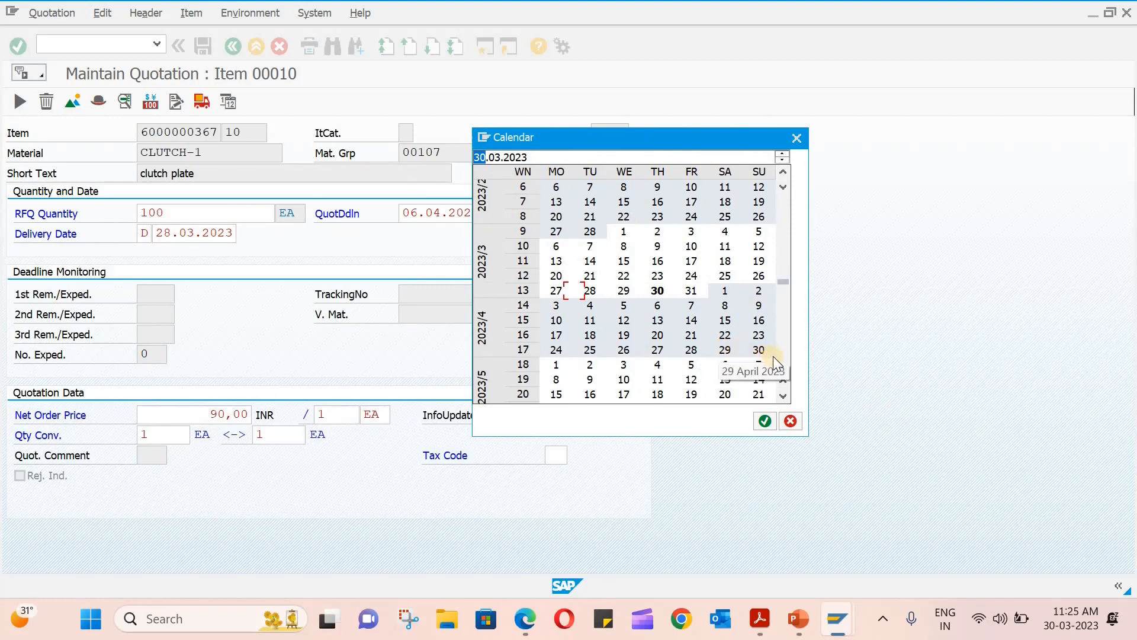
double_click(692, 350)
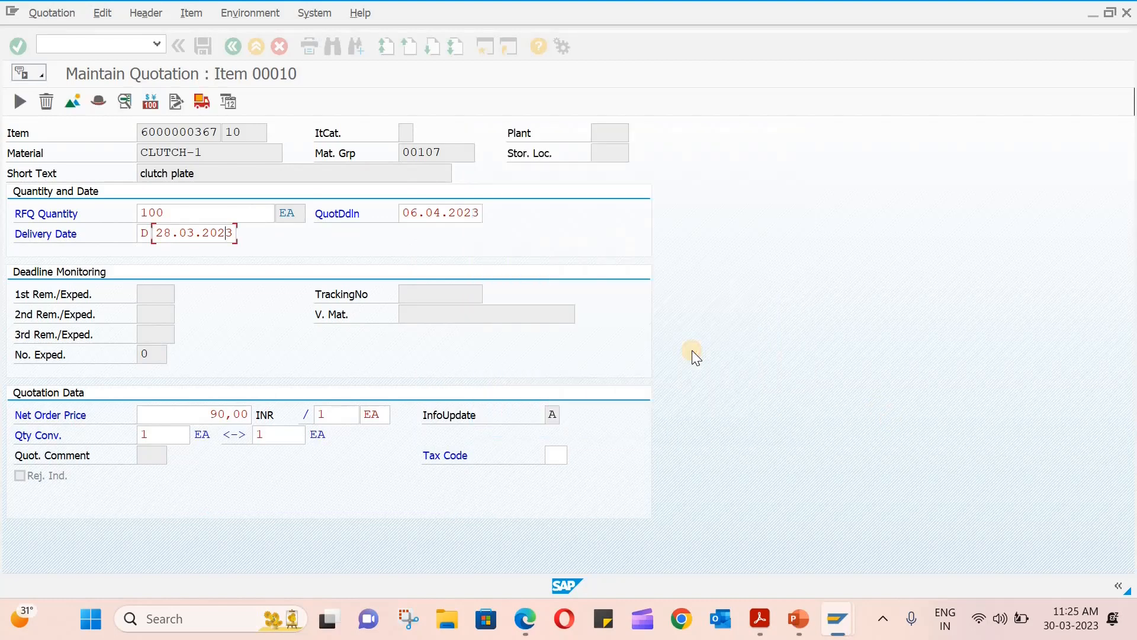
key("Return")
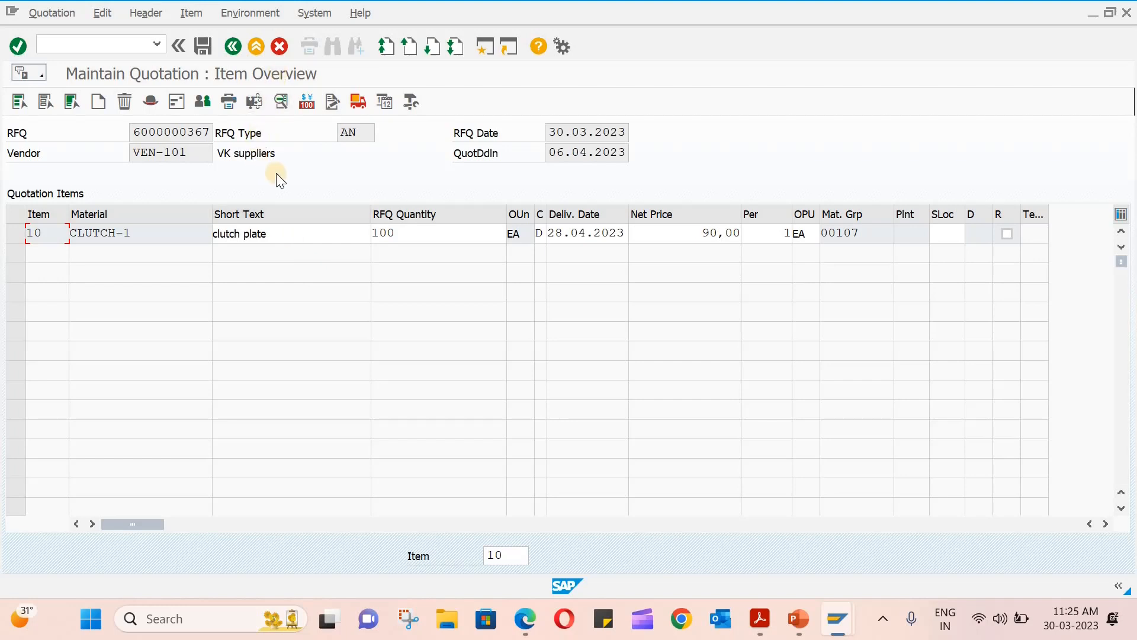
left_click(203, 55)
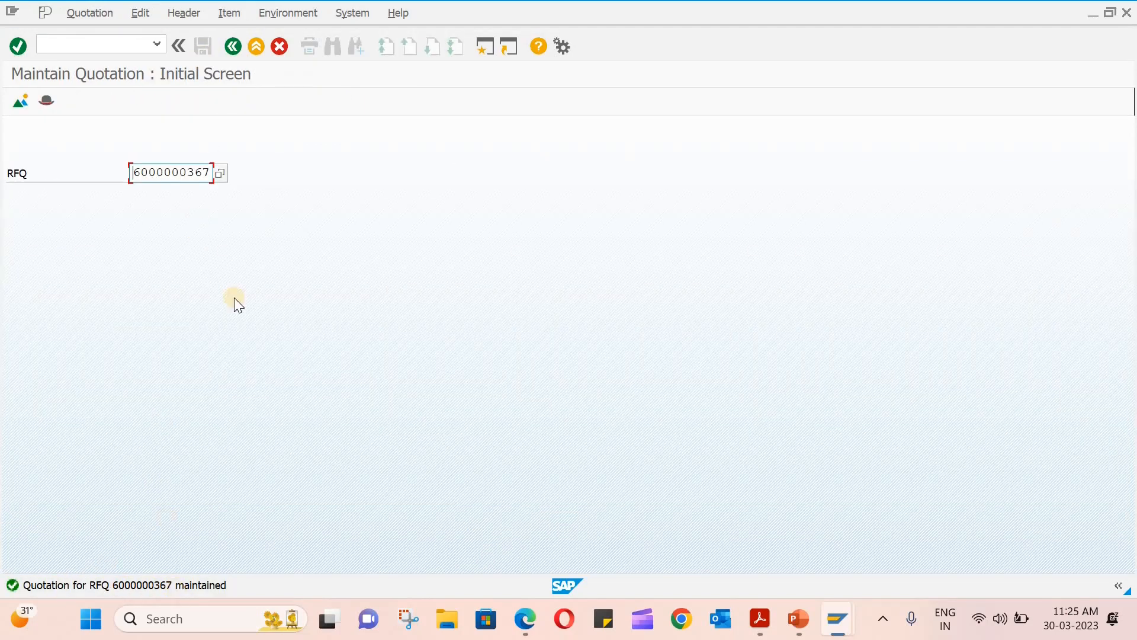
left_click(211, 174)
key("BackSpace")
type("8")
key("Return")
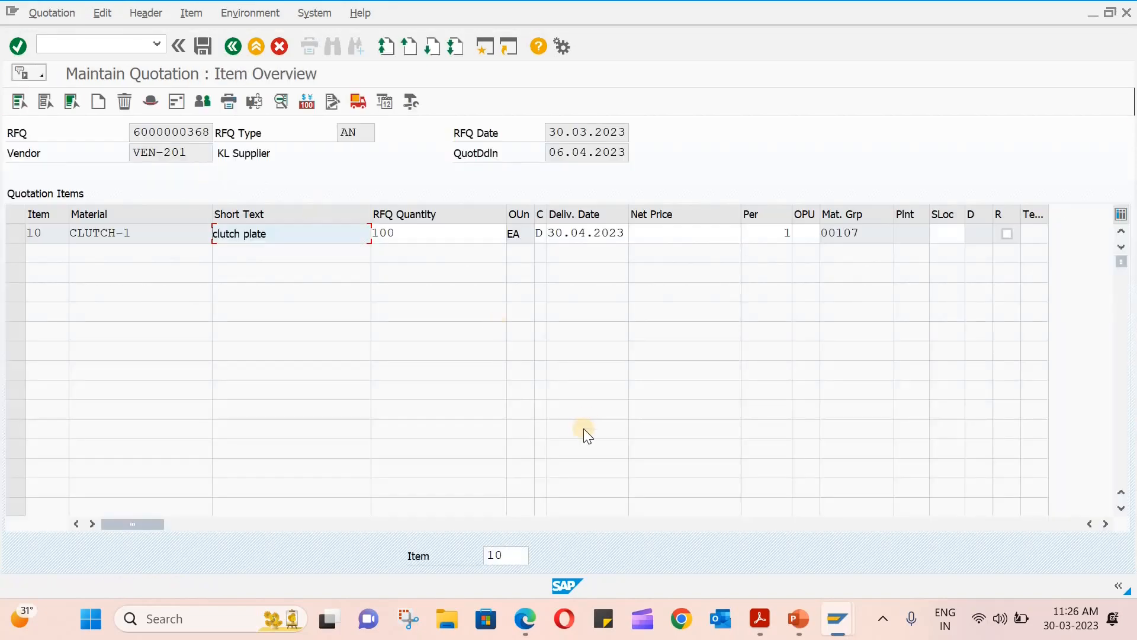
Set the net price of item 10, CLUTCH-1, to 97 in the KL Supplier quotation.
left_click(708, 234)
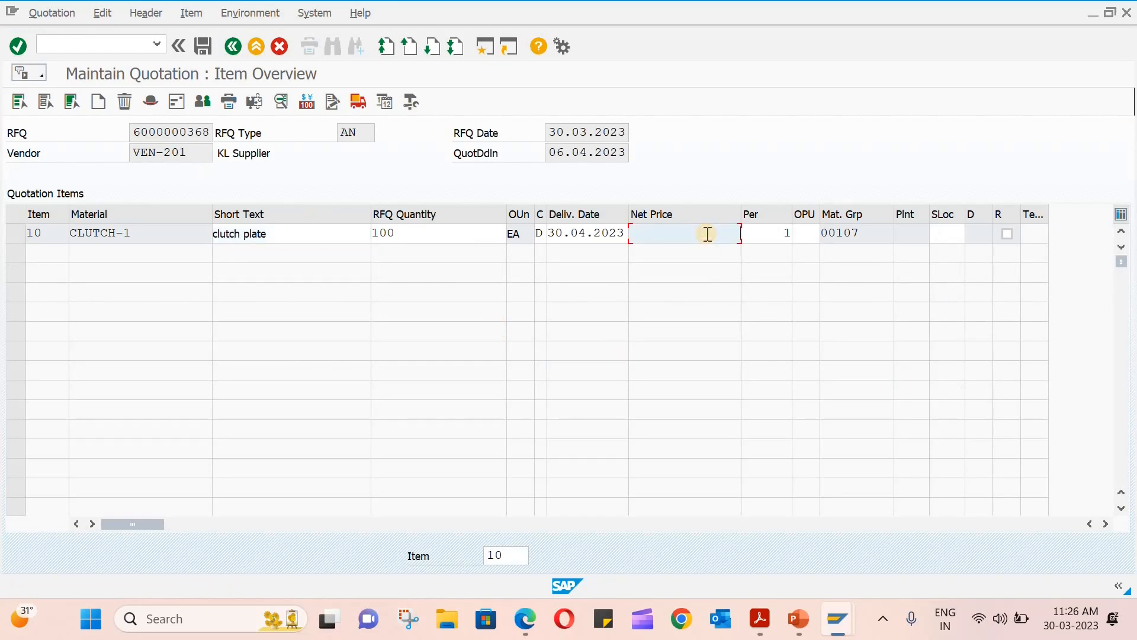
type("97")
key("Return")
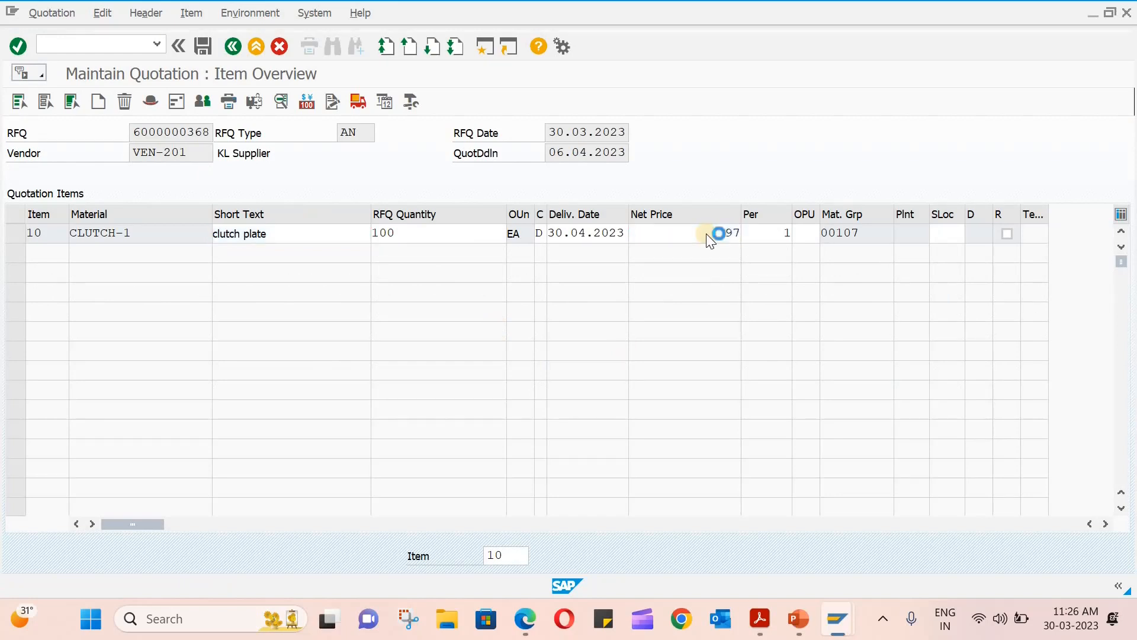
Add condition type FRB1, Freight (Value), with an amount of 9 INR to item 10's conditions and return to the item overview.
left_click(17, 227)
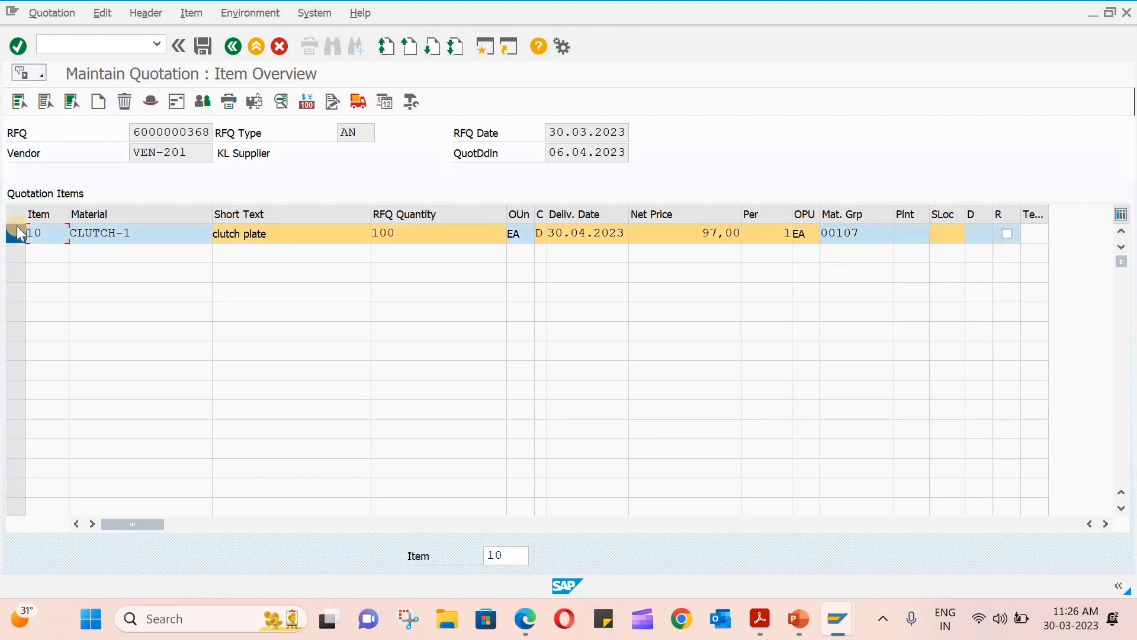
left_click(308, 103)
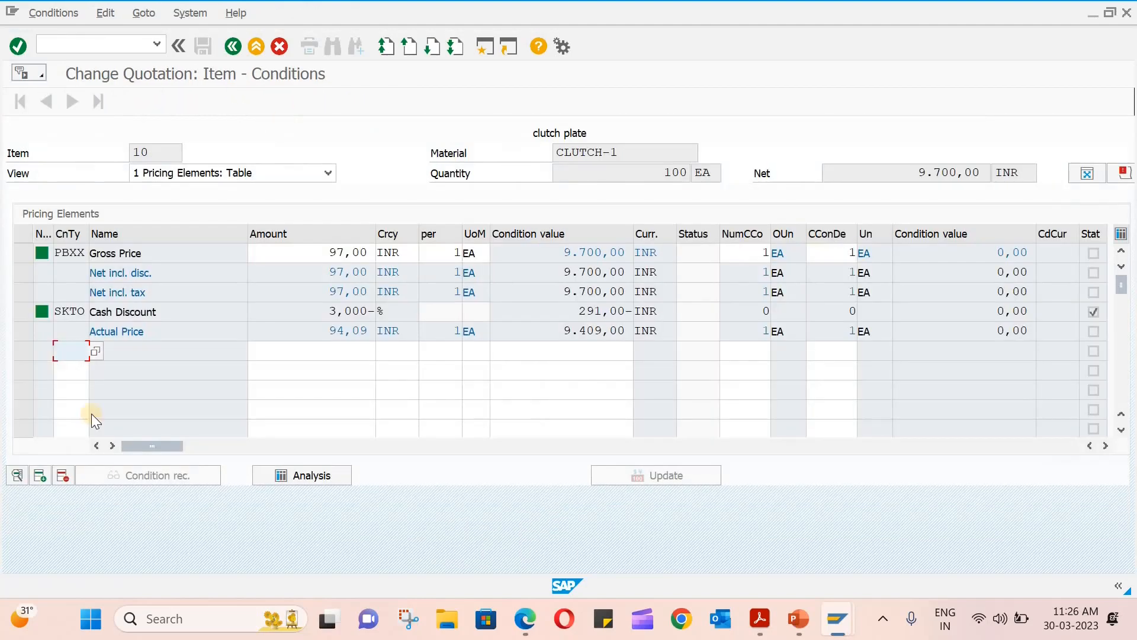
left_click(95, 350)
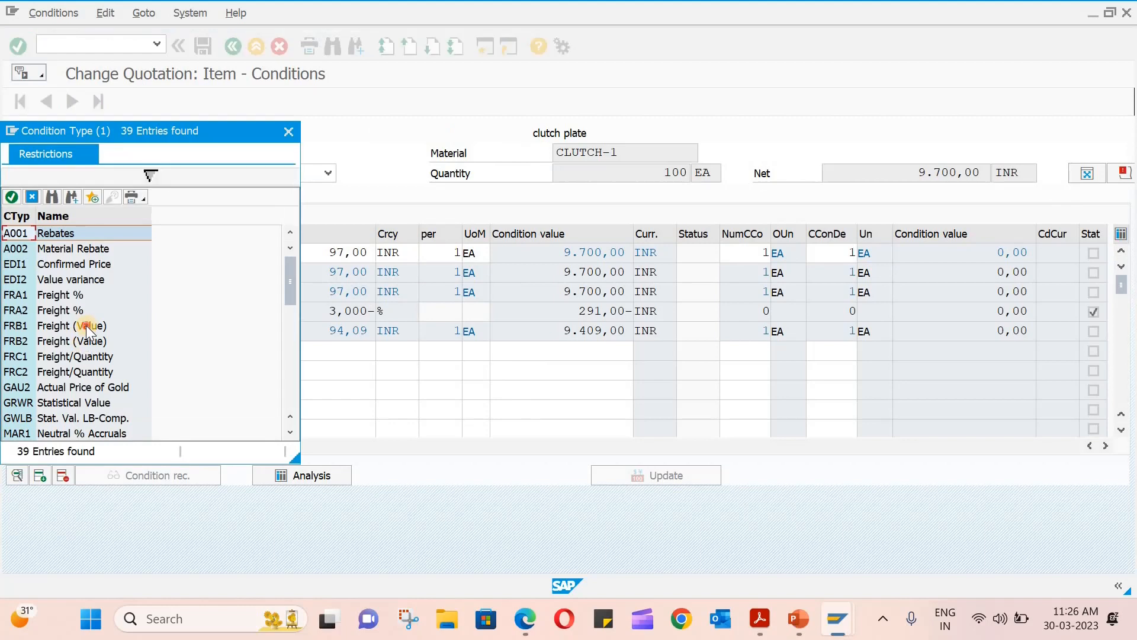
double_click(87, 326)
key("Return")
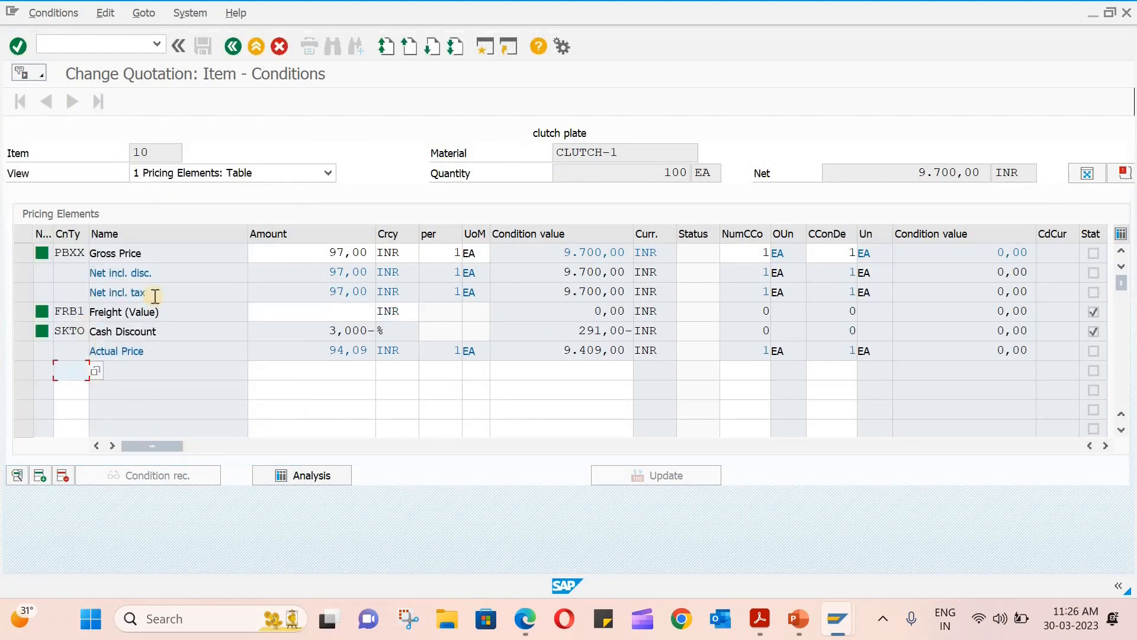
left_click(308, 310)
type("9")
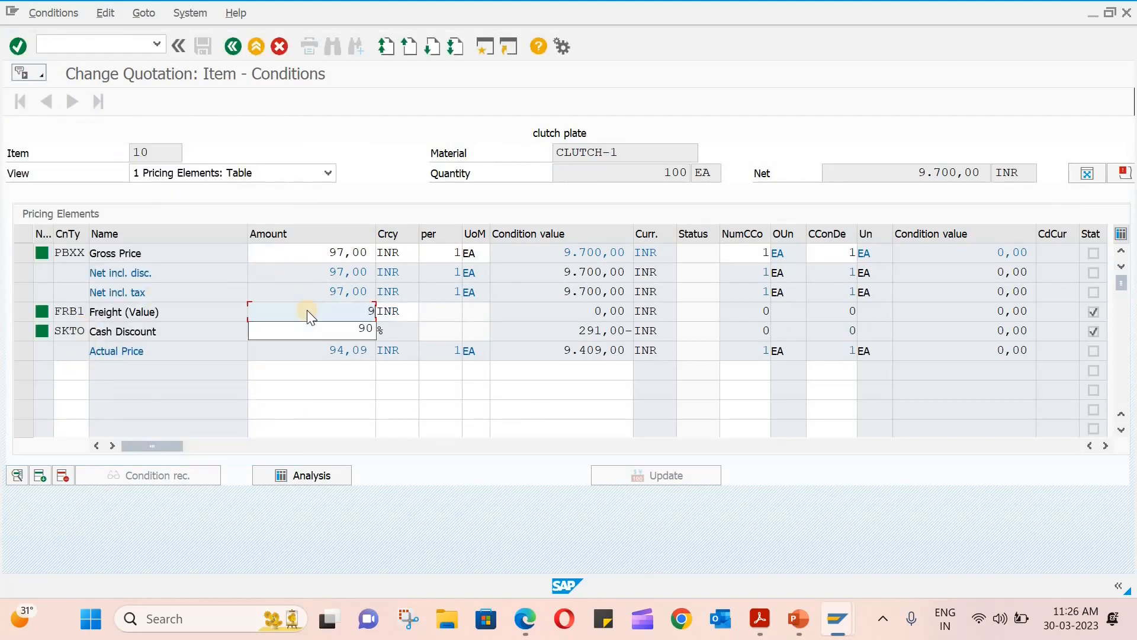
key("Return")
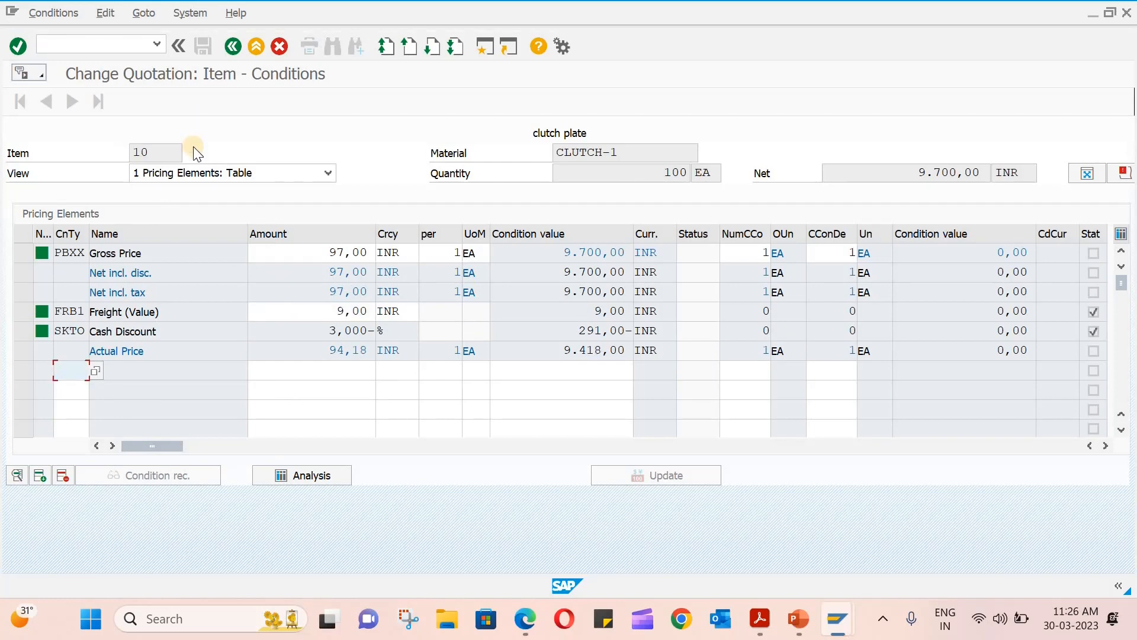
left_click(234, 54)
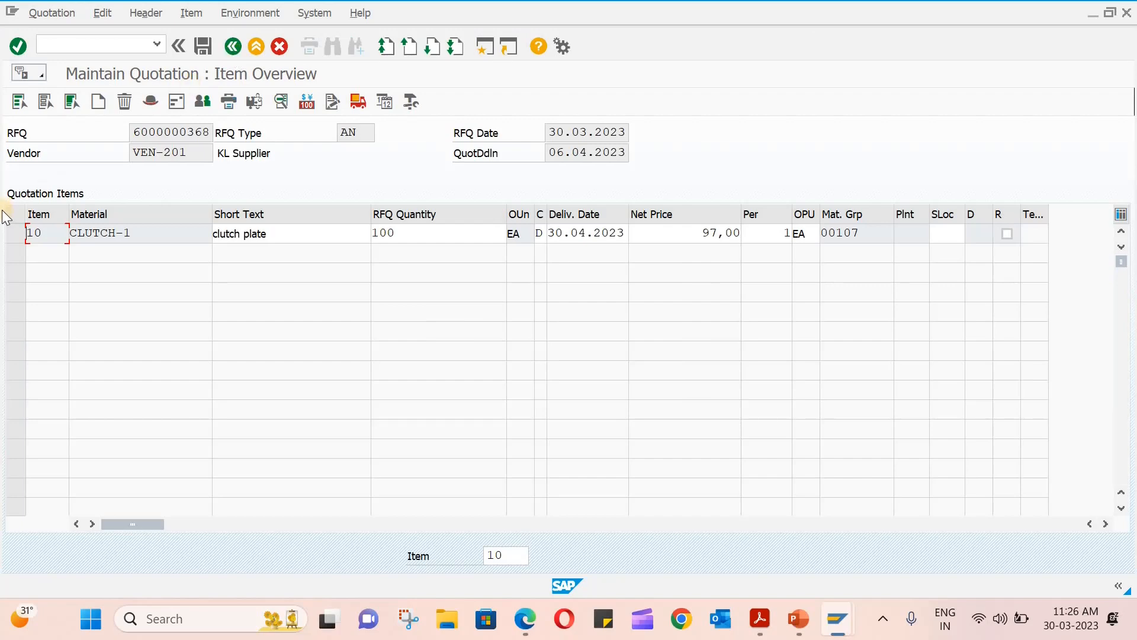
Review the additional data of item 10 in the KL Supplier quotation and return to the item overview.
left_click(15, 234)
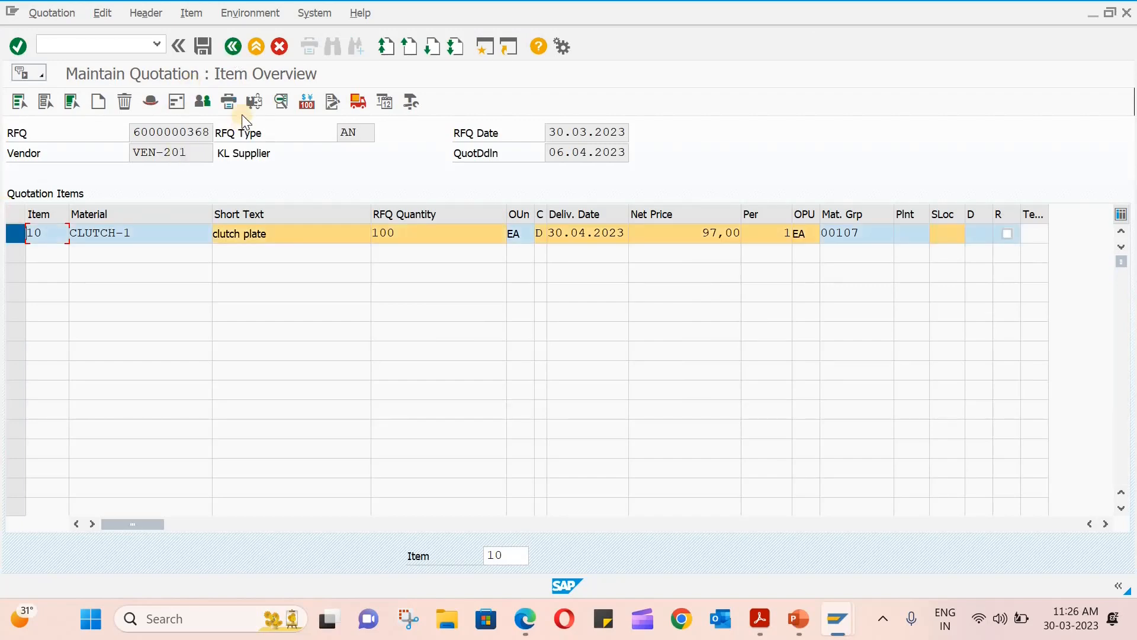
left_click(283, 98)
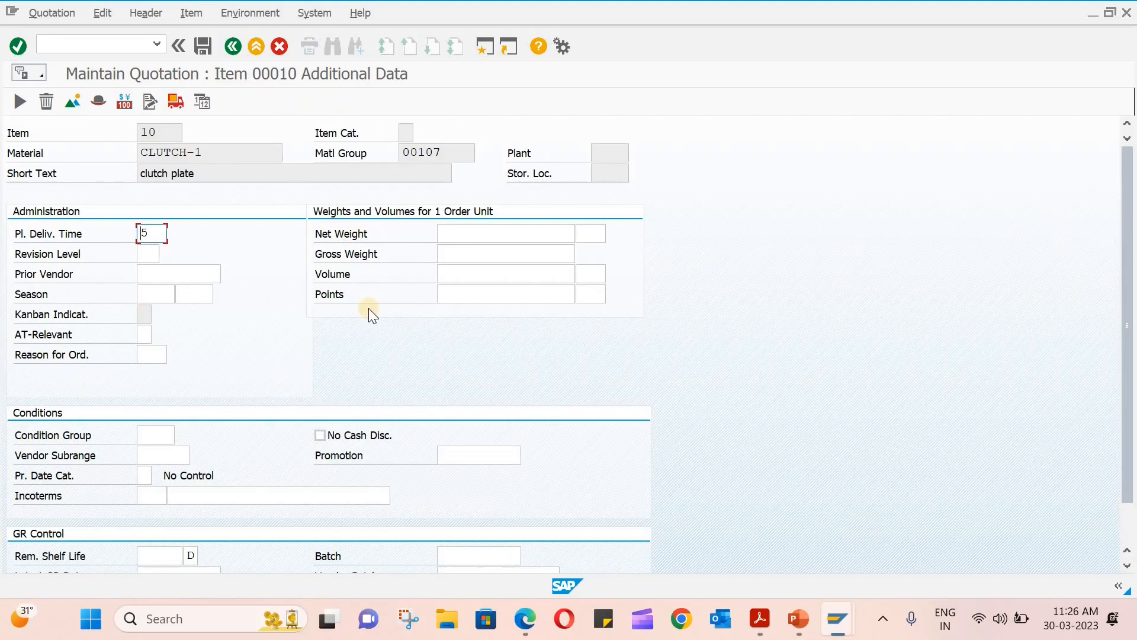
left_click(233, 47)
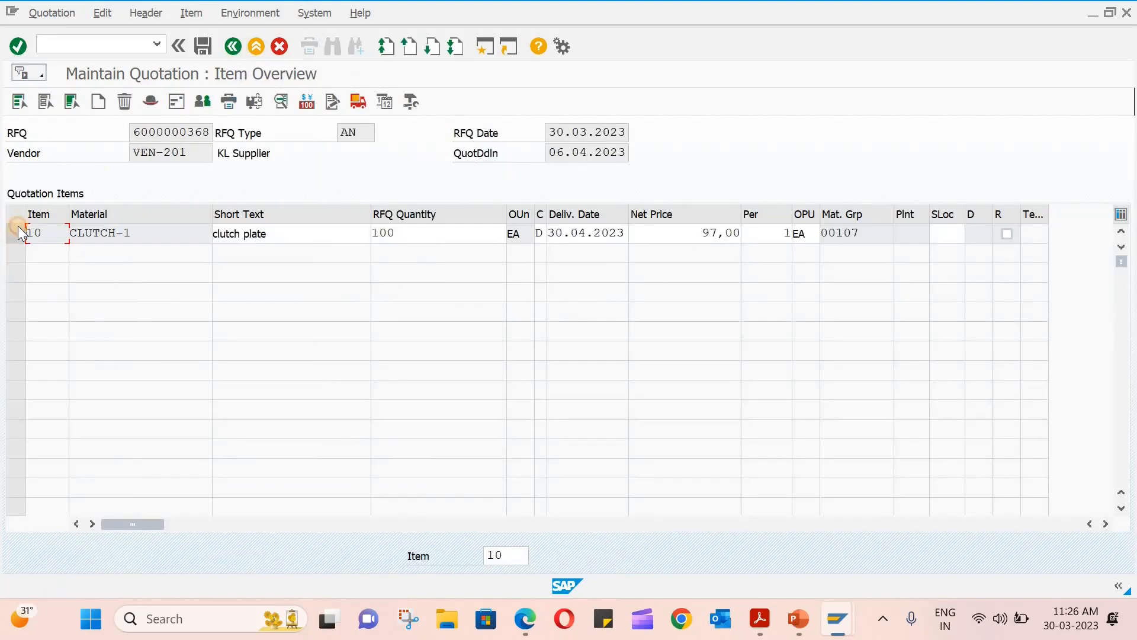
Open the item details of item 10 in the KL Supplier quotation and set the delivery date to 25.04.2023.
left_click(16, 233)
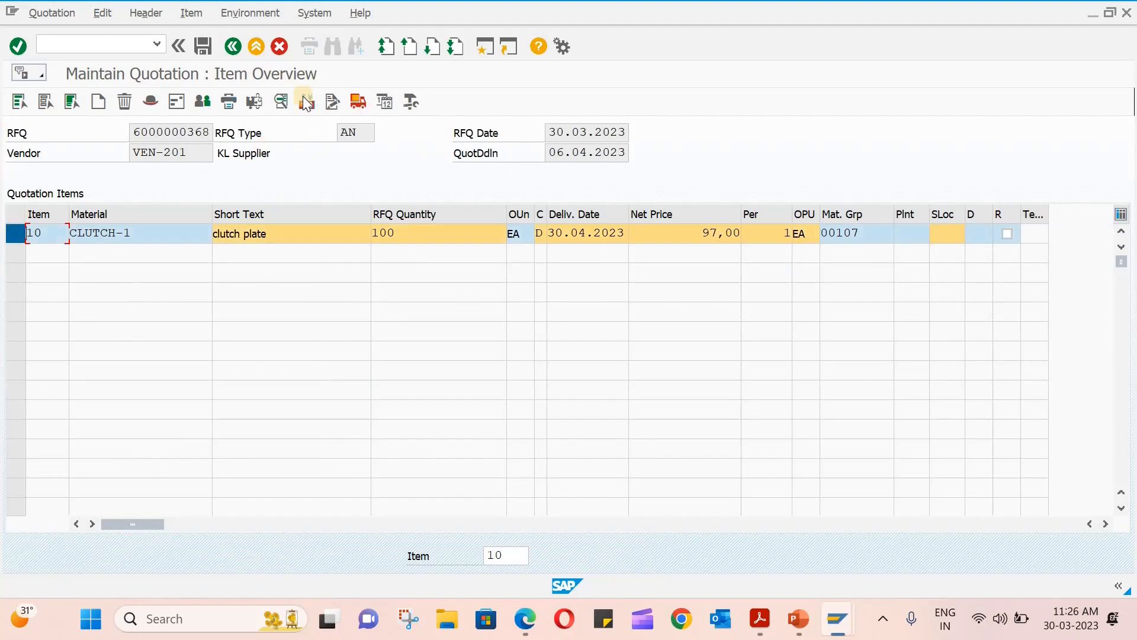
left_click(254, 100)
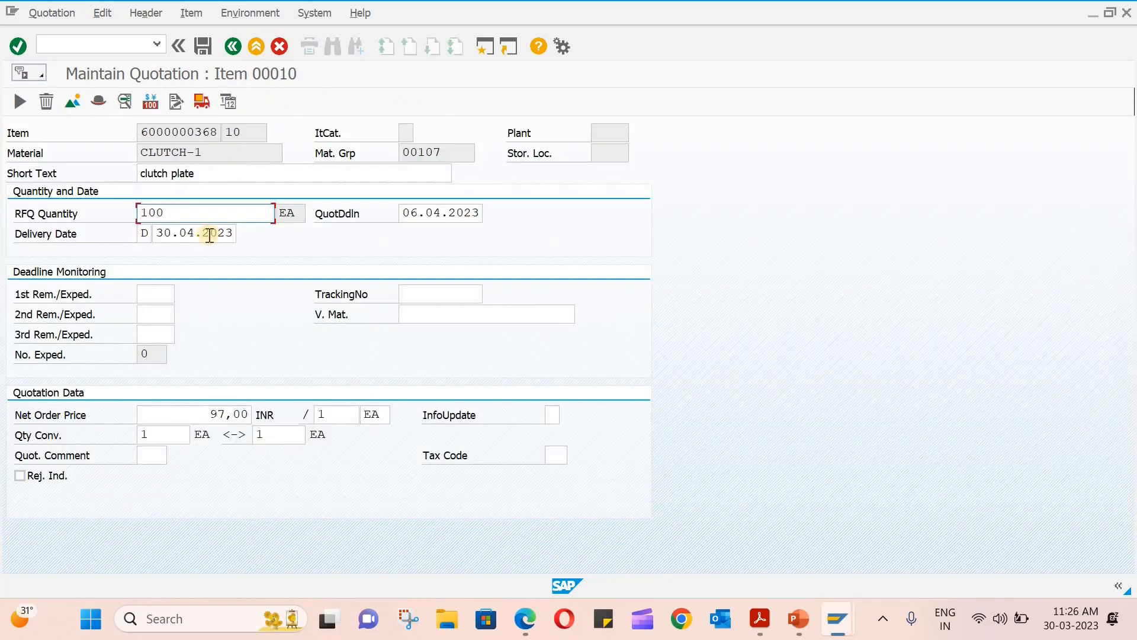
left_click(237, 233)
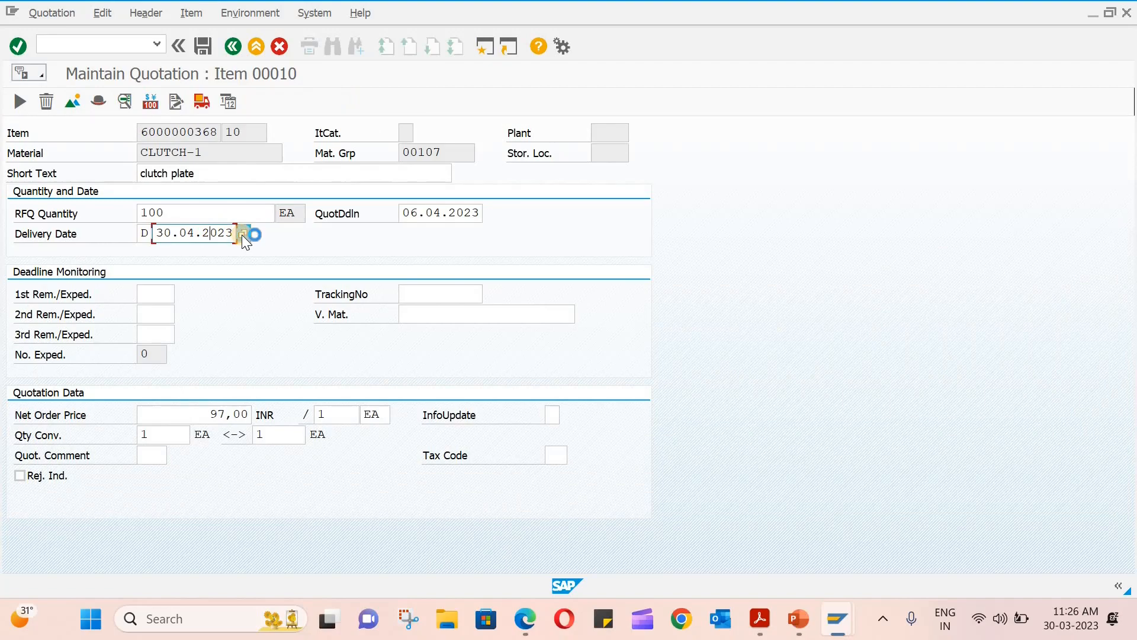
left_click(242, 234)
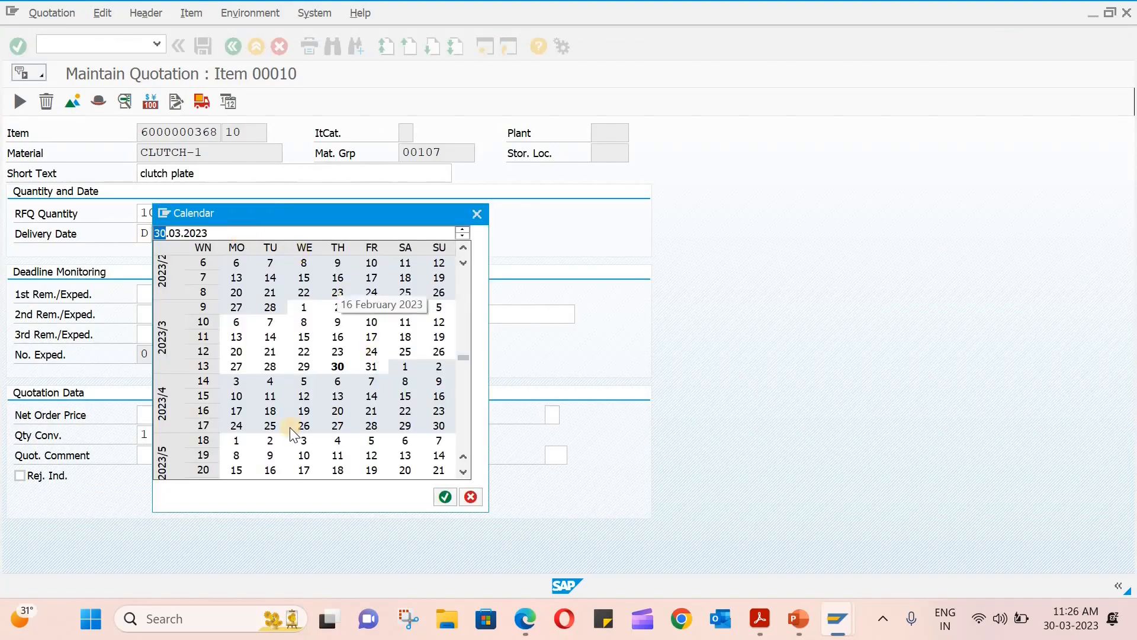
double_click(274, 425)
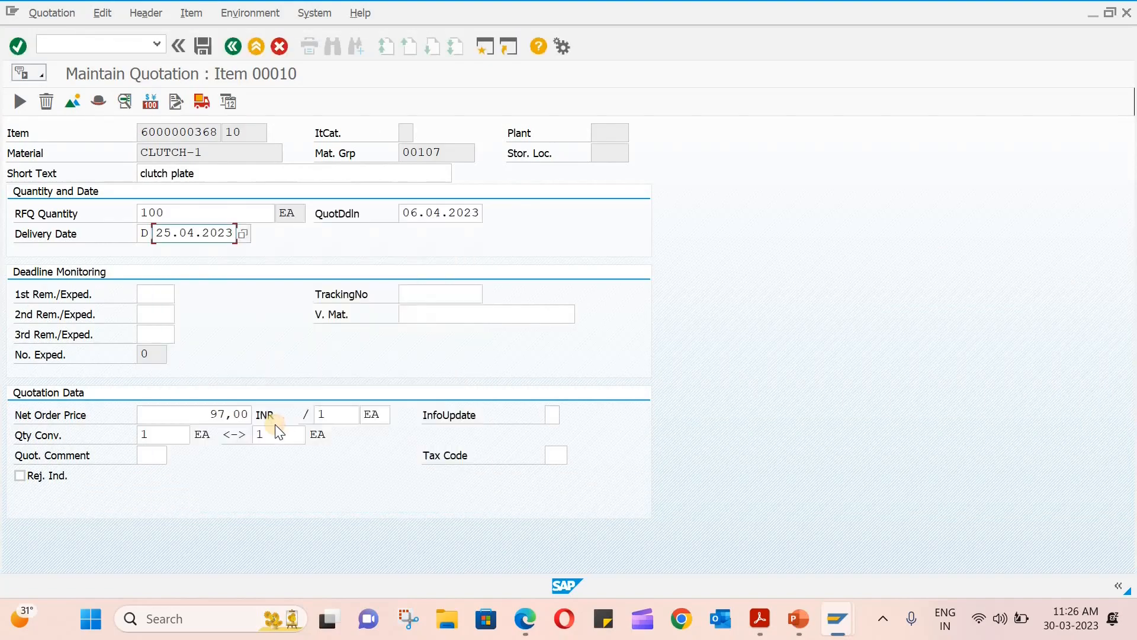
Set item 10's info record update indicator to A, update with or without plant, and its tracking number to V-100.
left_click(557, 420)
key("F4")
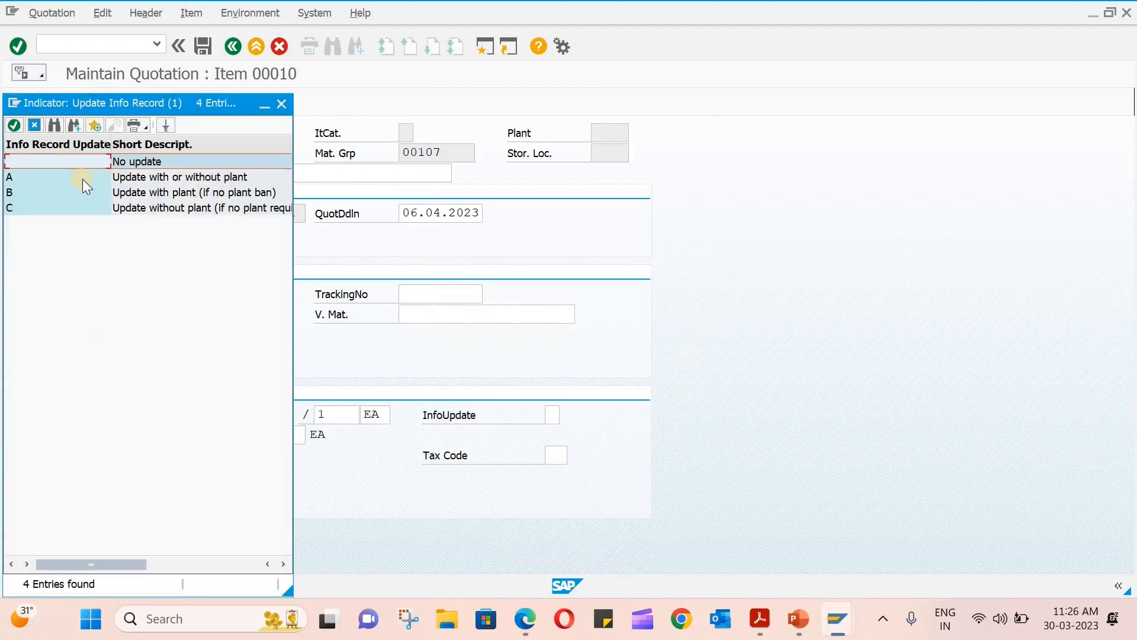
double_click(83, 179)
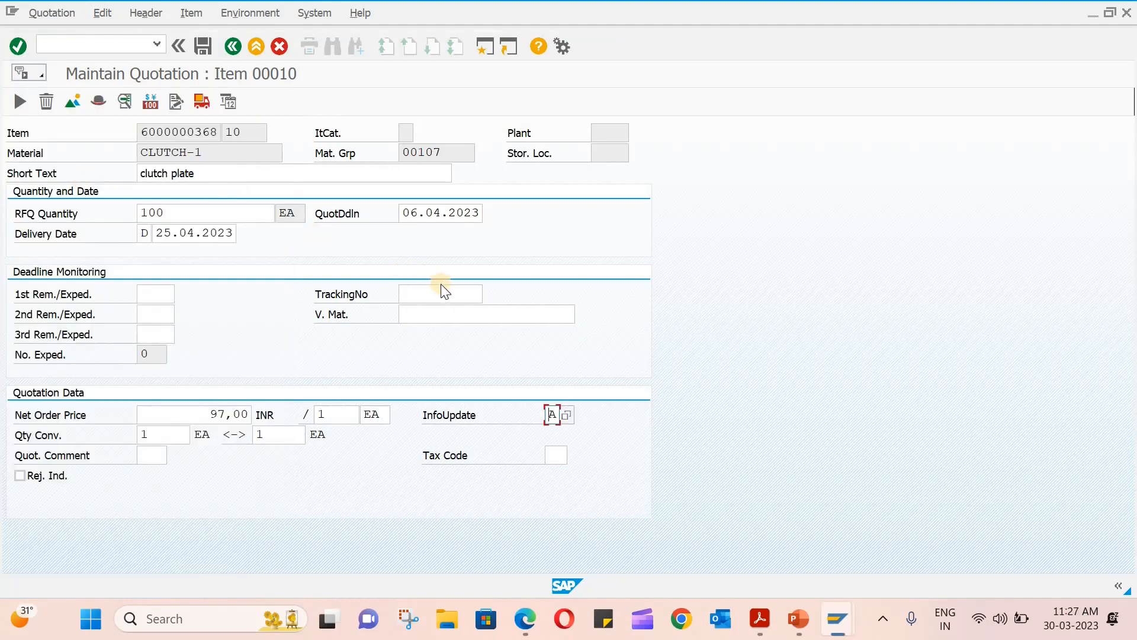
left_click(425, 296)
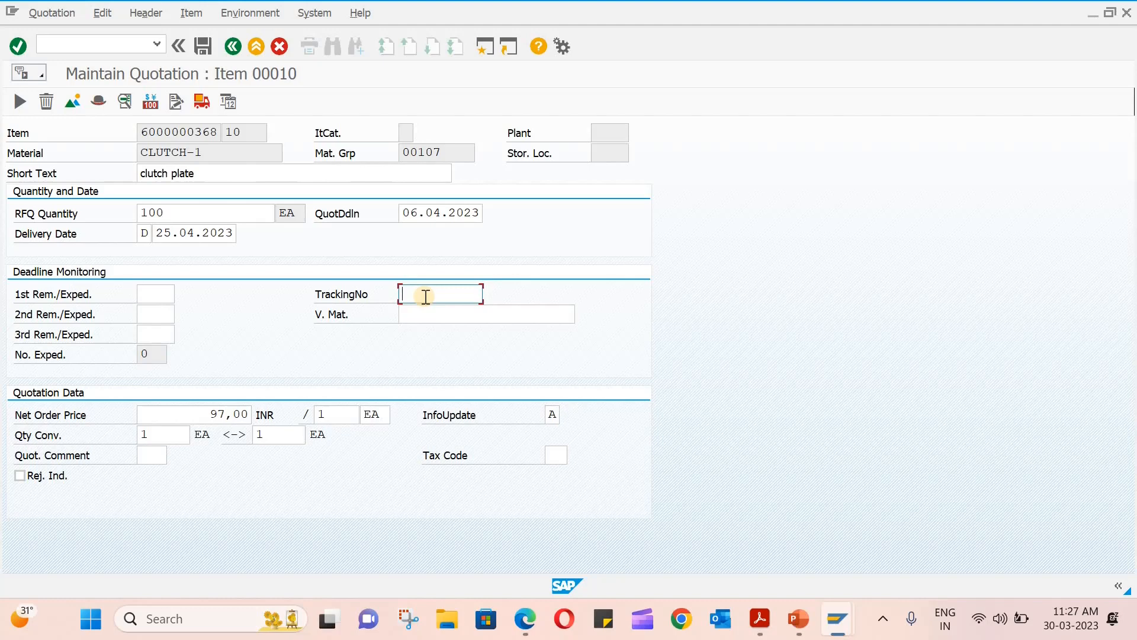
type("V-100")
Set item 10's first, second and third reminders to 3, 6 and 9 and save the KL Supplier quotation.
left_click(158, 295)
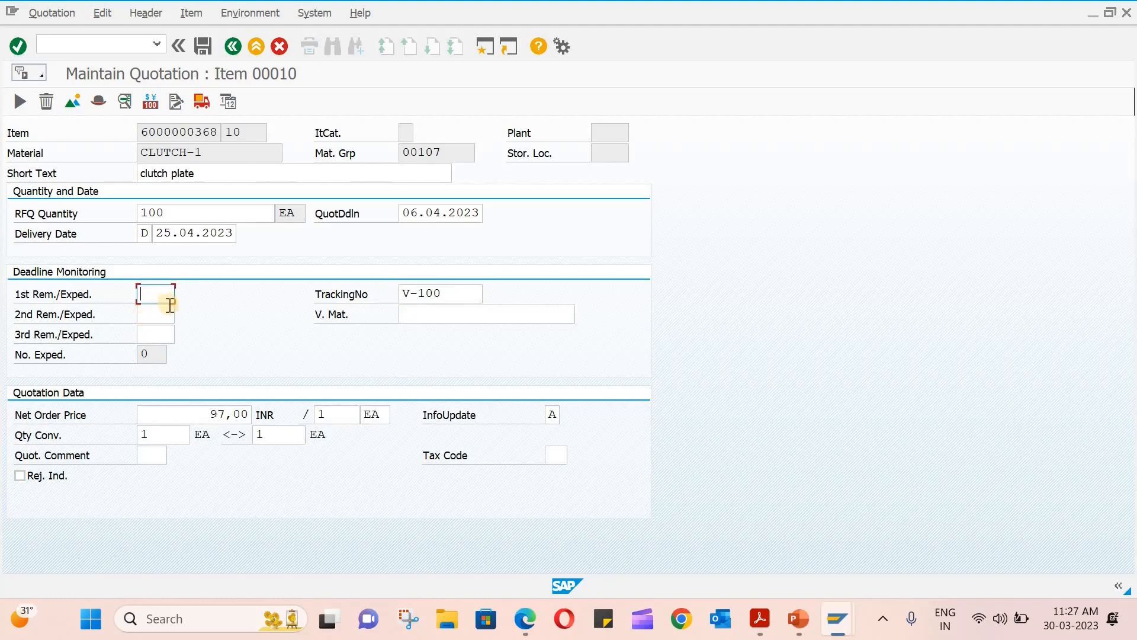
type("3")
left_click(152, 314)
type("6")
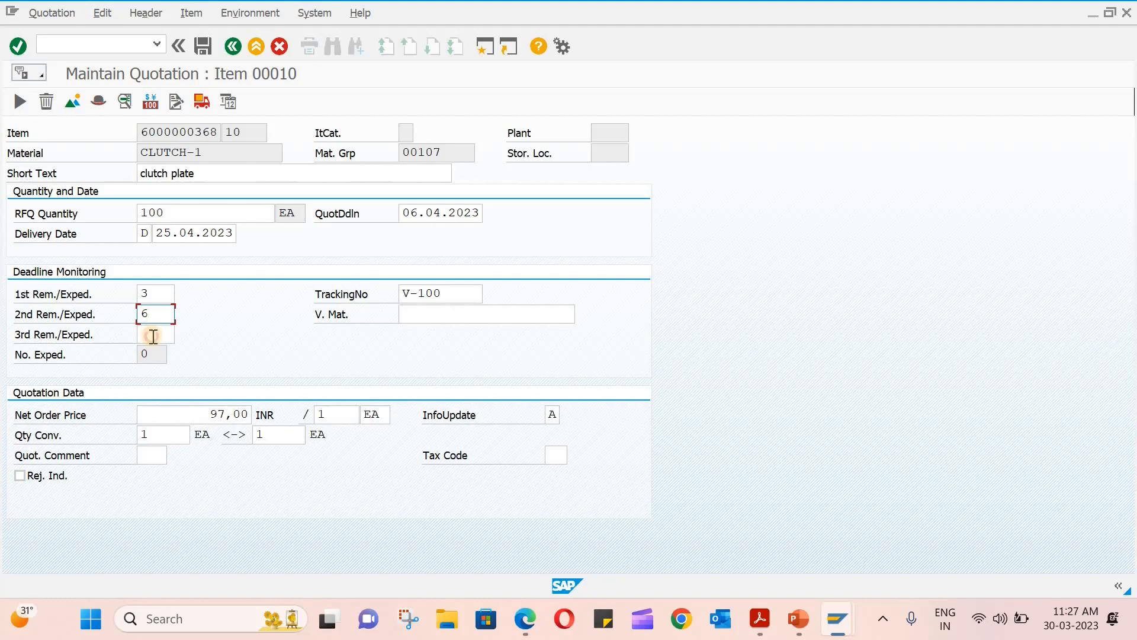
left_click(153, 336)
type("9")
key("Return")
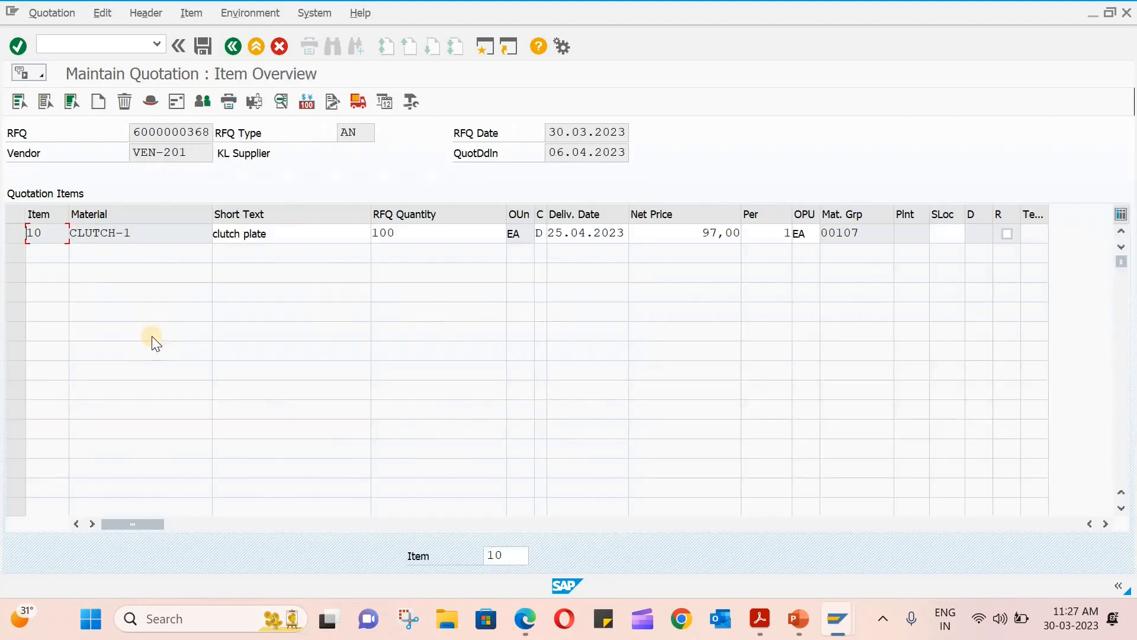
left_click(204, 46)
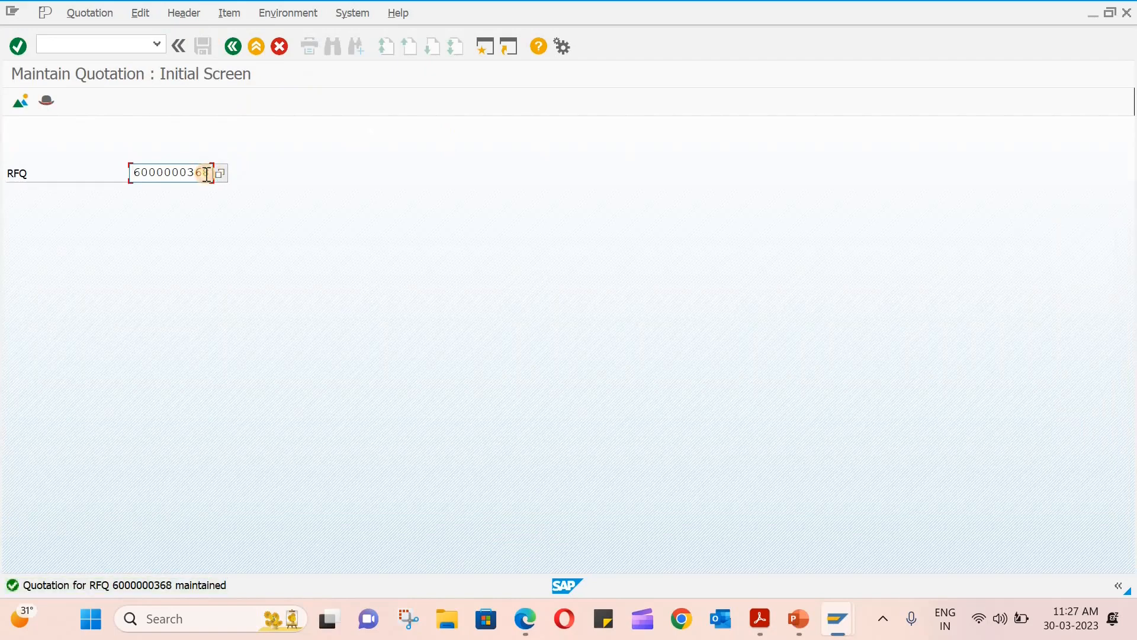
Open the next RFQ's quotation, the one for SKFL SUPPLIER, for maintenance.
key("BackSpace")
type("9")
key("Return")
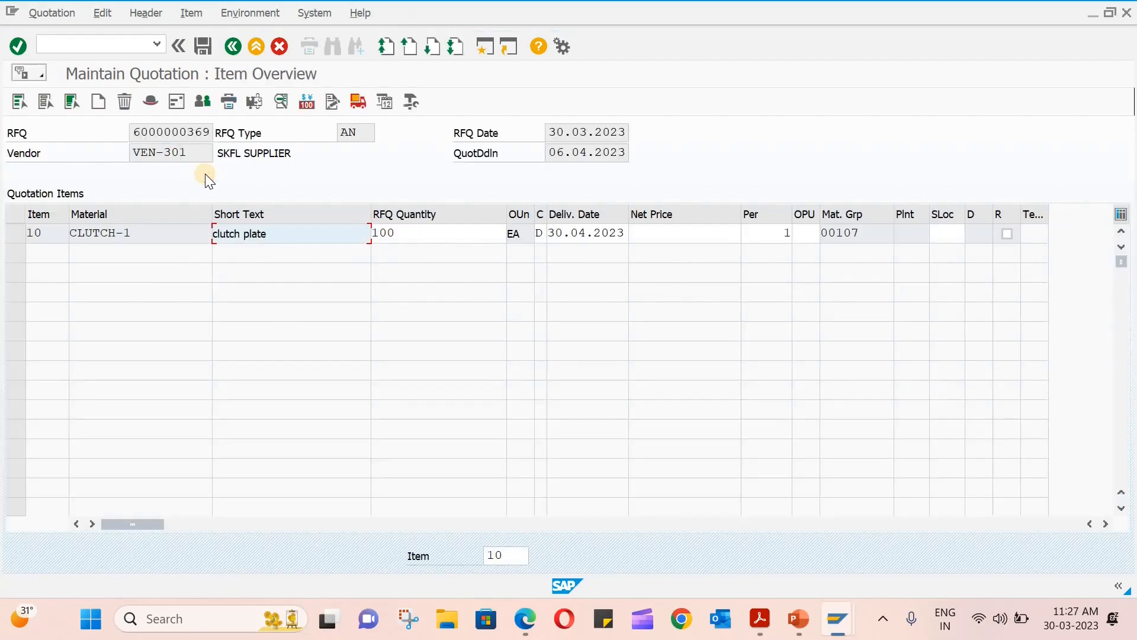
left_click(16, 237)
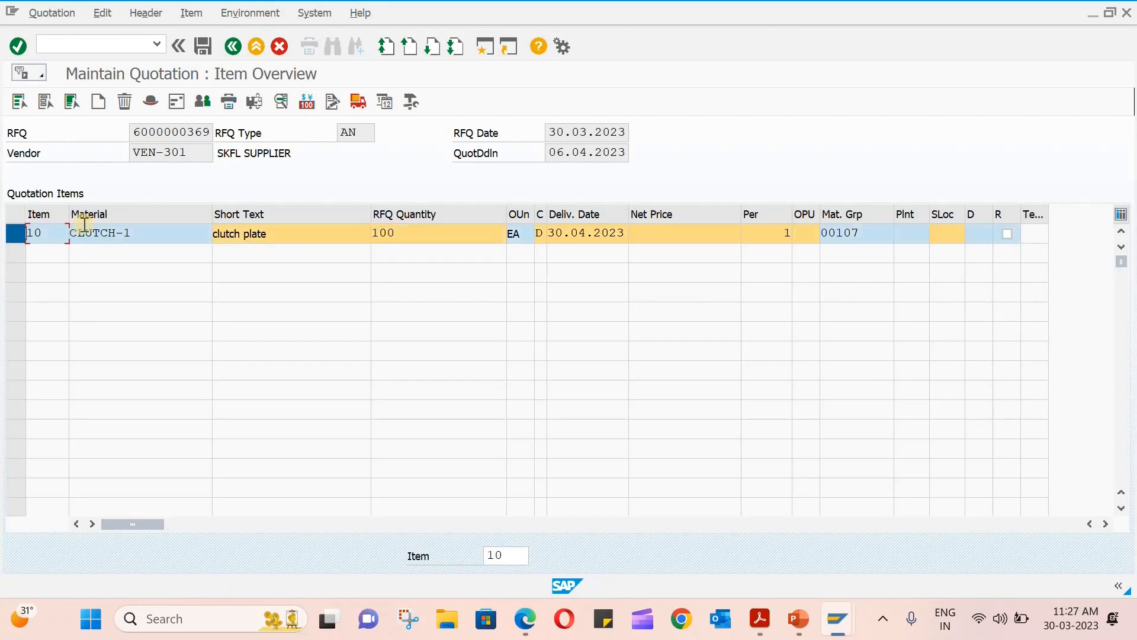
left_click(307, 104)
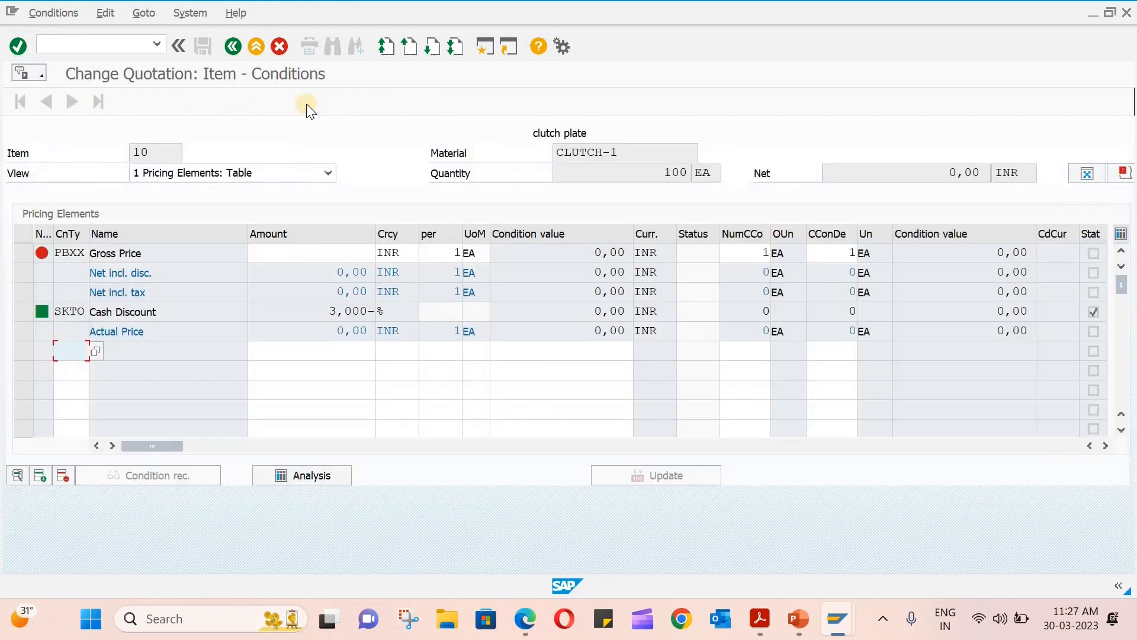
left_click(234, 45)
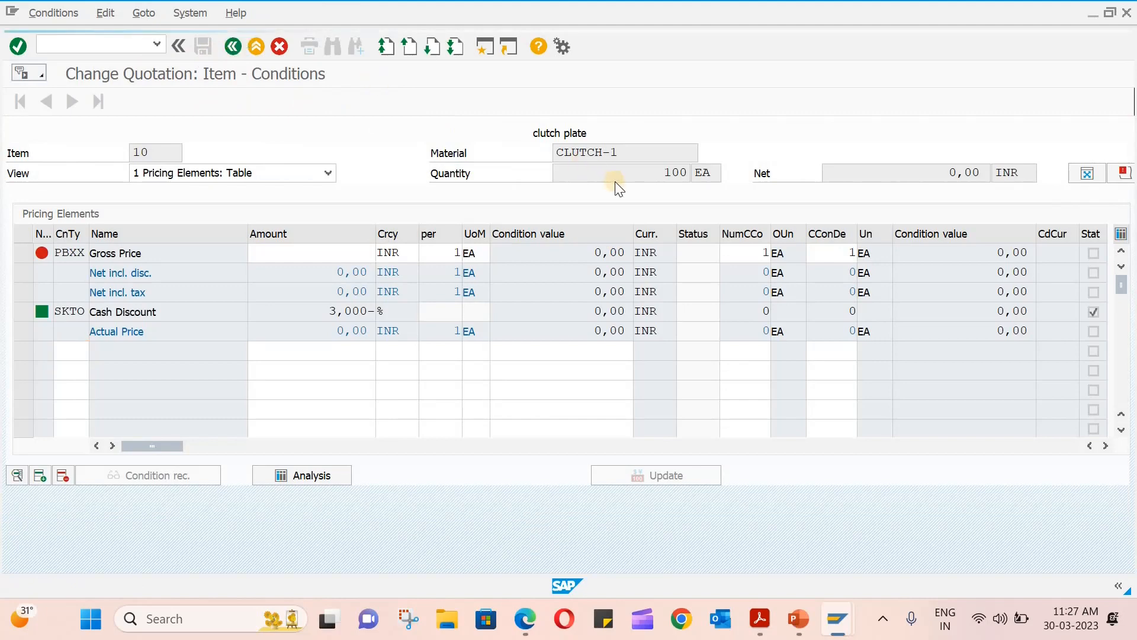
Set the net price of item 10, CLUTCH-1, to 99 in the SKFL SUPPLIER quotation.
left_click(694, 237)
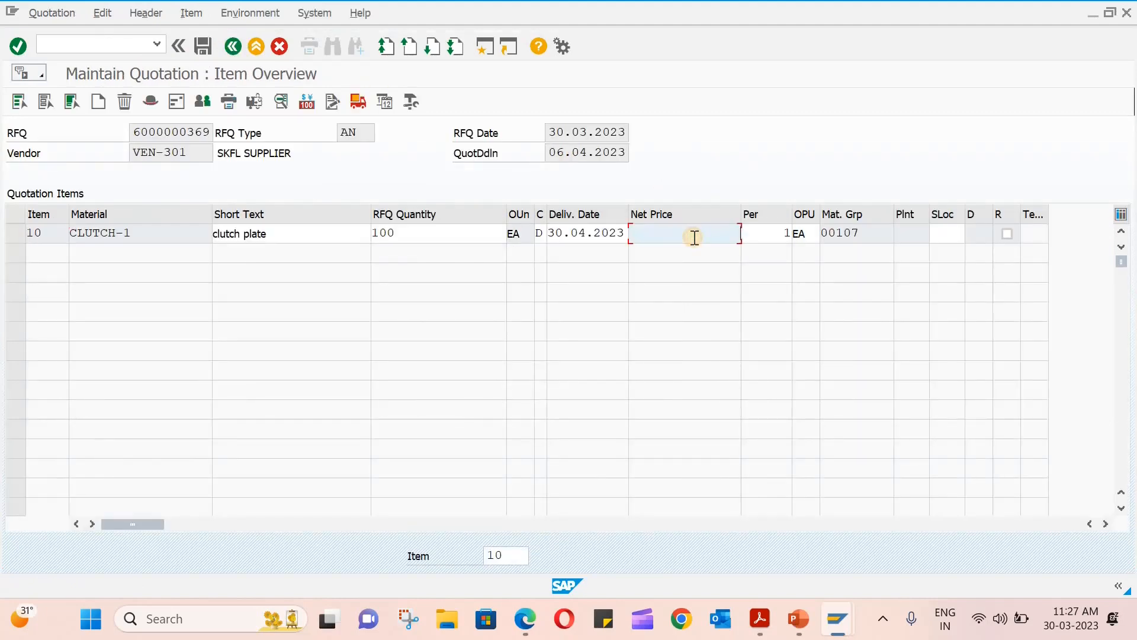
type("99")
key("Return")
Add condition type FRB1, Freight (Value), with an amount of 5 INR to item 10's conditions and return to the item overview.
left_click(11, 230)
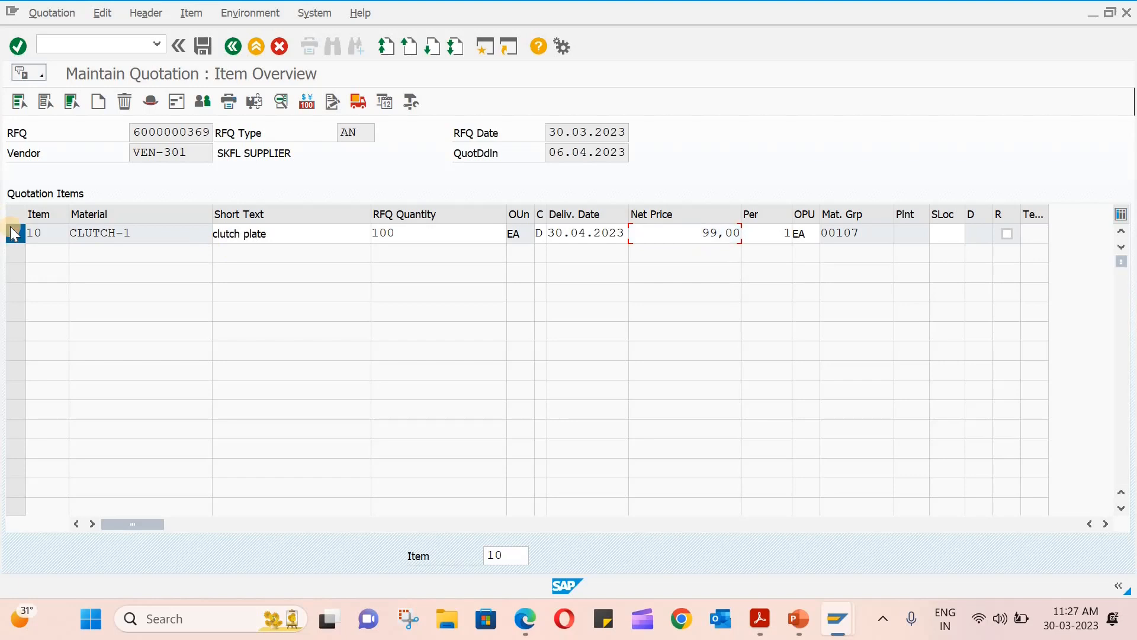
left_click(304, 108)
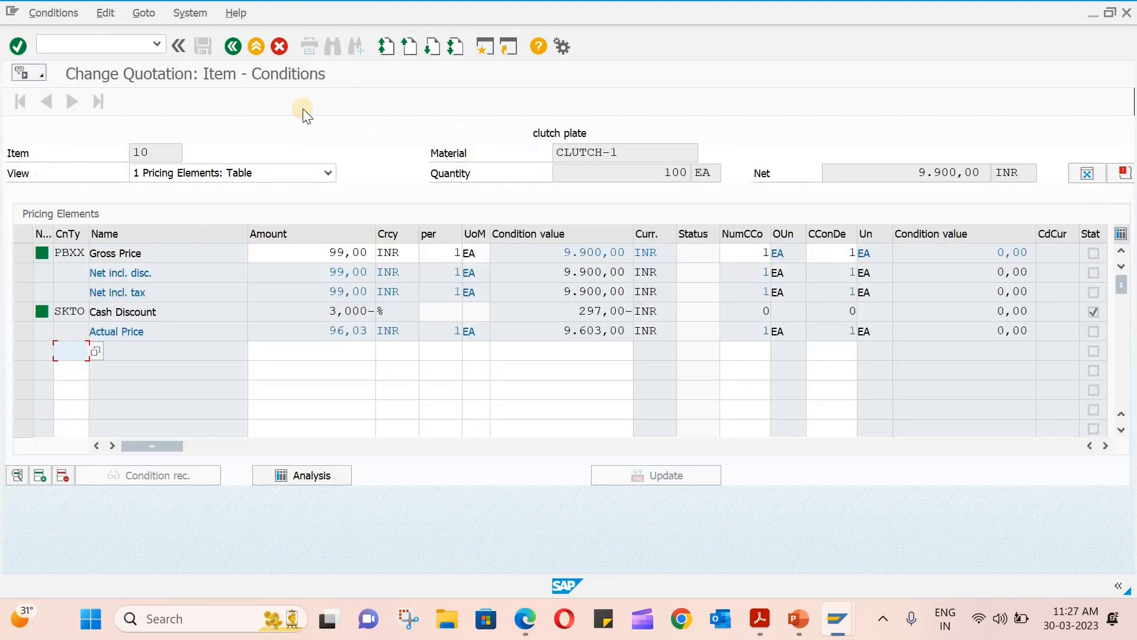
left_click(95, 351)
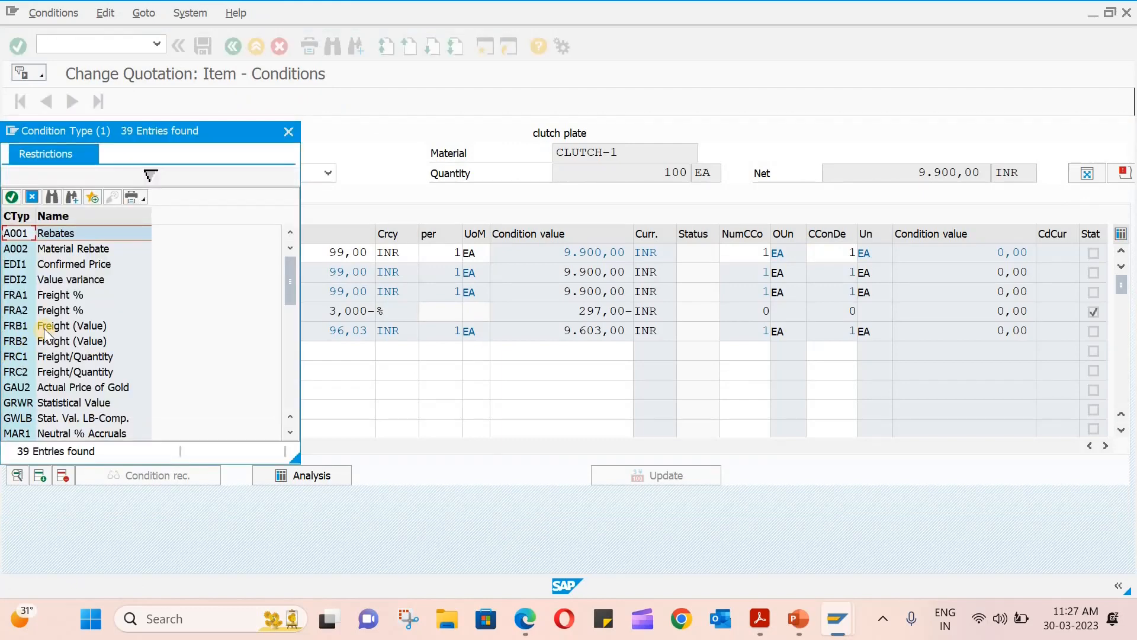
double_click(44, 328)
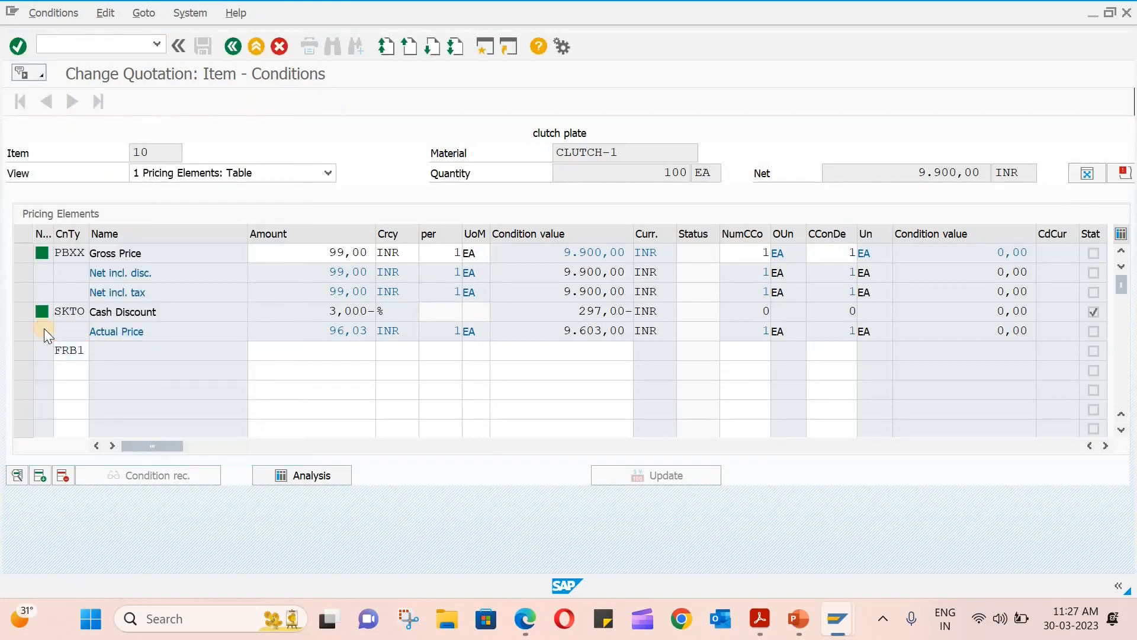
key("Return")
left_click(329, 304)
type("5")
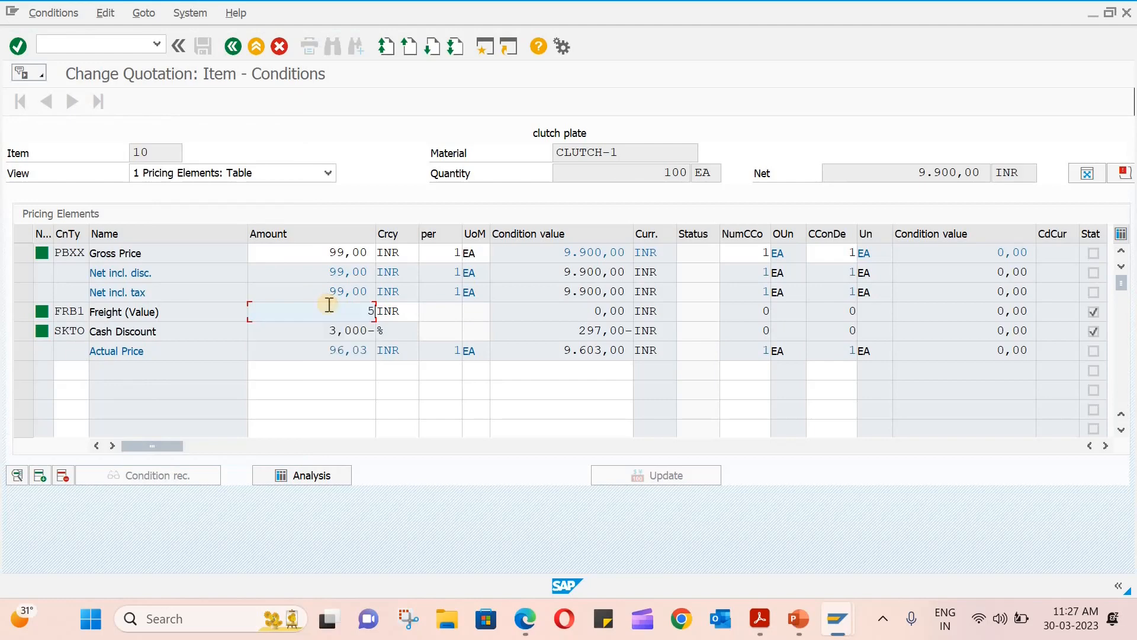
key("Return")
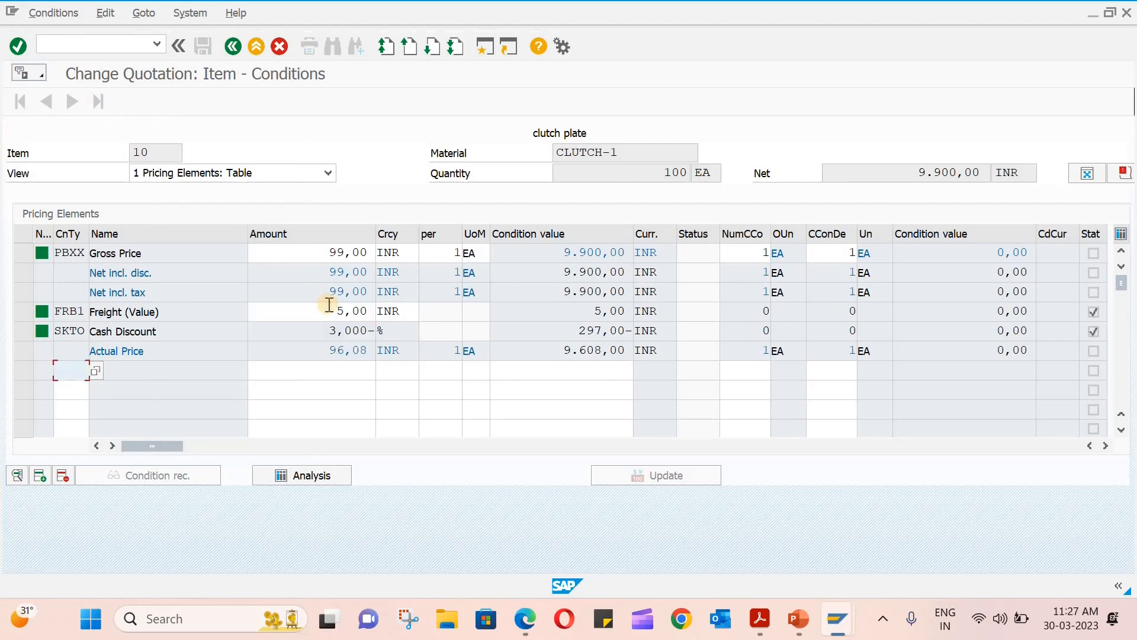
left_click(234, 48)
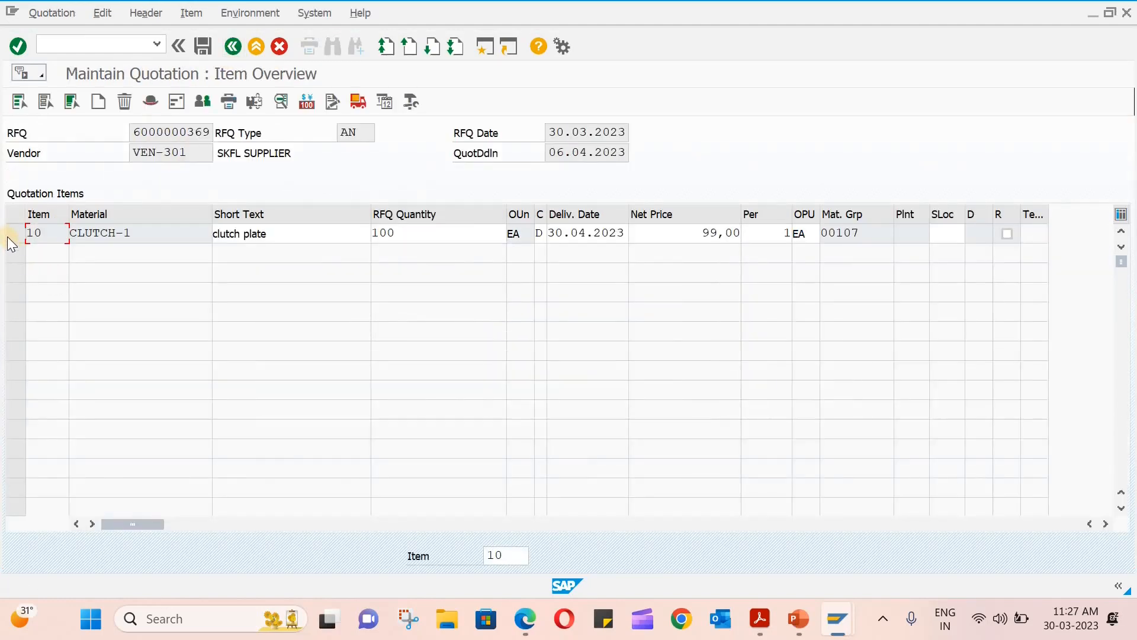
Set item 10's delivery date to 18.05.2023 in its item details and save the SKFL SUPPLIER quotation.
left_click(16, 233)
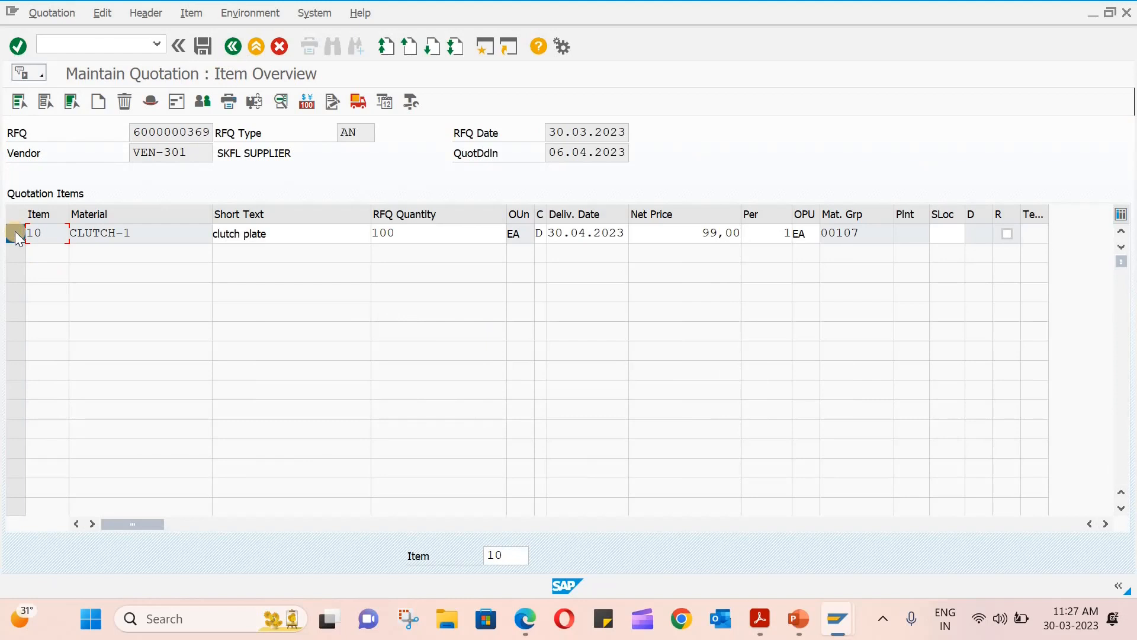
left_click(254, 103)
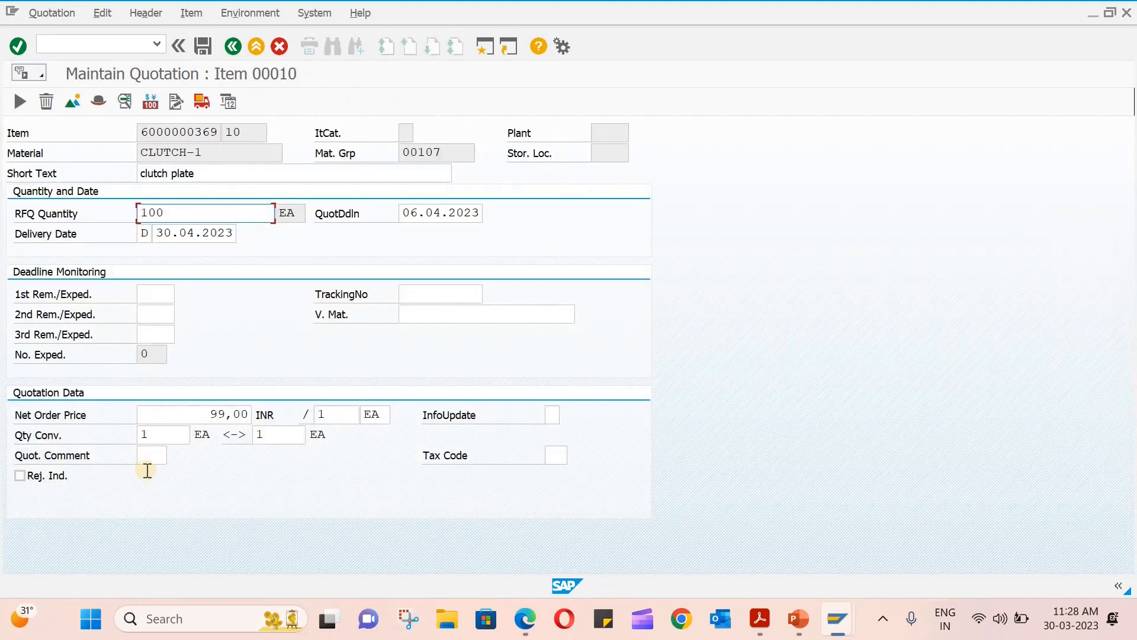
left_click(217, 233)
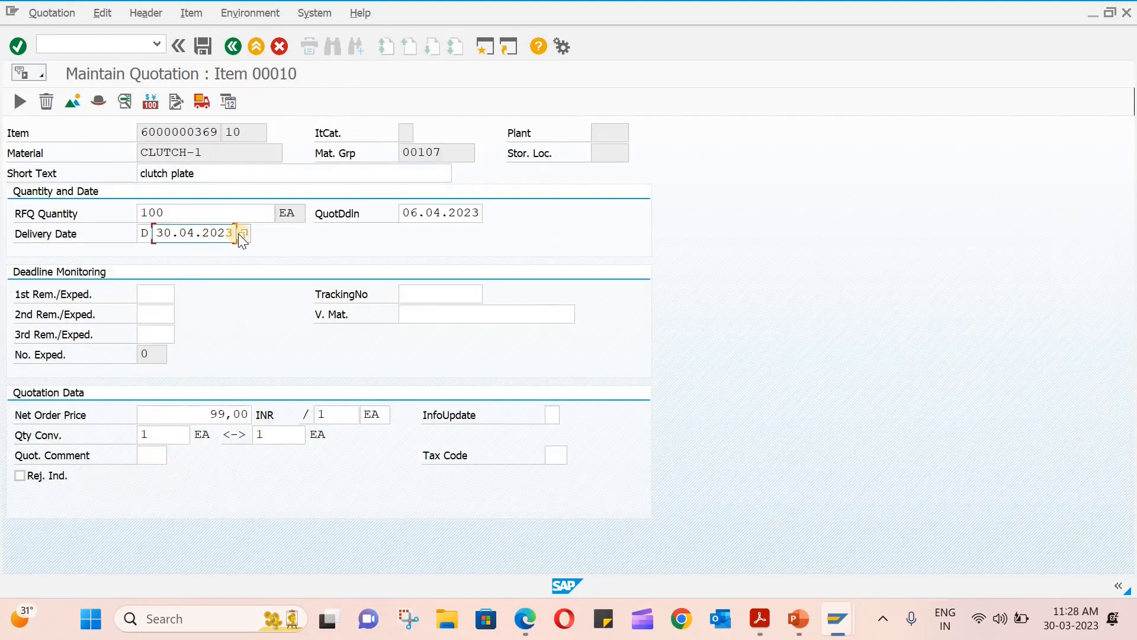
left_click(242, 233)
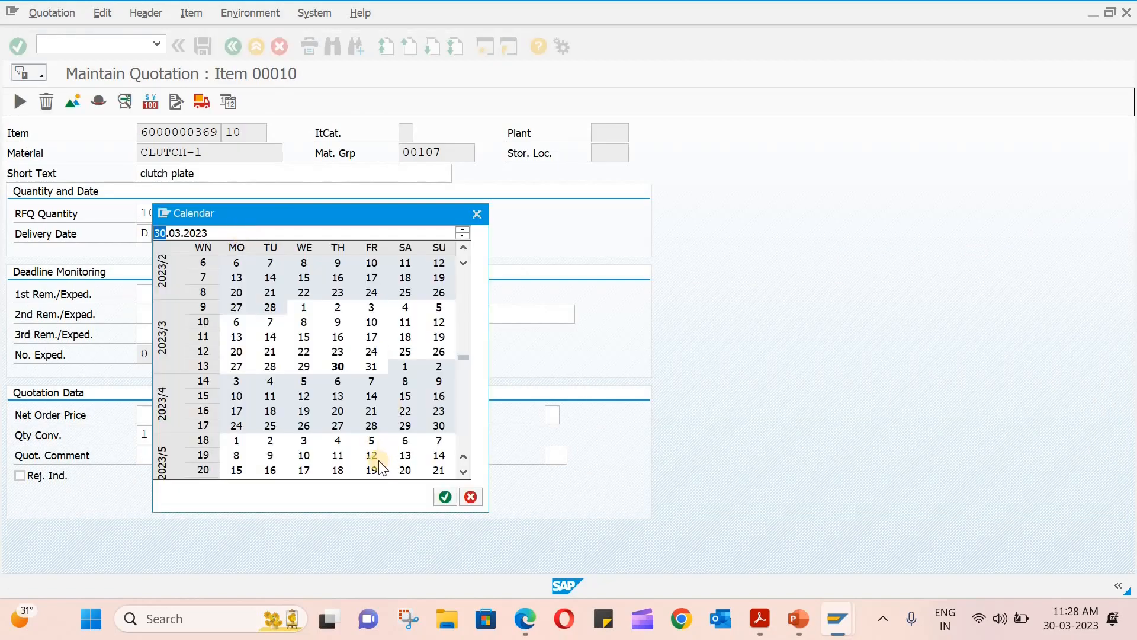
left_click(338, 470)
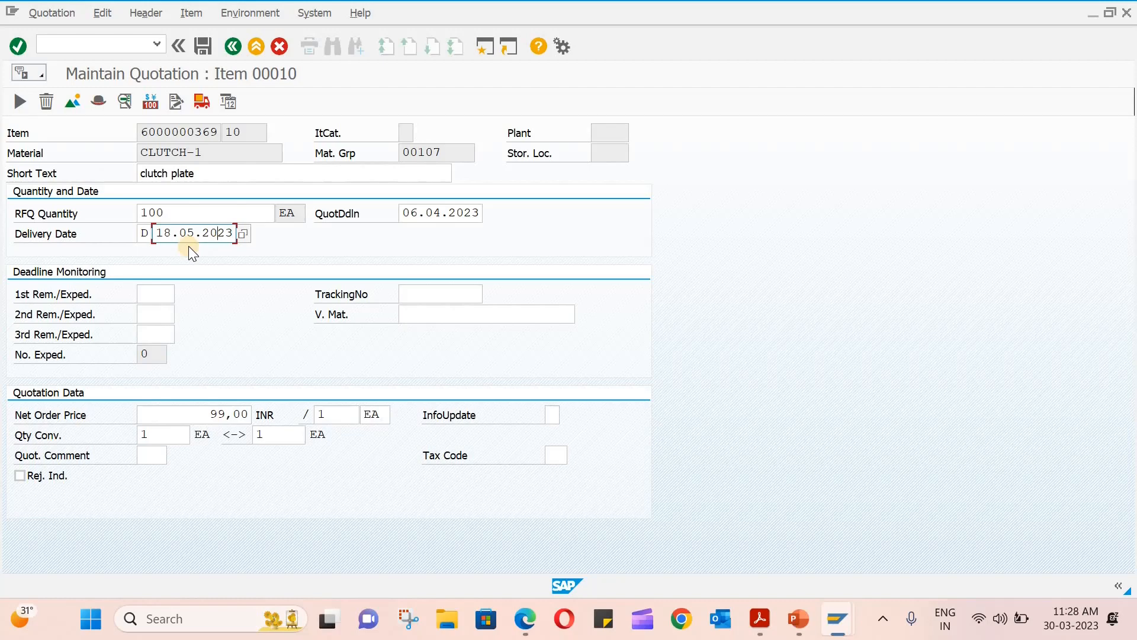
key("F3")
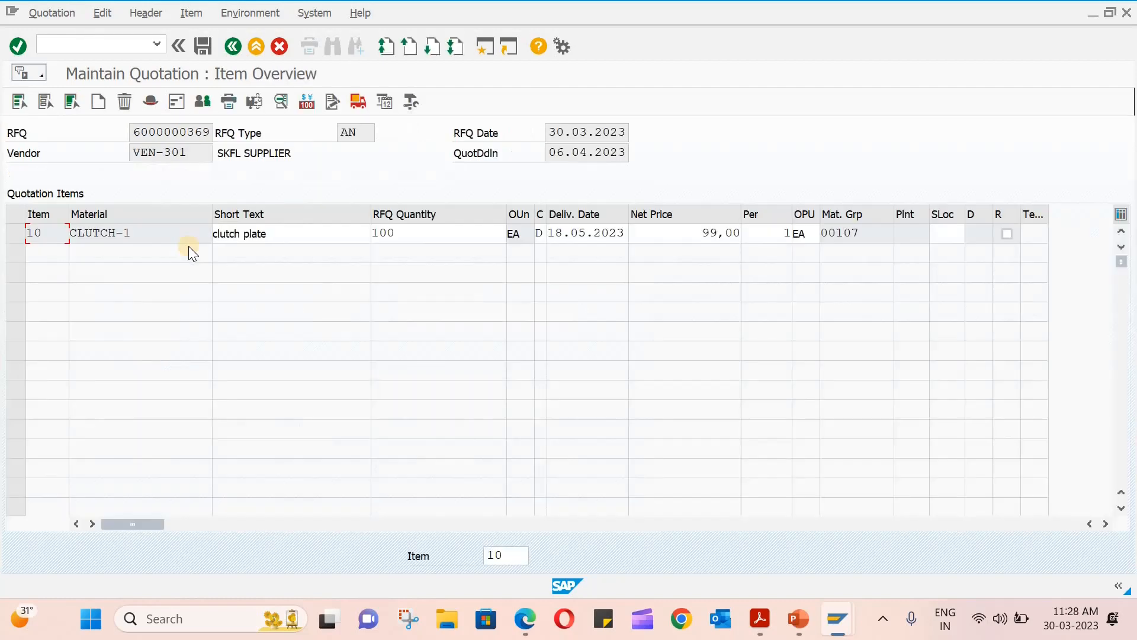
left_click(207, 46)
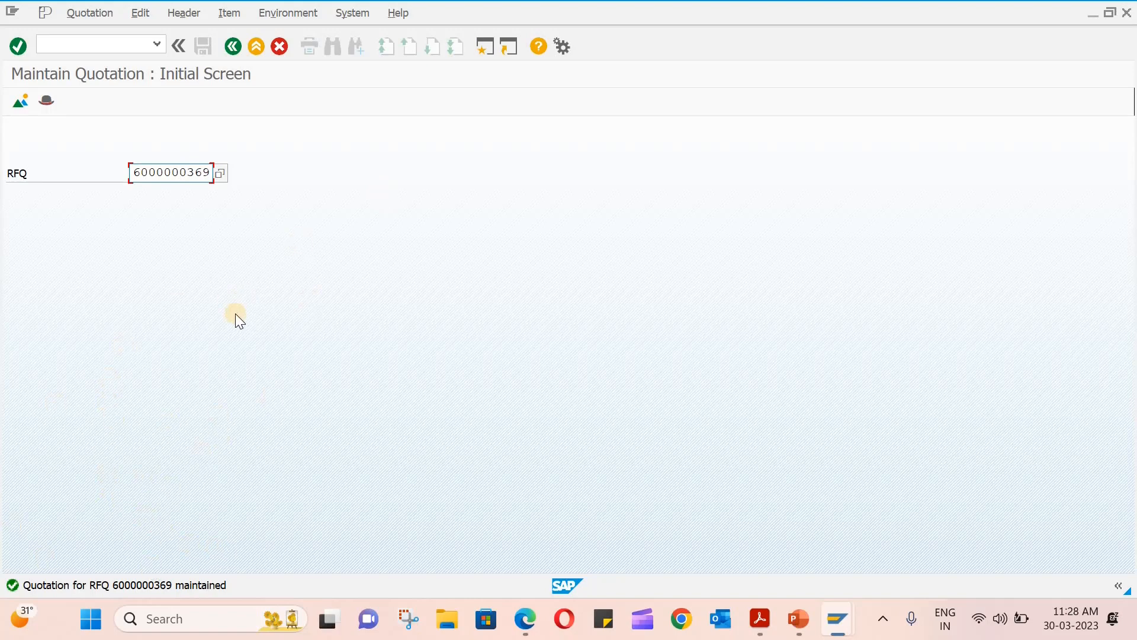
Leave quotation maintenance, display the saved SKFL SUPPLIER quotation with ME48 to check its item, and return to SAP Easy Access.
left_click(276, 13)
left_click(281, 46)
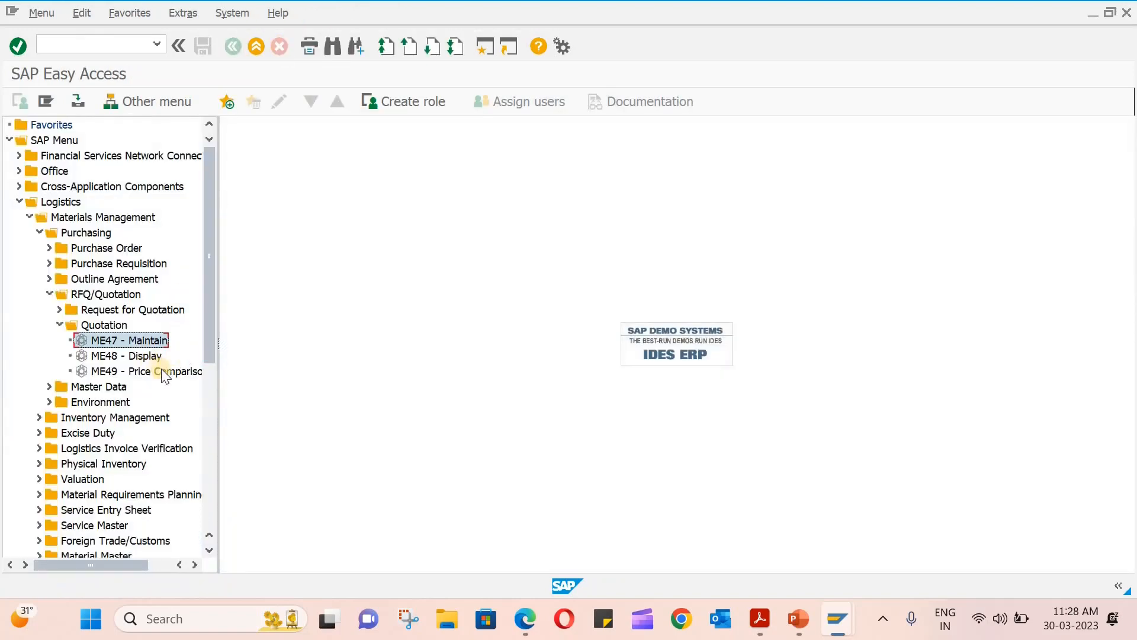
double_click(148, 356)
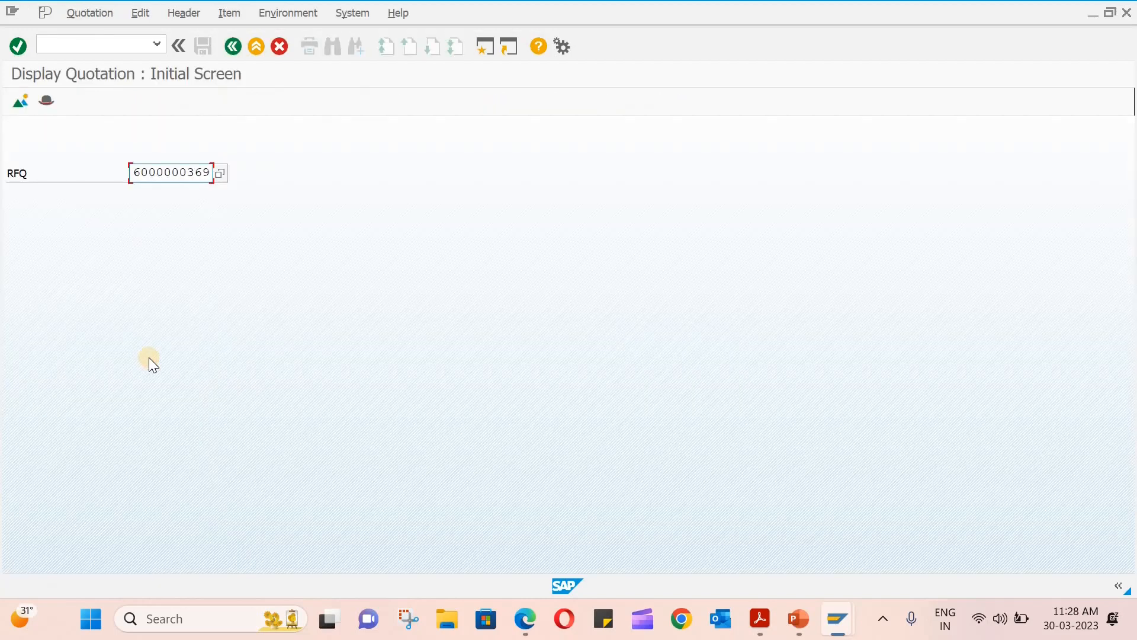
key("Return")
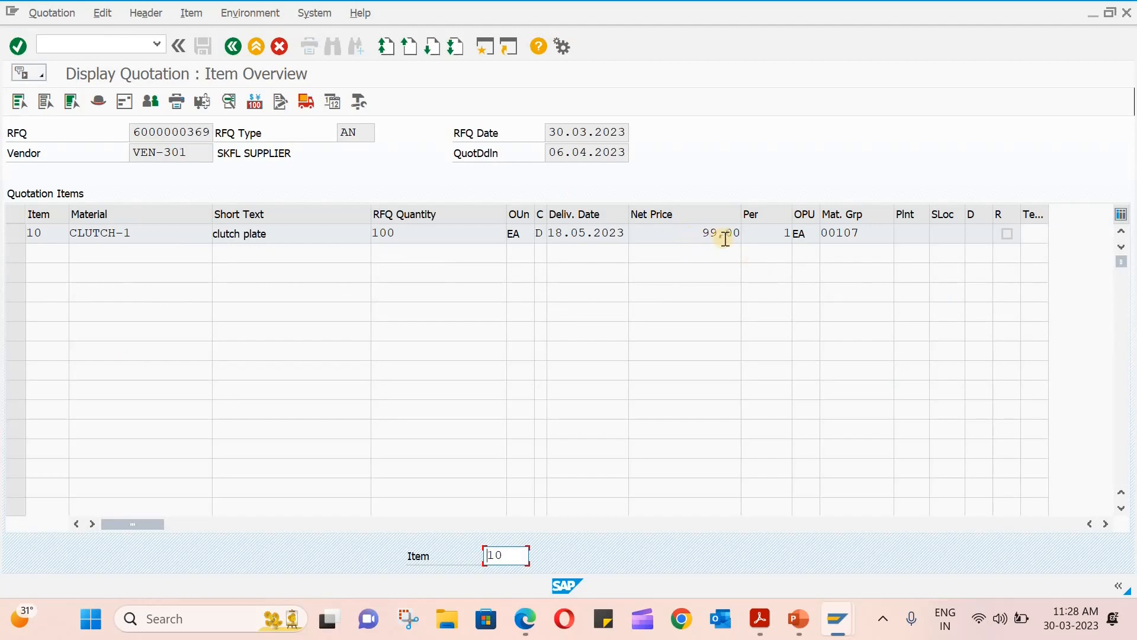
left_click(234, 45)
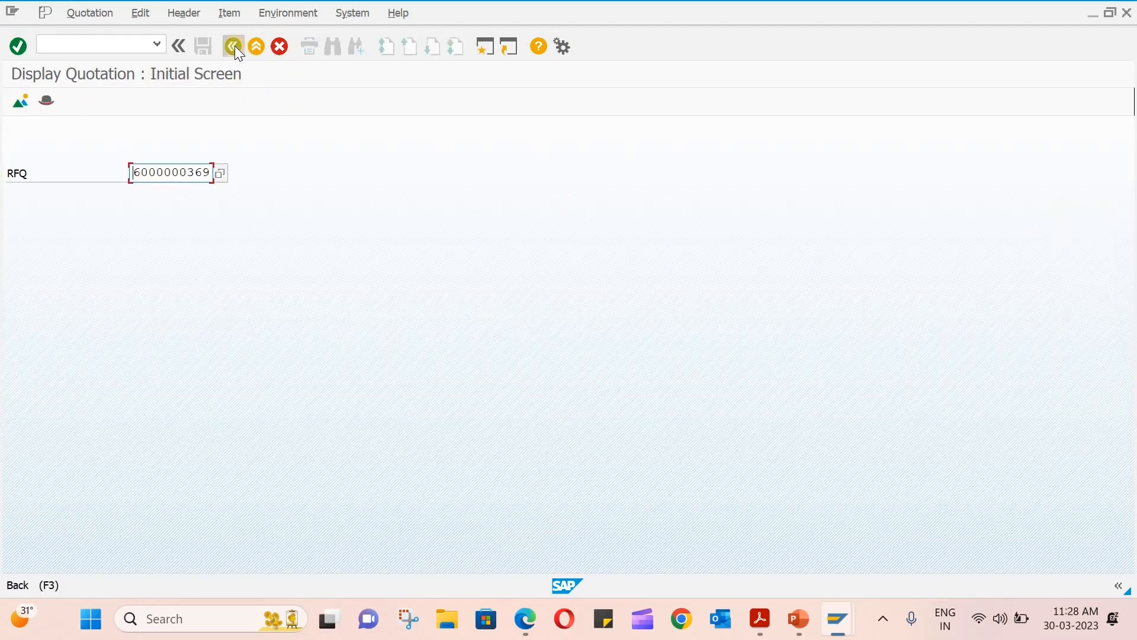
left_click(233, 46)
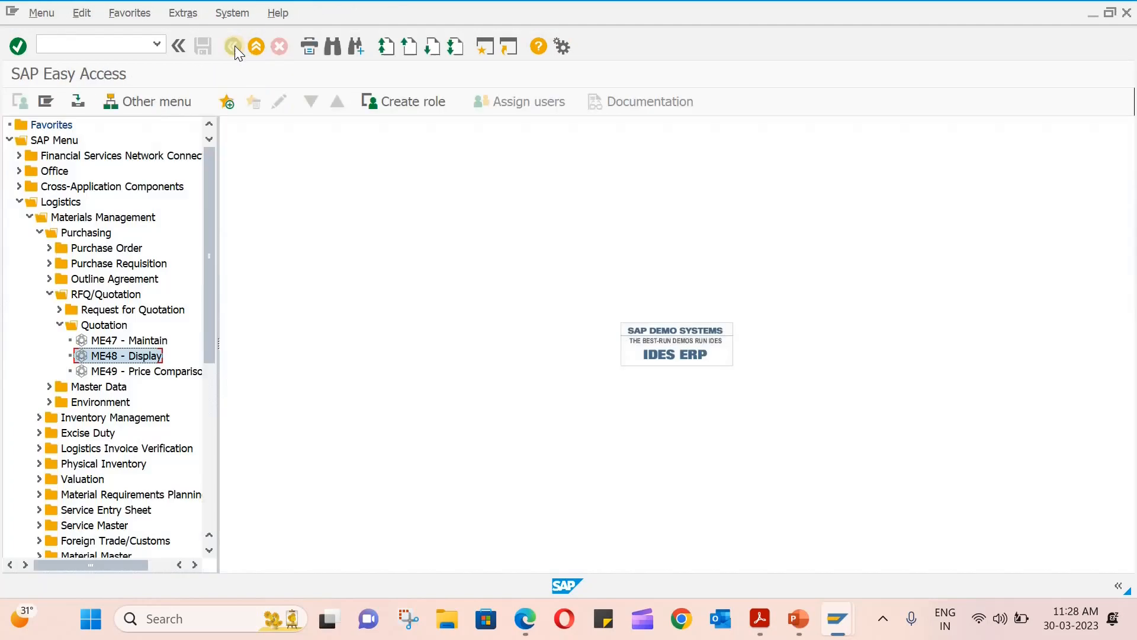
Run the ME49 price comparison for collective RFQ T-200, examine the vendors' quotations, and return to the selection screen.
double_click(163, 371)
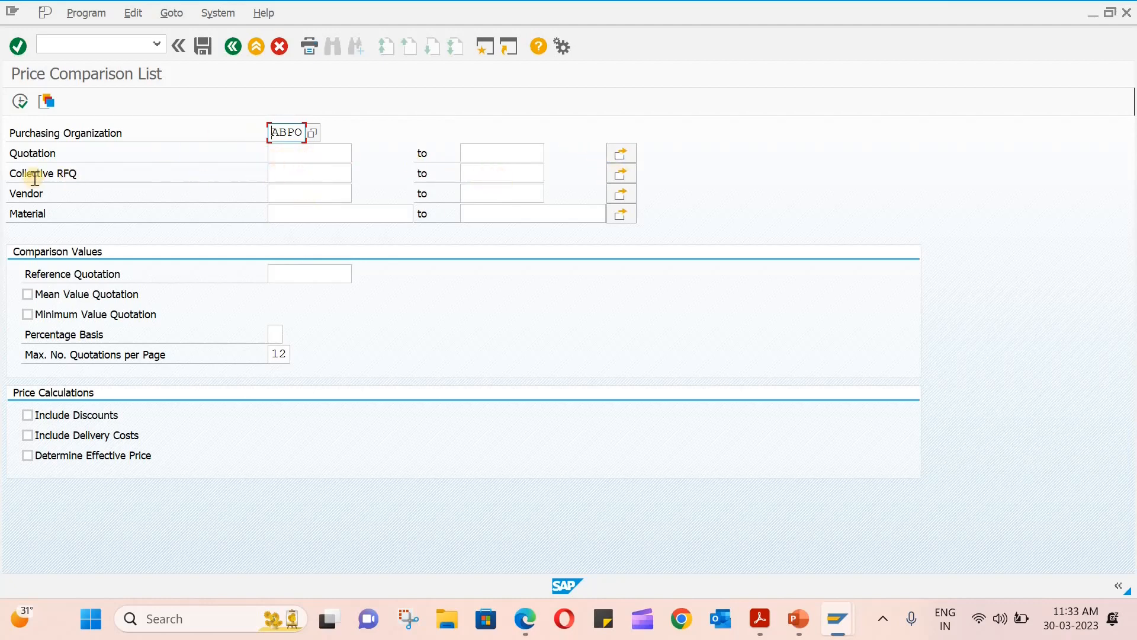
left_click(280, 171)
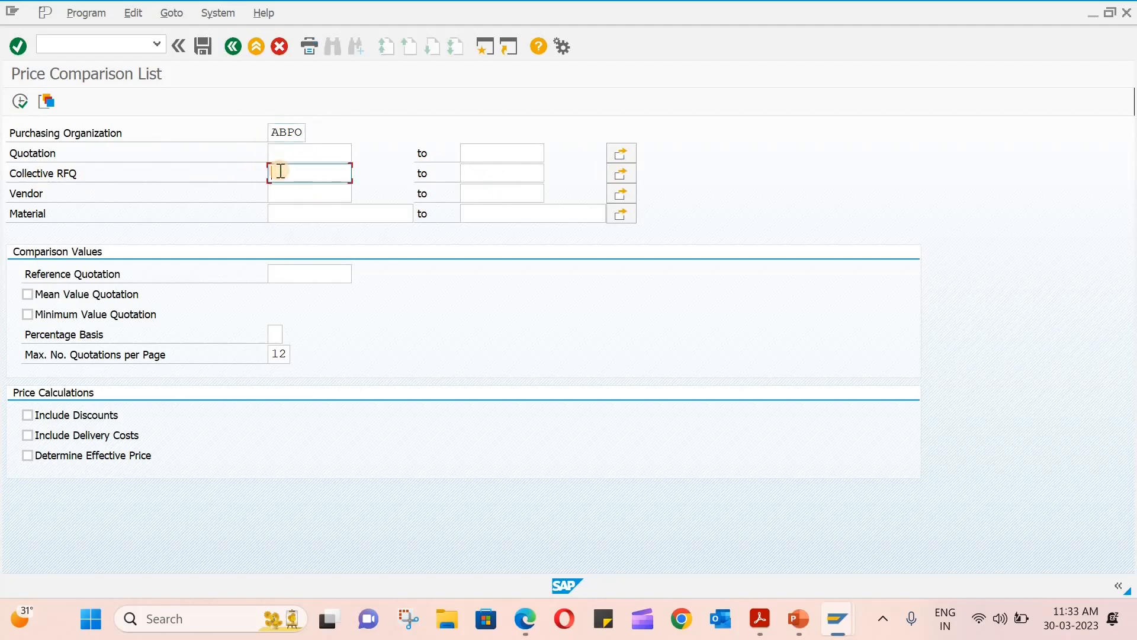
type("t-200")
key("Return")
left_click(21, 102)
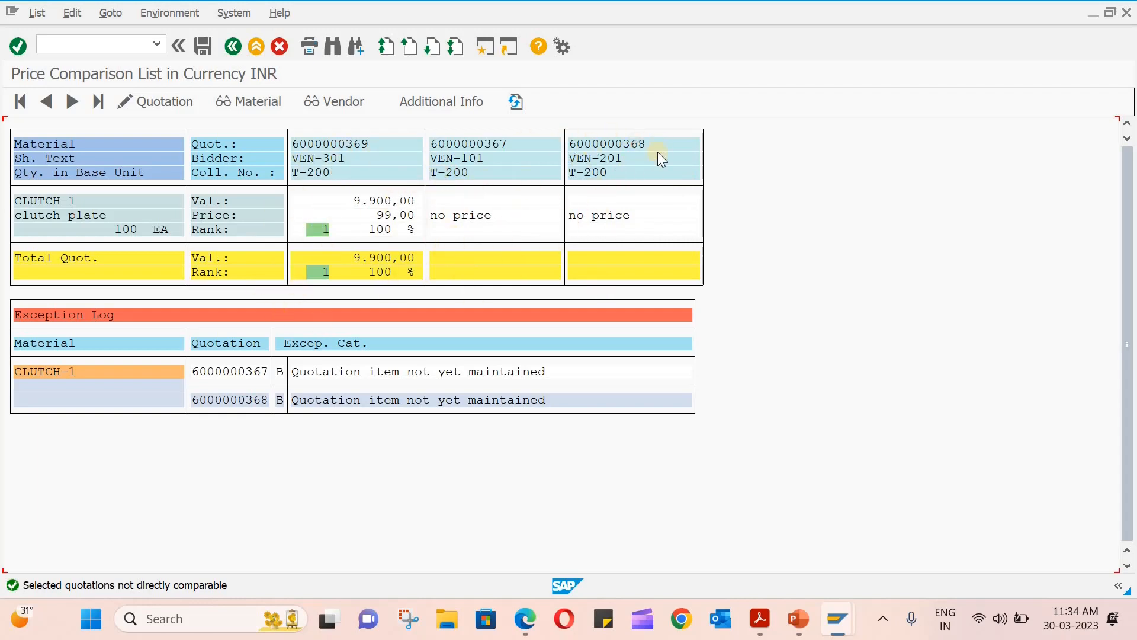
left_click(278, 53)
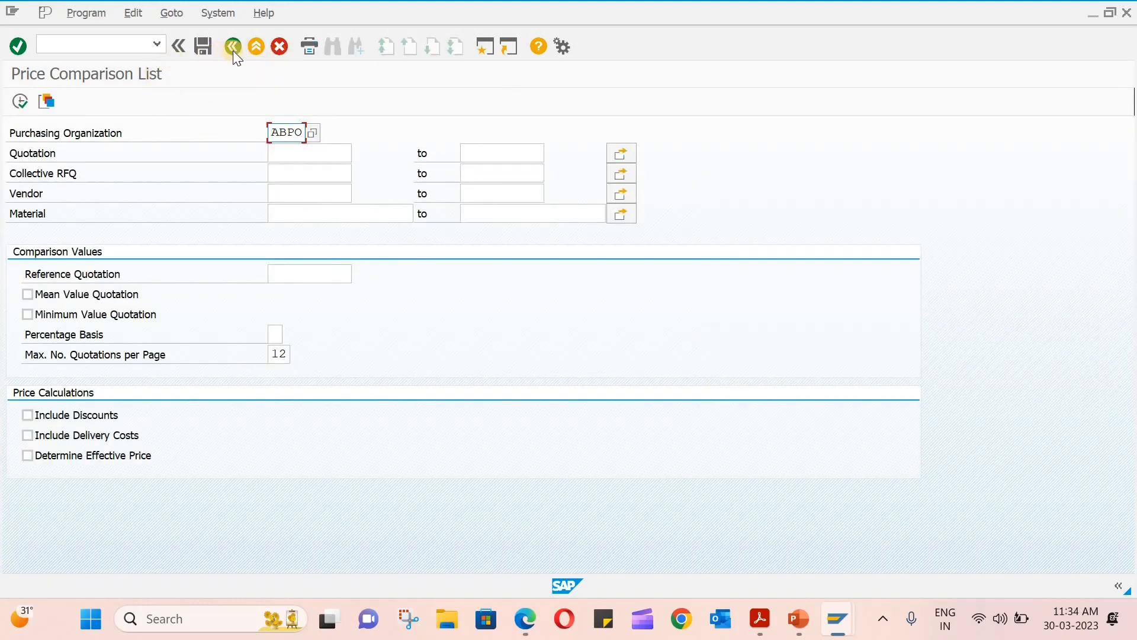
Leave the price comparison, open the VK suppliers RFQ for quotation maintenance with ME47, and set item 10's net price to 90.
left_click(233, 47)
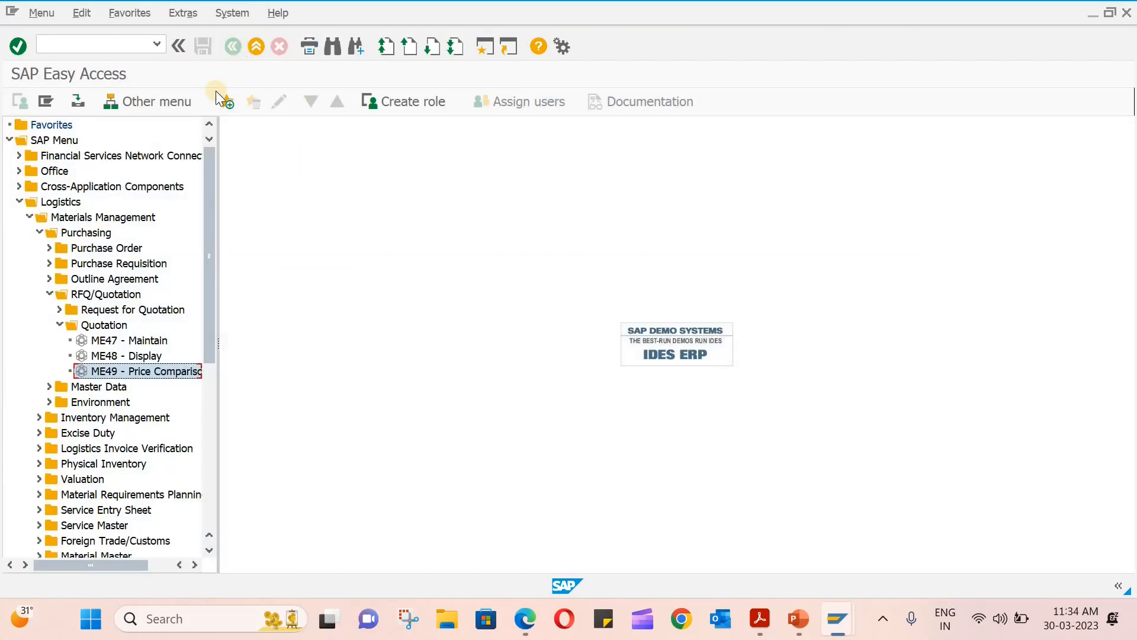
double_click(123, 337)
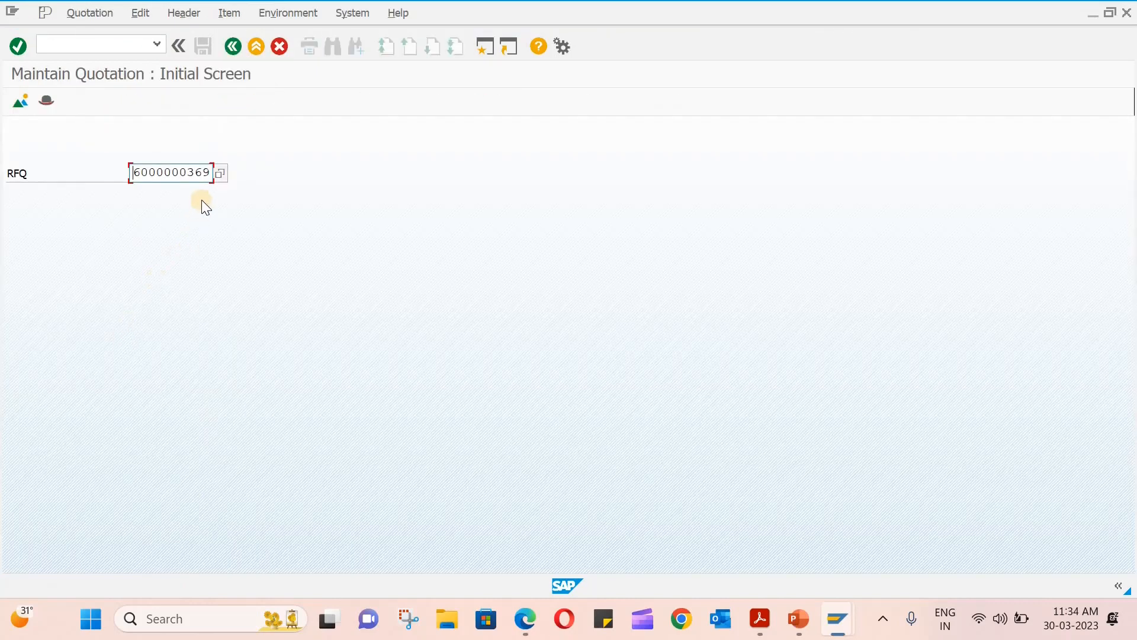
left_click(207, 173)
key("BackSpace")
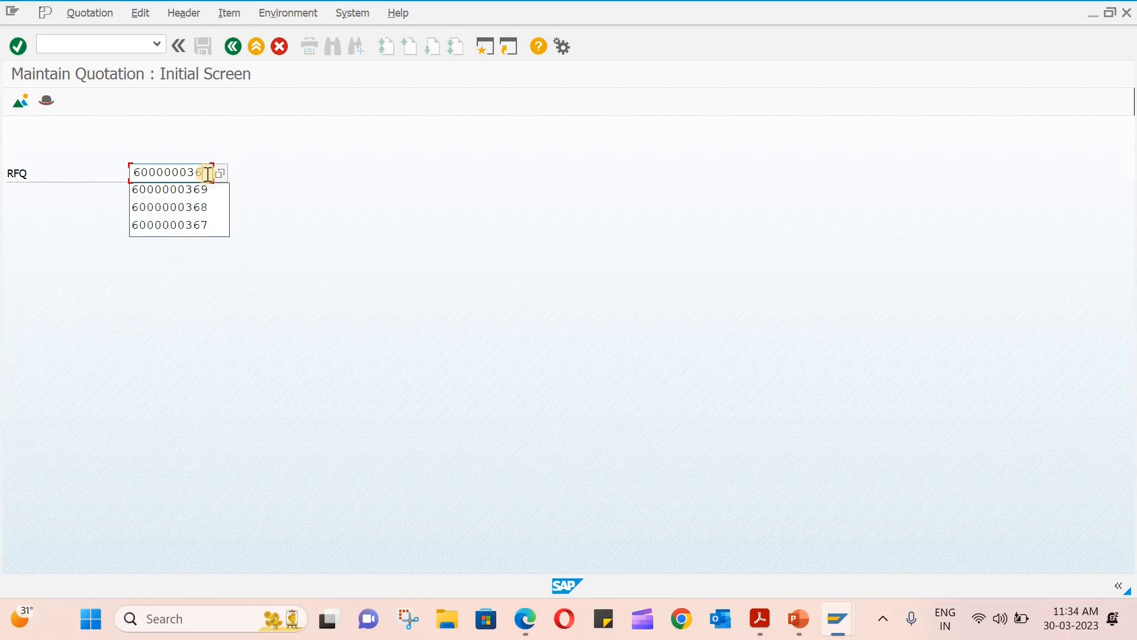
type("7")
key("Return")
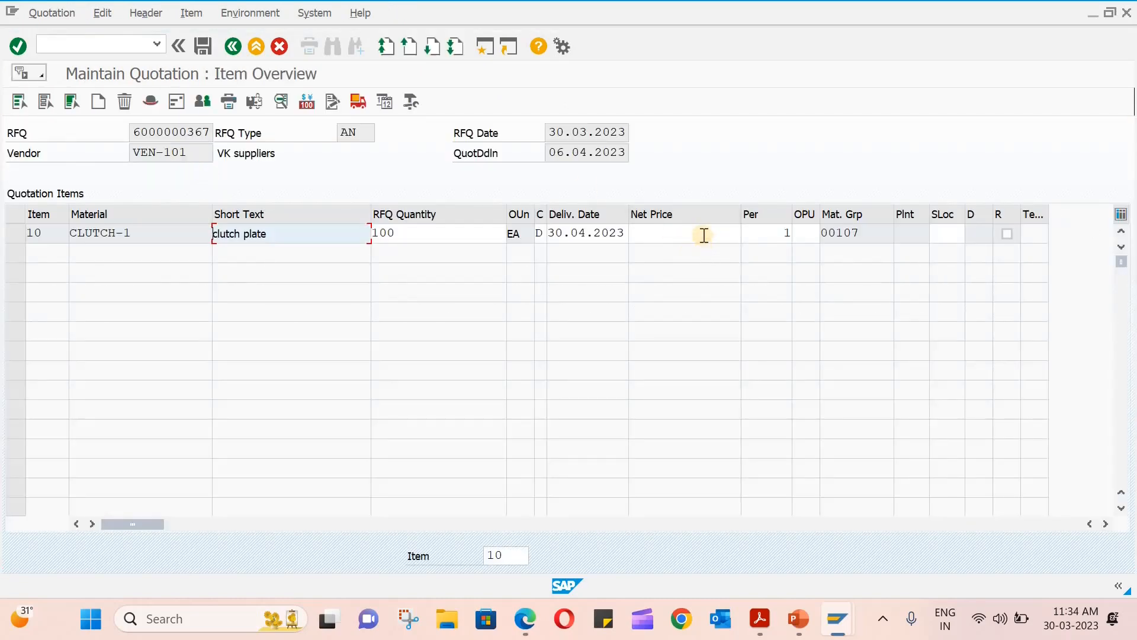
left_click(703, 235)
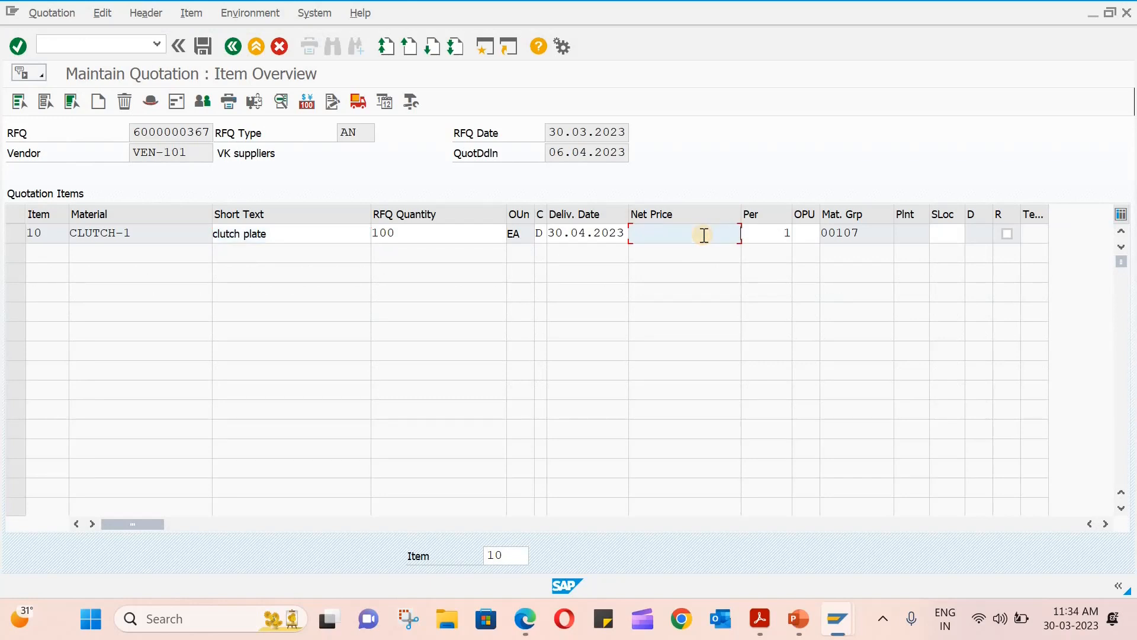
type("90")
key("Return")
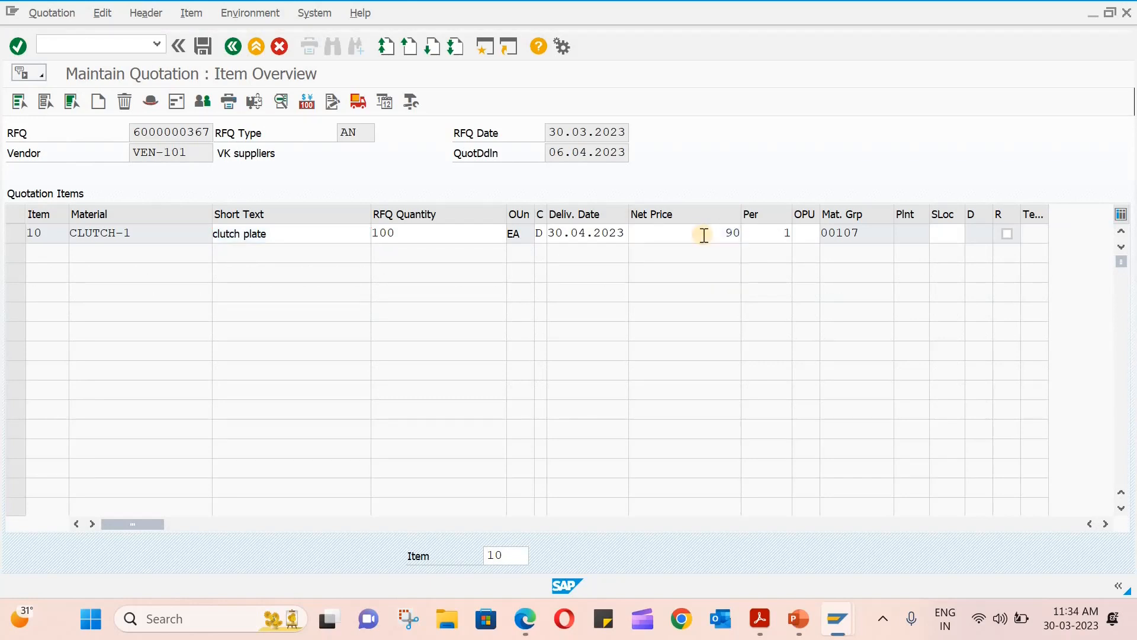
Add condition type FRB1, Freight (Value), with an amount of 10 INR to item 10's conditions and save the VK suppliers quotation.
left_click(13, 234)
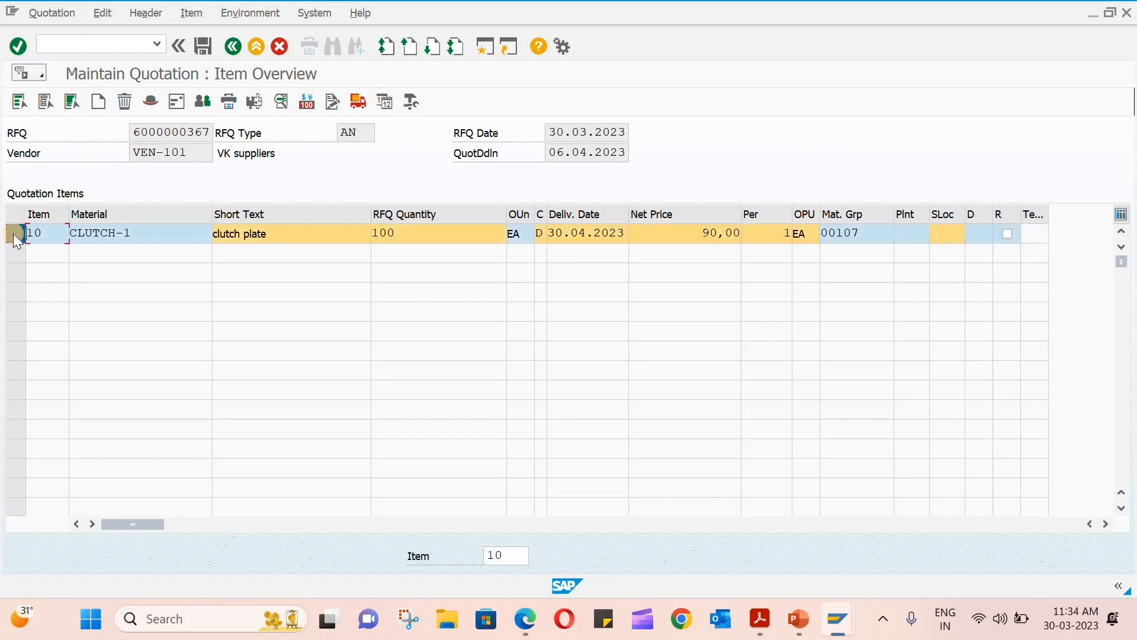
left_click(308, 101)
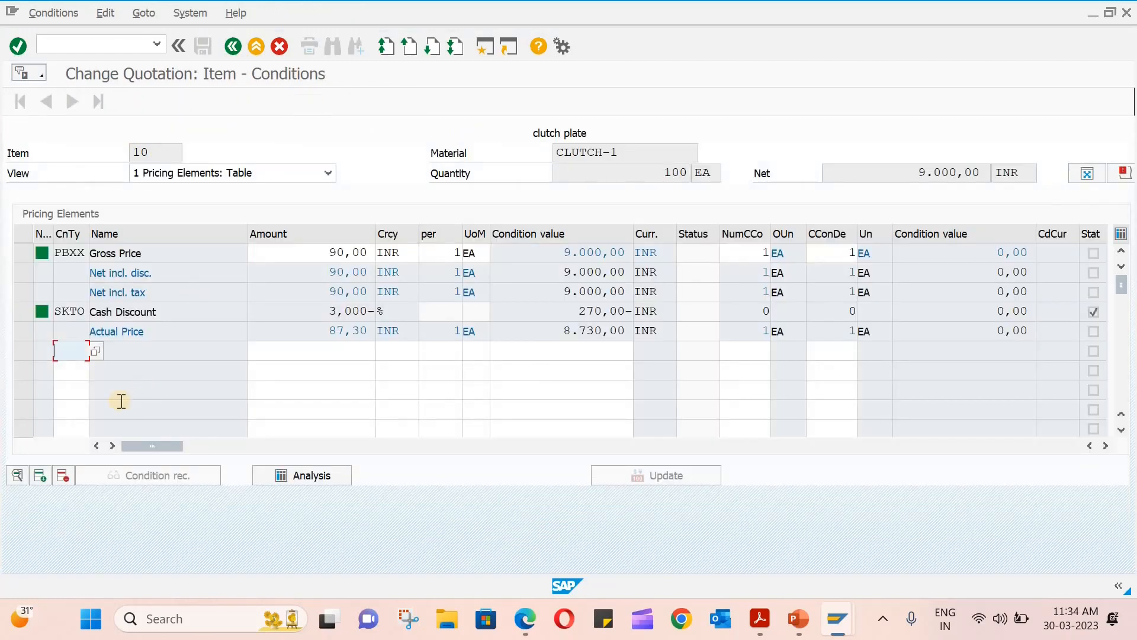
left_click(97, 357)
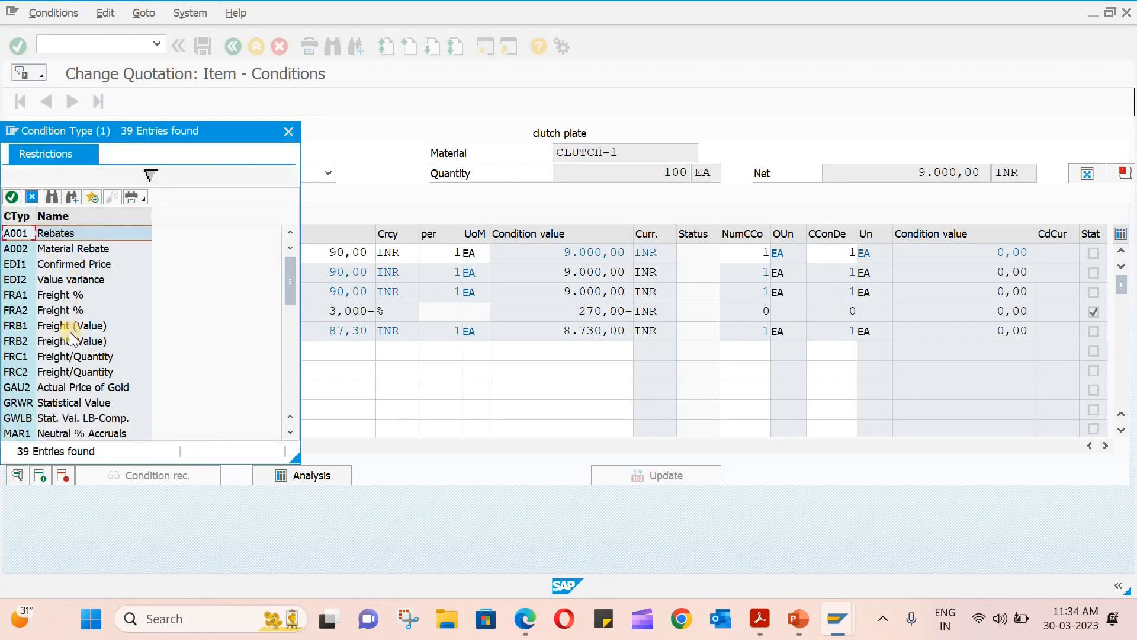
double_click(70, 325)
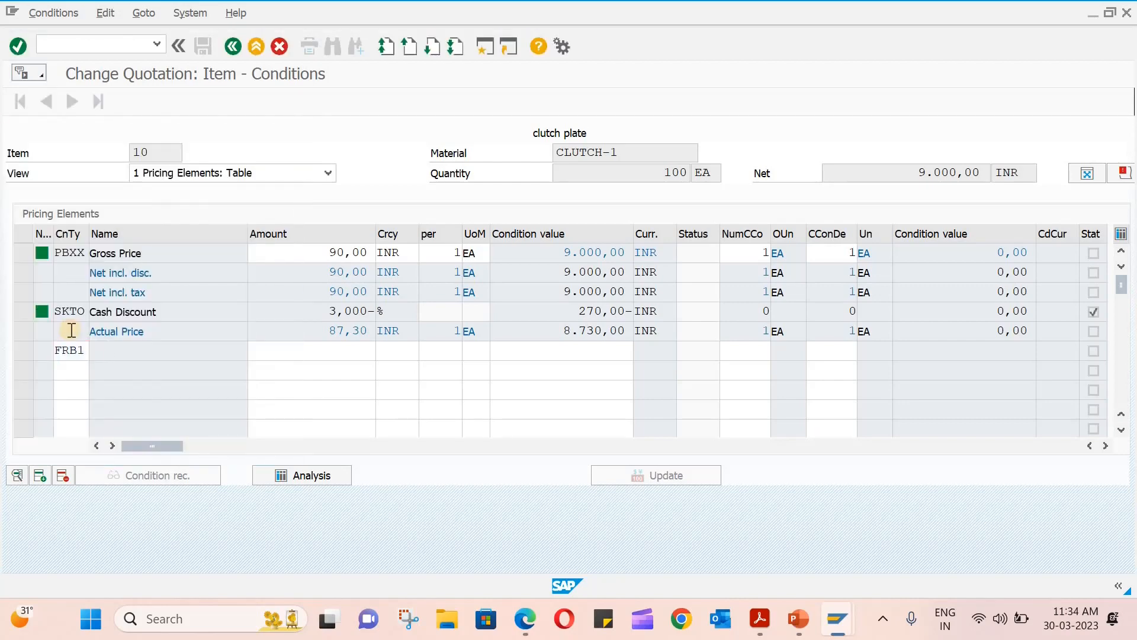
key("Return")
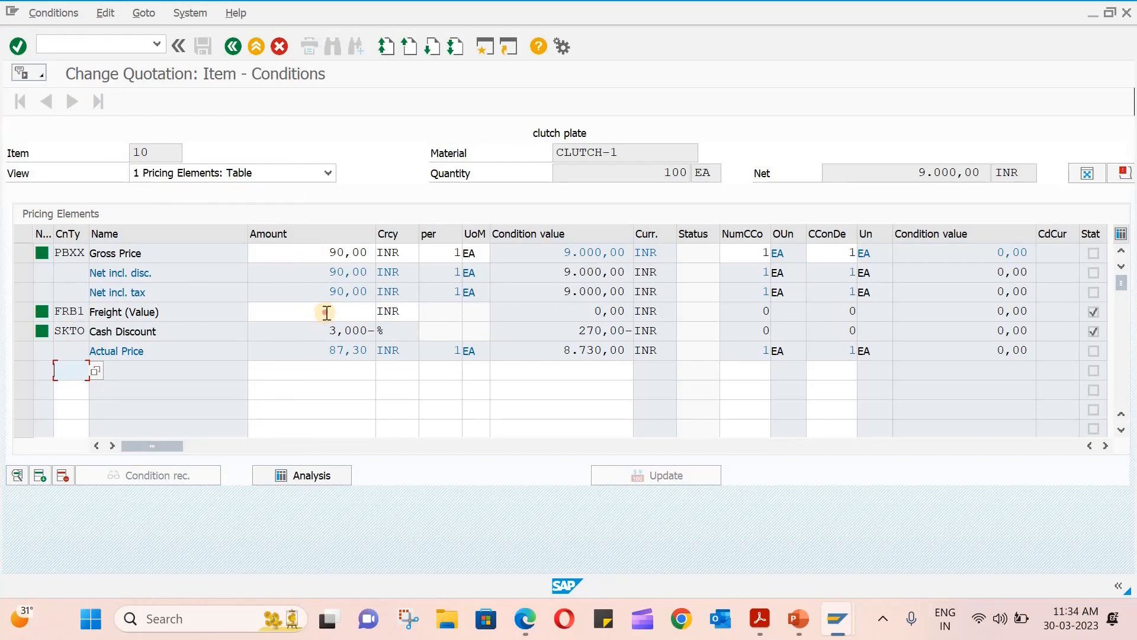
left_click(327, 312)
type("10")
key("Return")
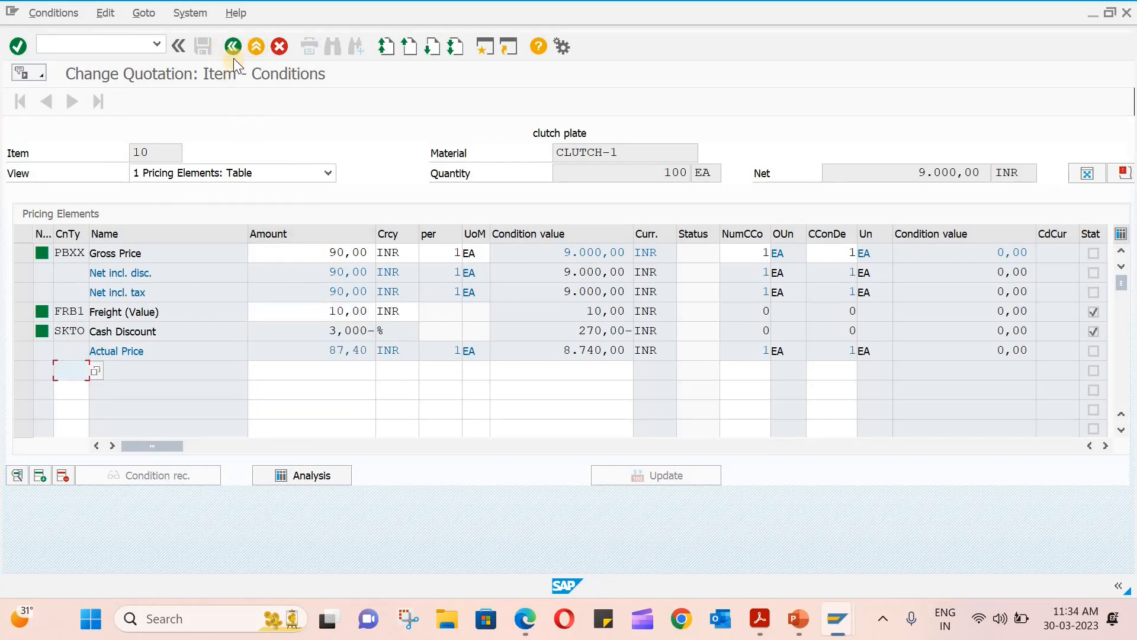
left_click(233, 51)
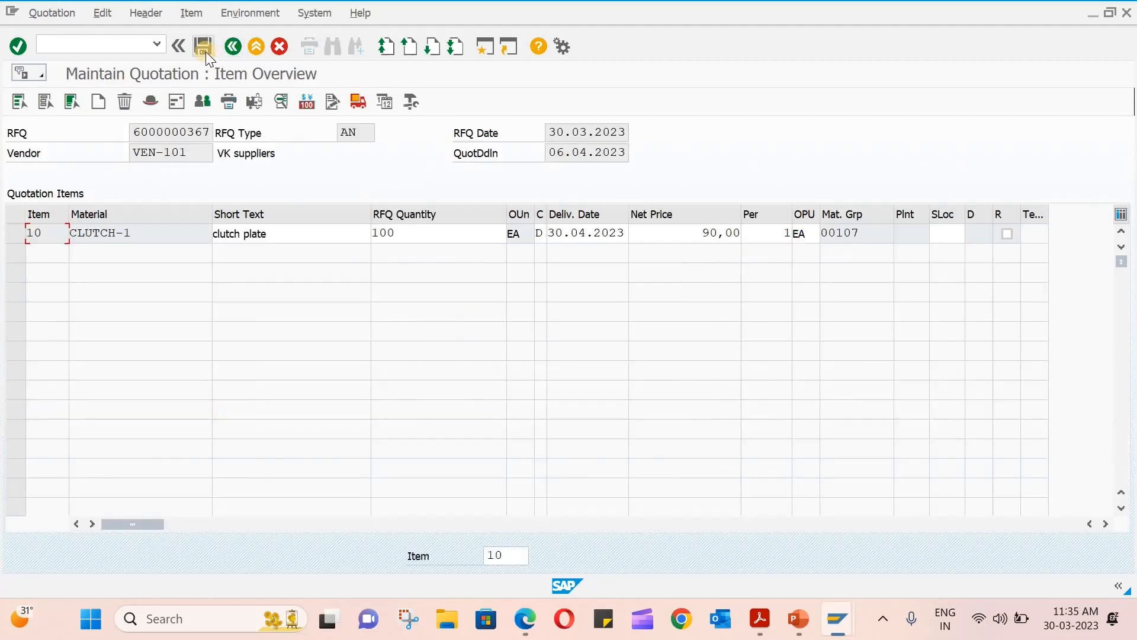
left_click(205, 52)
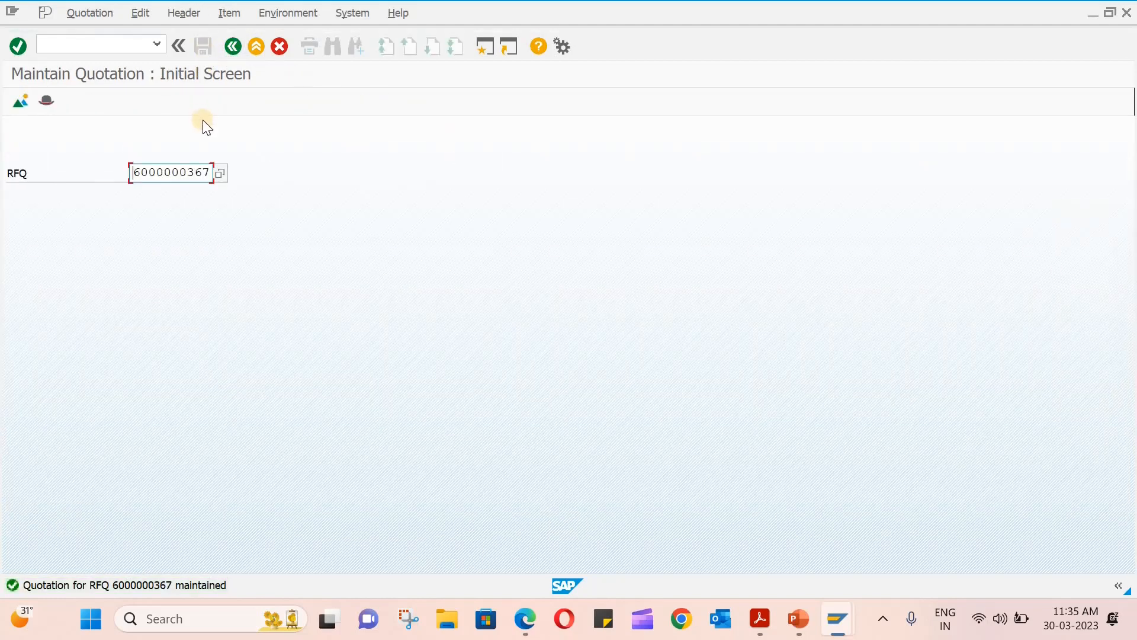
Open the KL Supplier RFQ for quotation maintenance and set item 10's net price to 95.
left_click(211, 174)
key("BackSpace")
type("8")
key("Return")
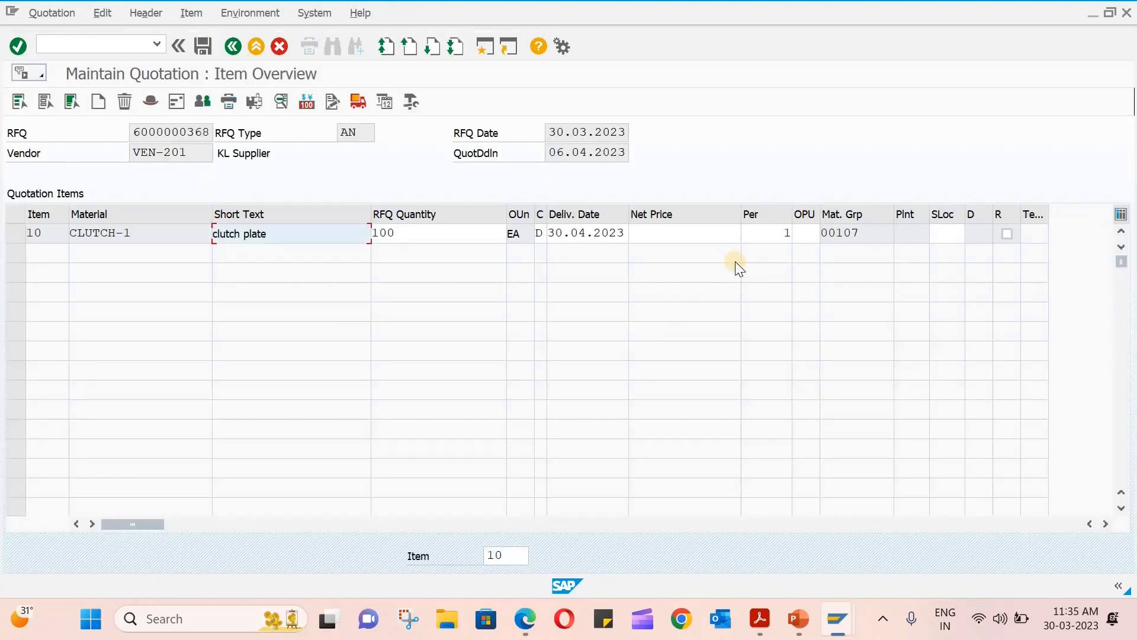
left_click(709, 238)
type("95")
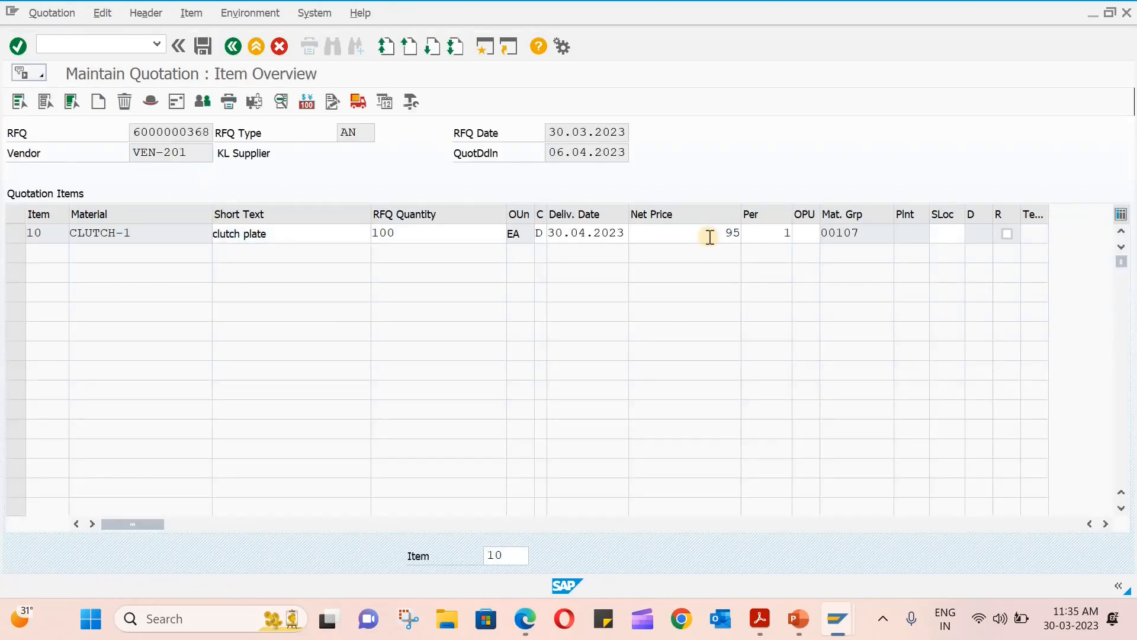
key("Return")
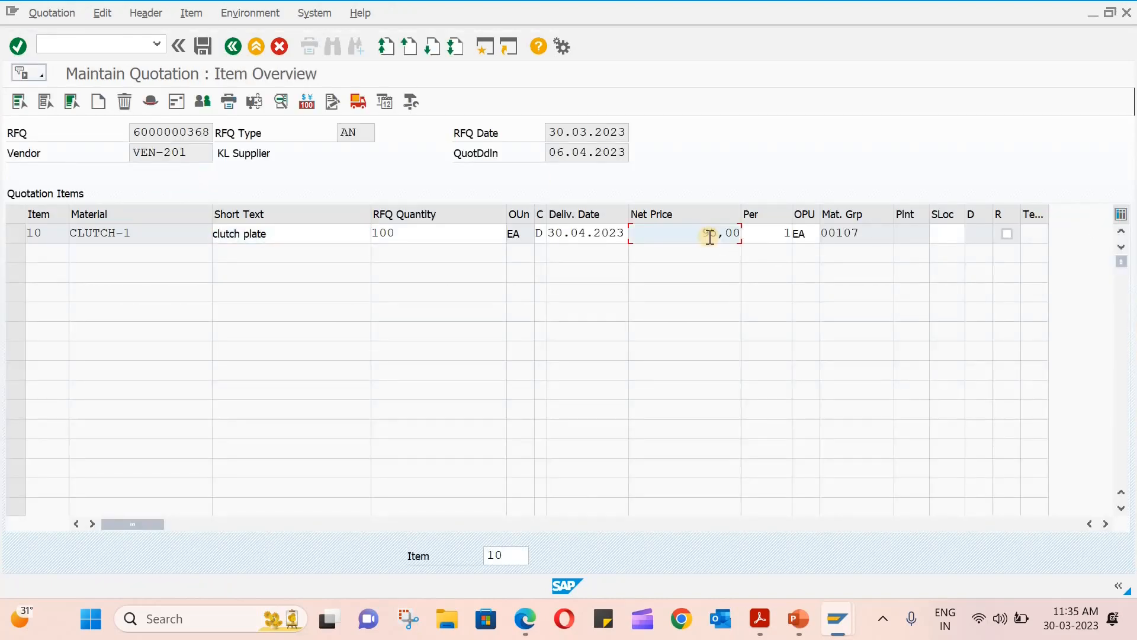
Add condition type FRA1, Freight %, with an amount of 2% to item 10's conditions and return to the item overview.
left_click(16, 238)
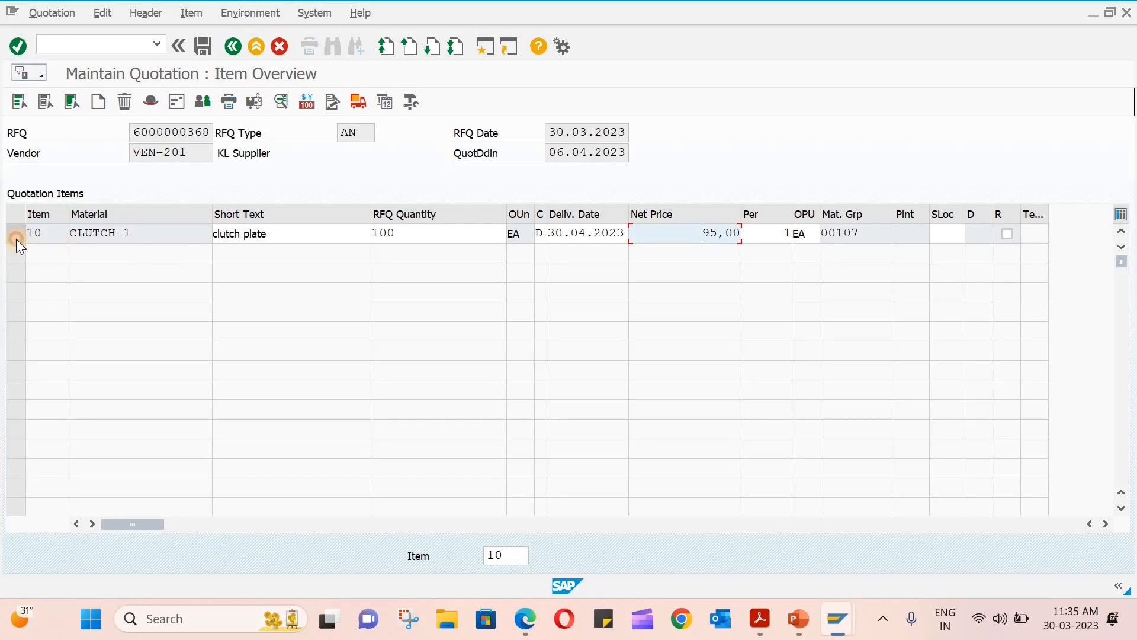
left_click(314, 108)
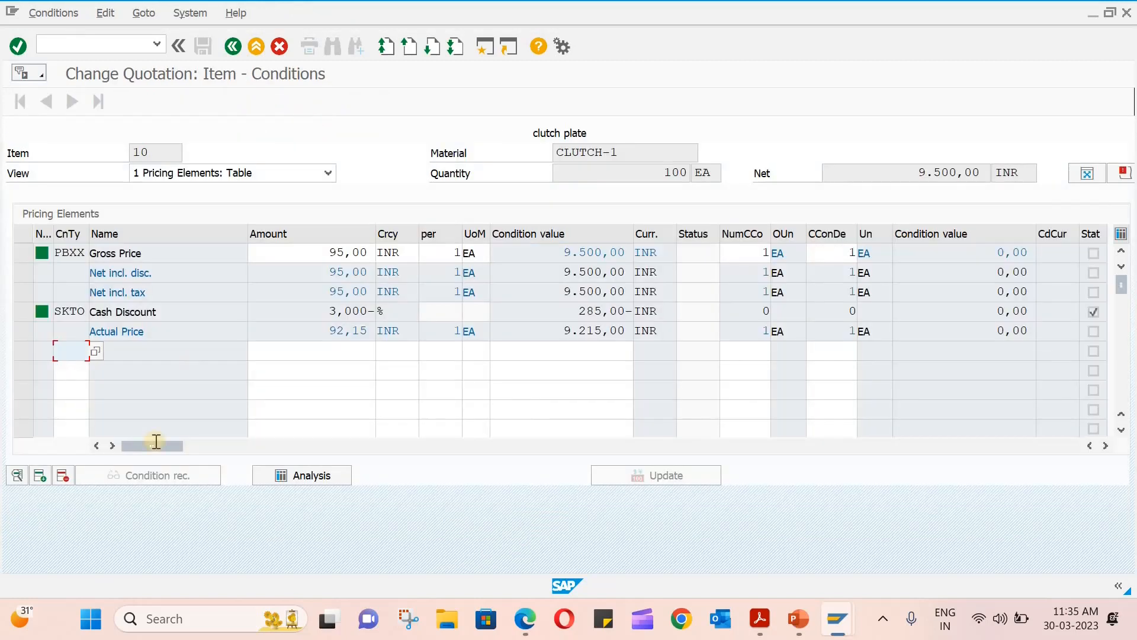
left_click(101, 346)
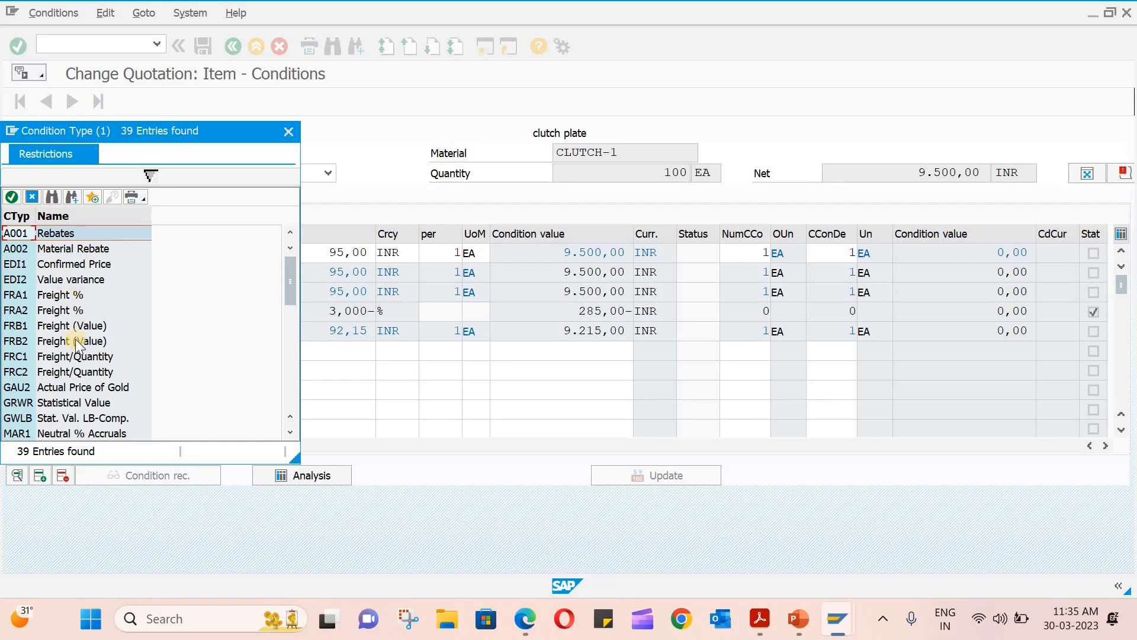
double_click(69, 290)
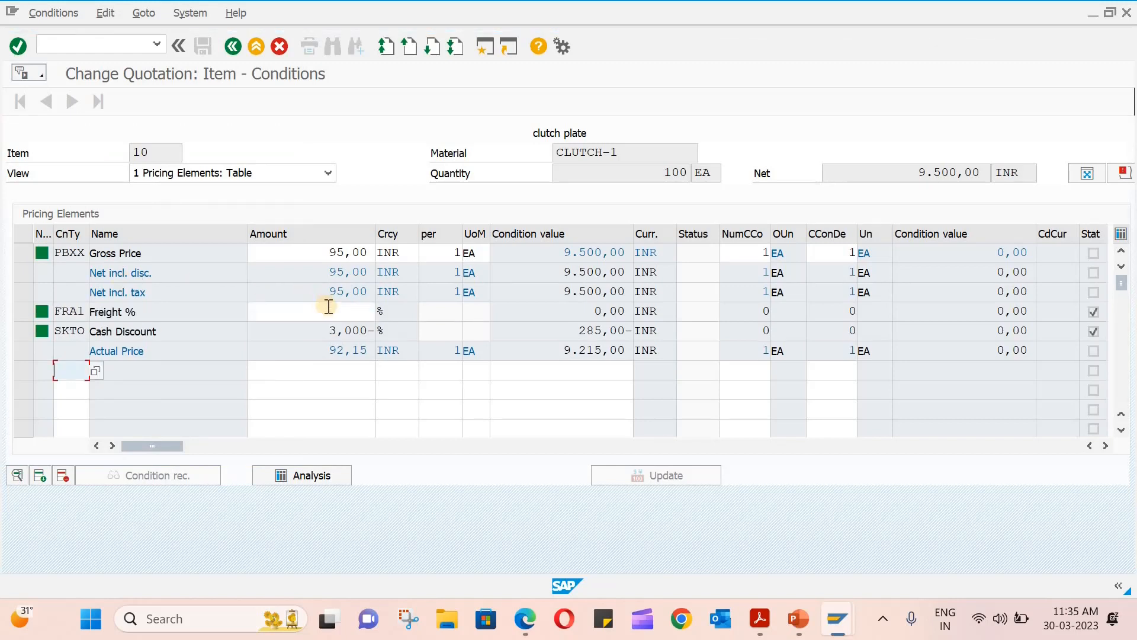
left_click(328, 306)
type("2")
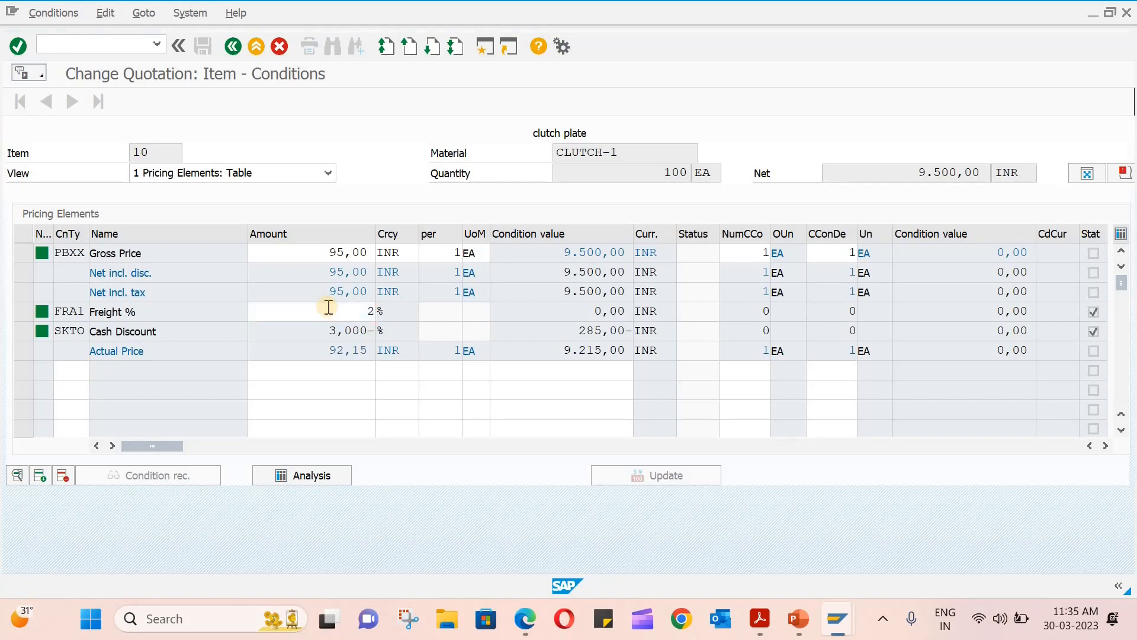
key("Return")
left_click(233, 37)
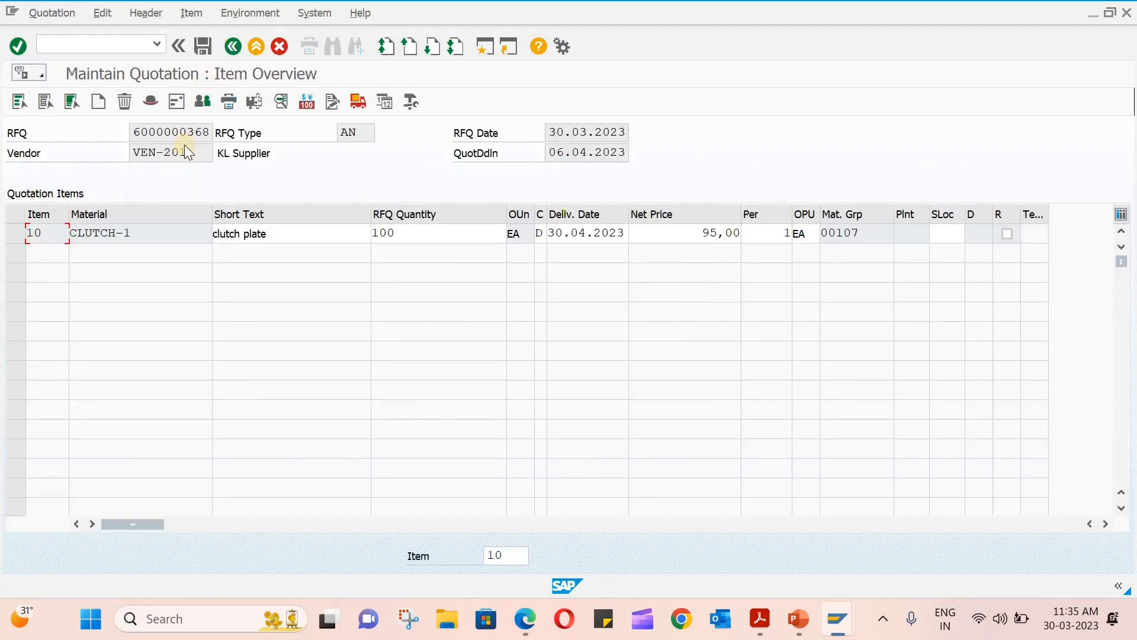
Set item 10's InfoUpdate indicator to A, Update with or without plant, in its item details and save the KL Supplier quotation.
left_click(18, 234)
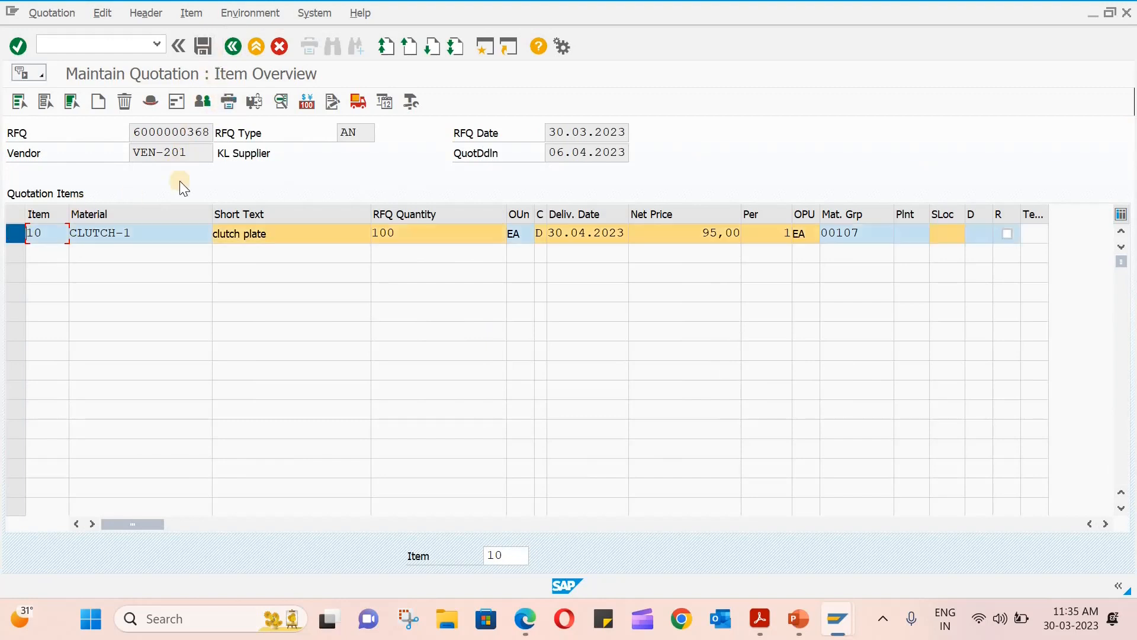
left_click(281, 102)
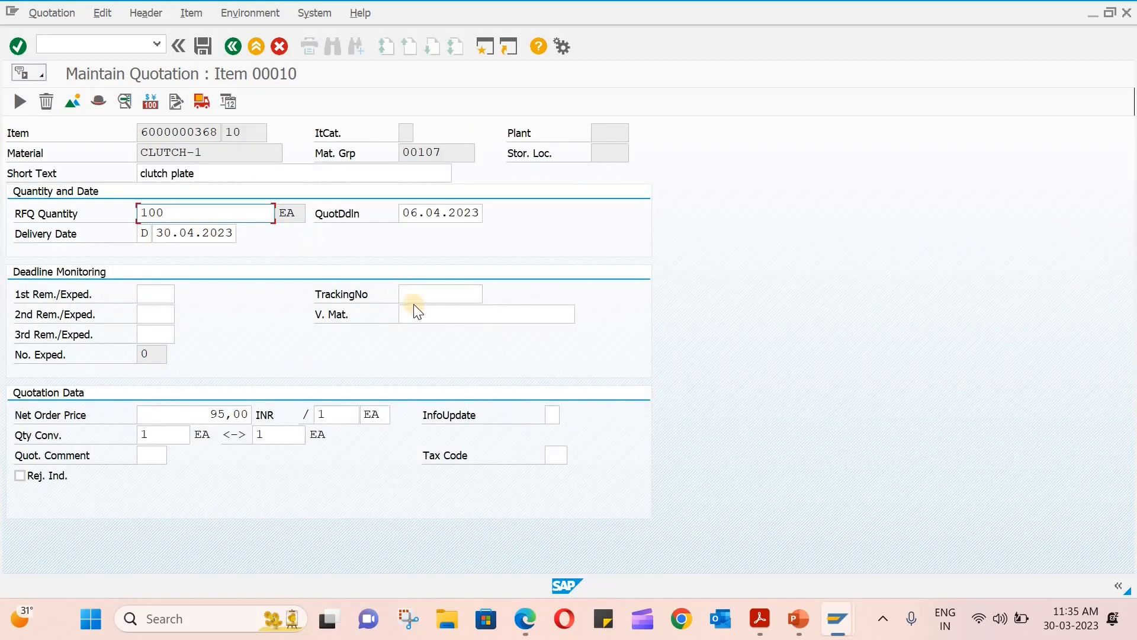
left_click(556, 413)
left_click(567, 413)
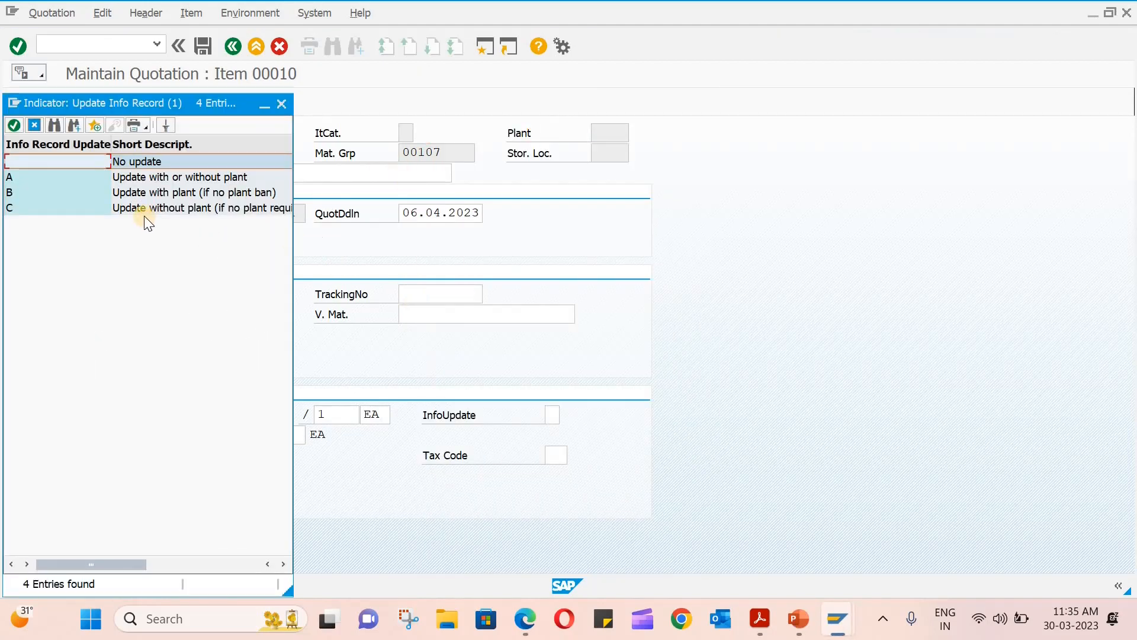
left_click(152, 178)
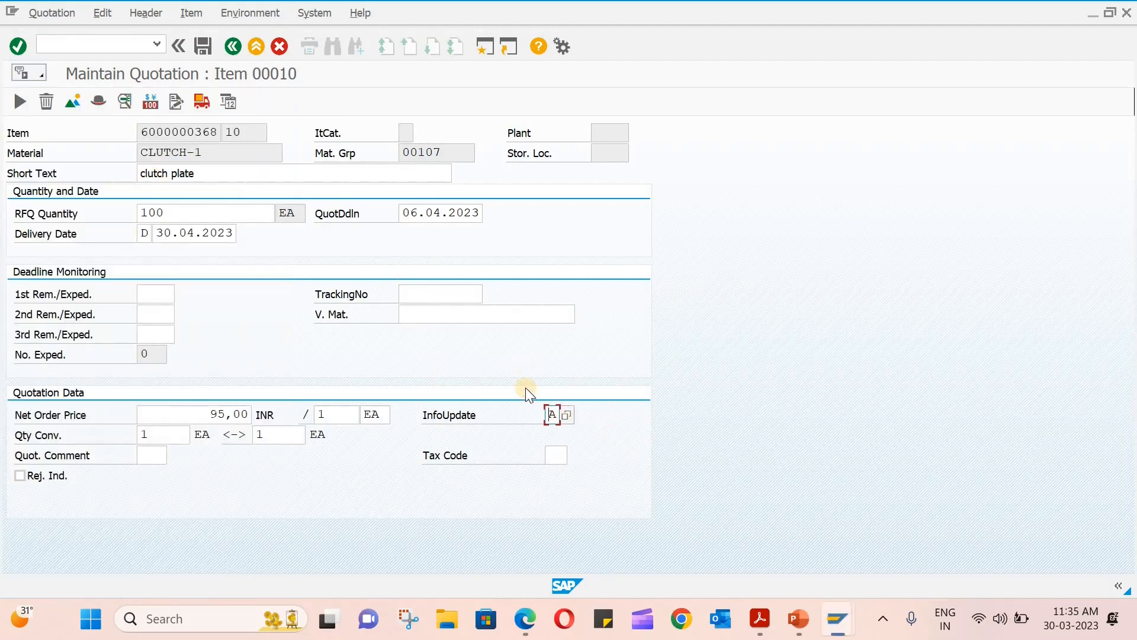
left_click(567, 414)
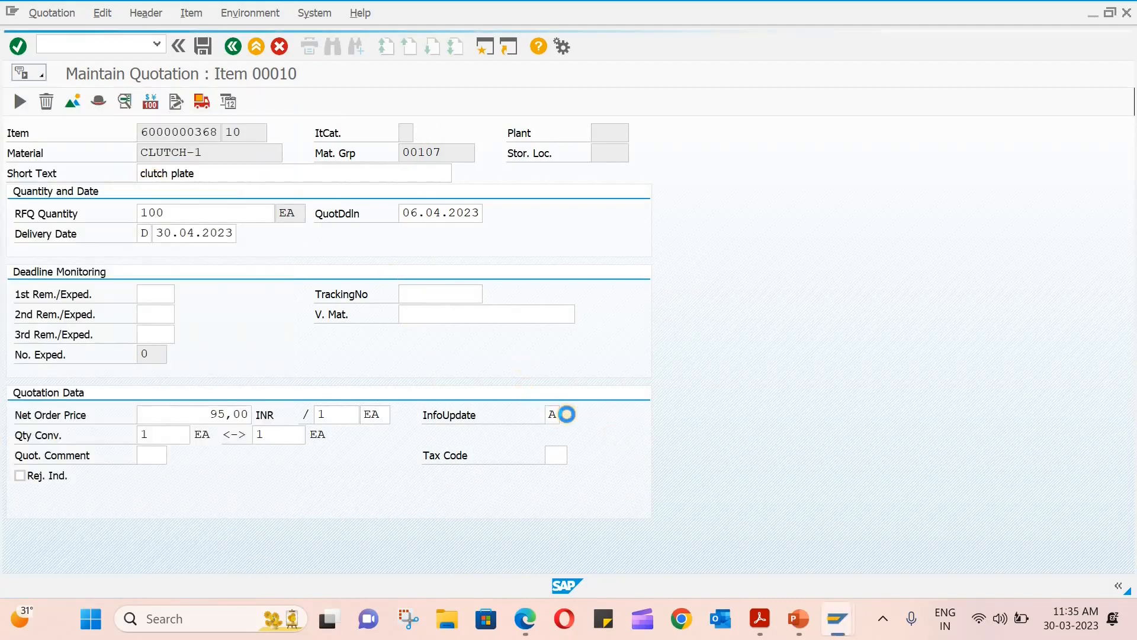
left_click(214, 209)
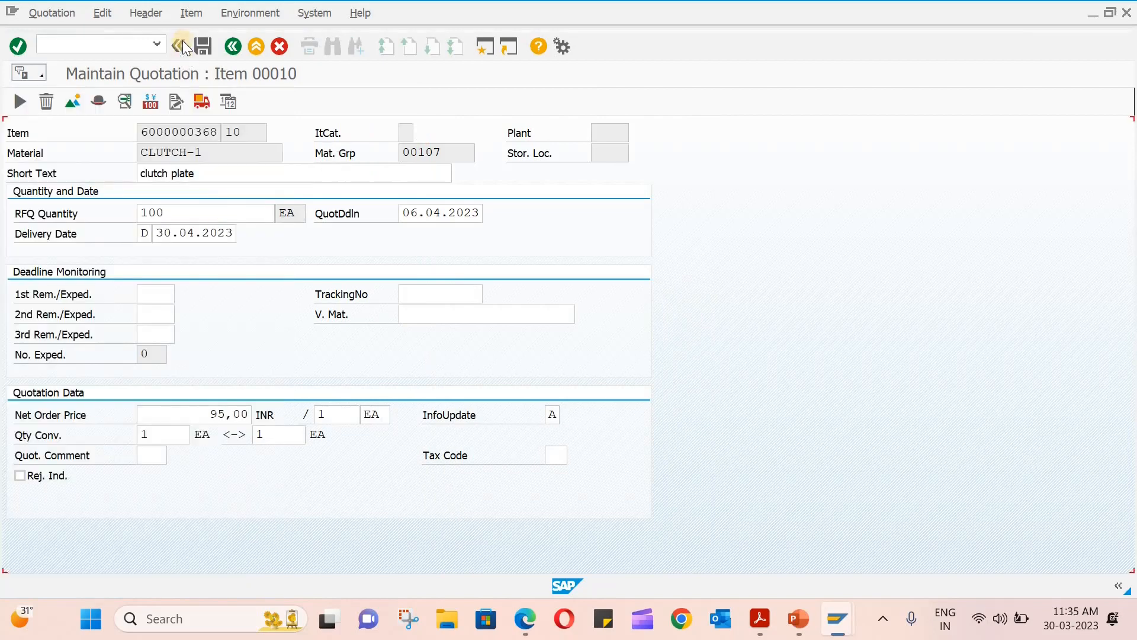
left_click(205, 45)
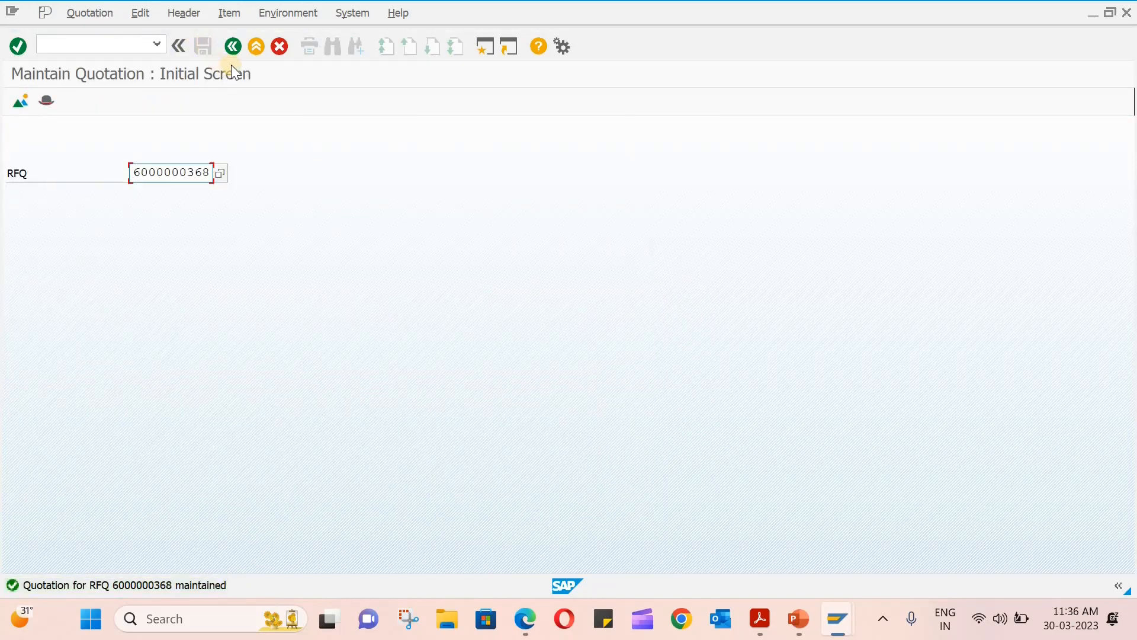
Leave quotation maintenance, display the KL Supplier quotation with ME48 to check its item, and go back to SAP Easy Access.
left_click(234, 46)
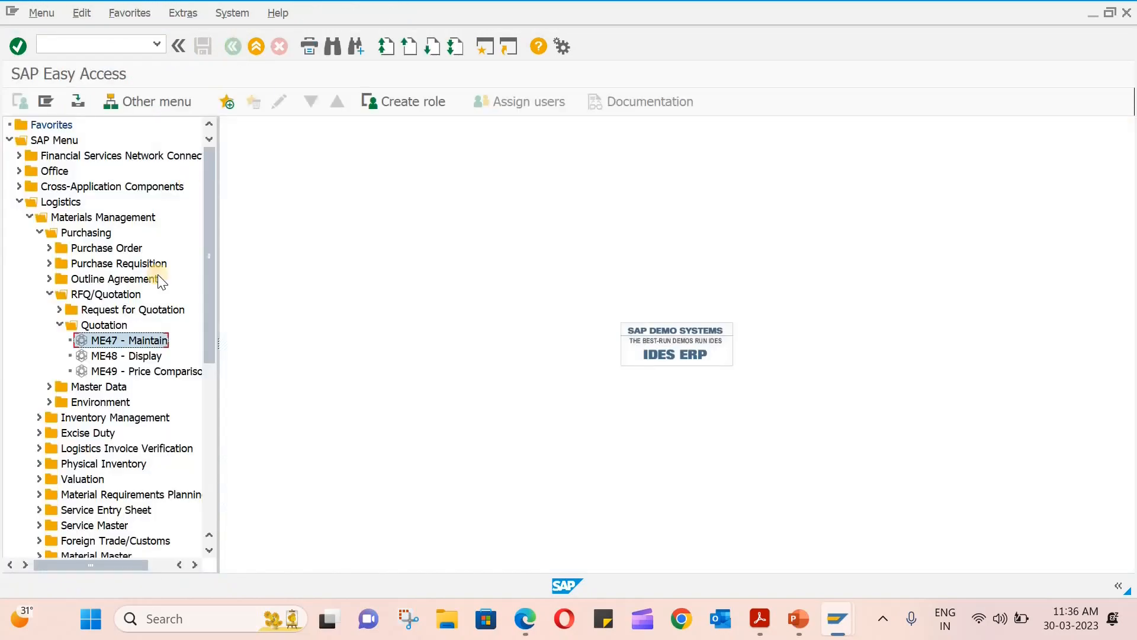
double_click(149, 352)
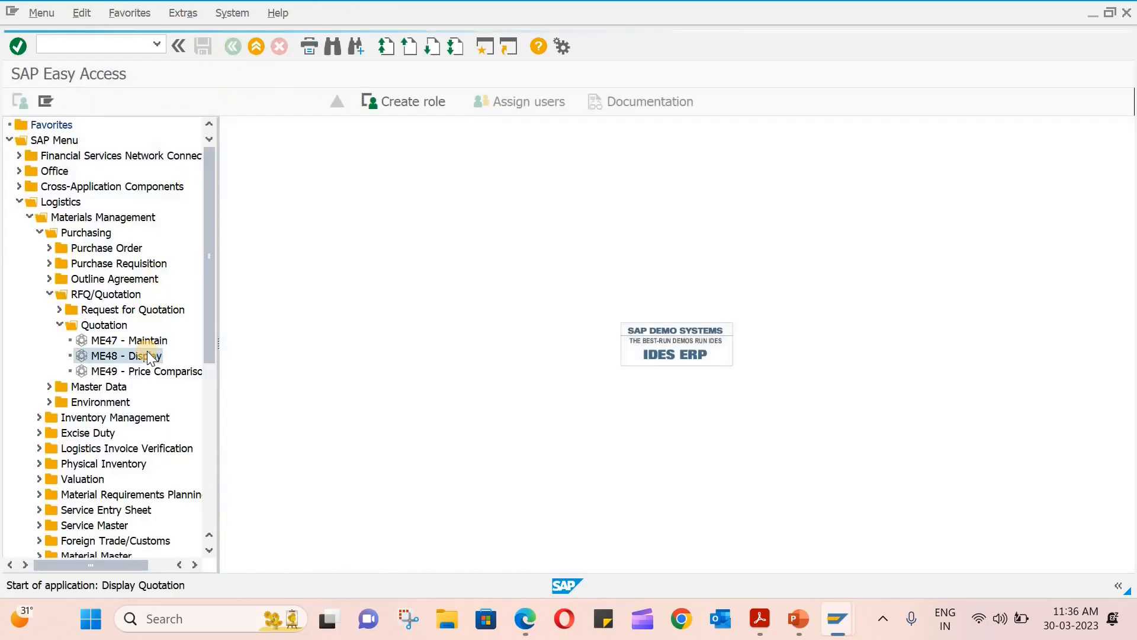
key("Return")
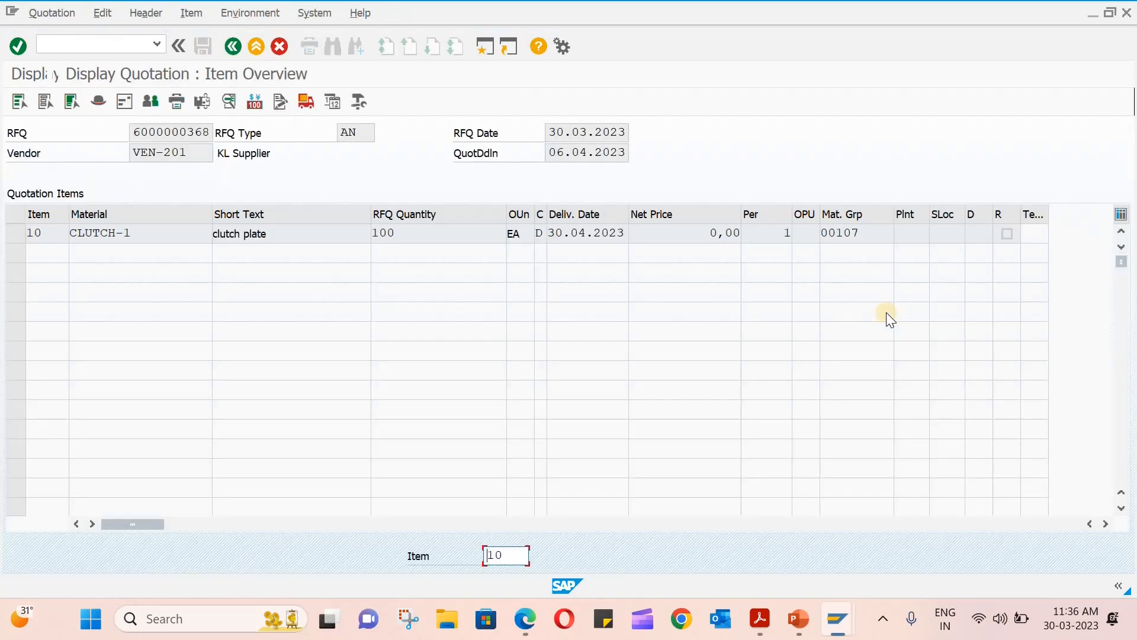
left_click(231, 47)
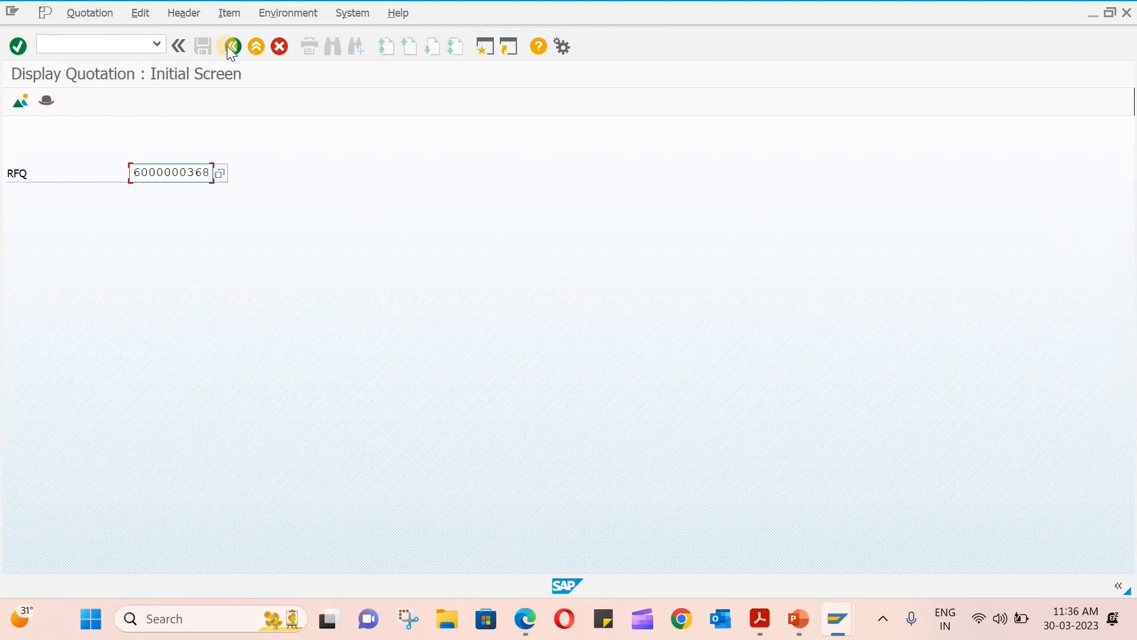
left_click(230, 45)
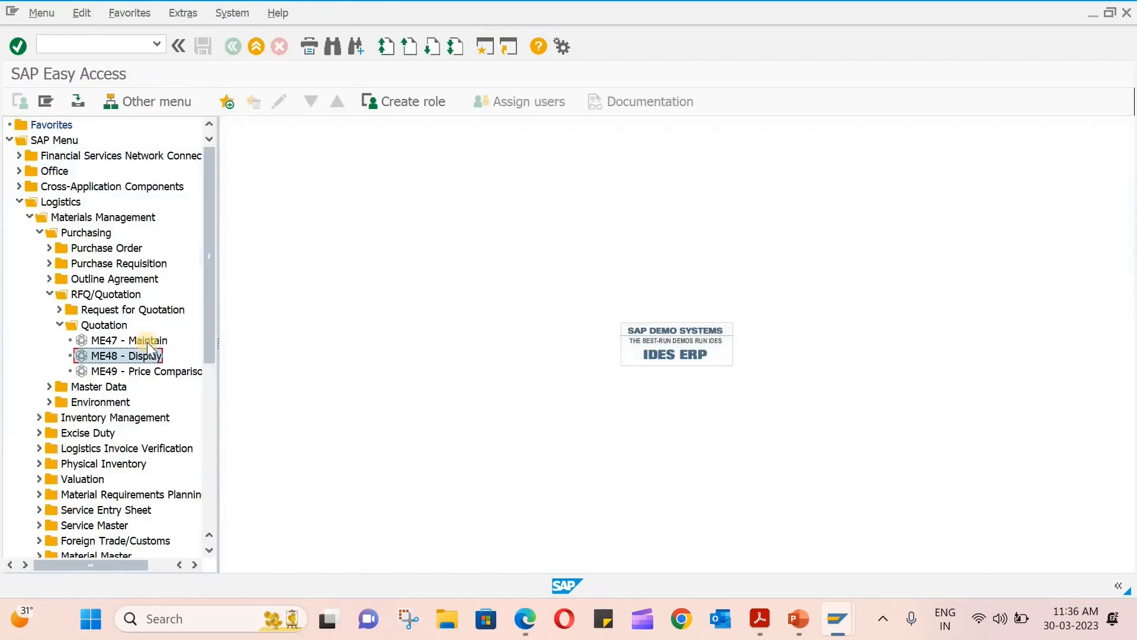
Open the KL Supplier RFQ for quotation maintenance again and set item 10's net price to 97.
double_click(148, 342)
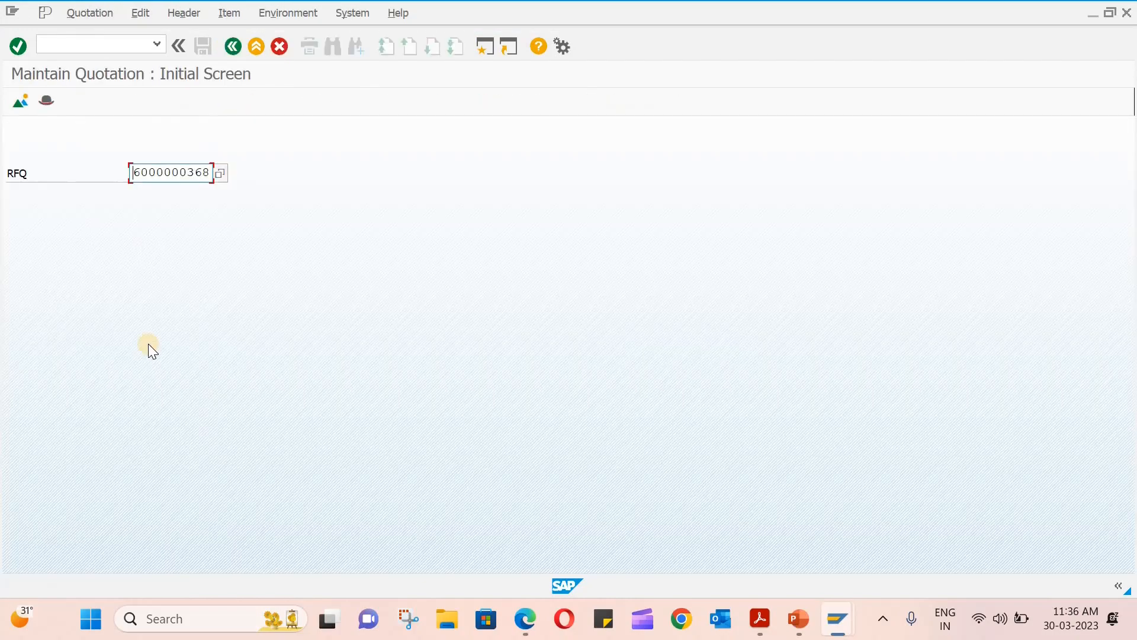
key("Return")
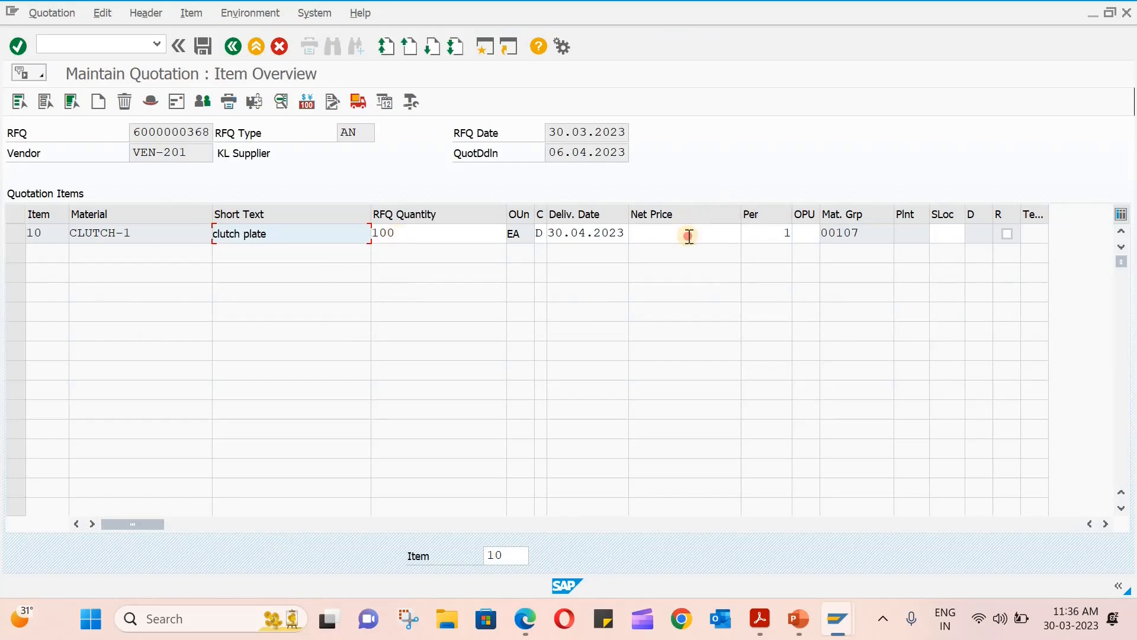
left_click(689, 235)
type("97")
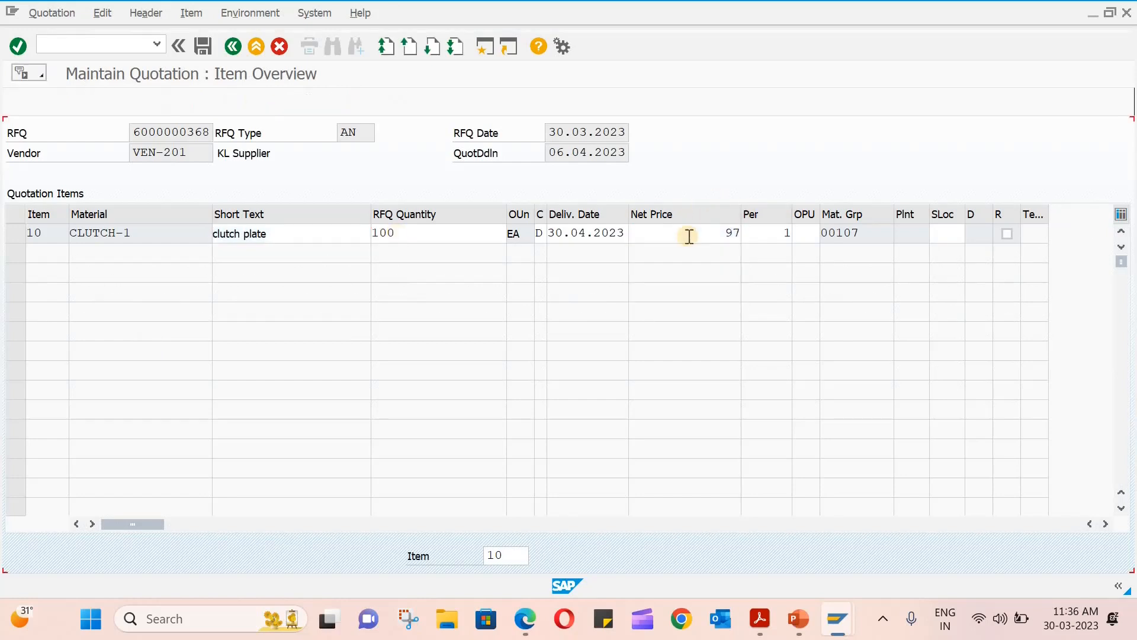
key("Return")
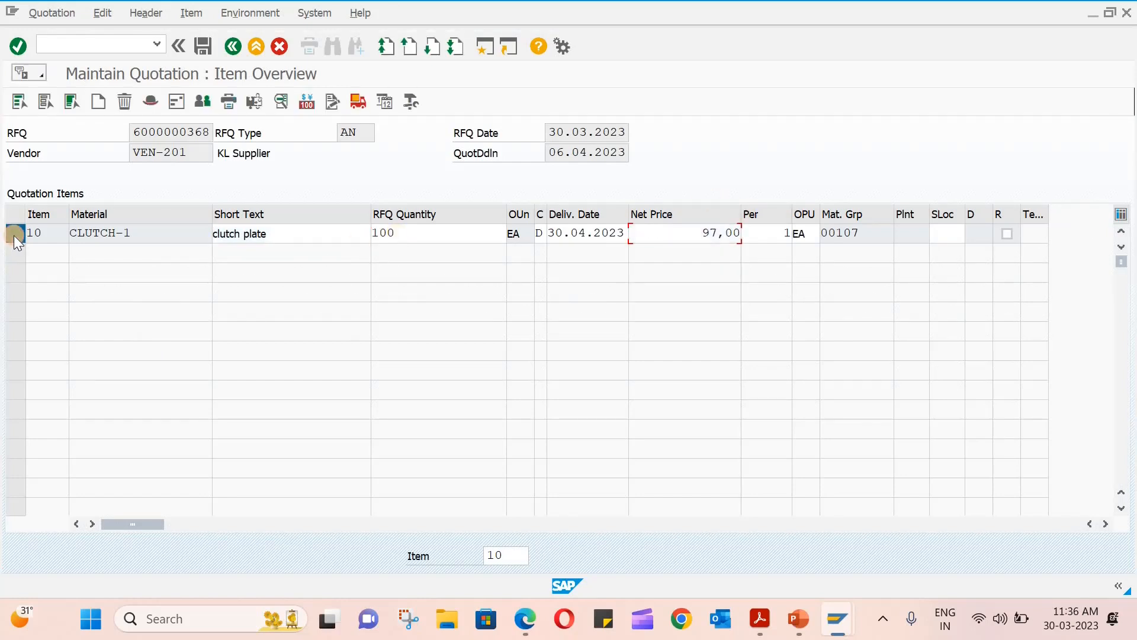
Add condition type FRA1, Freight %, with an amount of 2% to item 10, save the quotation and leave quotation maintenance.
left_click(13, 236)
left_click(307, 104)
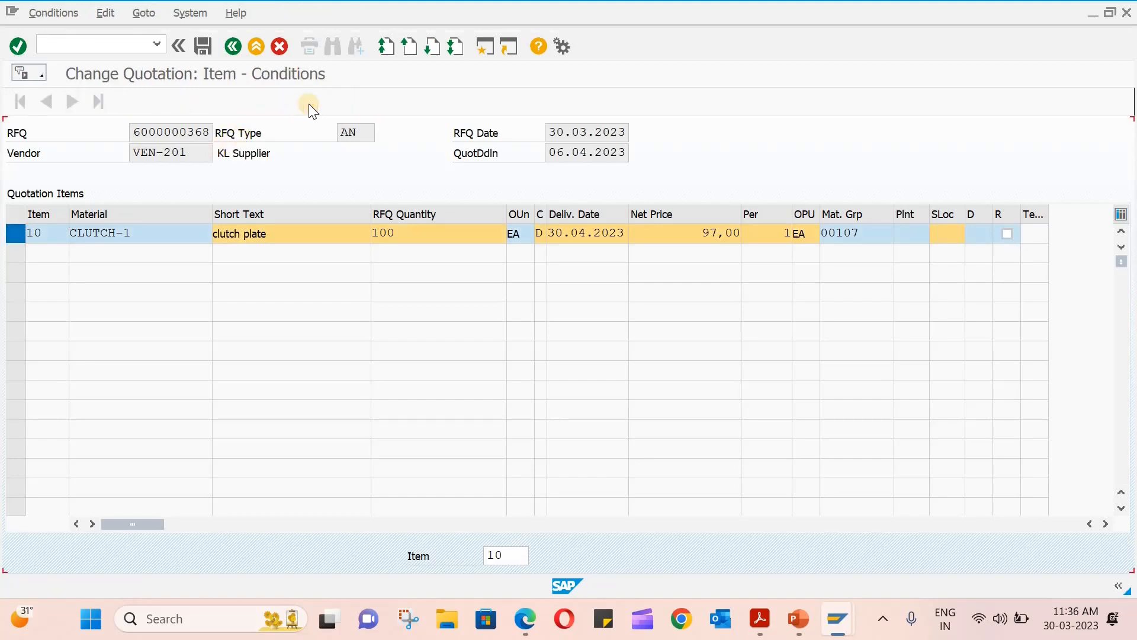
left_click(92, 350)
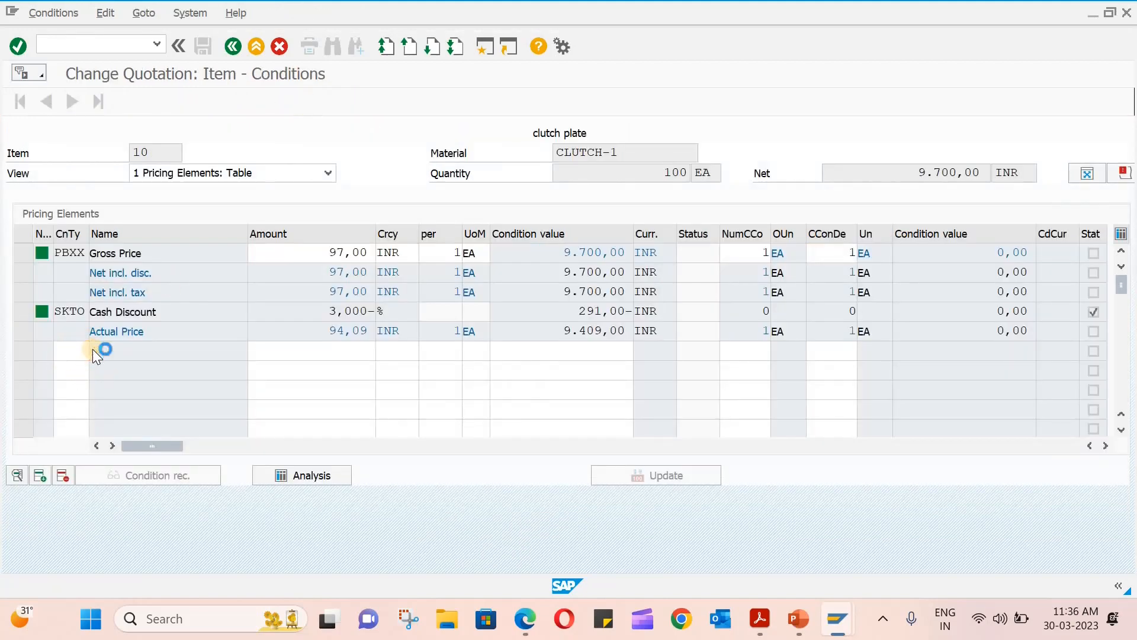
double_click(76, 300)
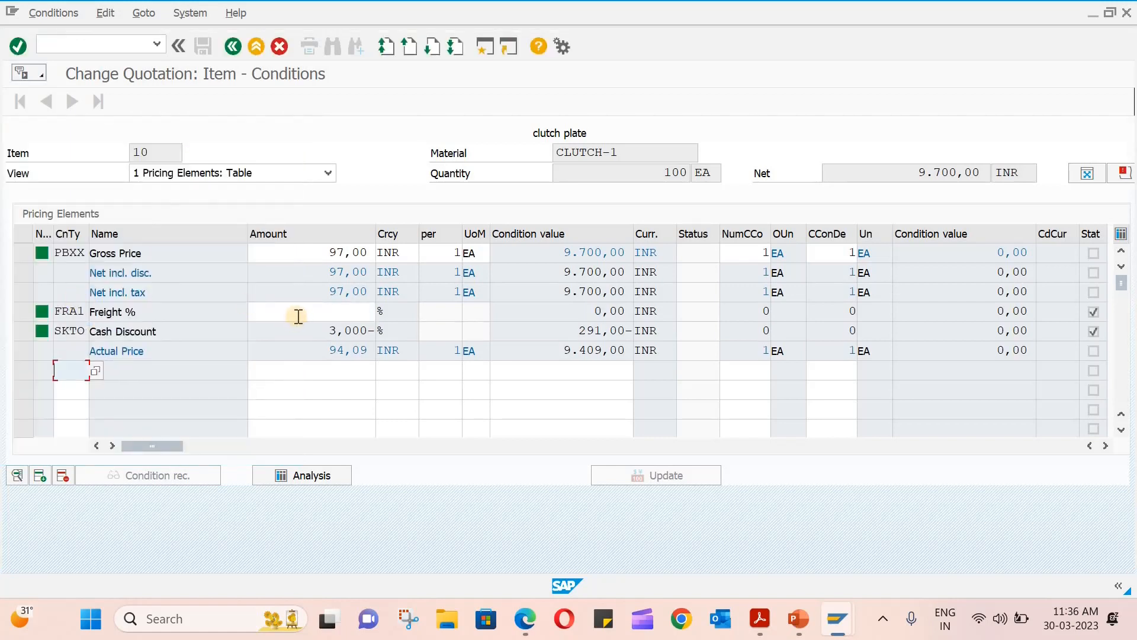
left_click(296, 315)
type("2")
key("Escape")
key("Return")
left_click(233, 47)
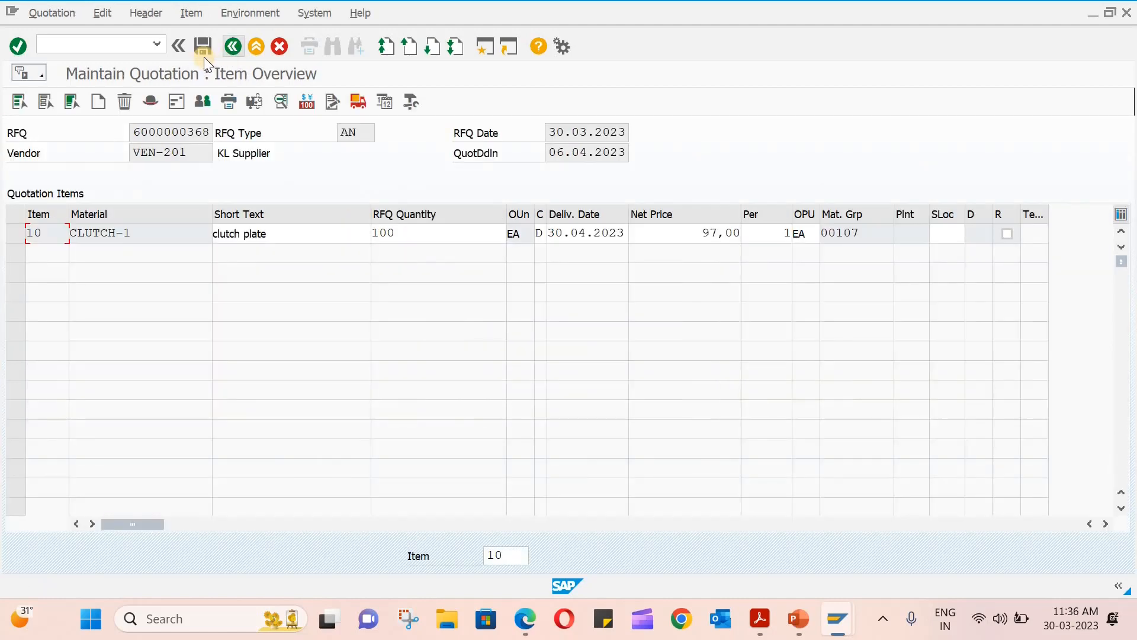
left_click(204, 50)
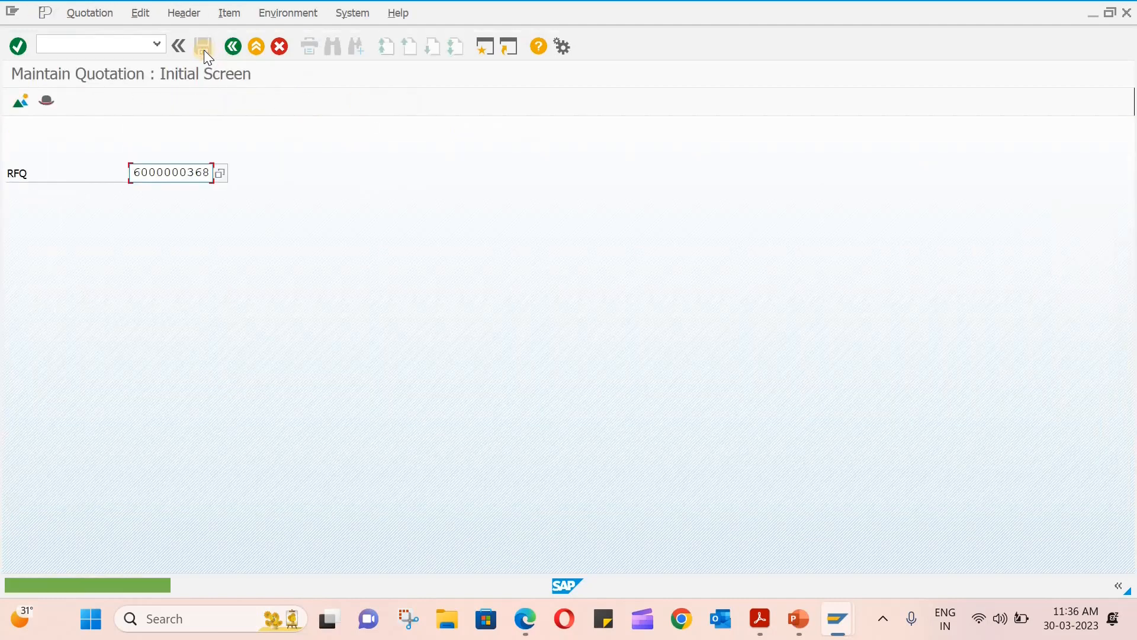
left_click(240, 45)
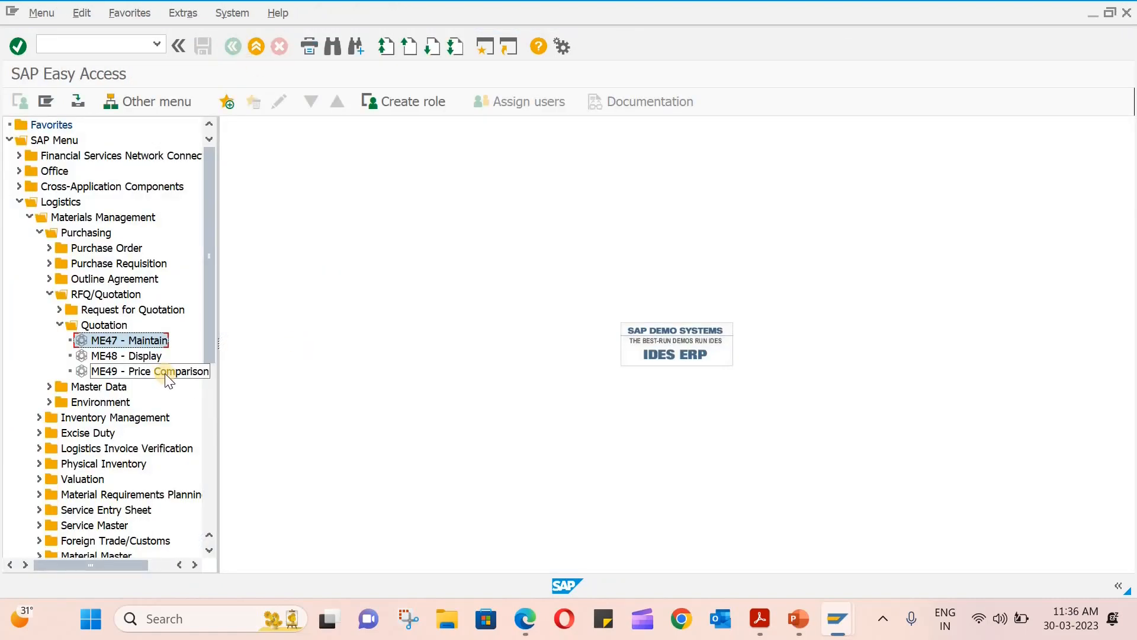
Display the KL Supplier quotation with ME48 and return to SAP Easy Access.
double_click(148, 357)
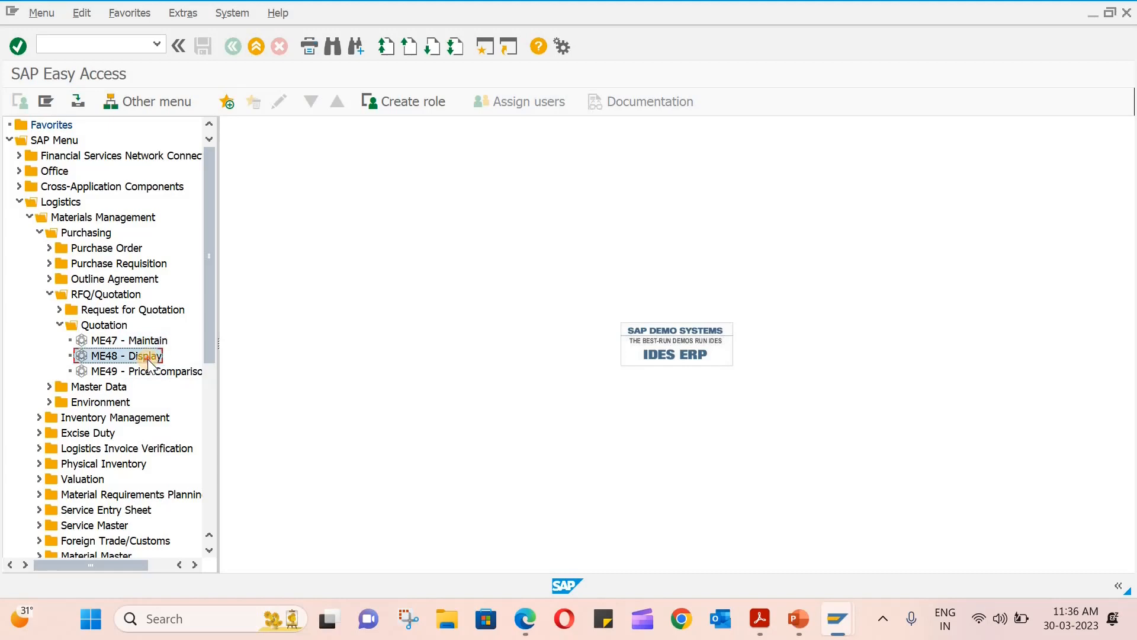
key("Return")
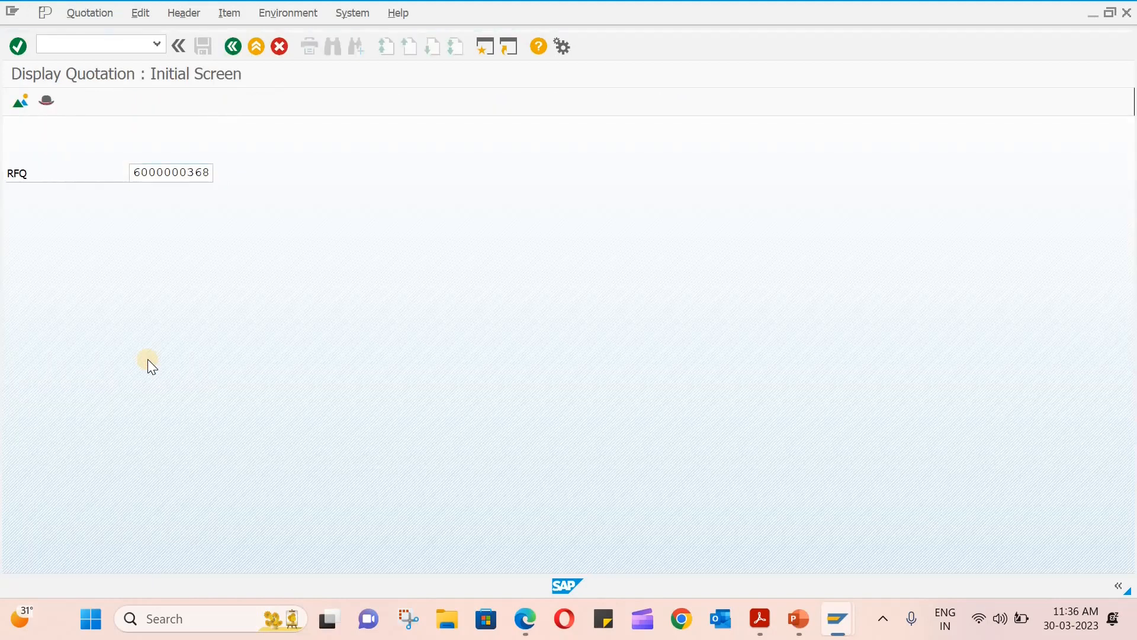
left_click(233, 46)
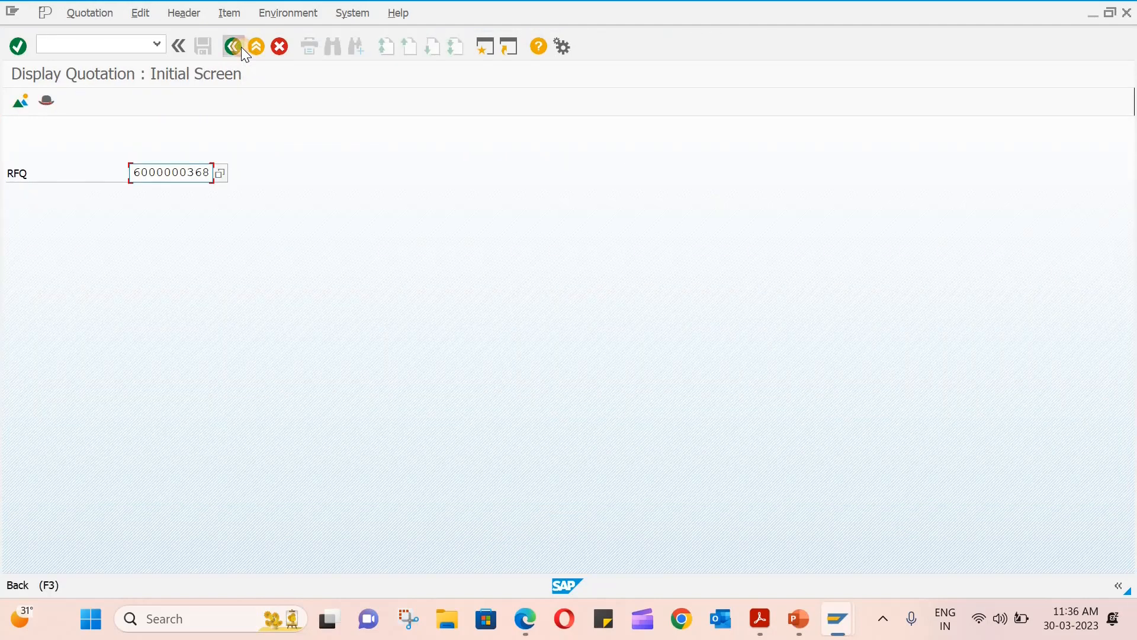
left_click(241, 48)
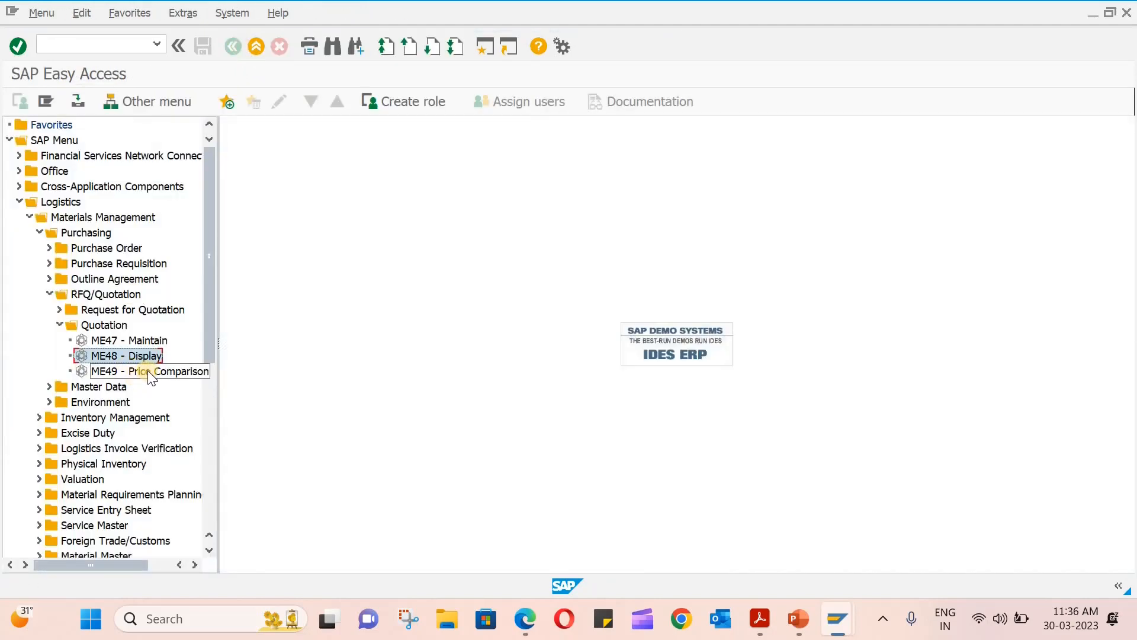
Run the ME49 price comparison list for purchasing organization ABPO and collective RFQ T-200.
double_click(147, 372)
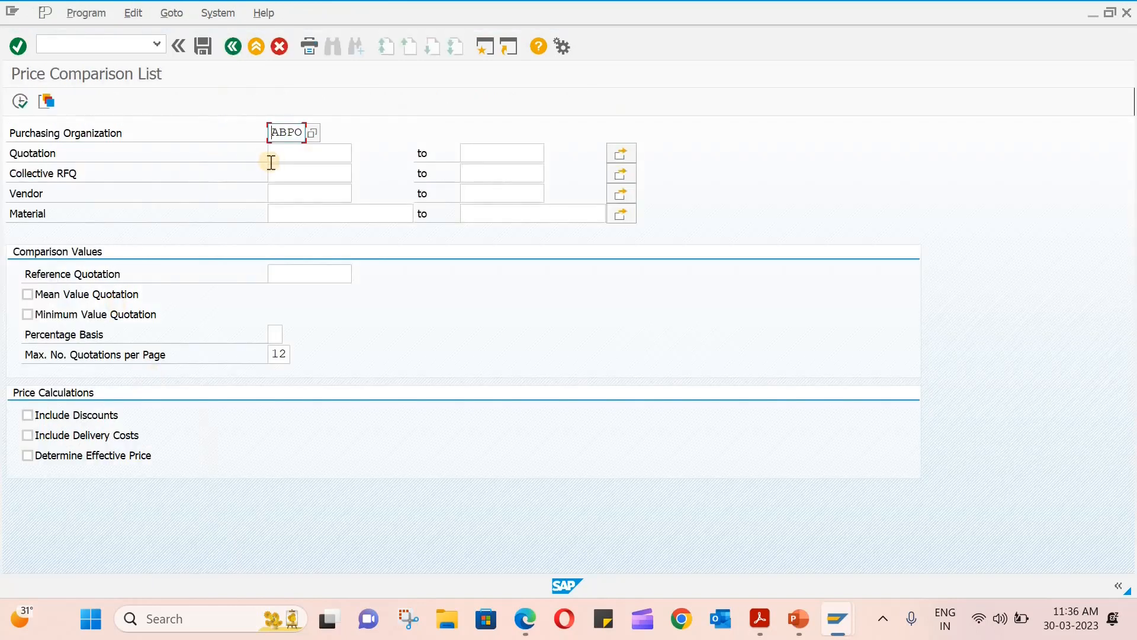
left_click(288, 172)
type("t-200")
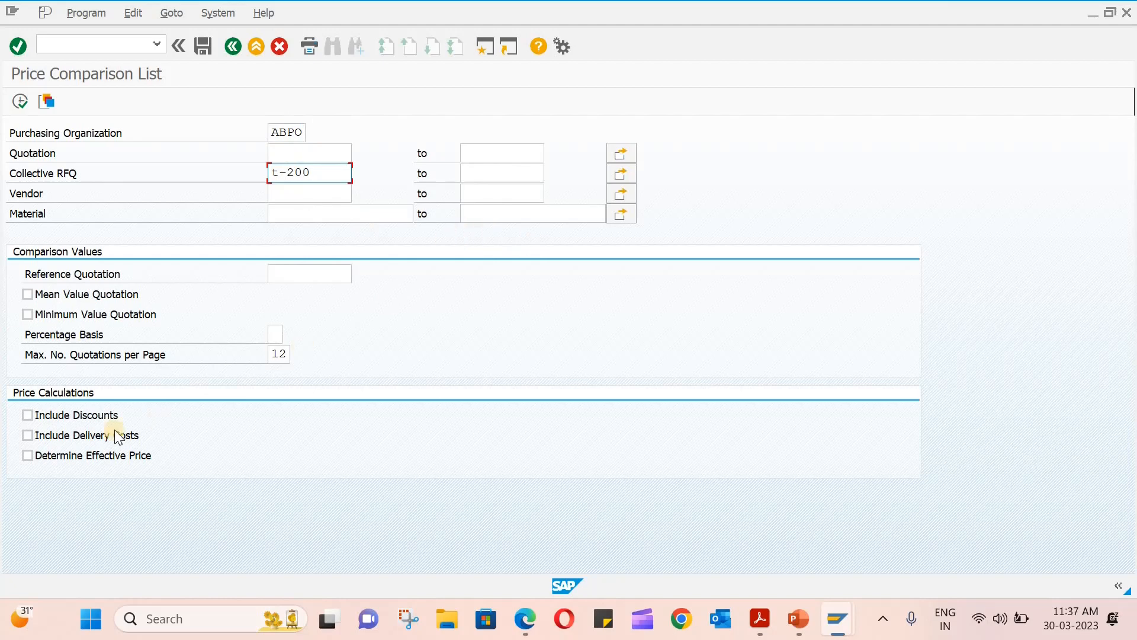
left_click(16, 104)
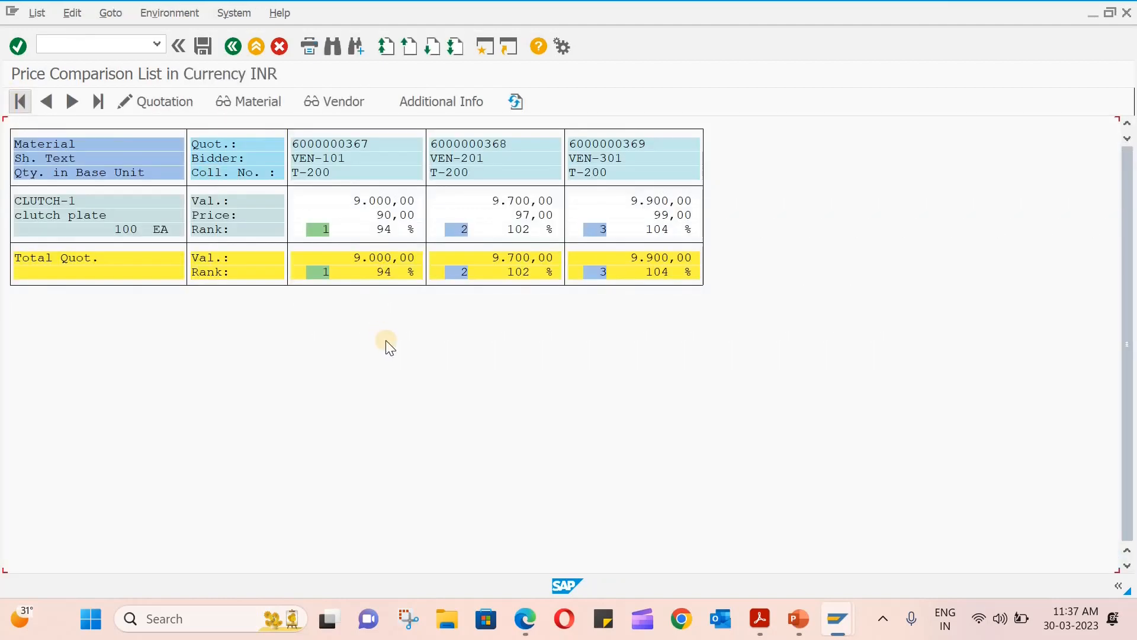
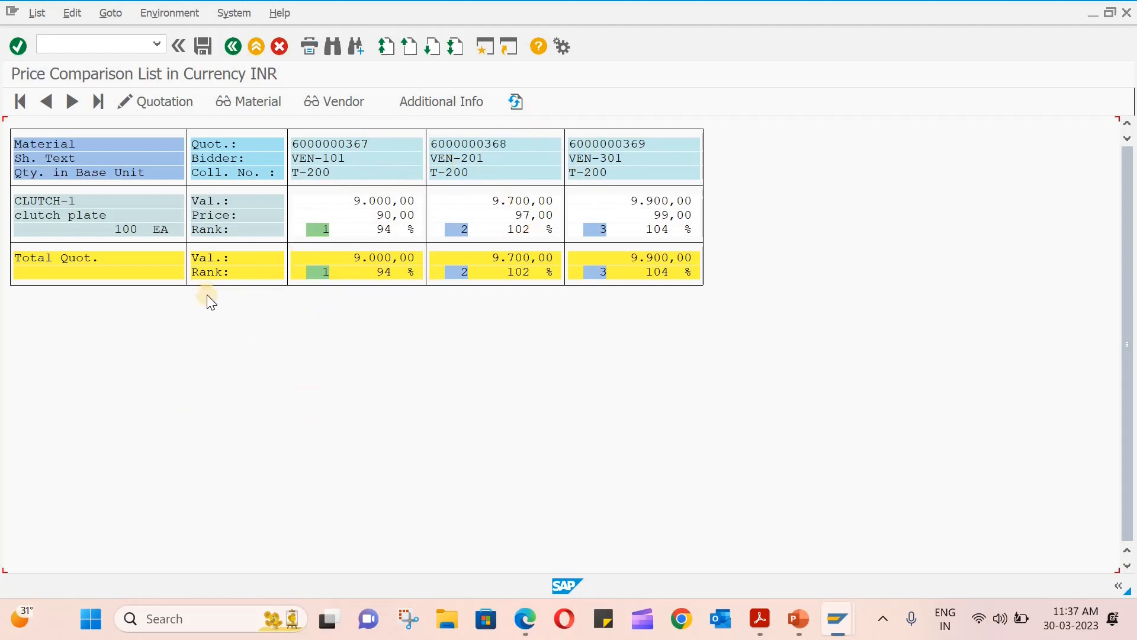
Rerun the price comparison for collective RFQ T-200 with discounts, delivery costs and effective price determination included.
left_click(237, 48)
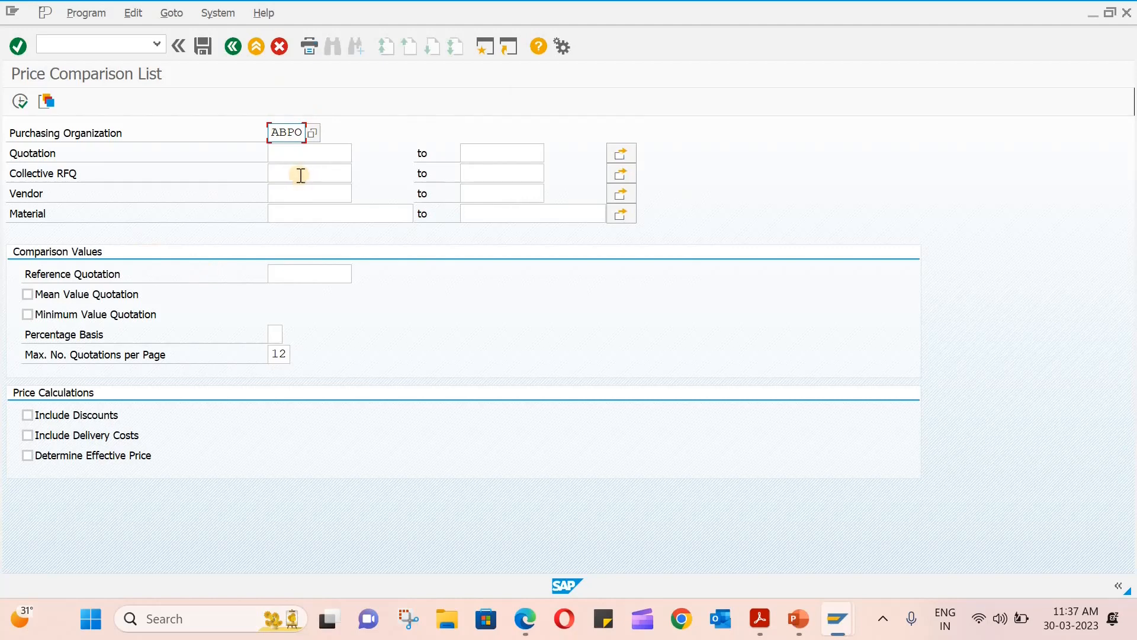
left_click(301, 173)
type("t-200")
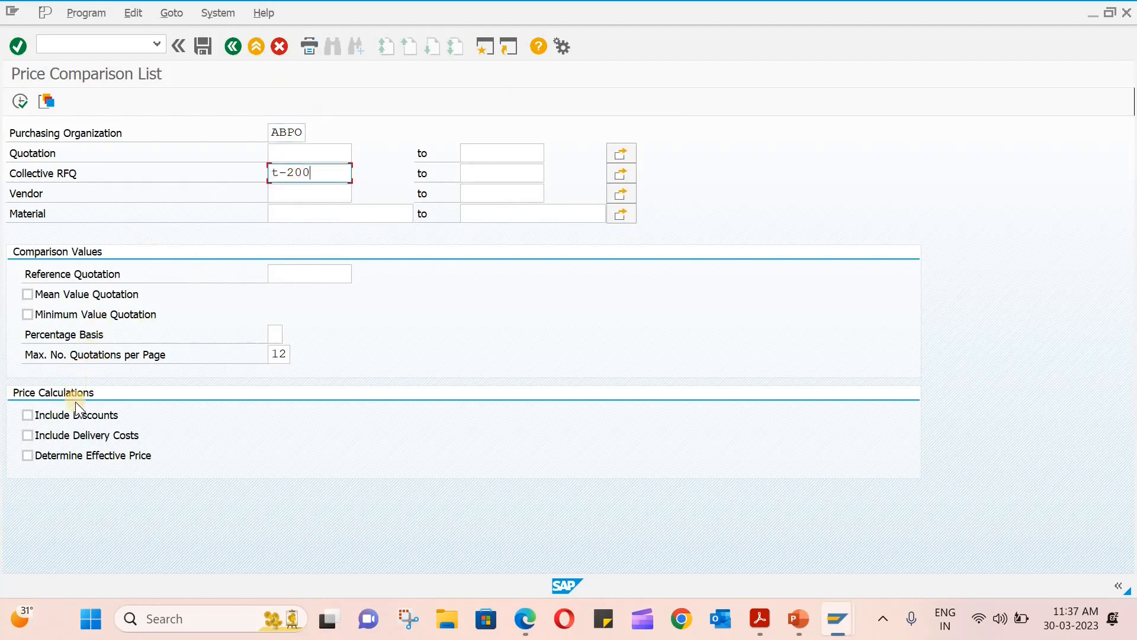
left_click(61, 413)
left_click(55, 438)
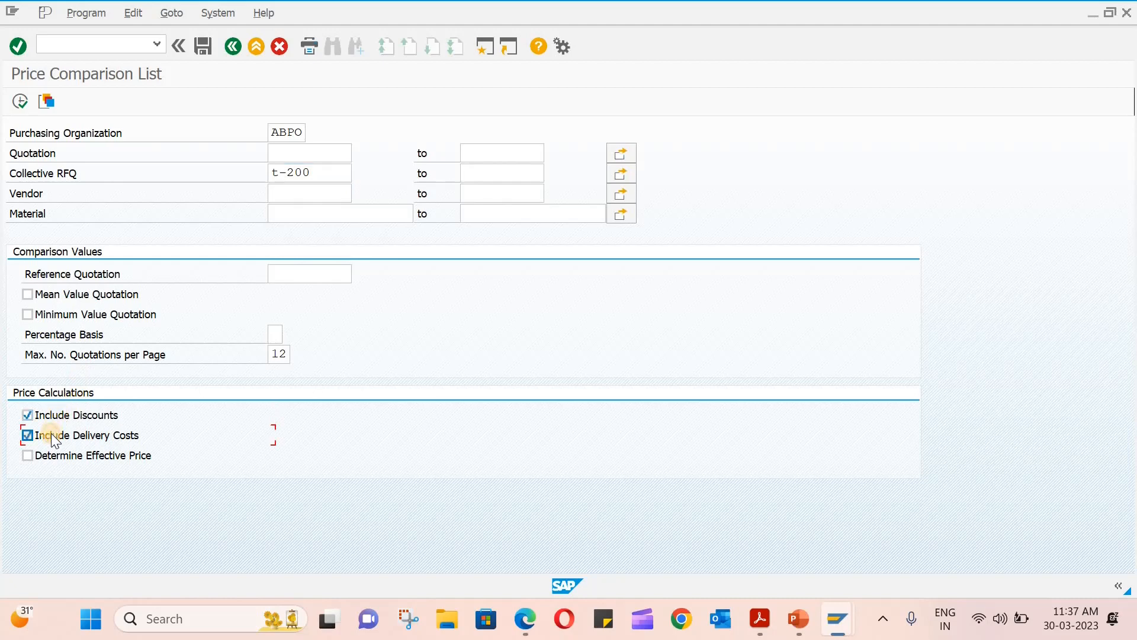
left_click(41, 449)
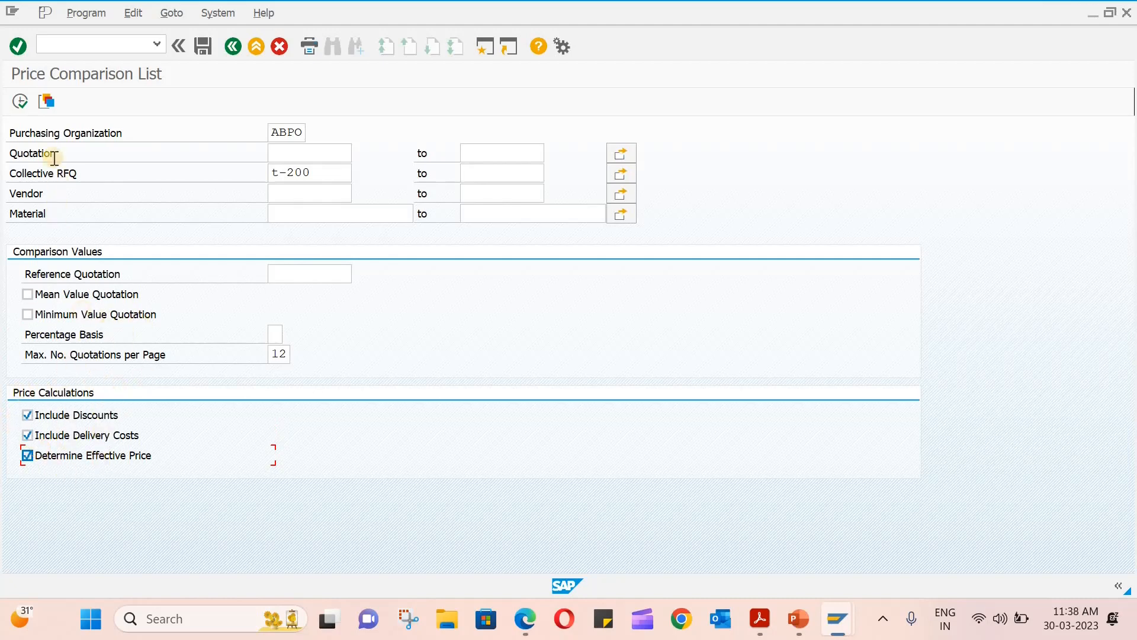
left_click(20, 102)
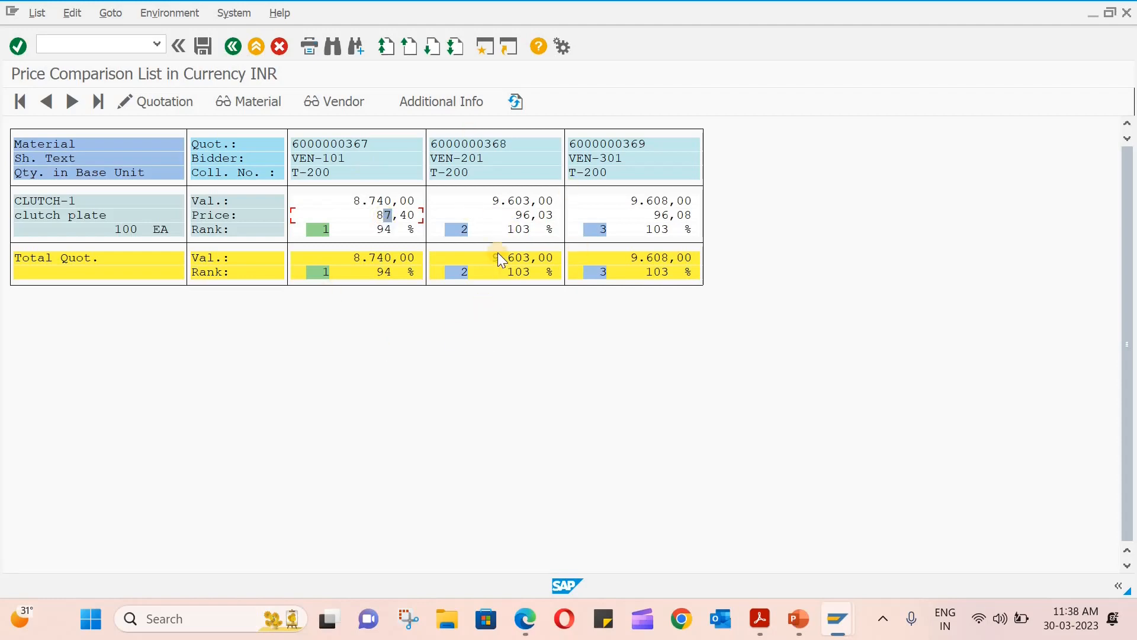
Review the additional payment and delivery information of the compared quotations and the VEN-101 vendor record, returning to the comparison list.
left_click(470, 97)
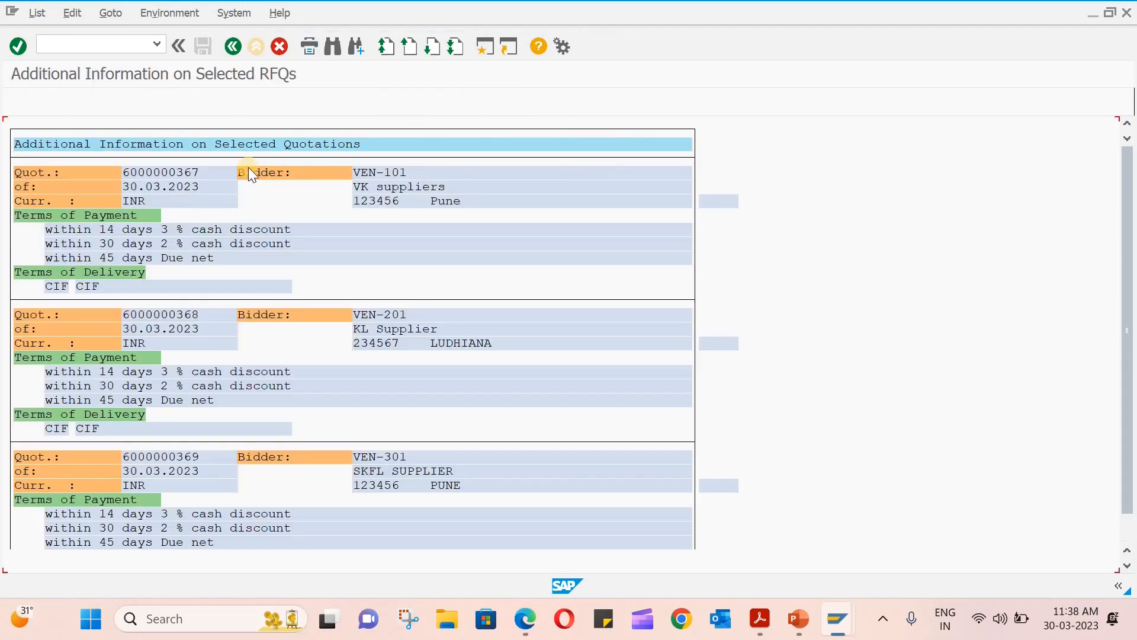
scroll(251, 409, "down", 2)
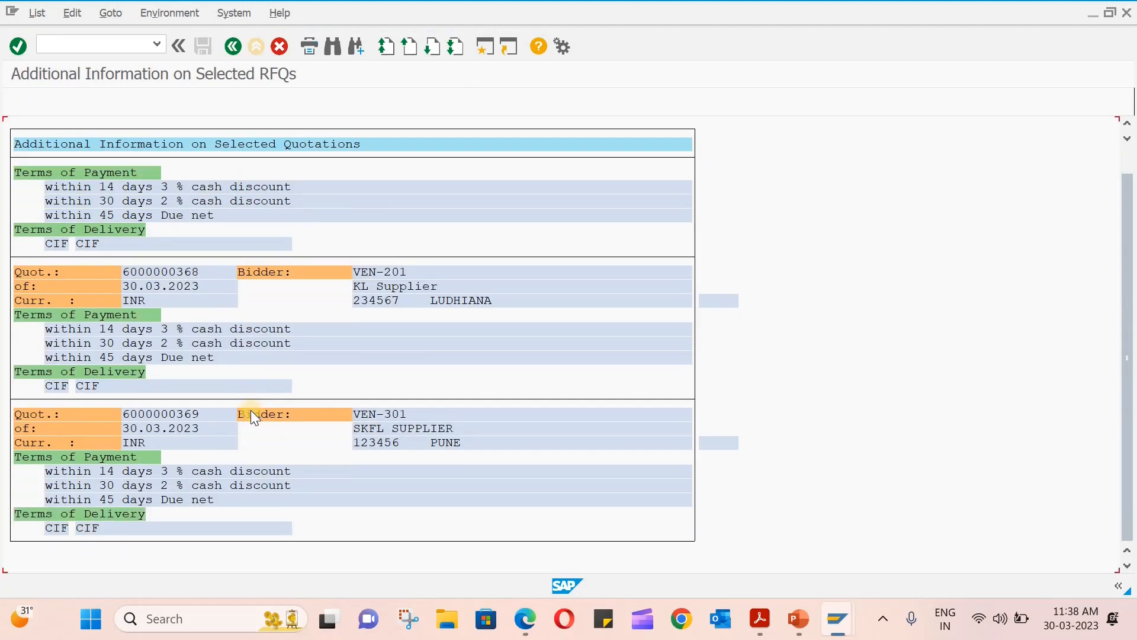
left_click(234, 46)
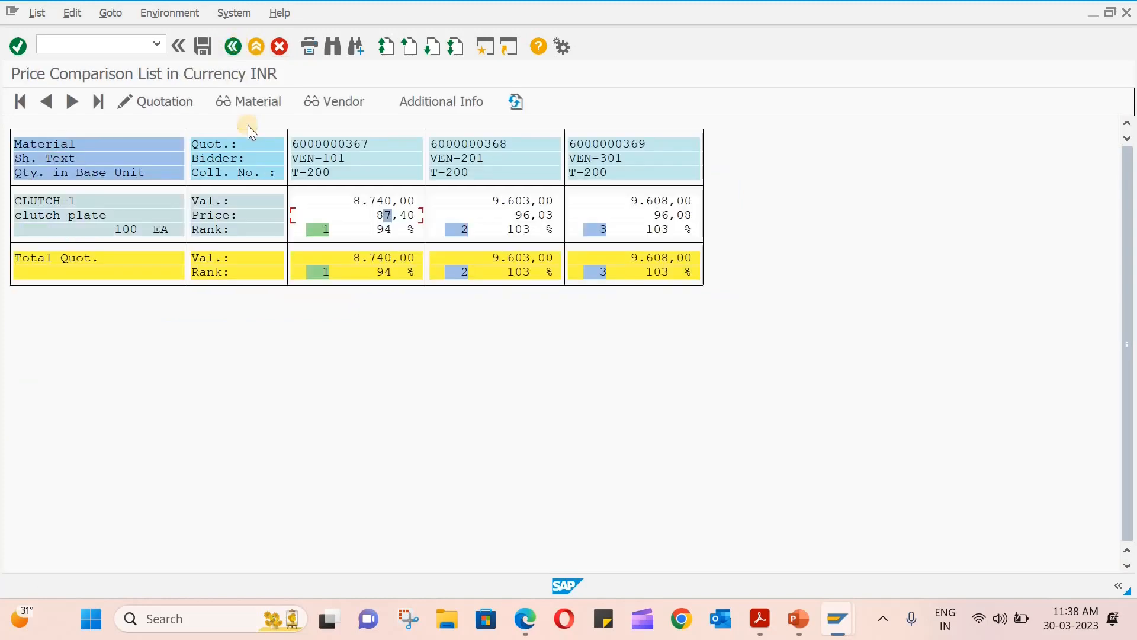
left_click(341, 95)
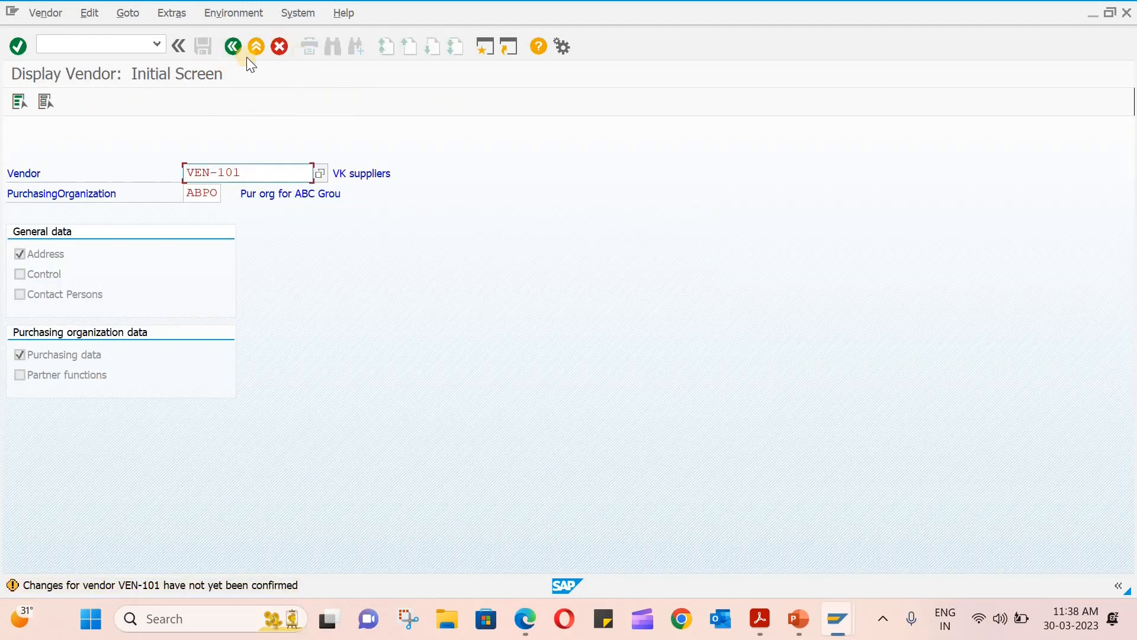
left_click(235, 46)
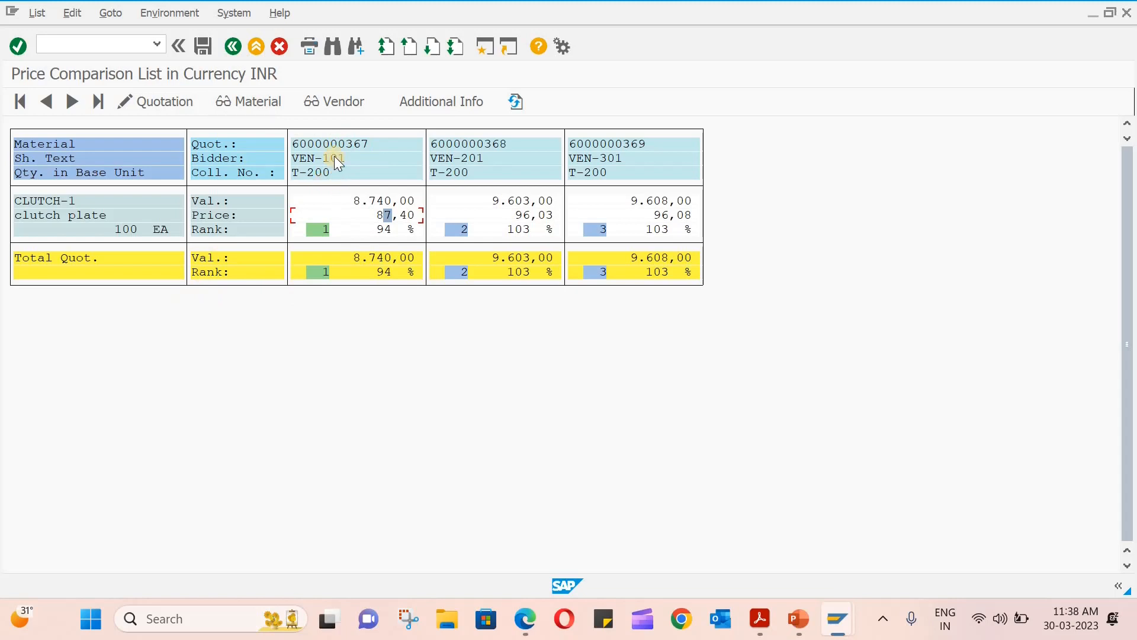
Open vendor VEN-201's quotation from the price comparison list and return to the list.
left_click(501, 169)
left_click(505, 146)
double_click(503, 144)
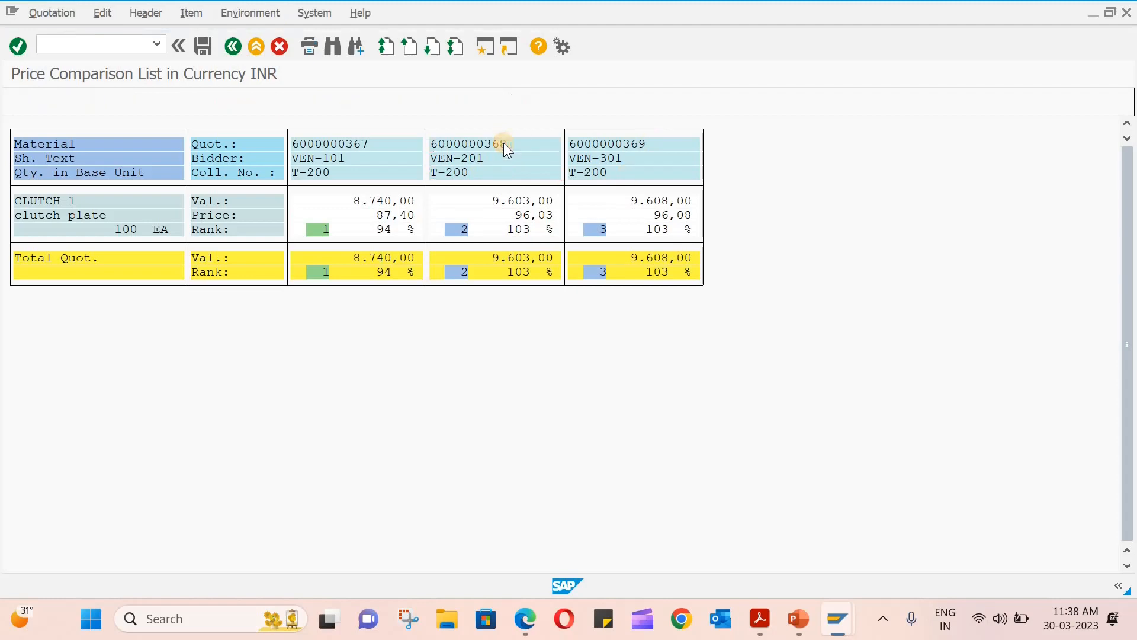
left_click(238, 46)
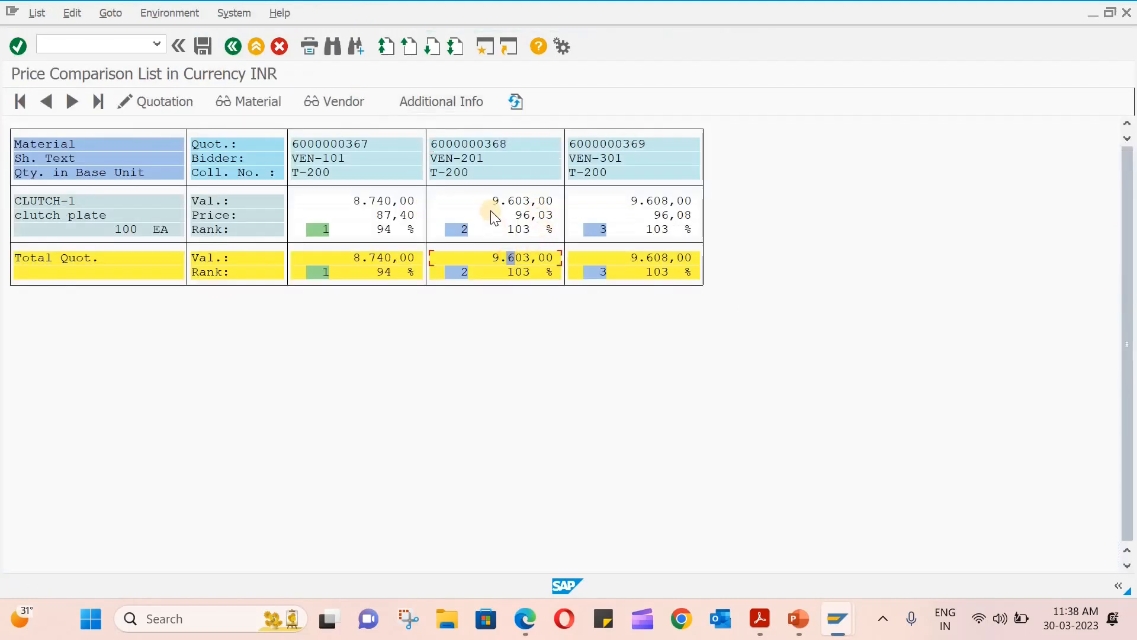
Open VEN-201's quotation item from the comparison list, set its rejection indicator, and exit without saving.
left_click(503, 201)
double_click(502, 200)
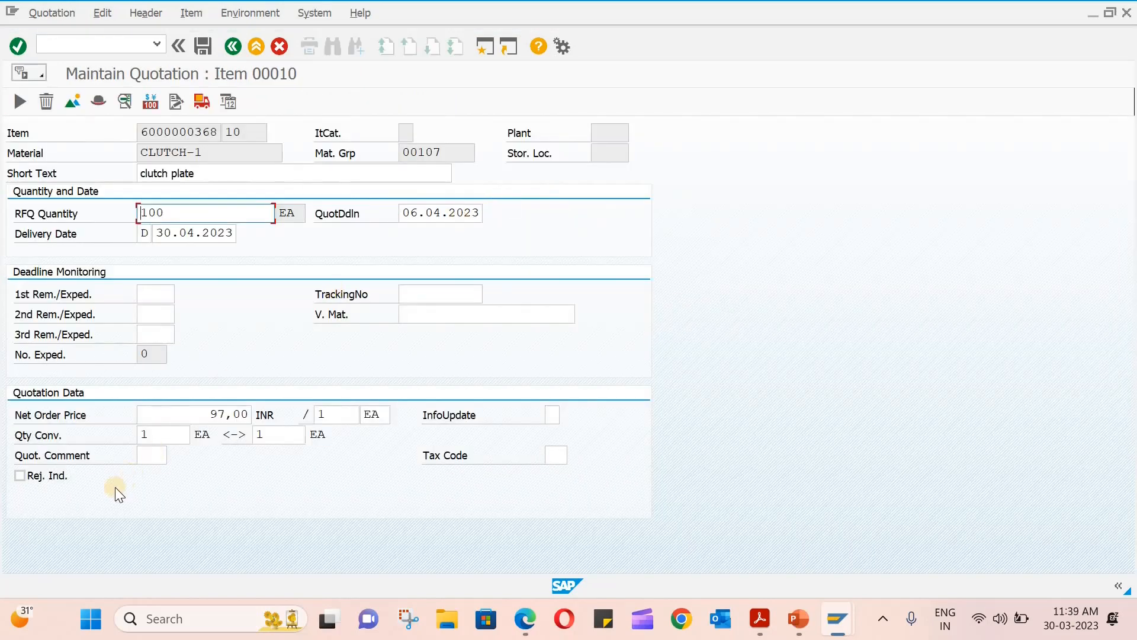
left_click(19, 475)
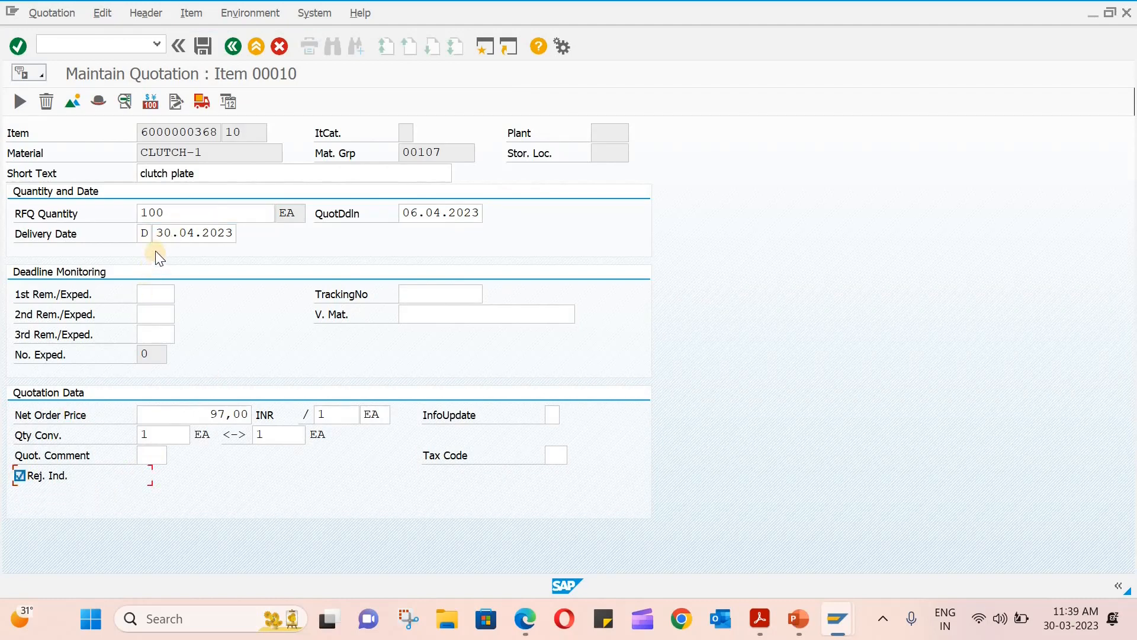
left_click(236, 53)
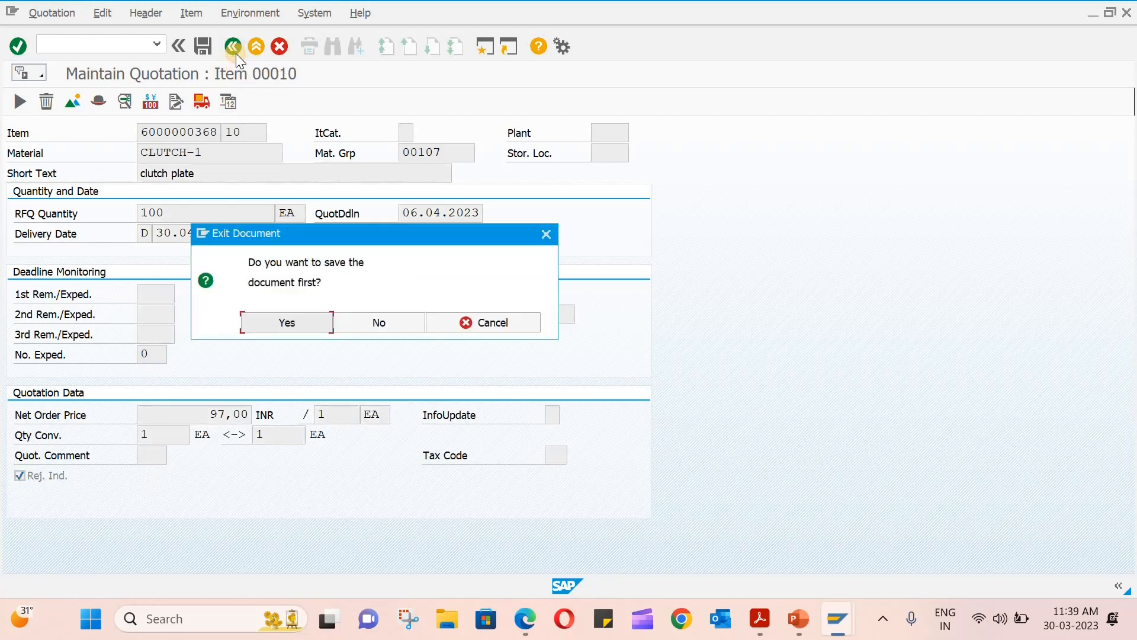
left_click(371, 325)
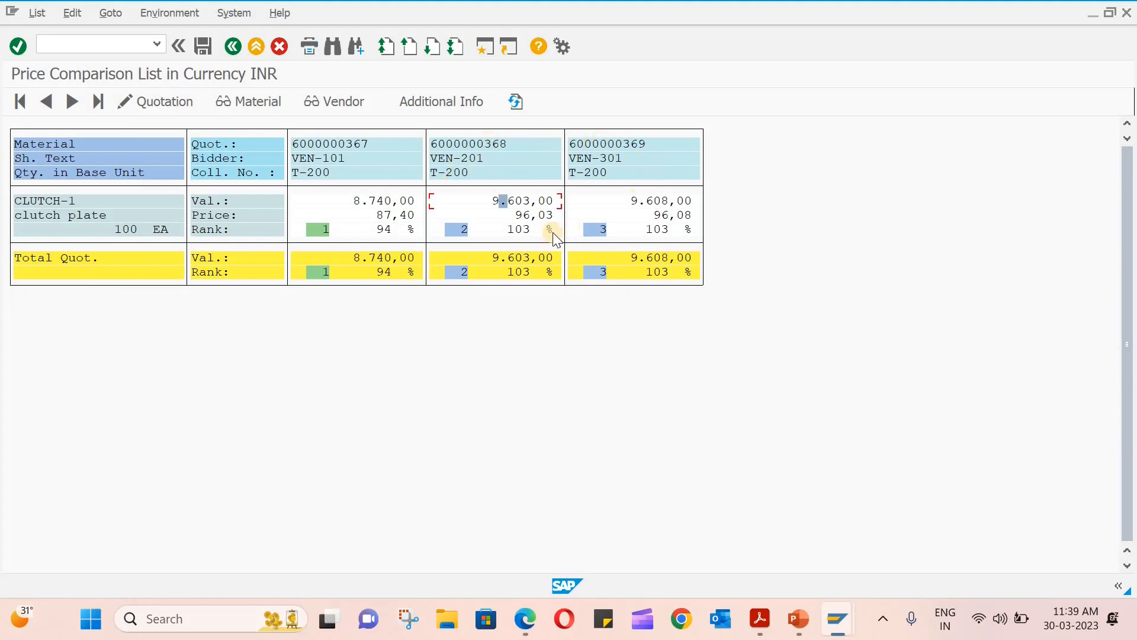
Set the rejection indicator on VEN-201's quotation item from the price comparison list and save the quotation.
double_click(485, 201)
double_click(486, 201)
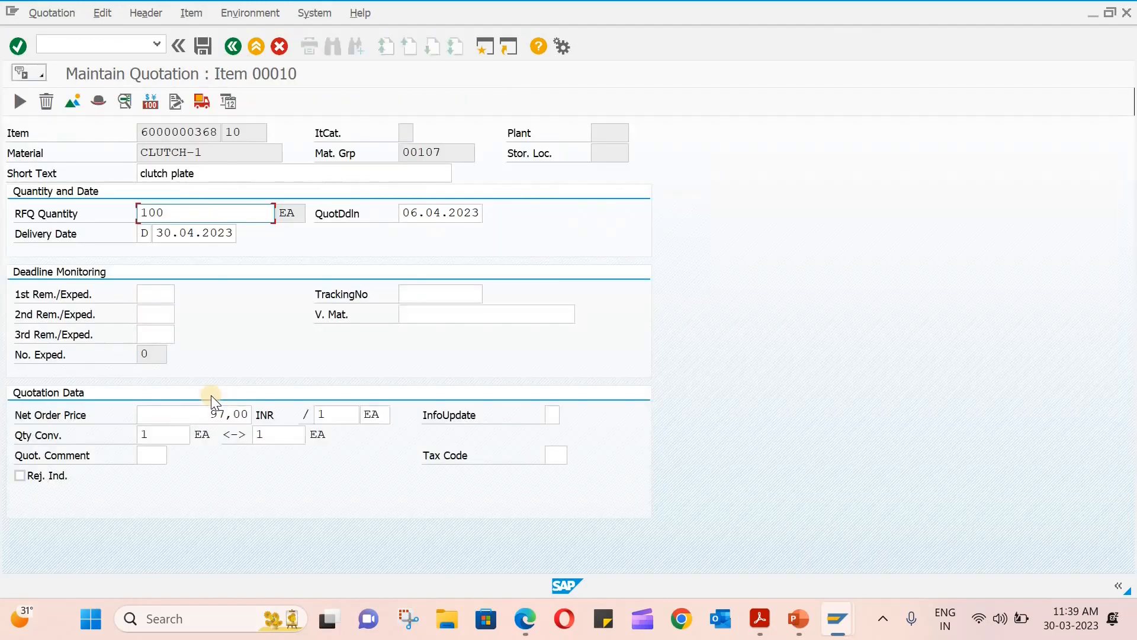
left_click(29, 477)
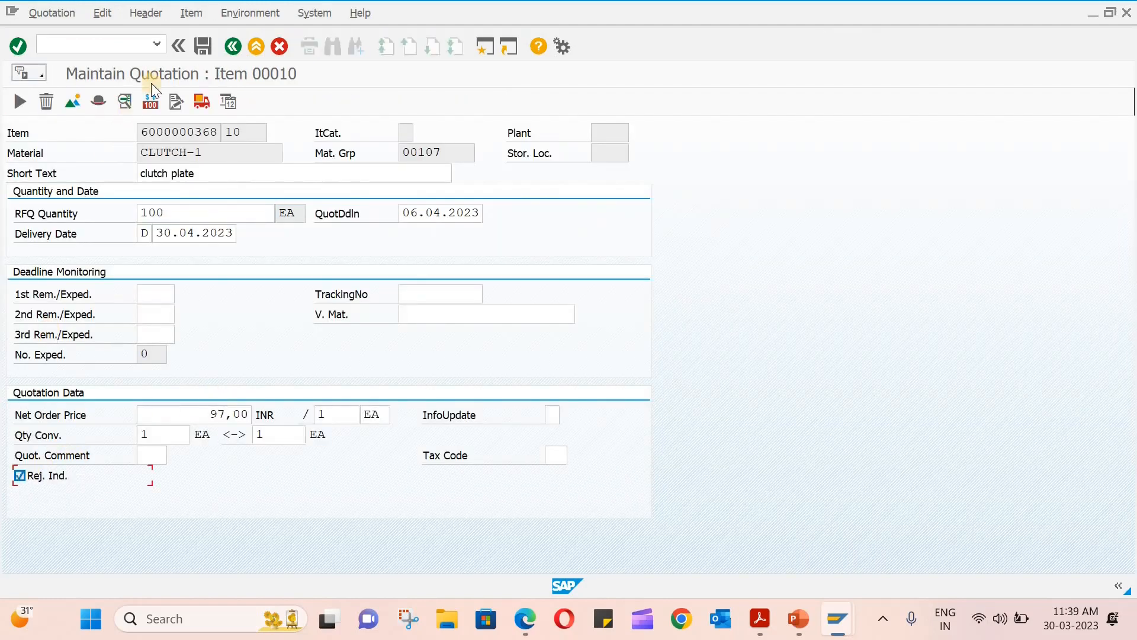
left_click(203, 45)
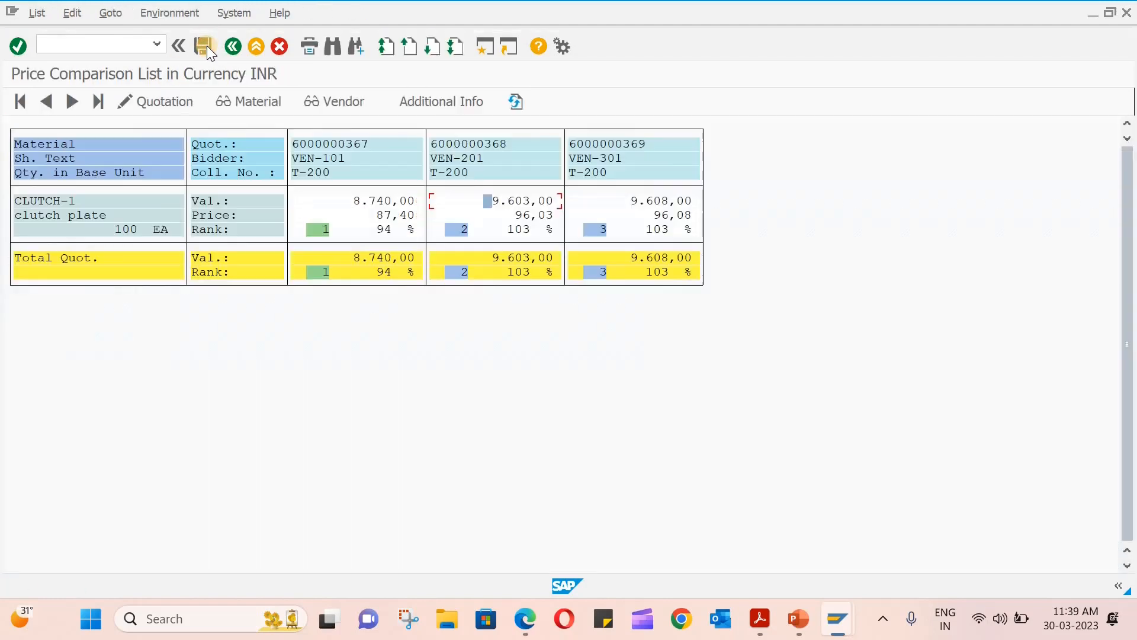
Set the rejection indicator on VEN-301's quotation item from the price comparison list and save the quotation.
double_click(600, 207)
left_click(50, 475)
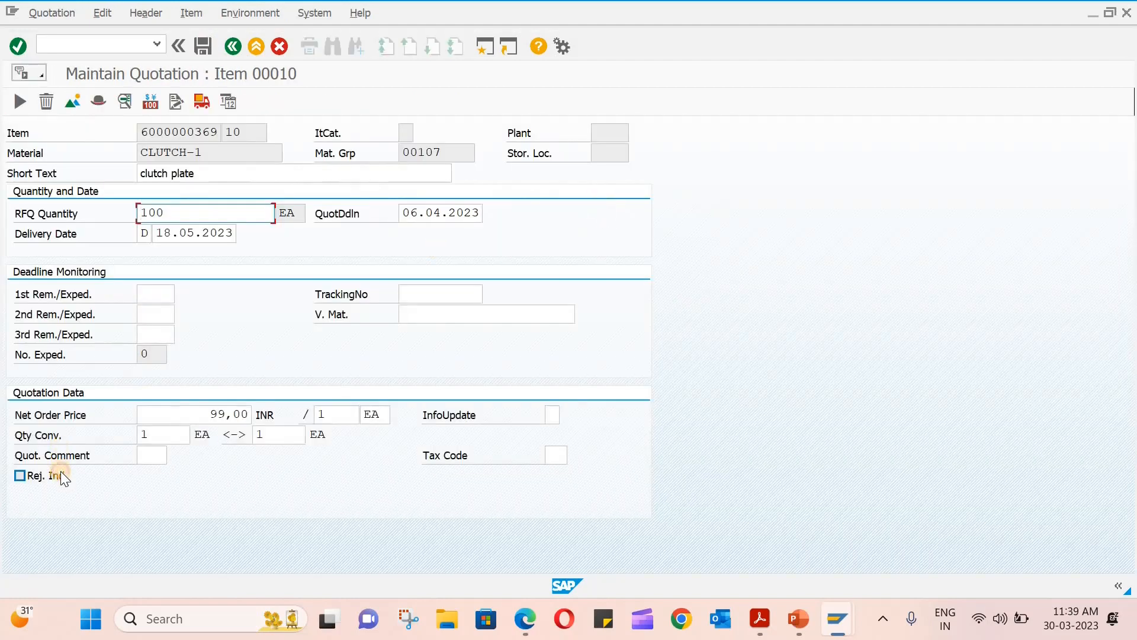
left_click(202, 46)
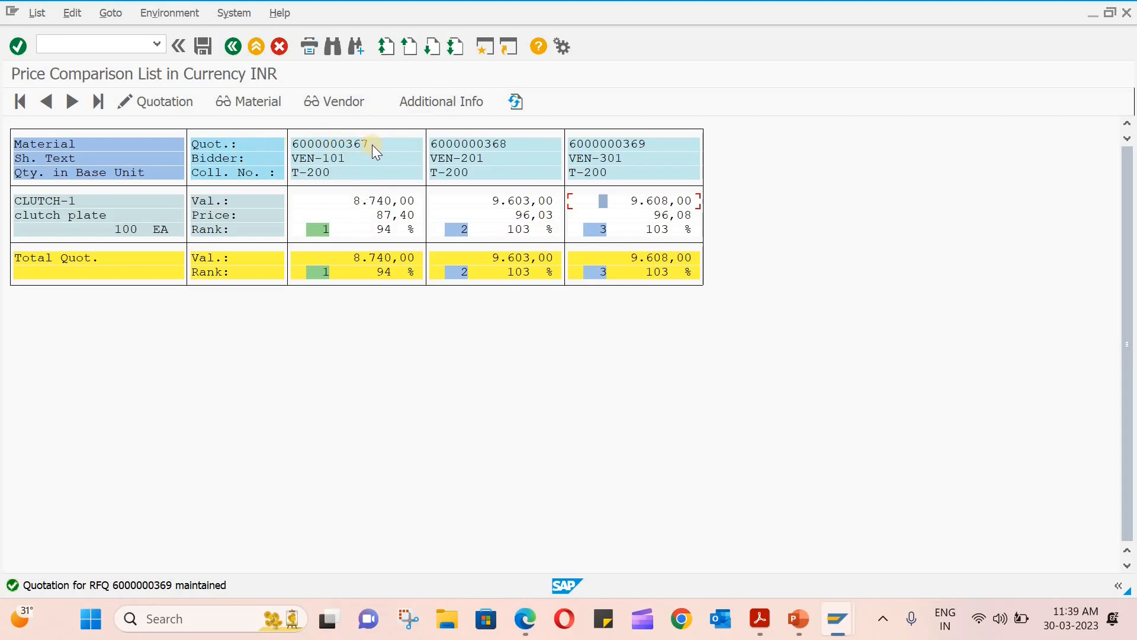
left_click(344, 146)
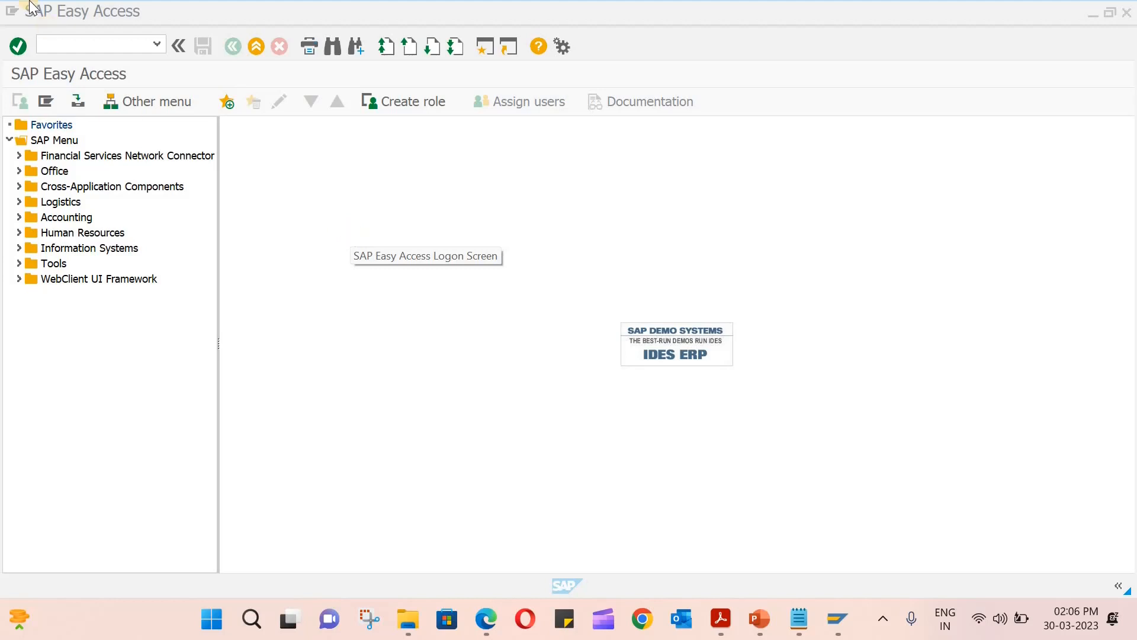
Start transaction ME9A and restrict the message output to purchasing organization ABPO and purchasing group ABP.
left_click(78, 42)
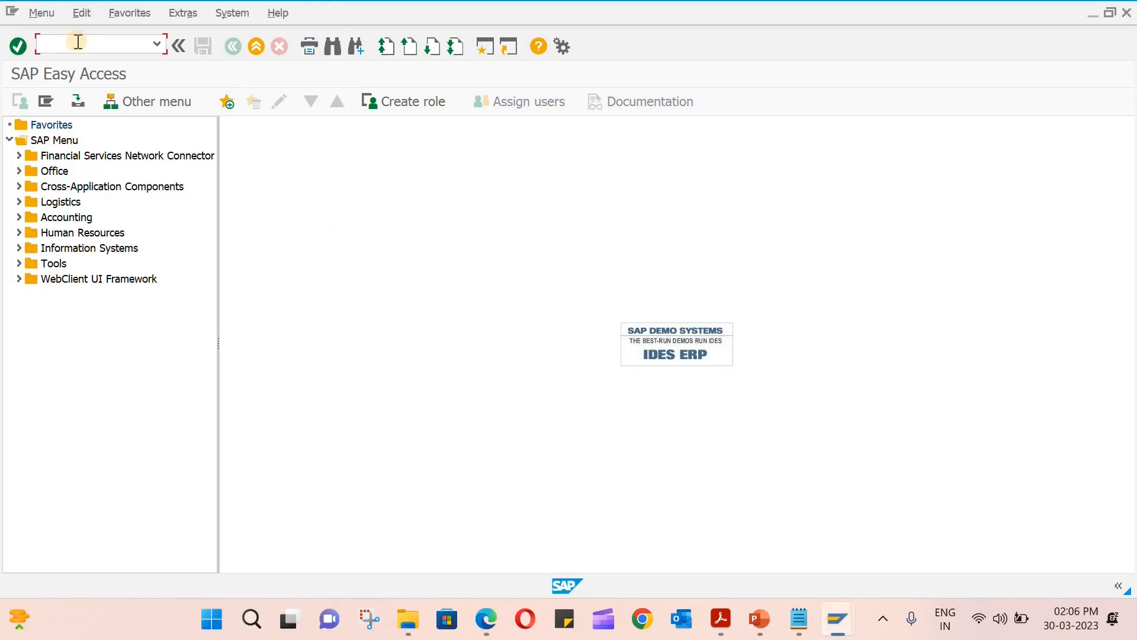
type("me9a")
key("Return")
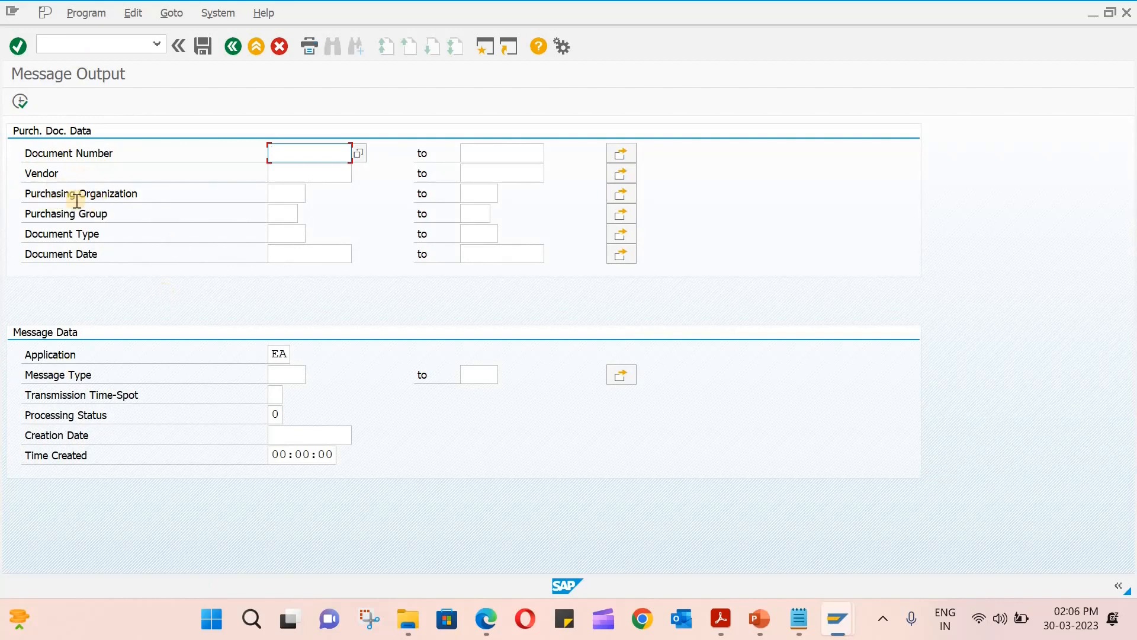
left_click(279, 193)
type("abpo")
key("Tab")
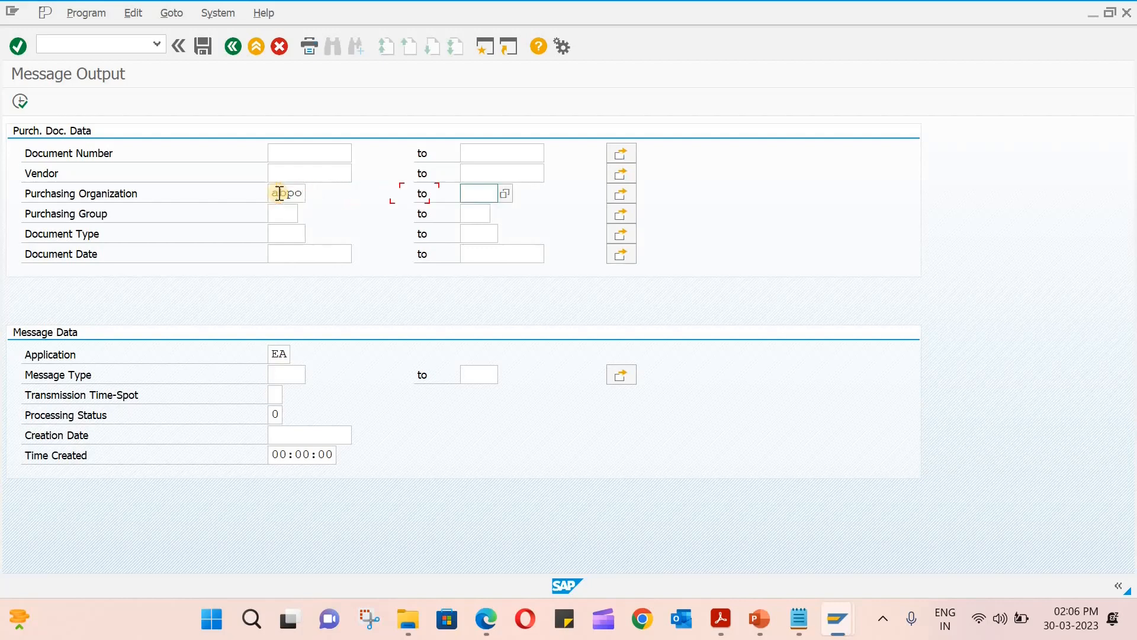
left_click(284, 208)
type("abp")
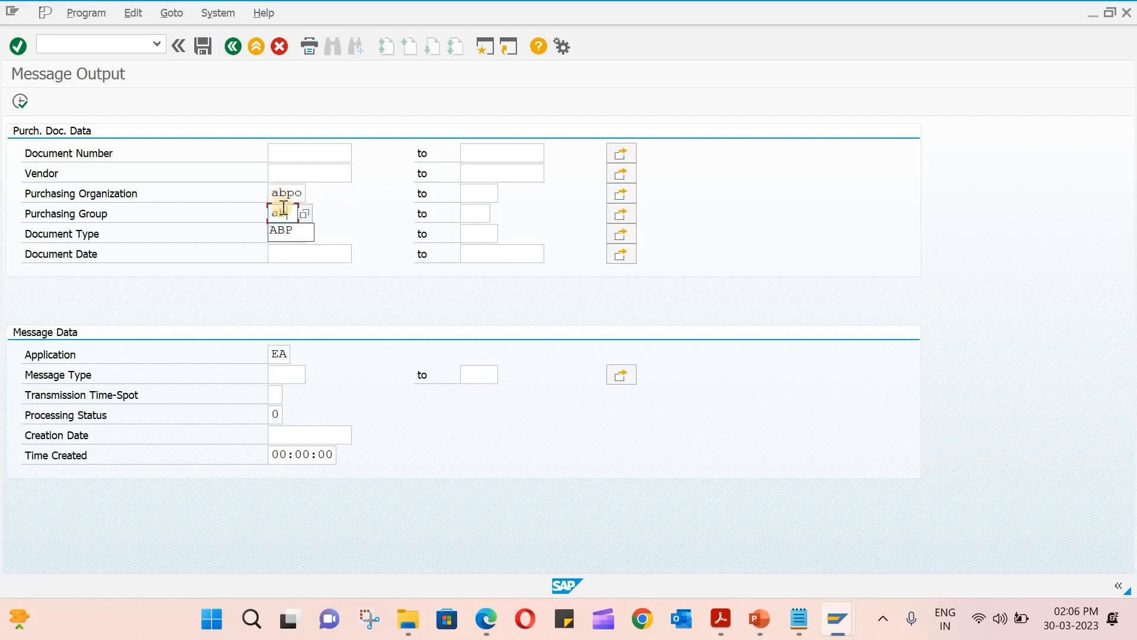
left_click(183, 294)
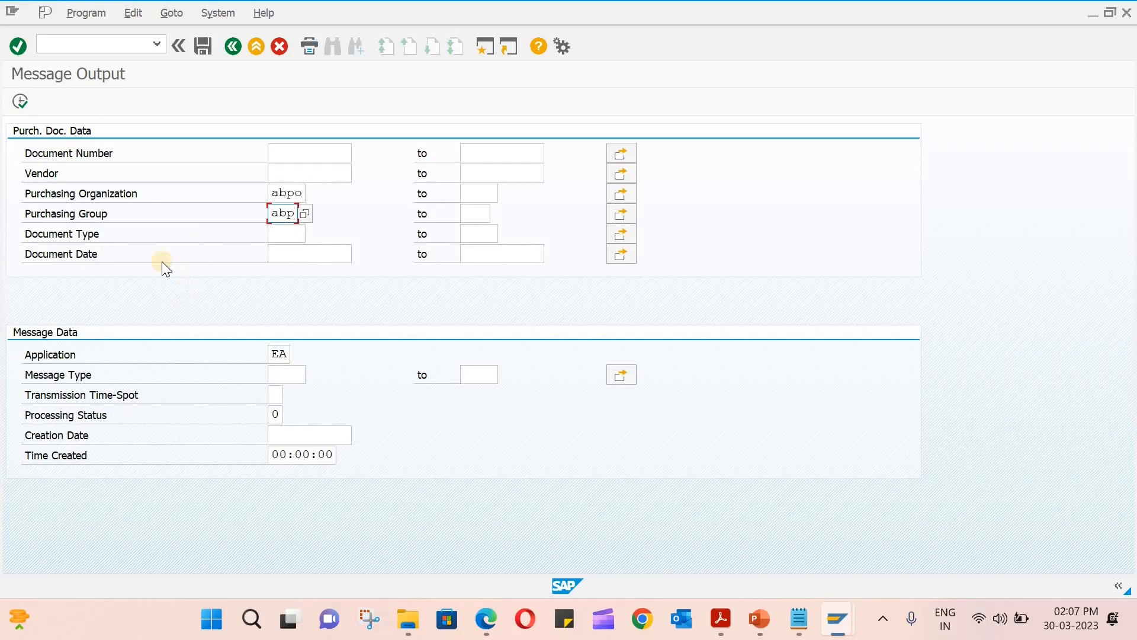
Look up the purchasing documents under collective number T-200, closing the list without choosing a document.
left_click(323, 154)
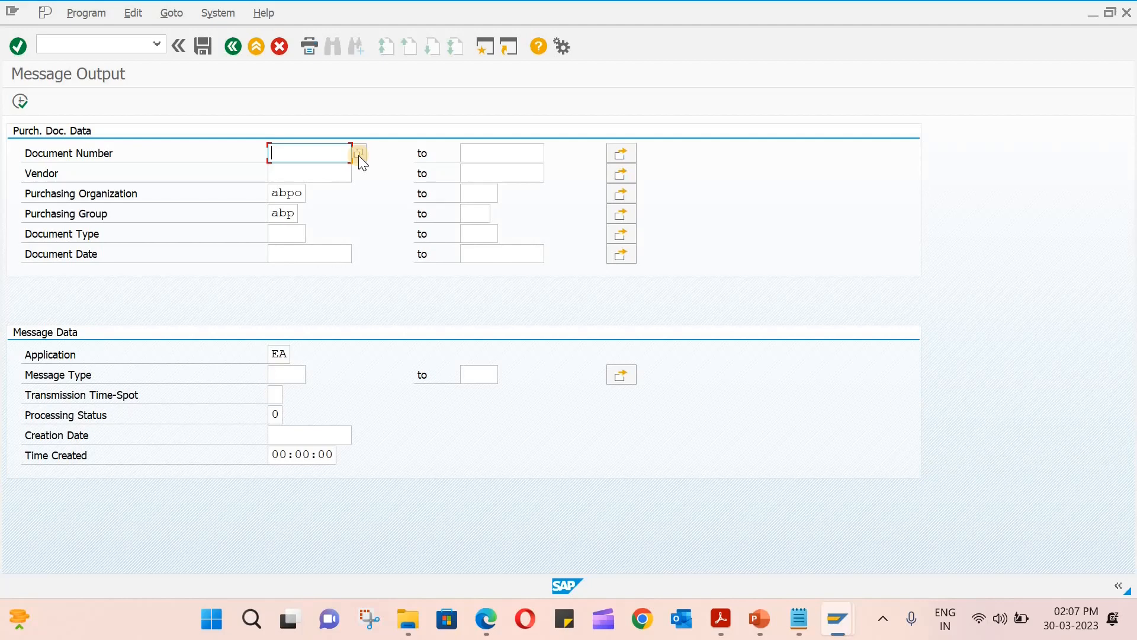
left_click(358, 154)
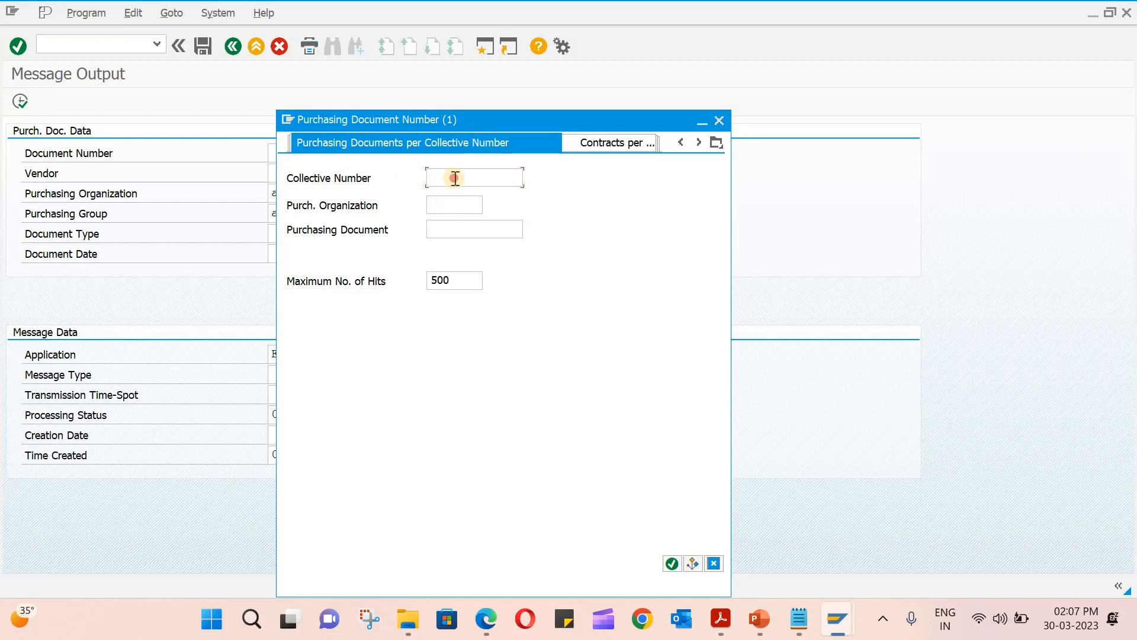
type("t-20")
key("Return")
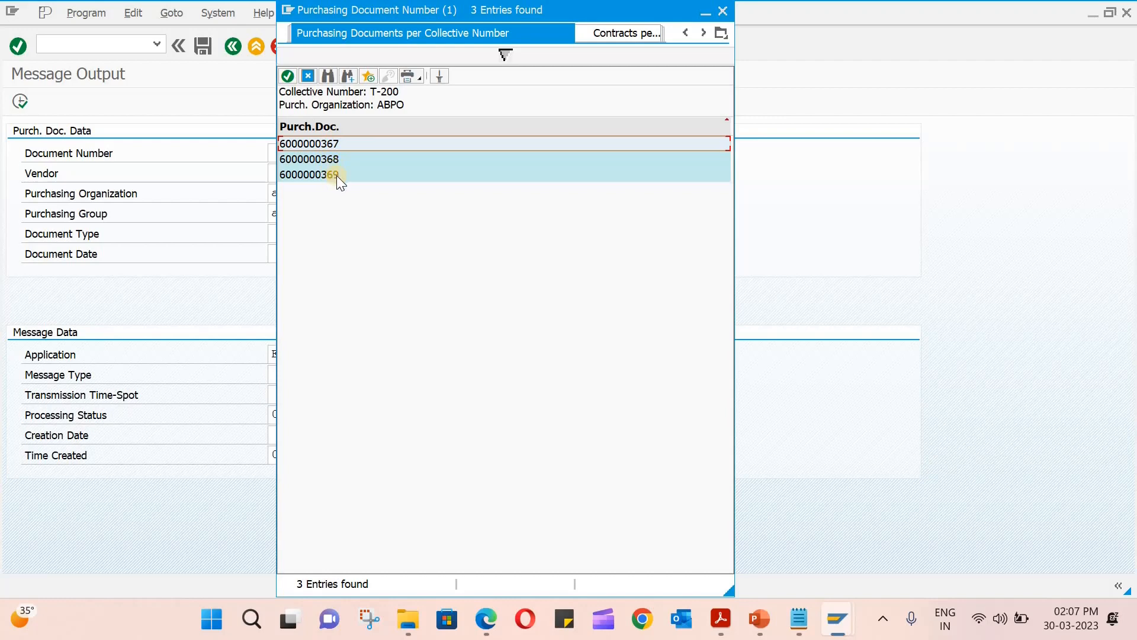
left_click(722, 12)
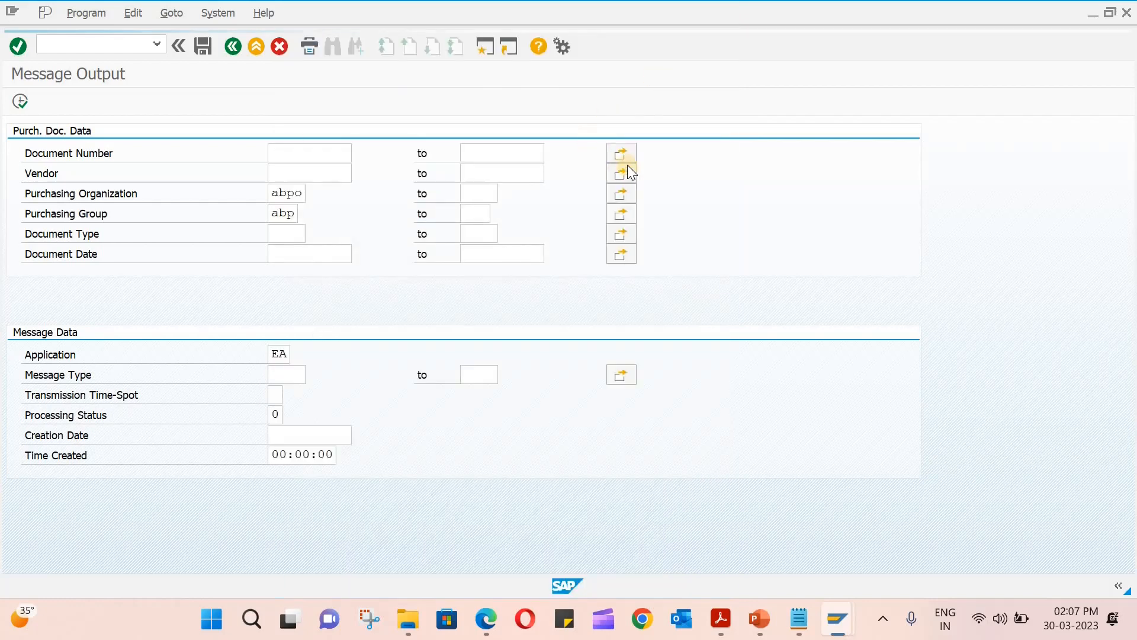
In the document number's multiple selection, search collective number T-200 and add the RFQ ending in 367 as a single value.
left_click(620, 151)
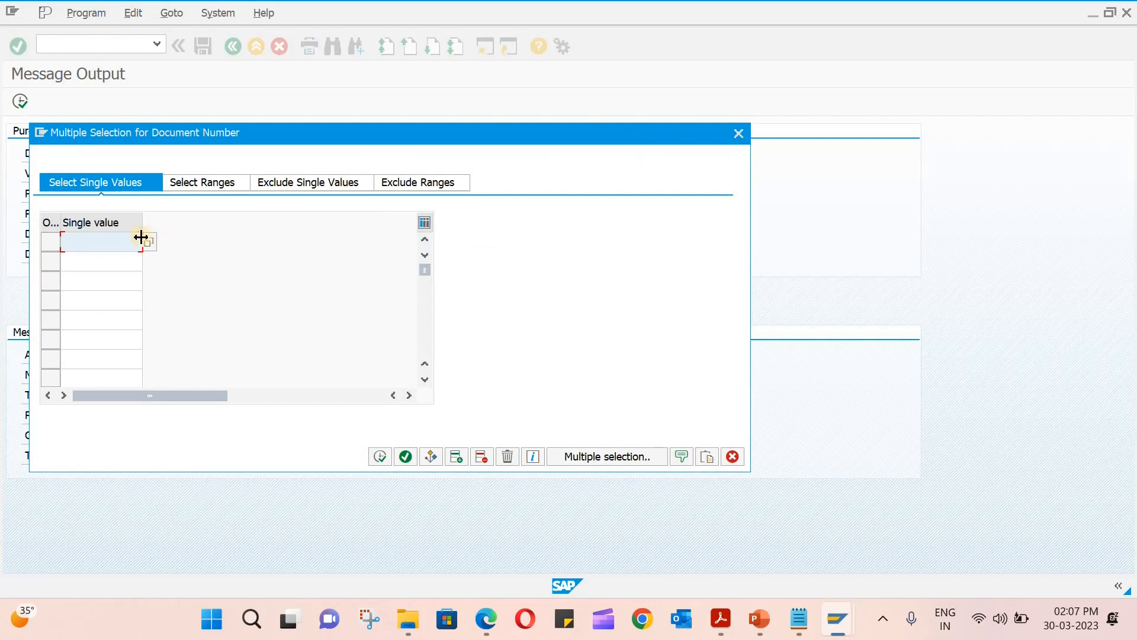
left_click(188, 188)
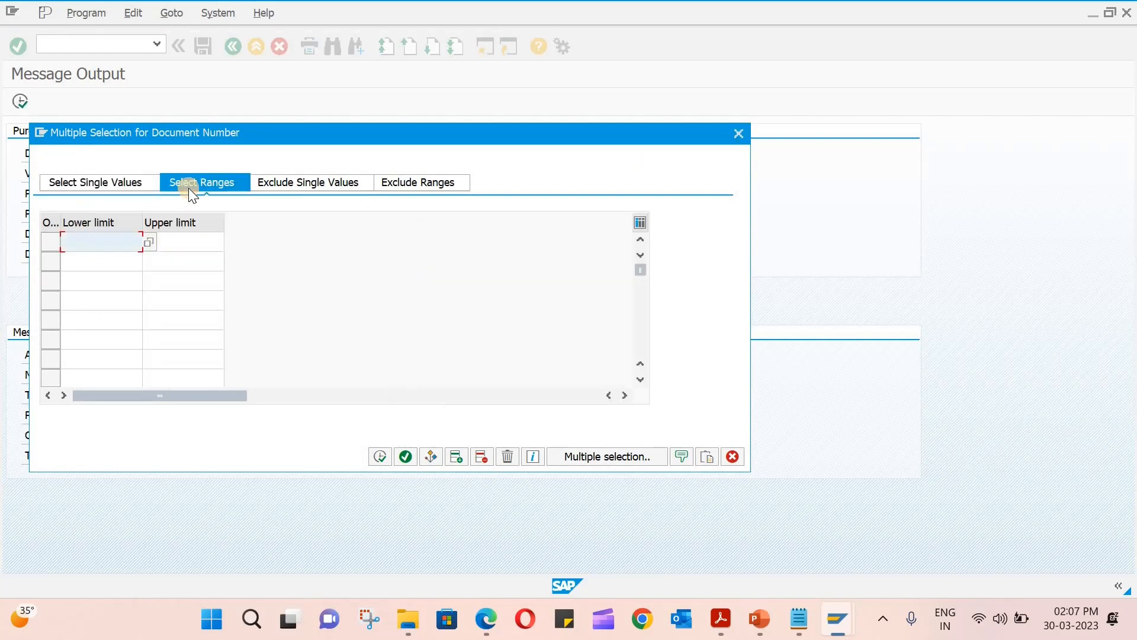
left_click(101, 186)
left_click(145, 241)
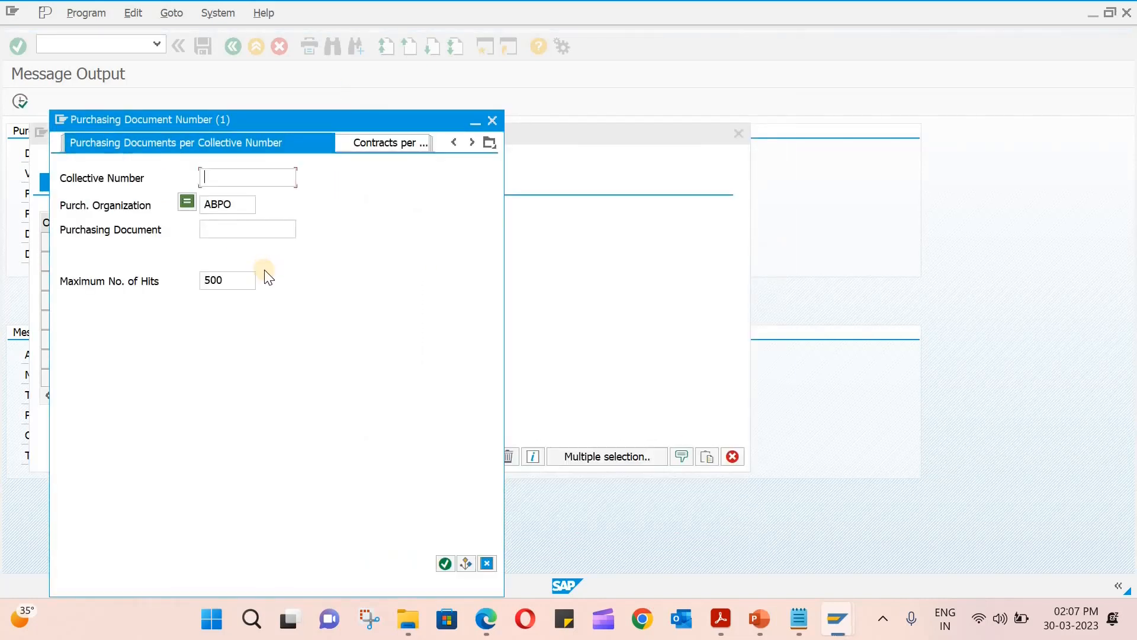
type("t-200")
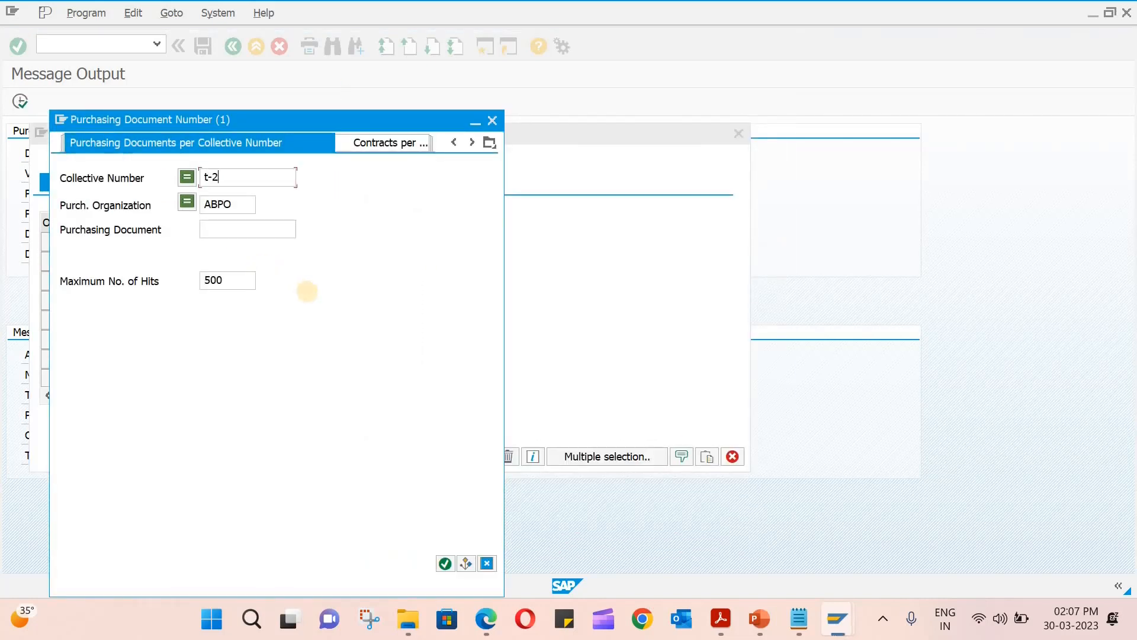
key("Return")
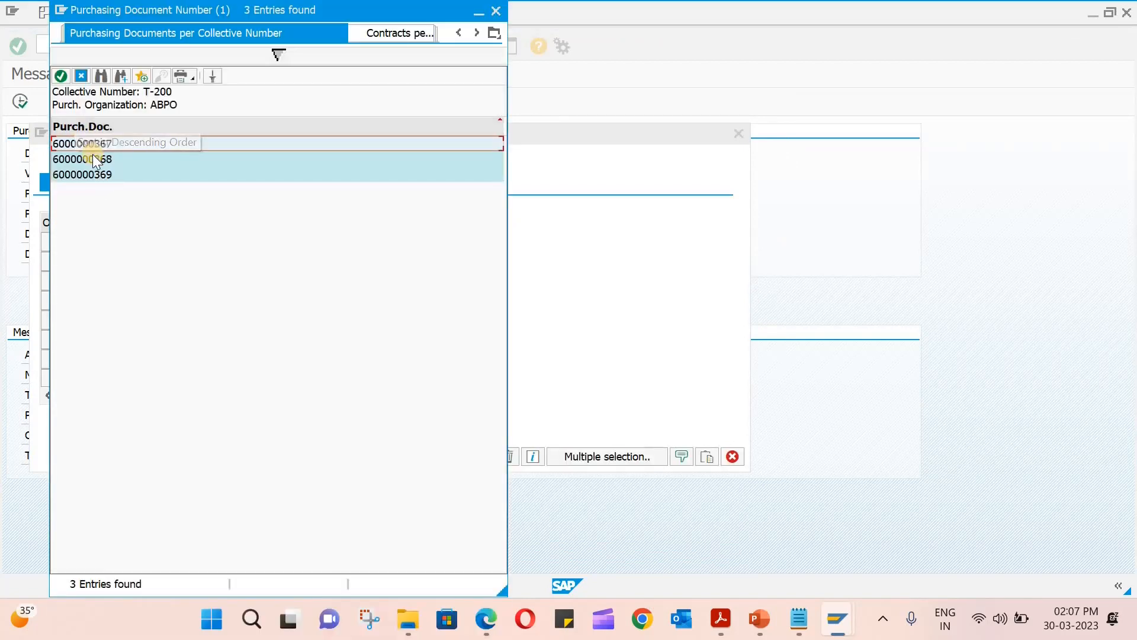
double_click(99, 145)
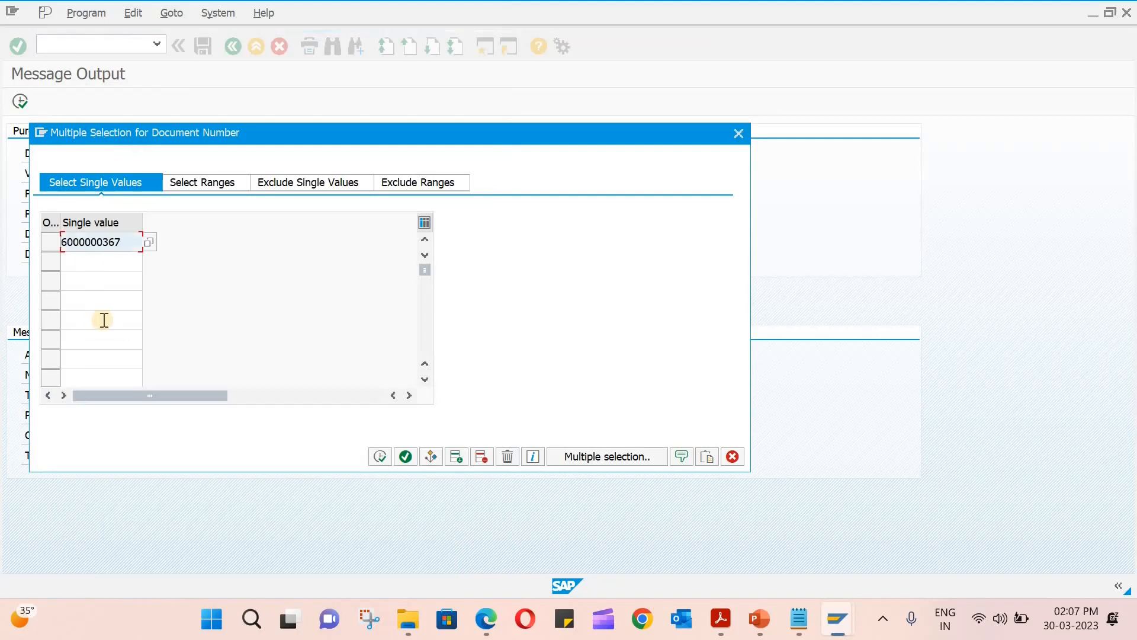
left_click(117, 332)
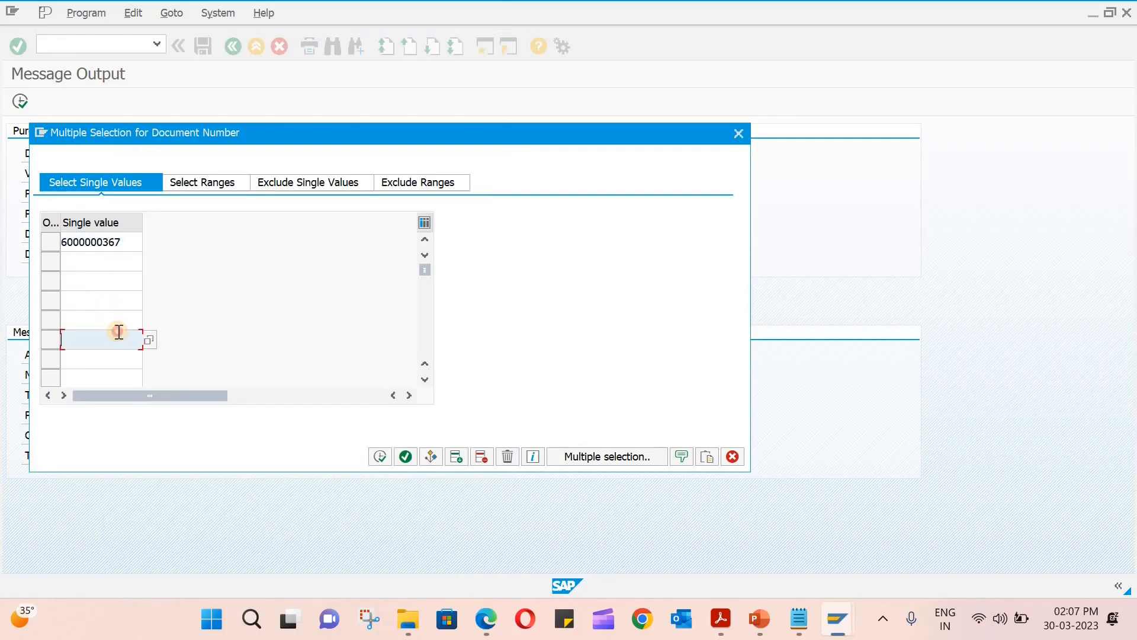
Add the RFQs ending in 368 and 369 as further single values by copying the first number, and apply the selection.
left_click_drag(127, 242, 16, 227)
key("ctrl+c")
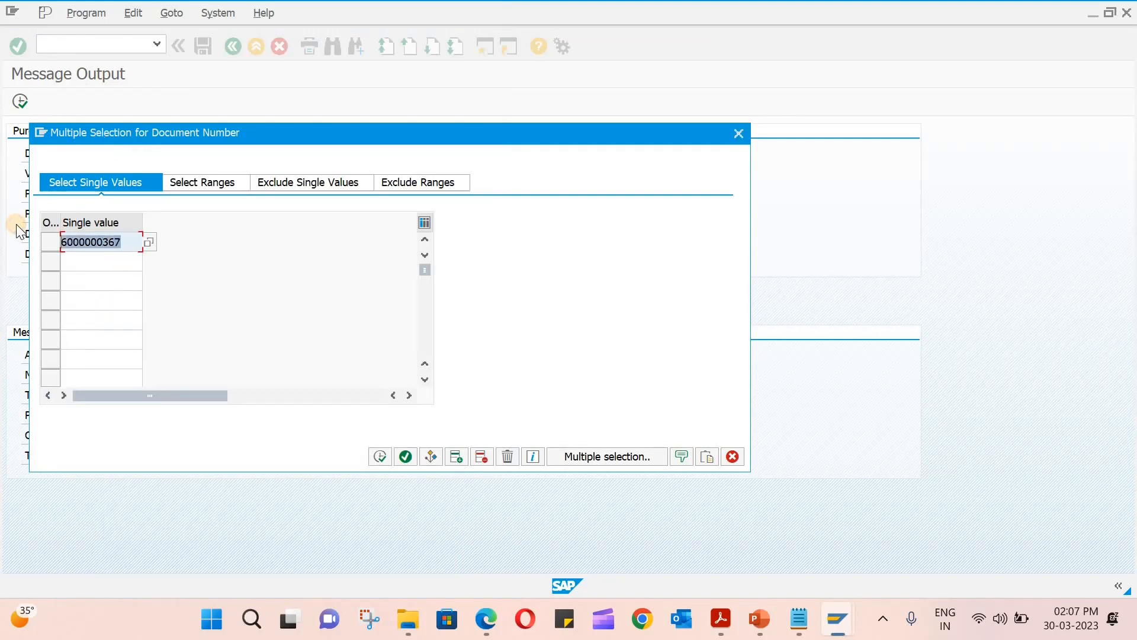
left_click(78, 257)
key("ctrl+v")
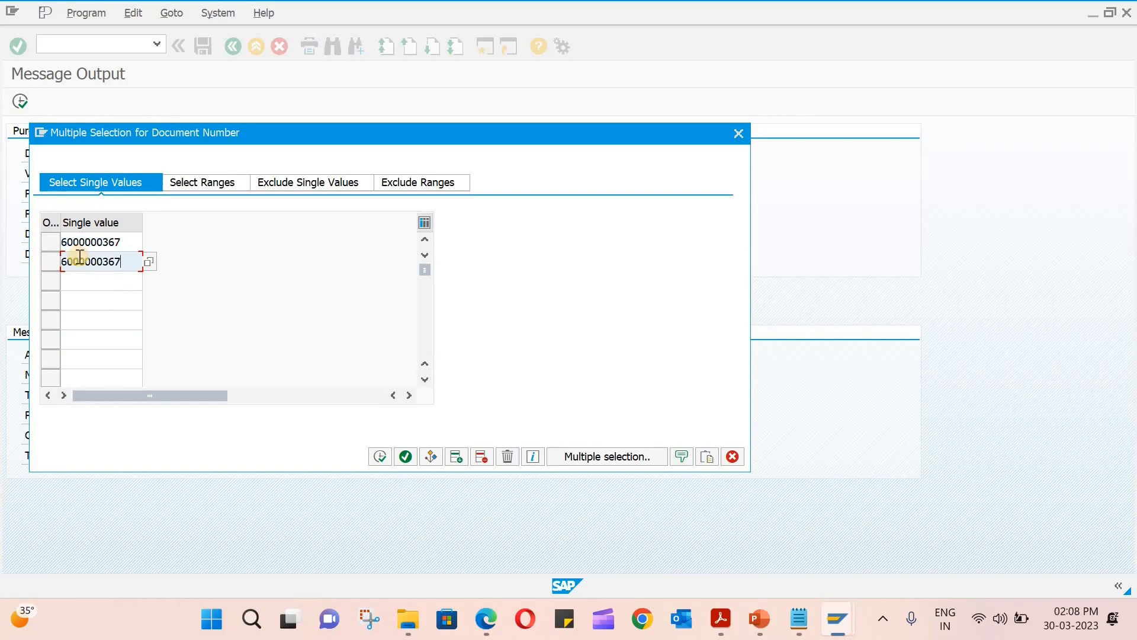
key("BackSpace")
type("8")
left_click(86, 274)
key("ctrl+v")
key("BackSpace")
type("9")
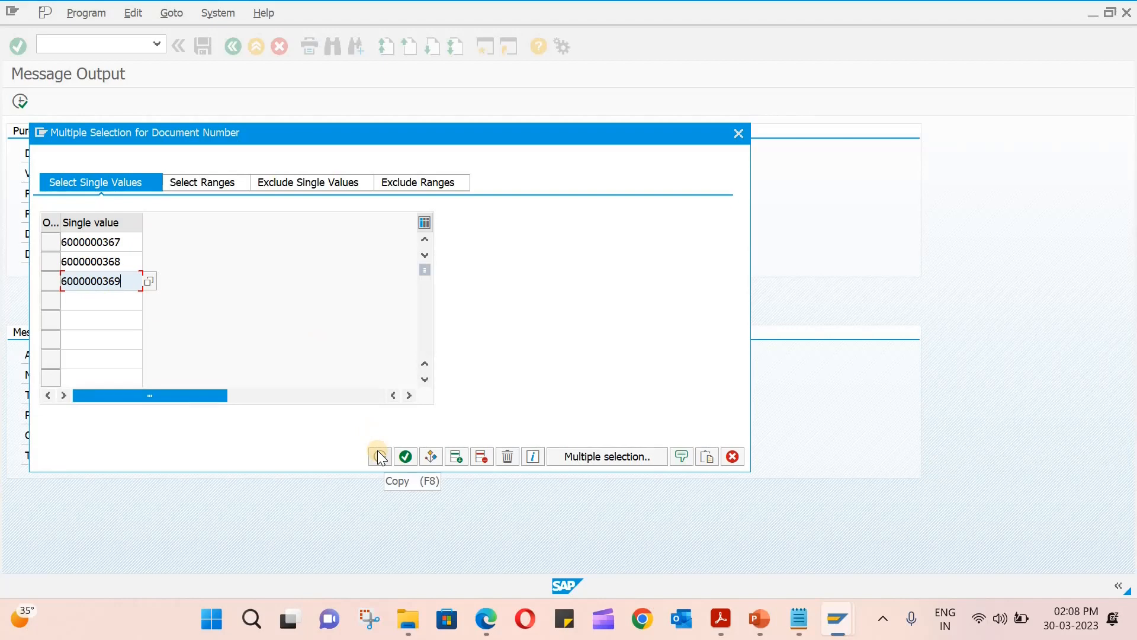
left_click(405, 456)
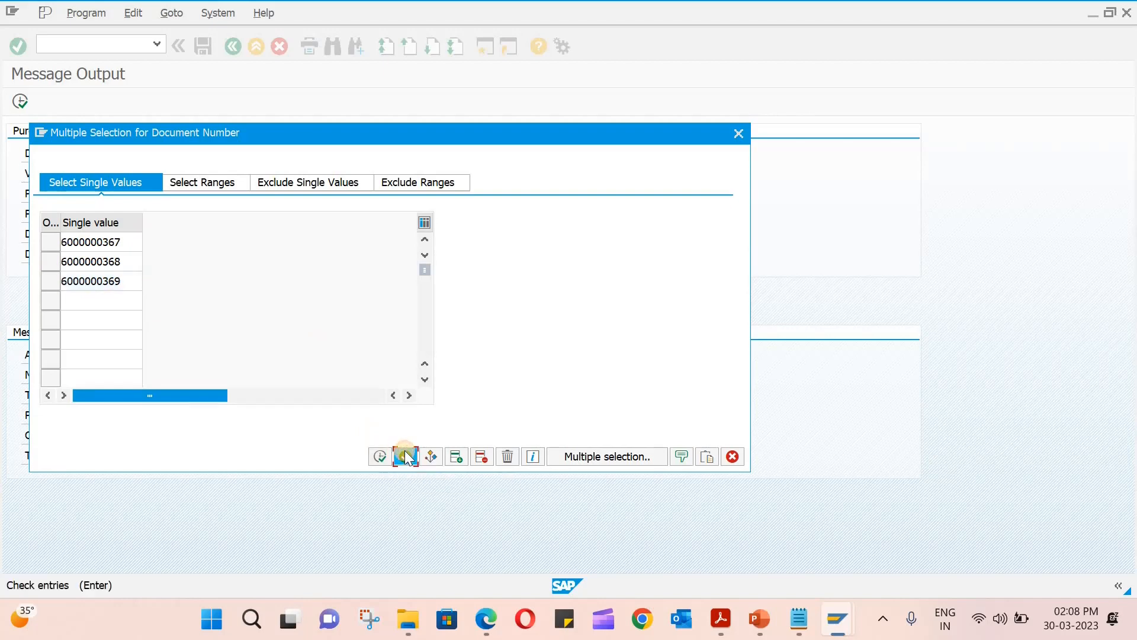
left_click(376, 458)
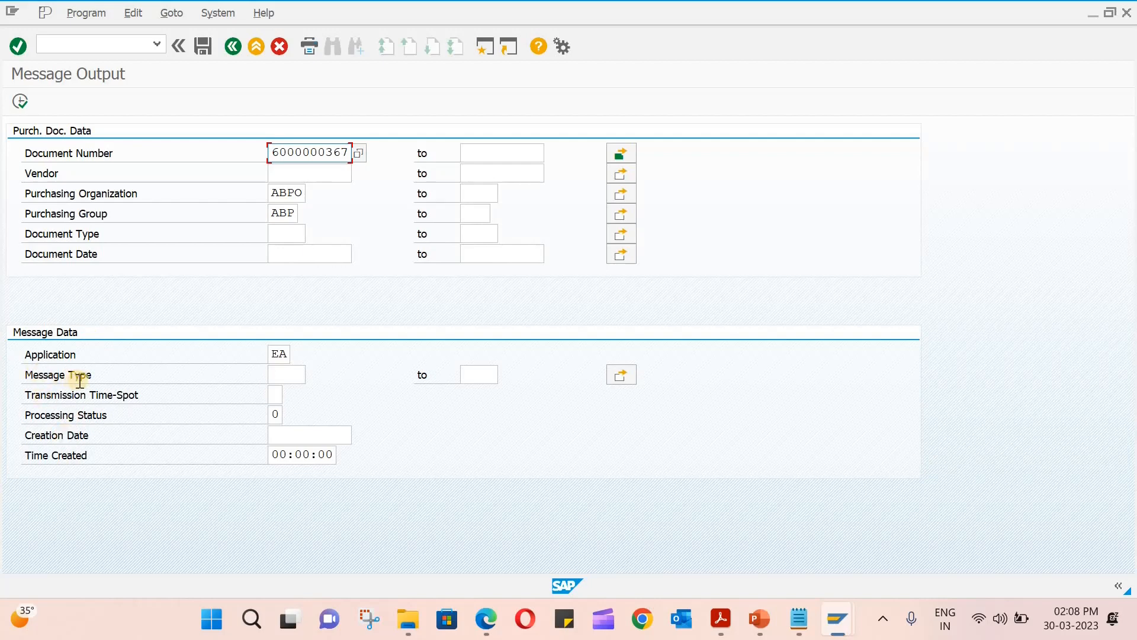
Choose message type ABSA (Quotation Rejection) for application EA and run the message output selection.
left_click(282, 375)
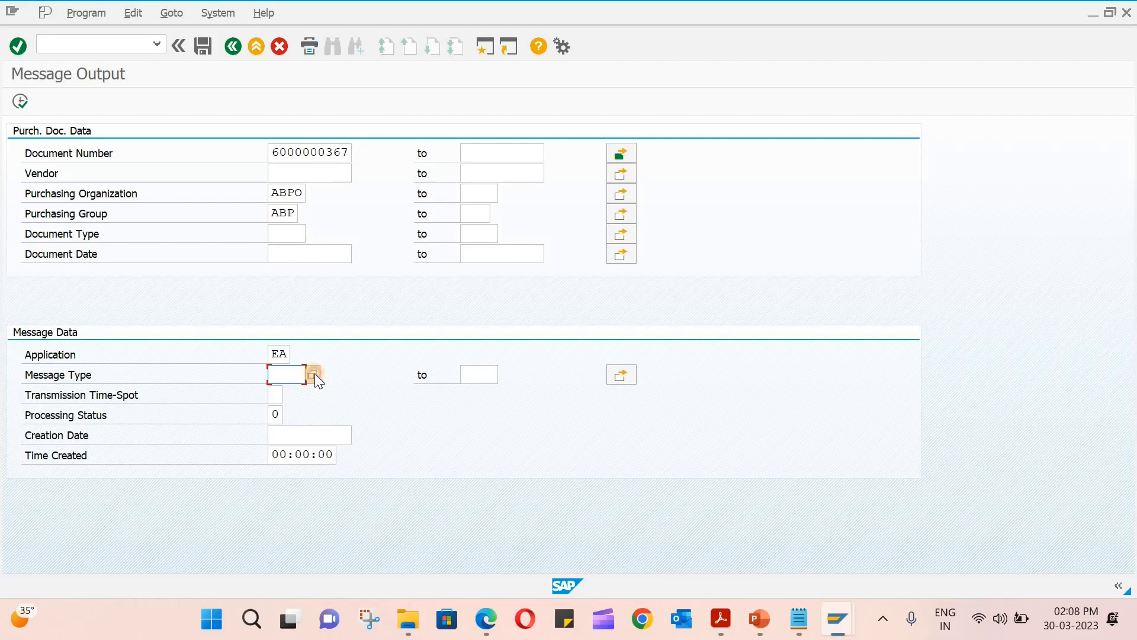
left_click(314, 374)
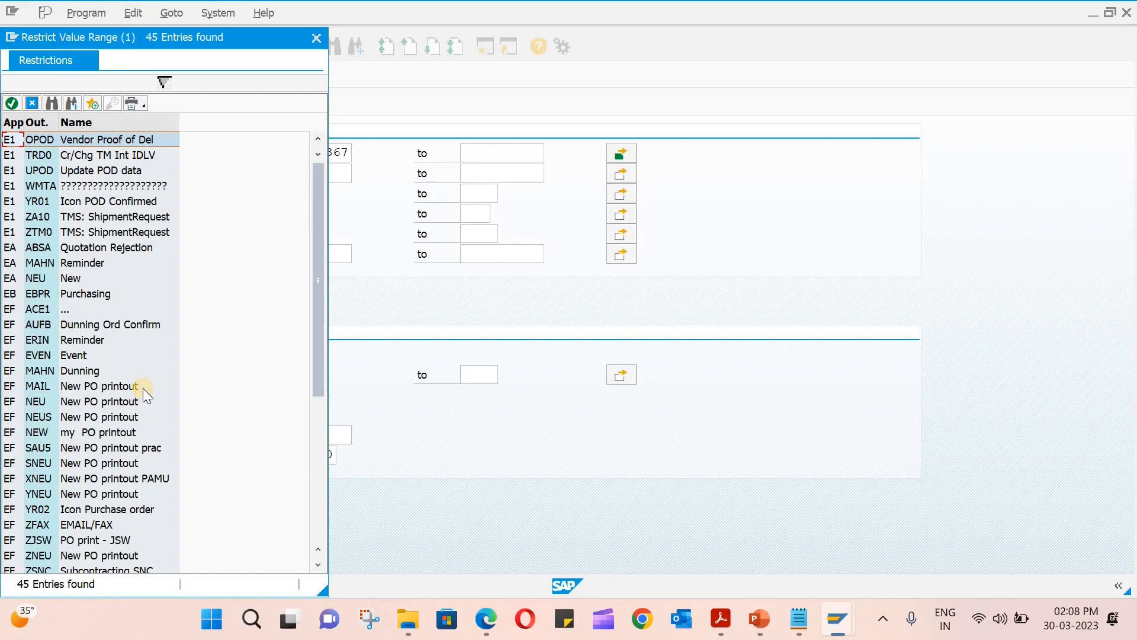
scroll(143, 389, "down", 2)
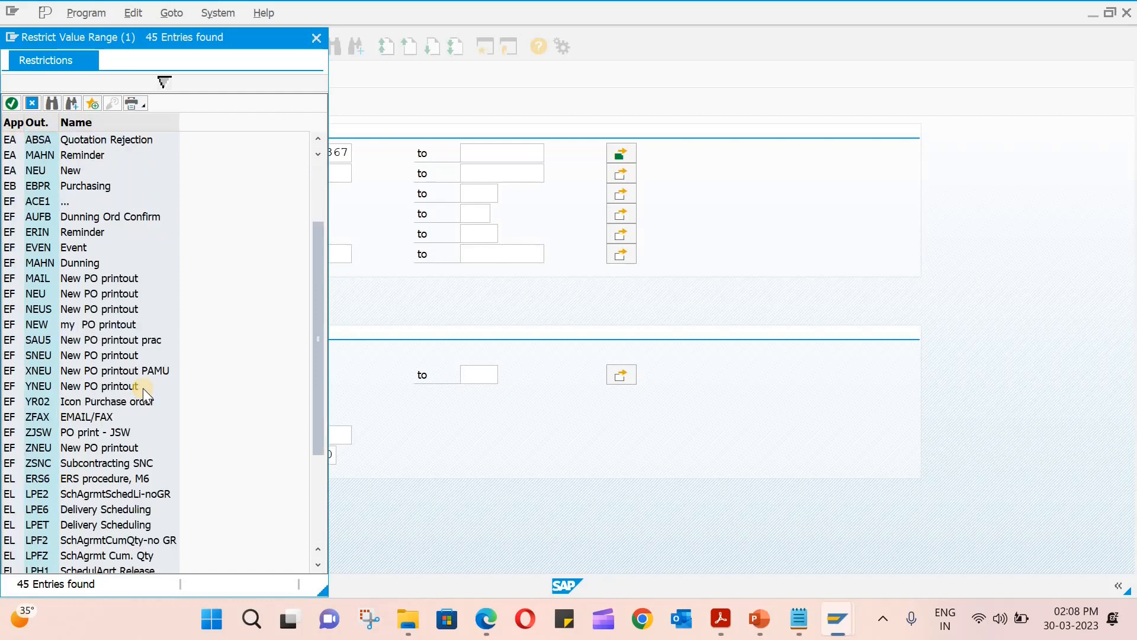
scroll(143, 389, "down", 3)
scroll(144, 389, "down", 1)
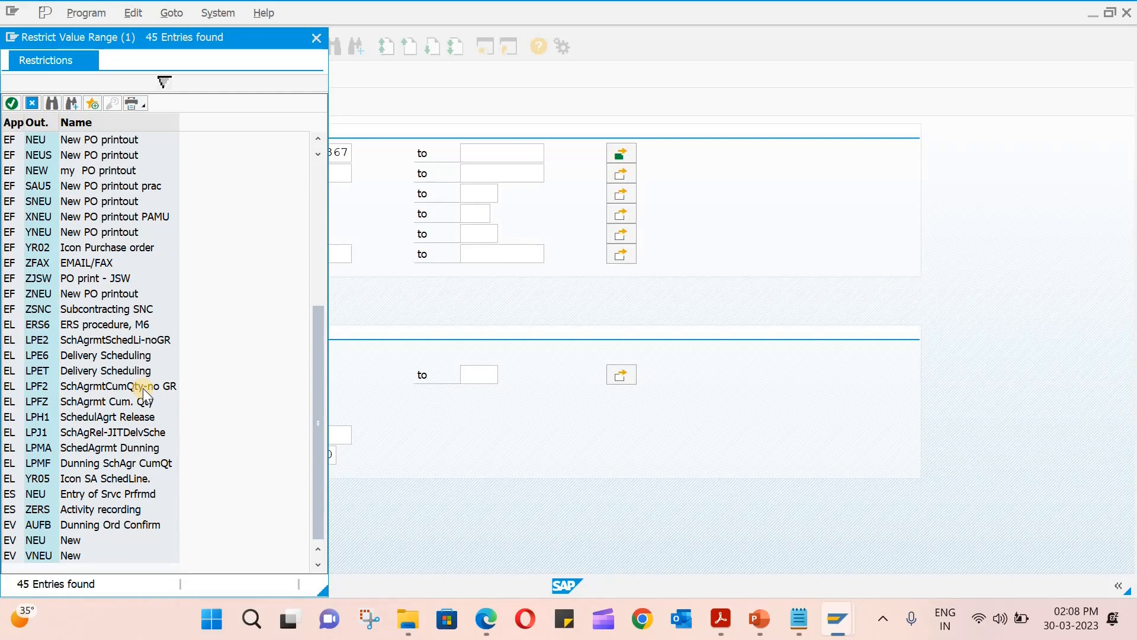
scroll(143, 389, "up", 4)
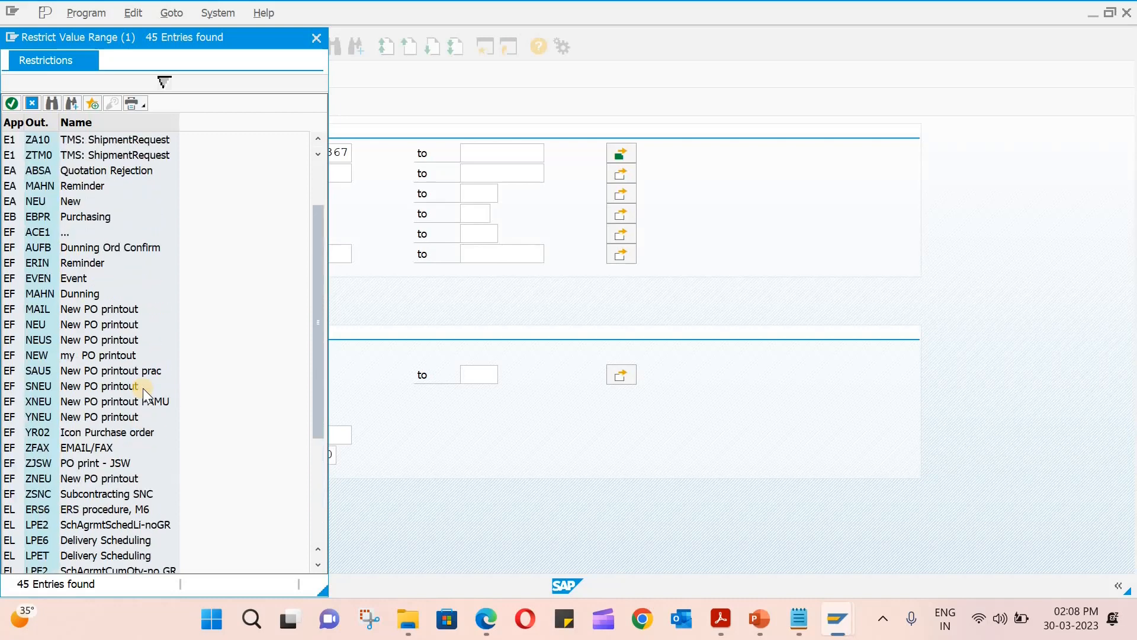
scroll(144, 389, "up", 2)
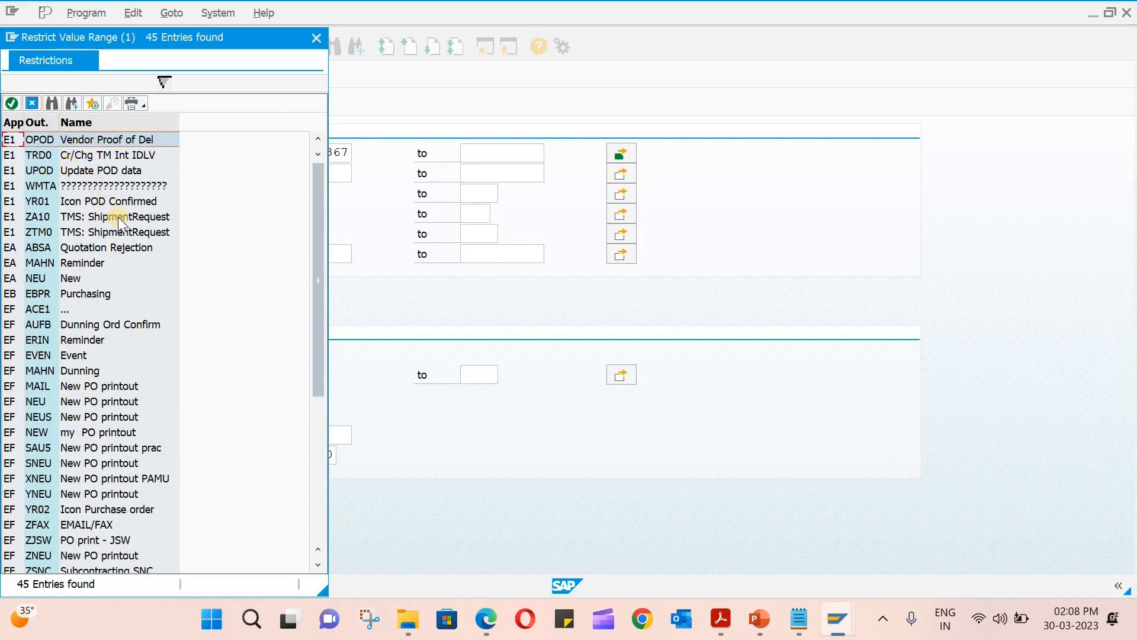
double_click(105, 252)
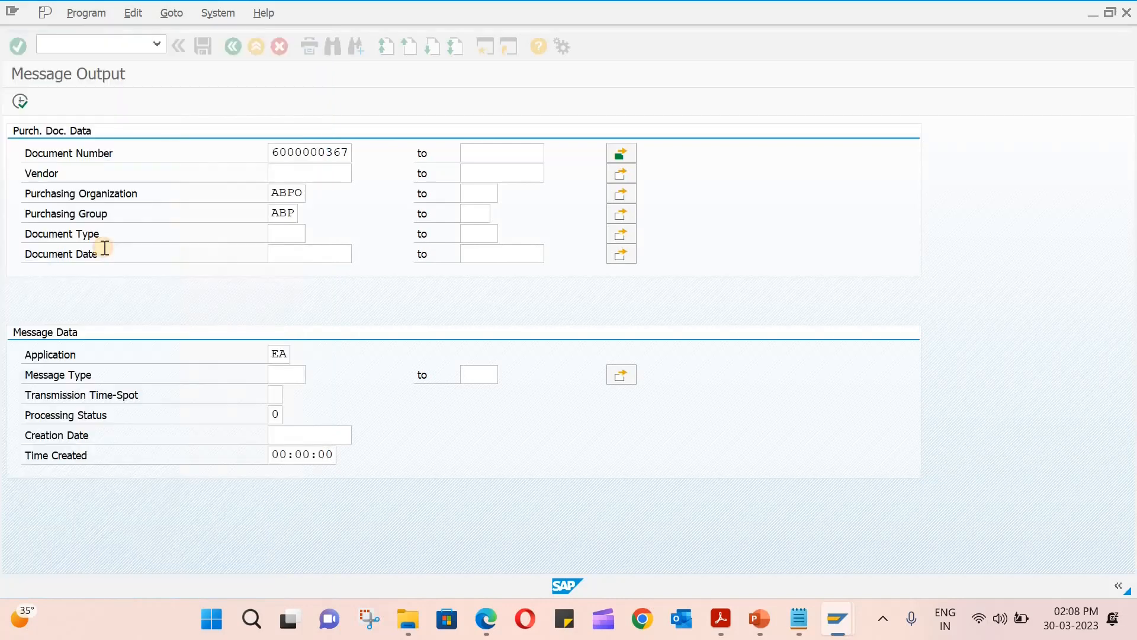
left_click(20, 102)
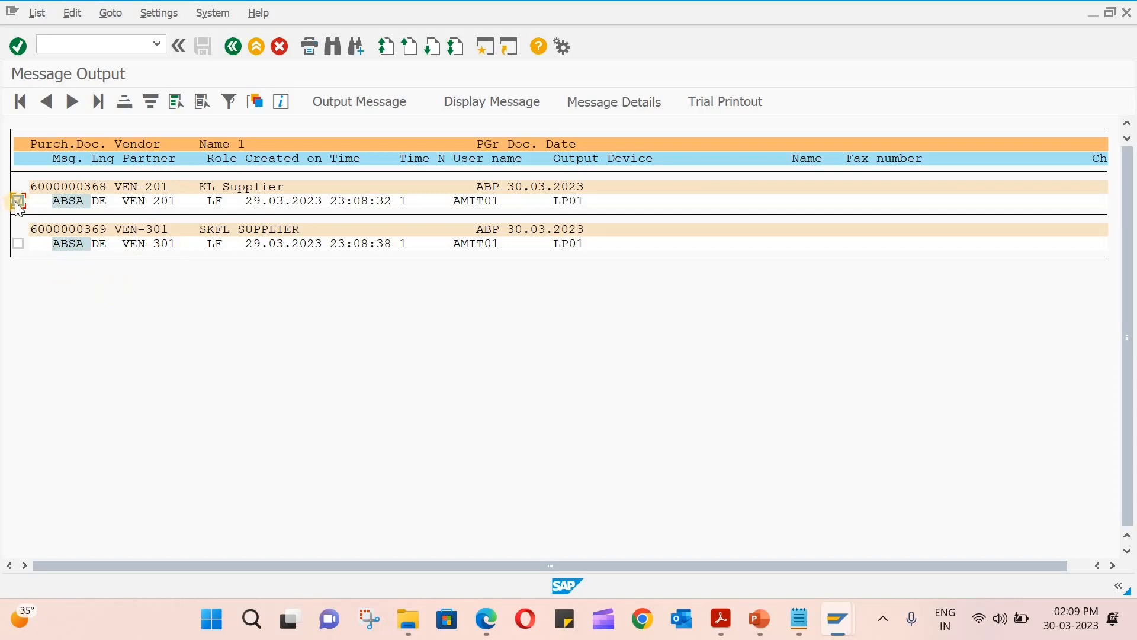
Include SKFL SUPPLIER's ABSA message in the selection and output the rejection messages for both vendors.
left_click(18, 243)
left_click(382, 107)
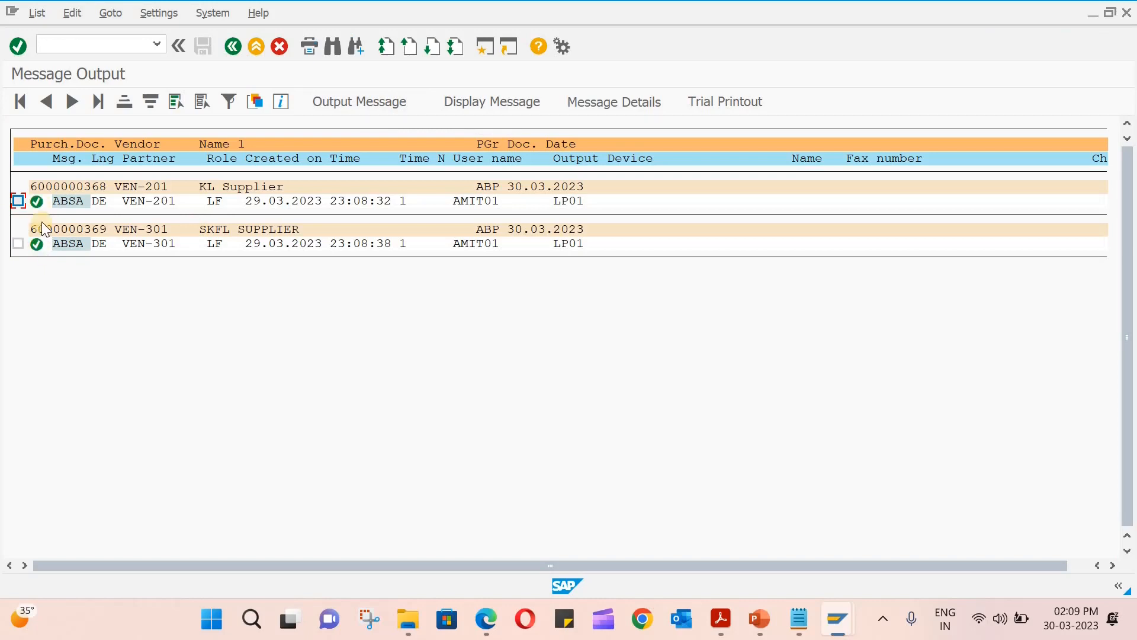
Display KL Supplier's rejection message, review the letter's RFQ, vendor, terms and item details, and return to the message list.
left_click(17, 201)
left_click(519, 102)
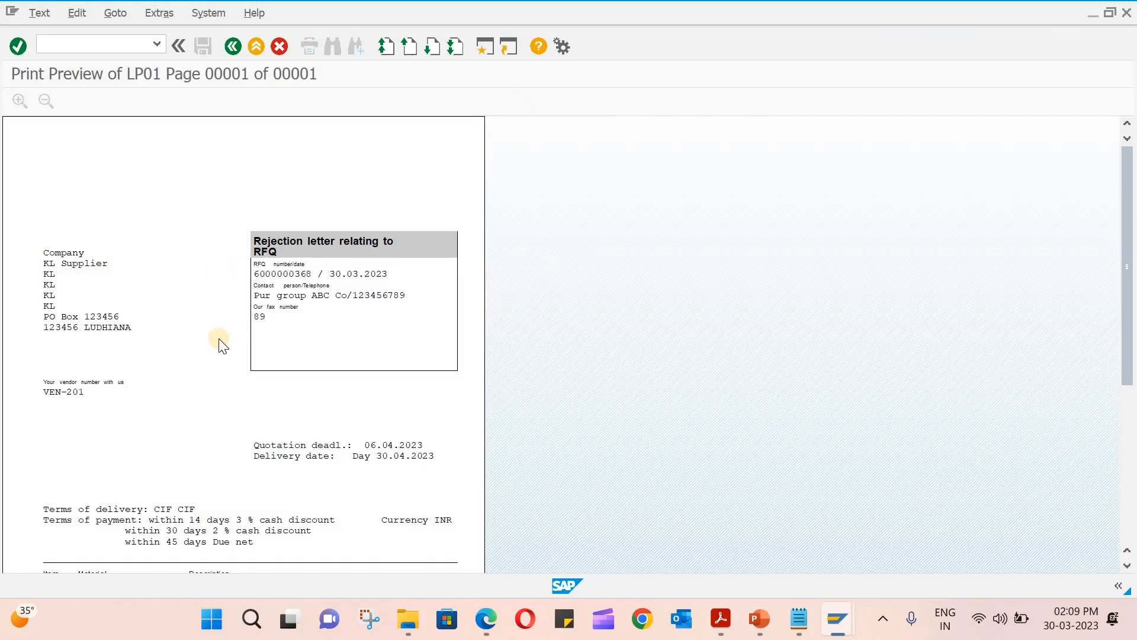
scroll(220, 344, "down", 3)
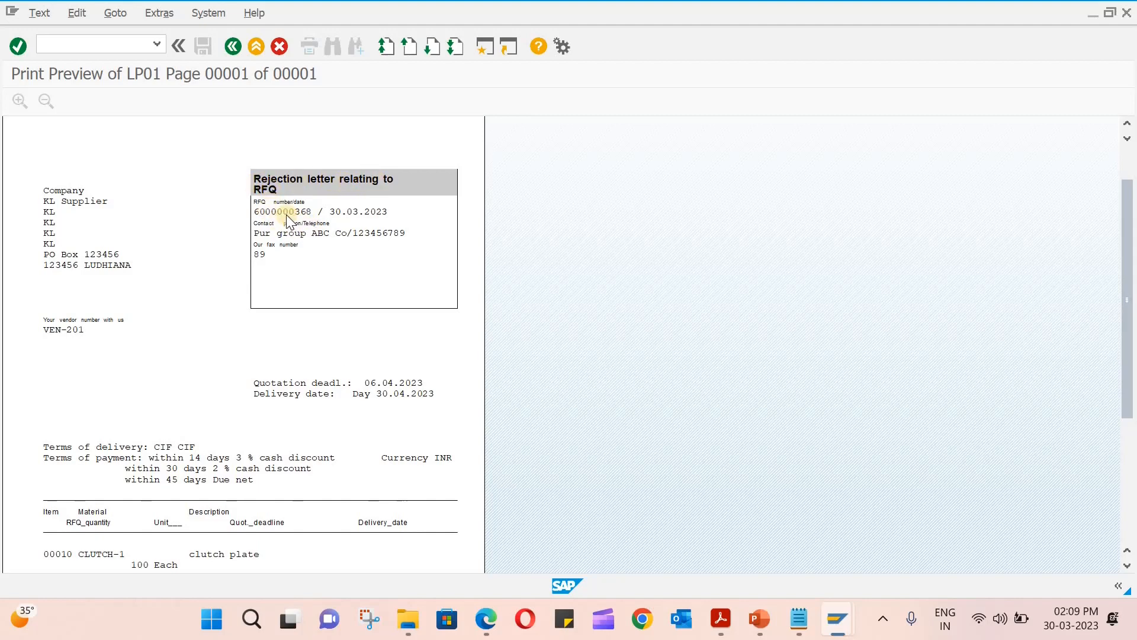
scroll(286, 220, "up", 1)
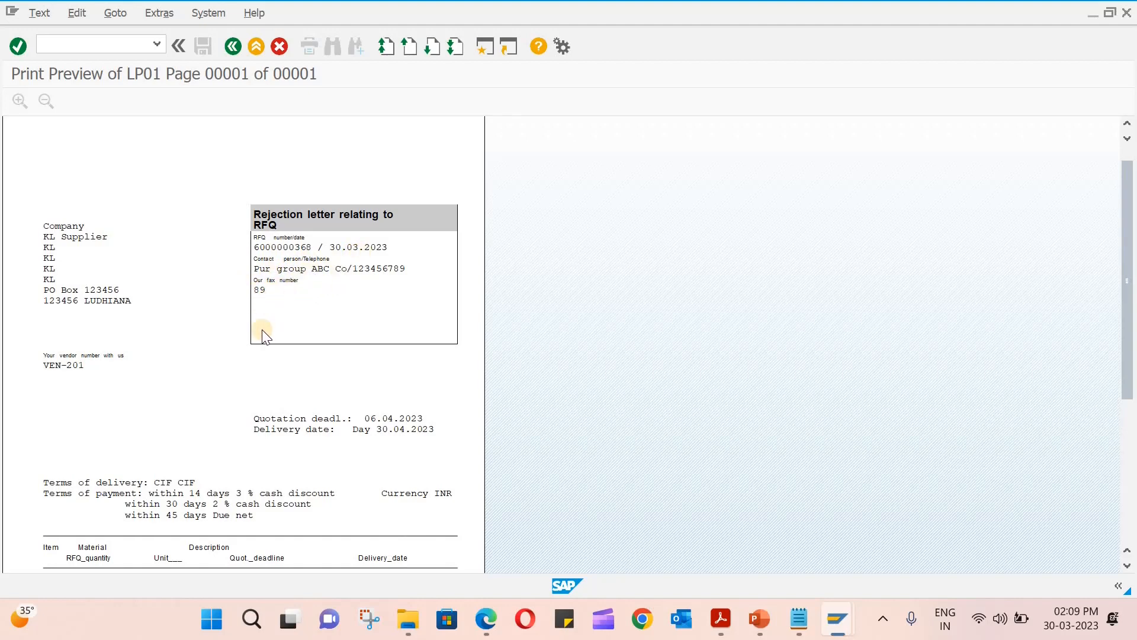
scroll(56, 288, "down", 1)
scroll(94, 333, "down", 1)
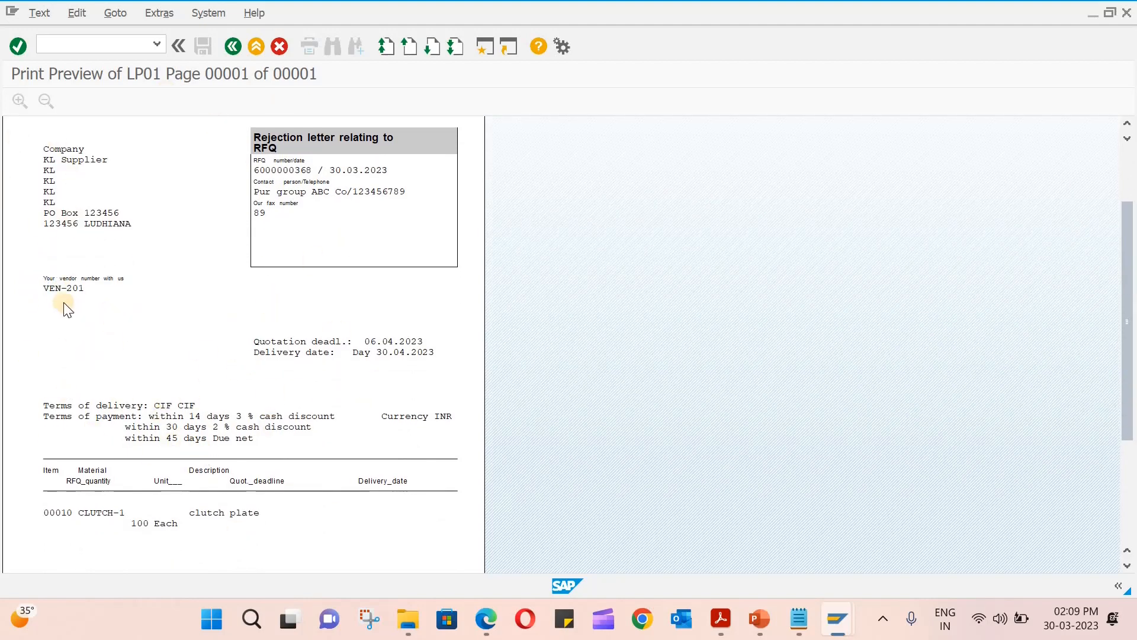
left_click(235, 45)
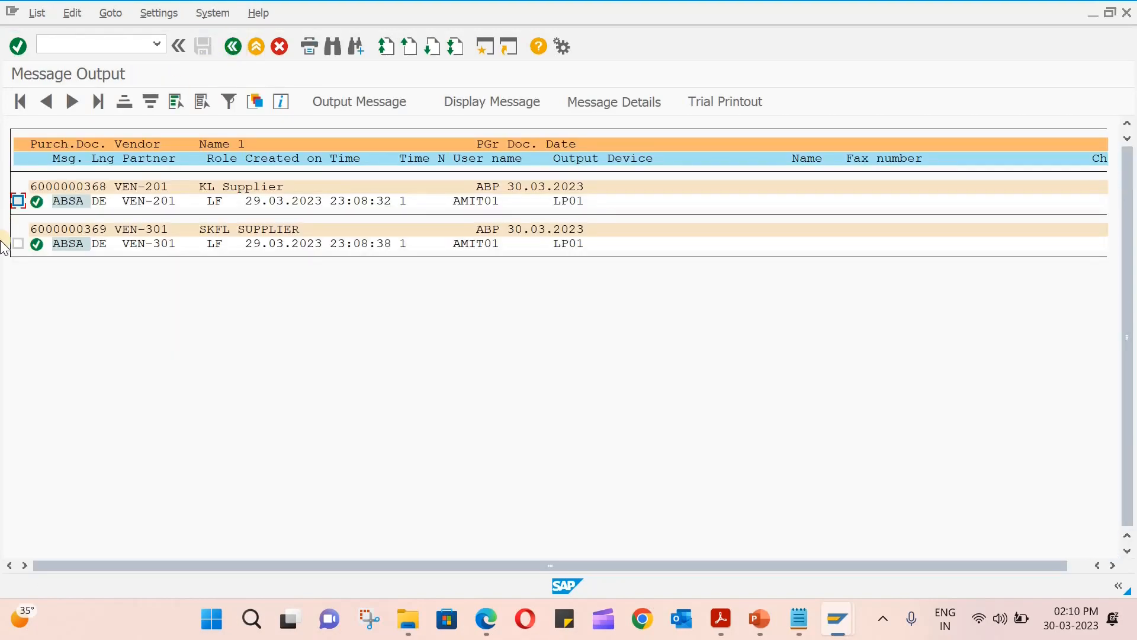
Display SKFL SUPPLIER's rejection message, review the letter in the print preview, and leave the message list for the selection screen.
left_click(20, 244)
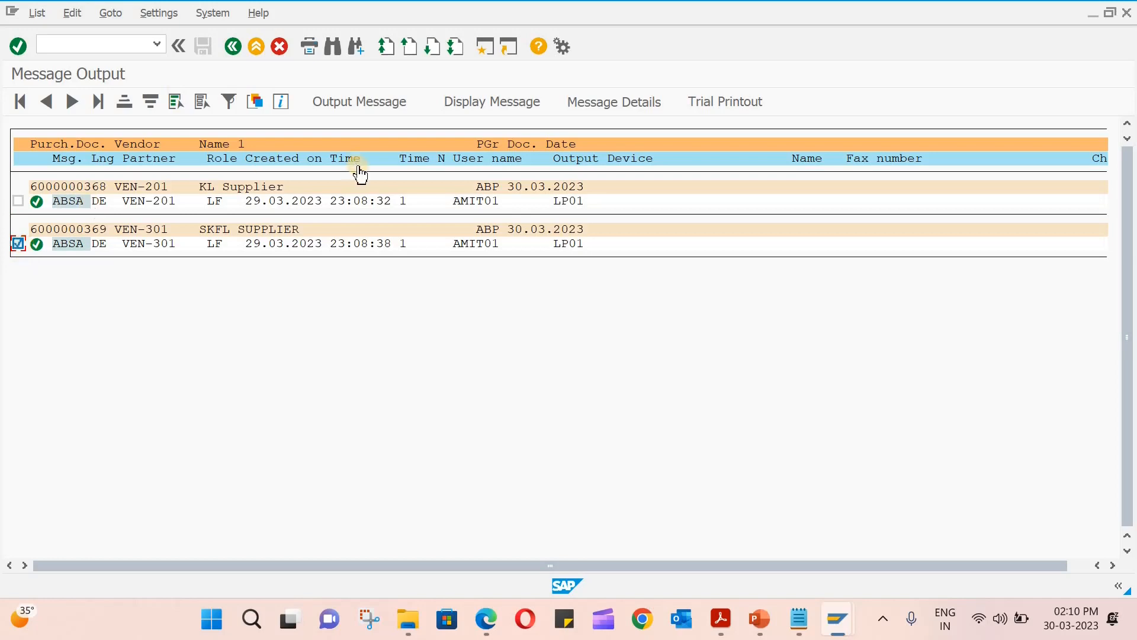
left_click(462, 101)
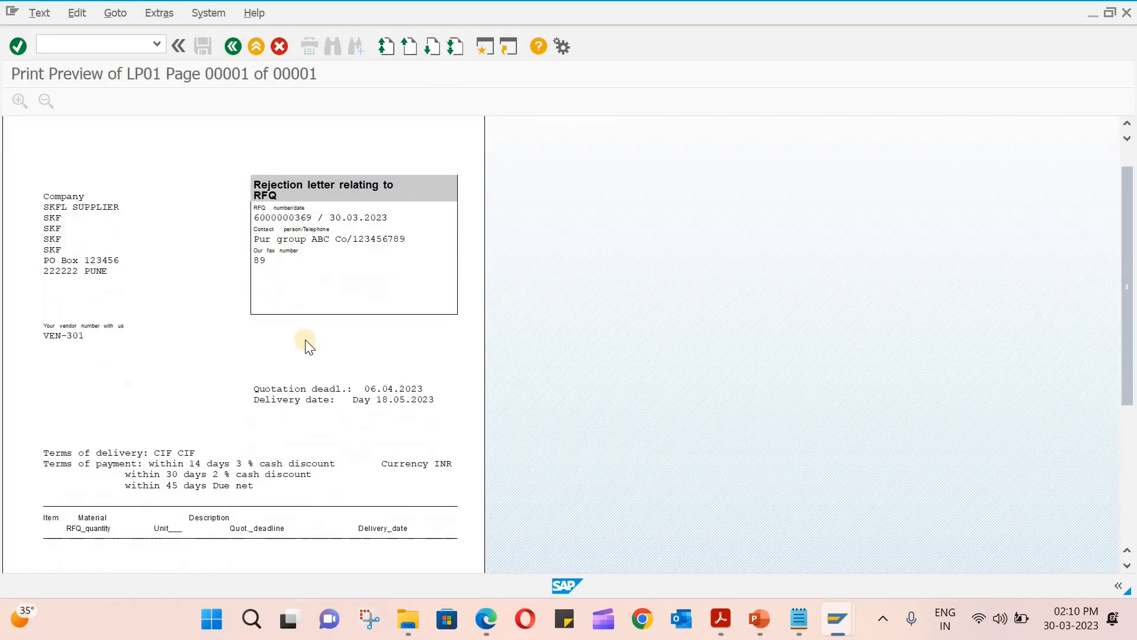
scroll(304, 340, "down", 3)
scroll(307, 345, "up", 3)
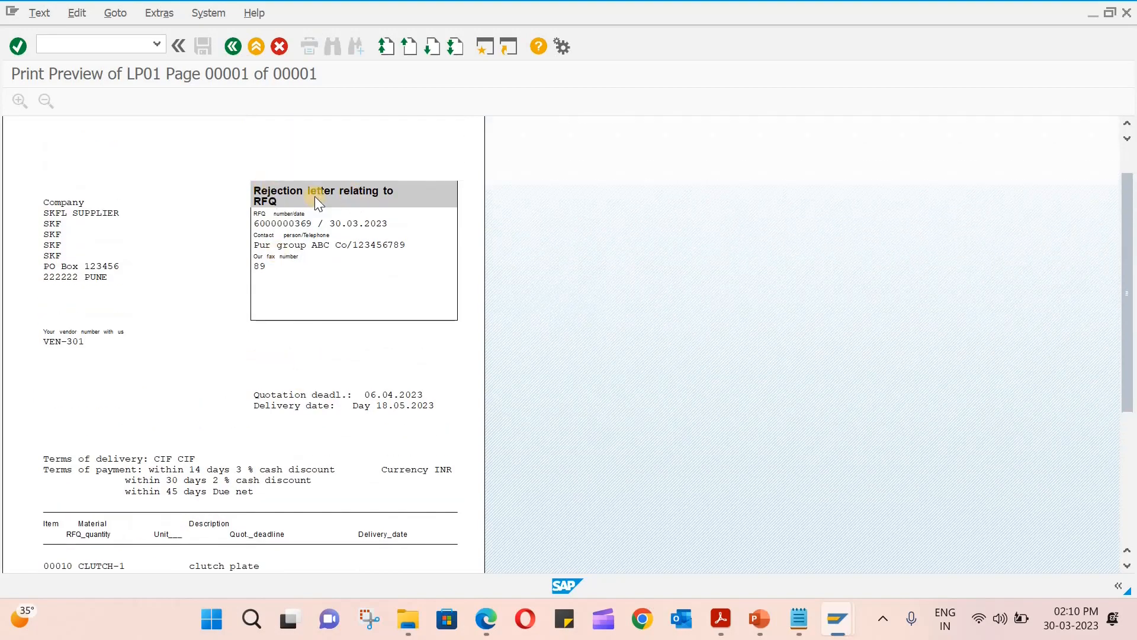
left_click(232, 46)
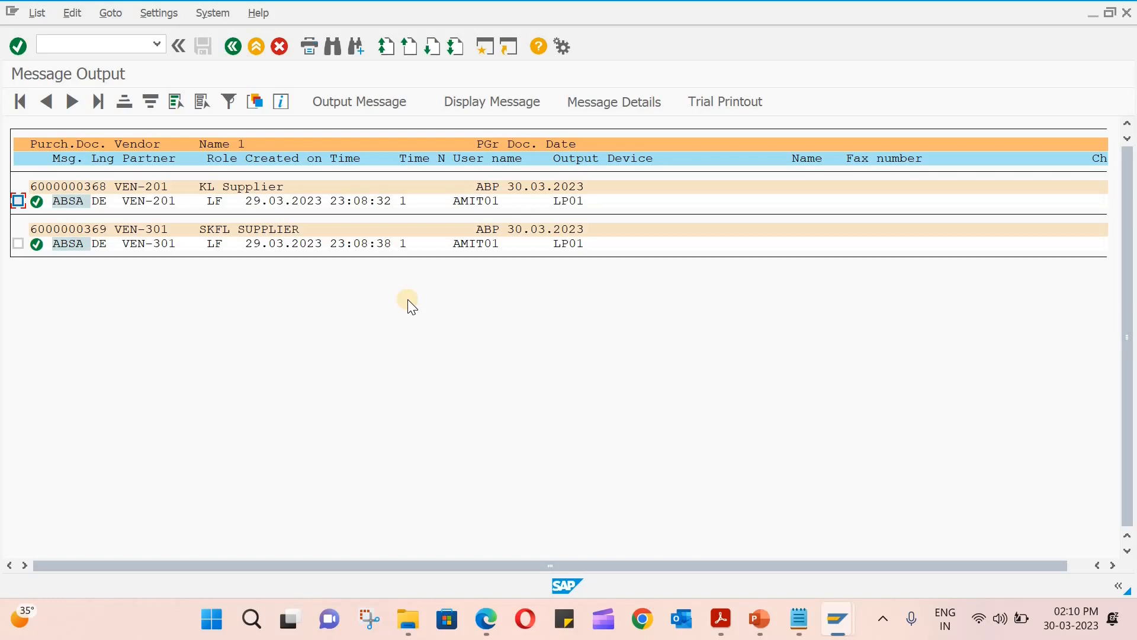
left_click(279, 46)
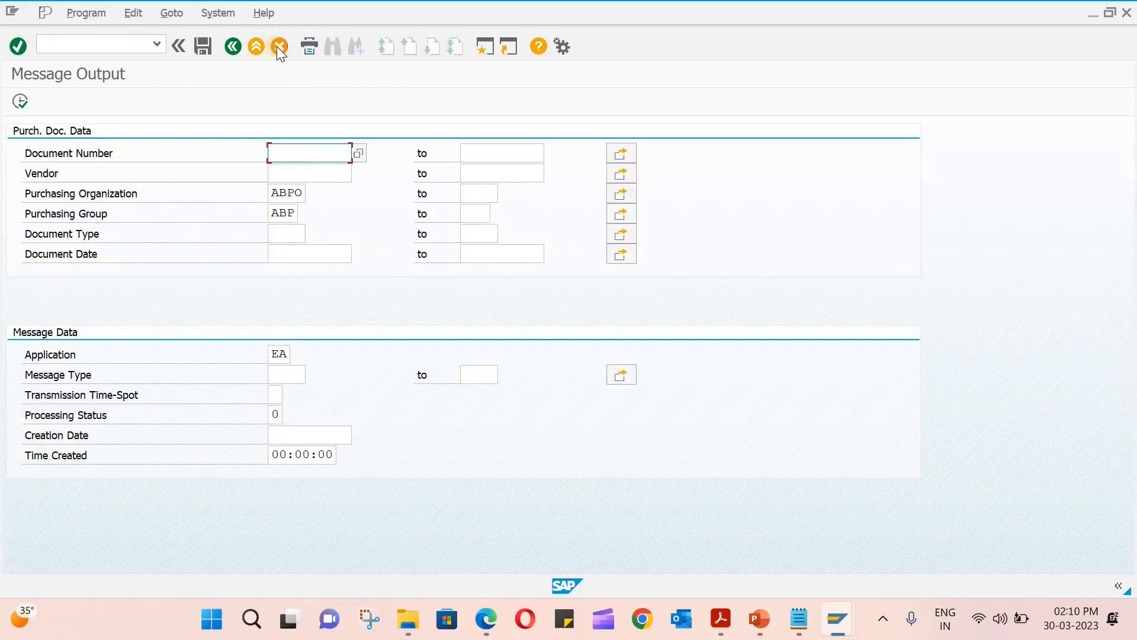